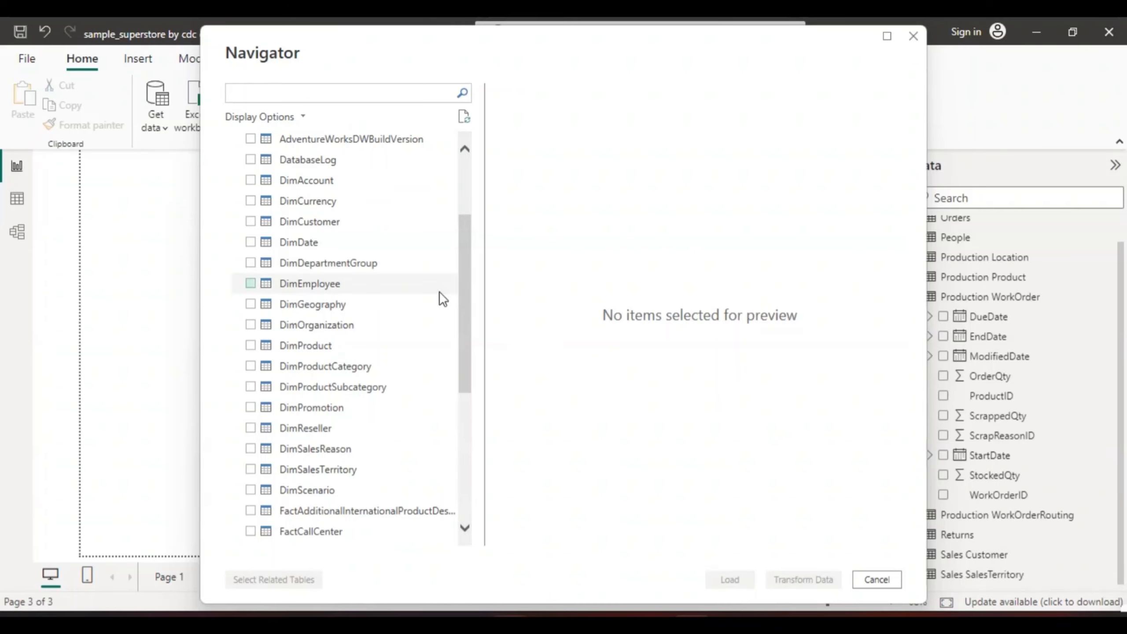
Select the DimCustomer, DimGeography, DimProduct, DimProductCategory, DimProductSubcategory and DimReseller tables for import
click(250, 221)
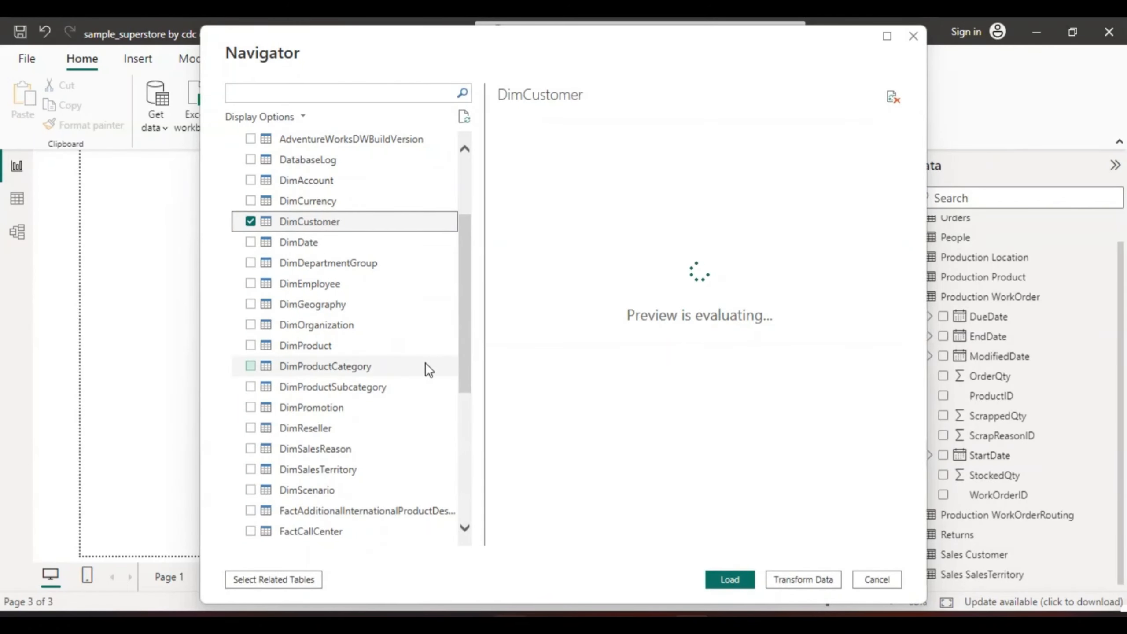
click(249, 221)
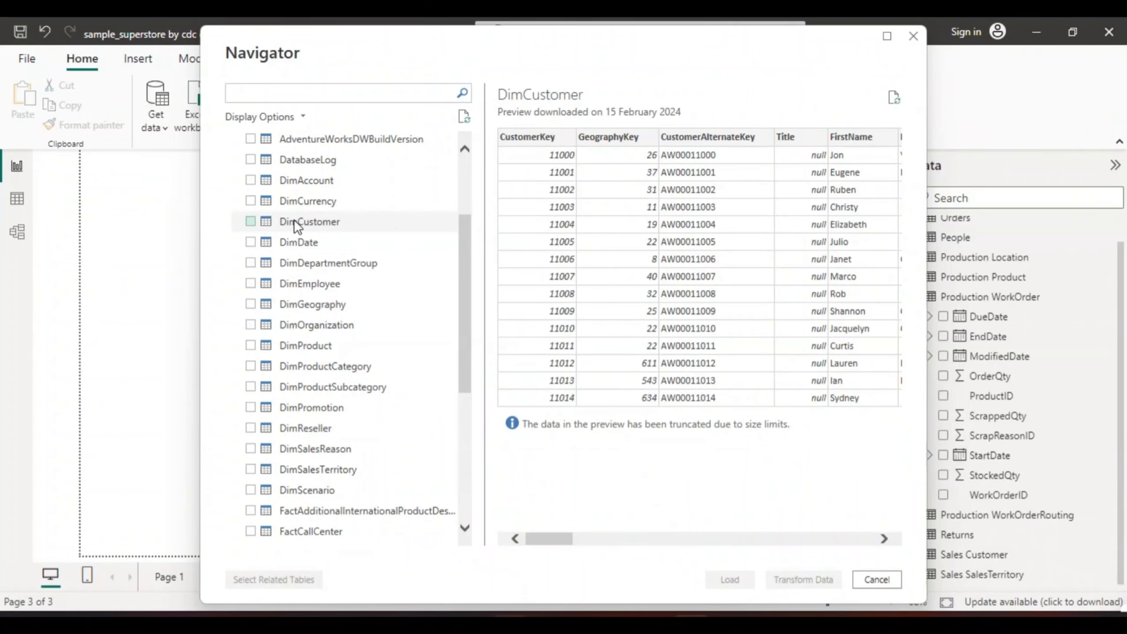
click(249, 220)
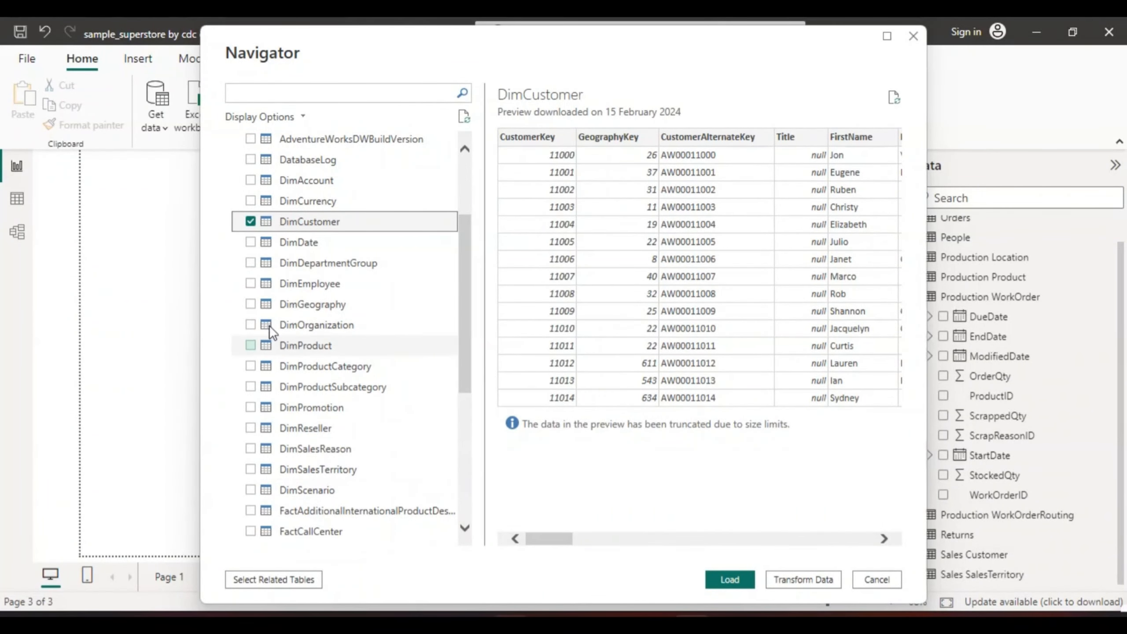
click(250, 304)
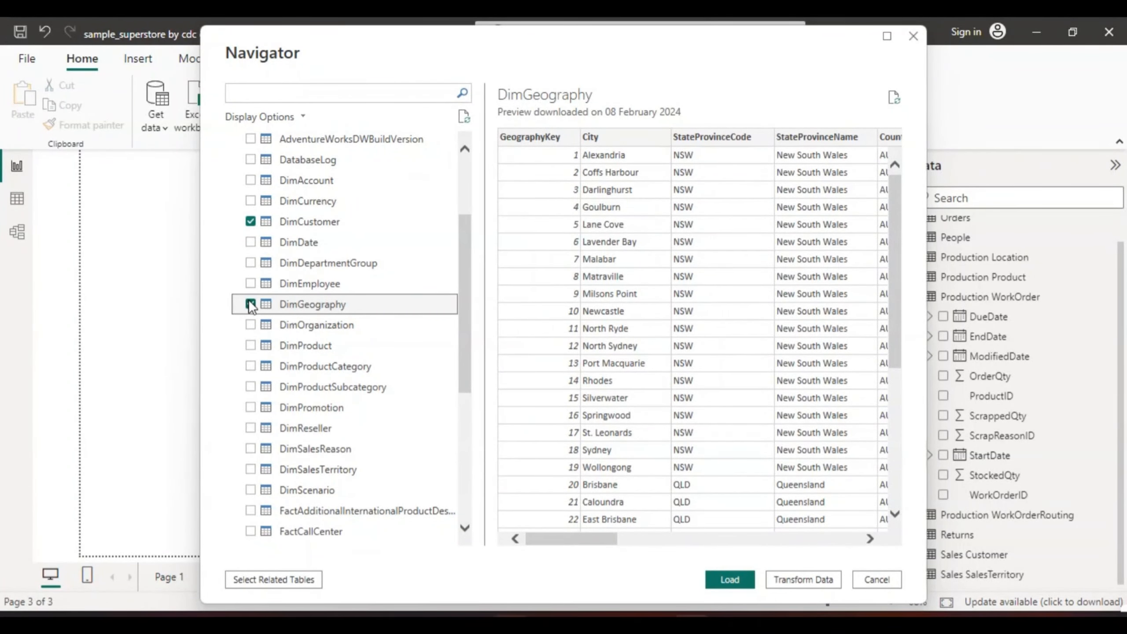
click(250, 346)
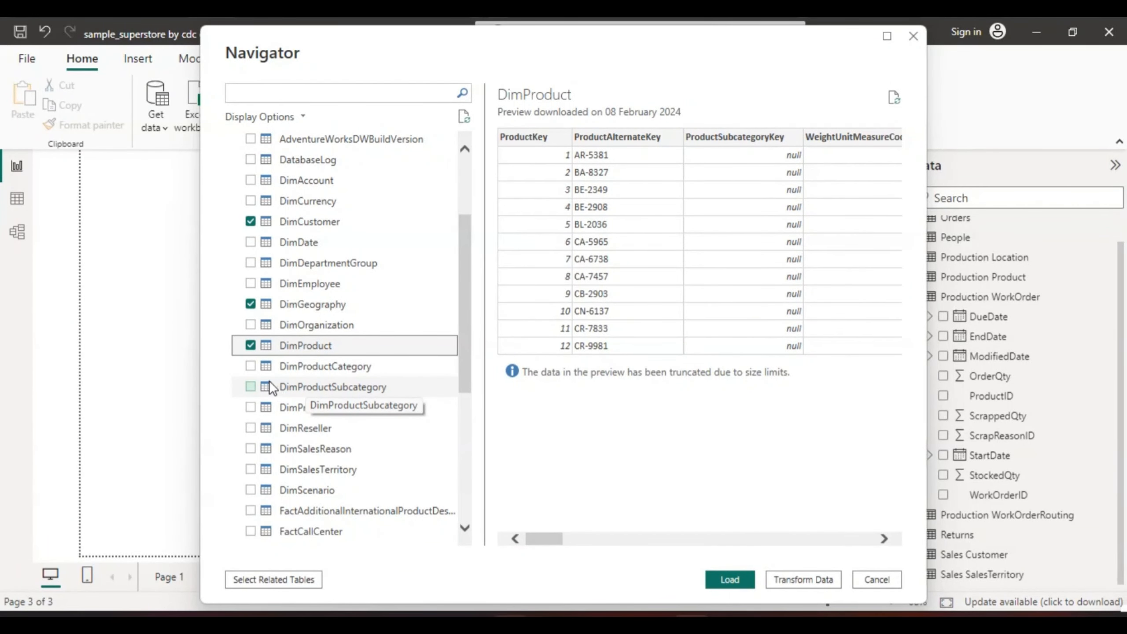
click(249, 365)
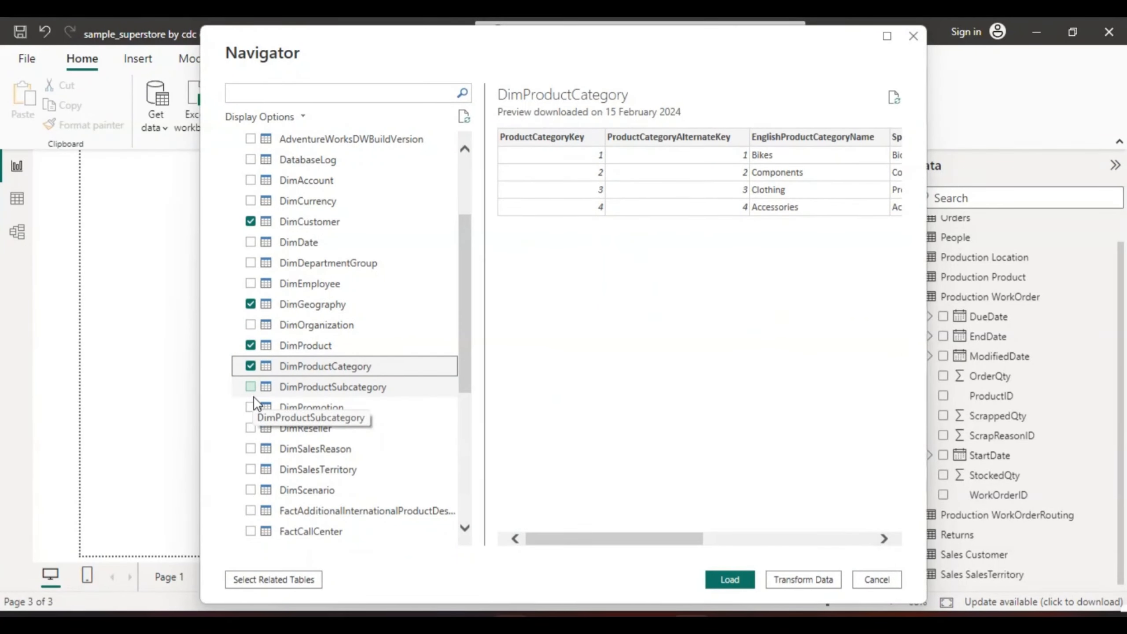
click(250, 386)
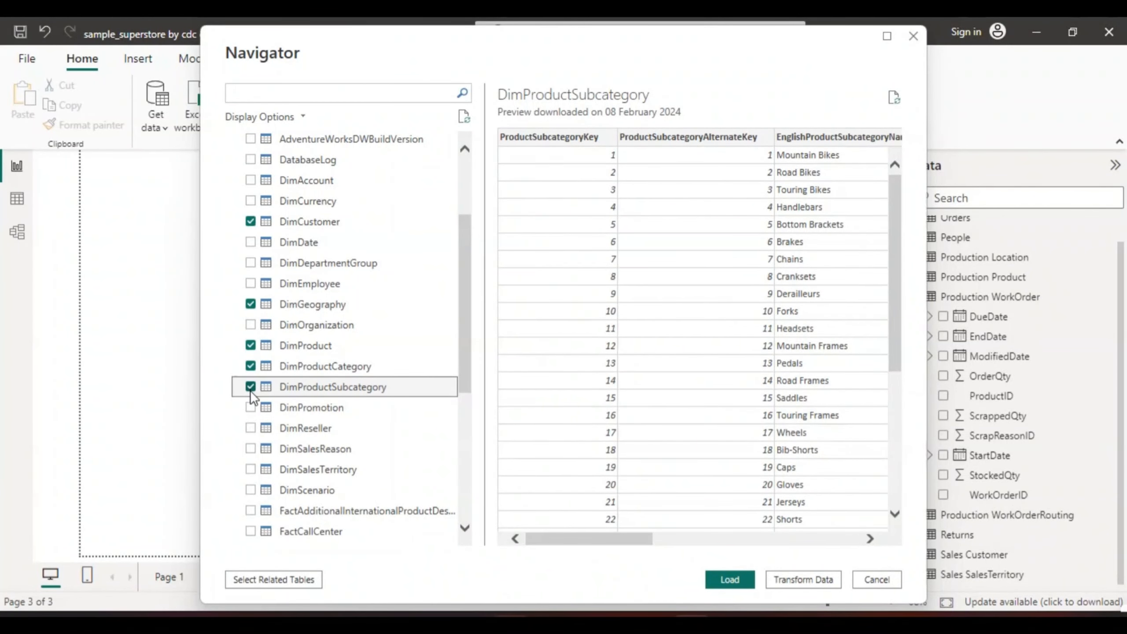
click(249, 429)
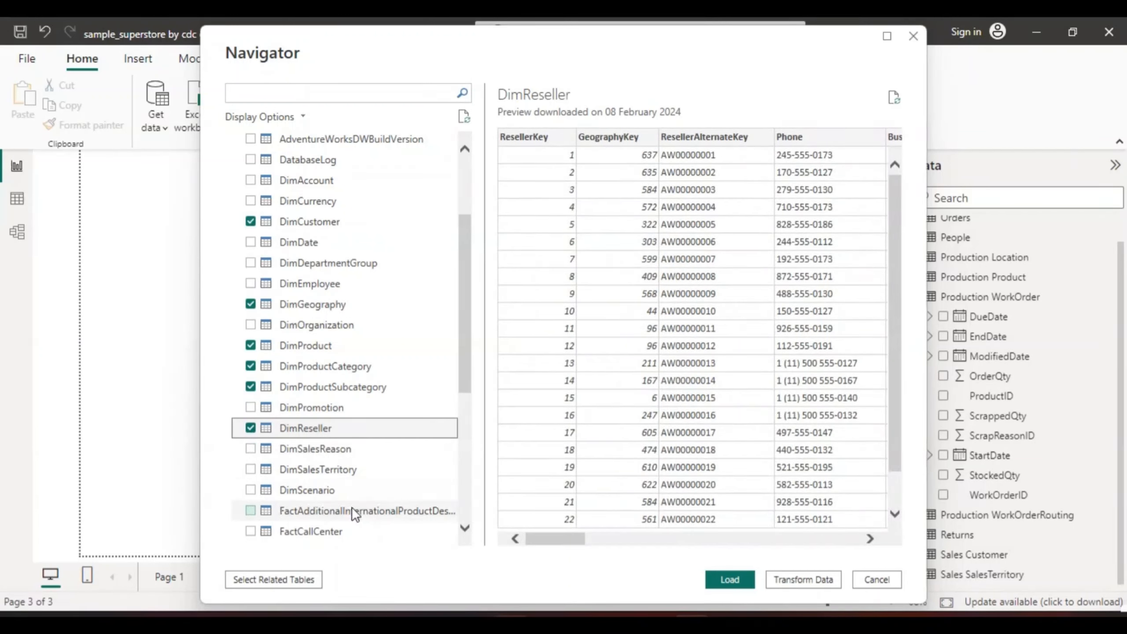
Add the FactInternetSales and DimSalesReason tables to the import selection
click(465, 527)
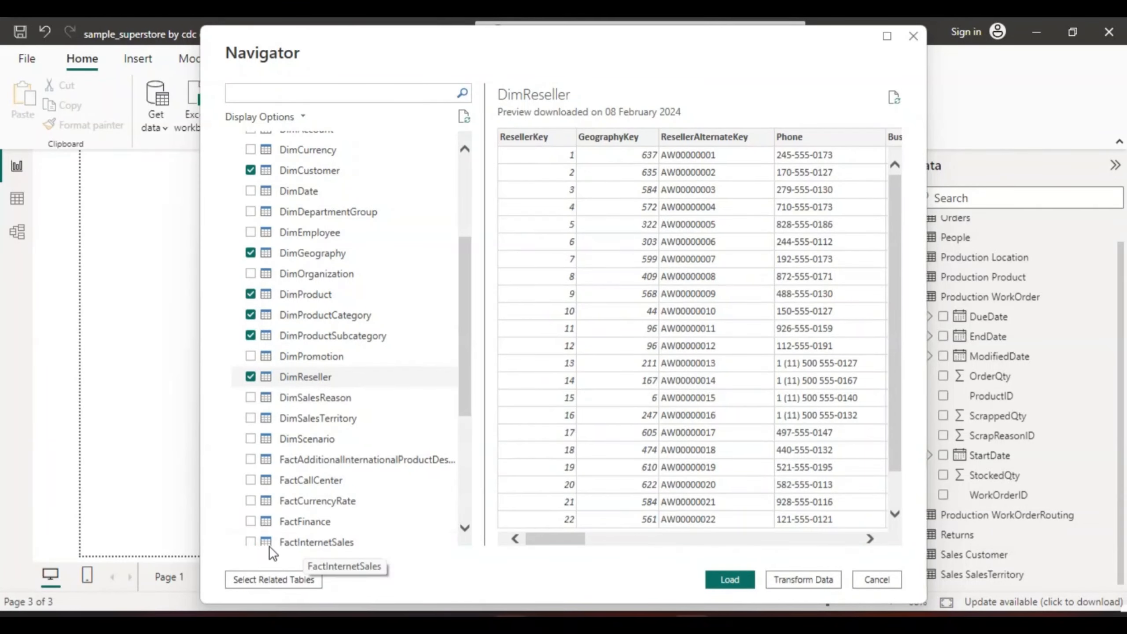
click(250, 541)
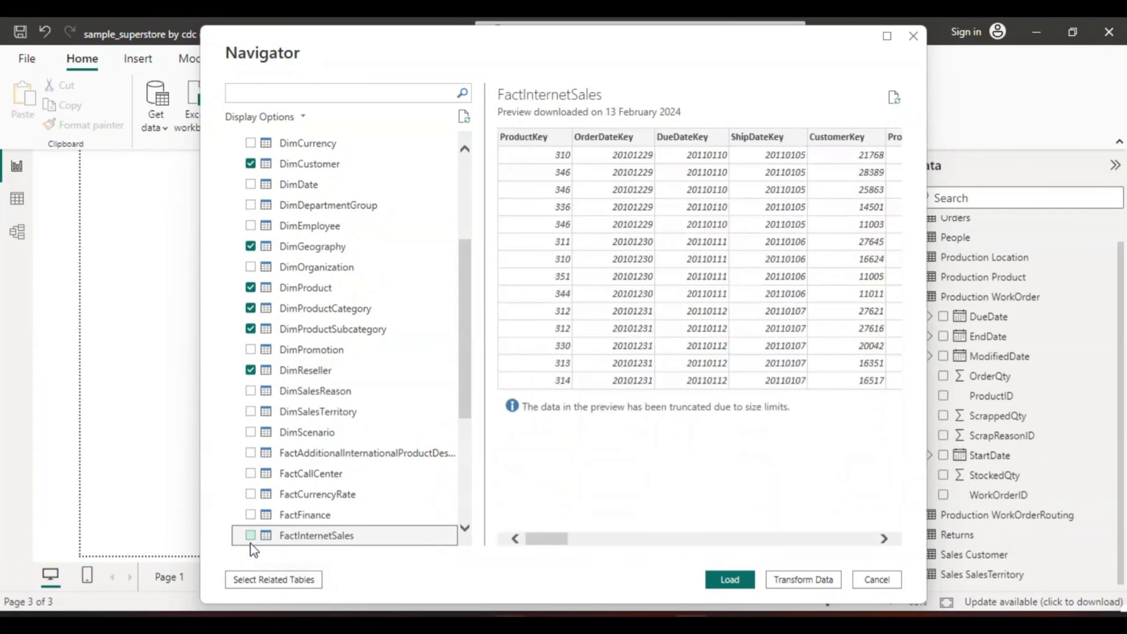
click(250, 533)
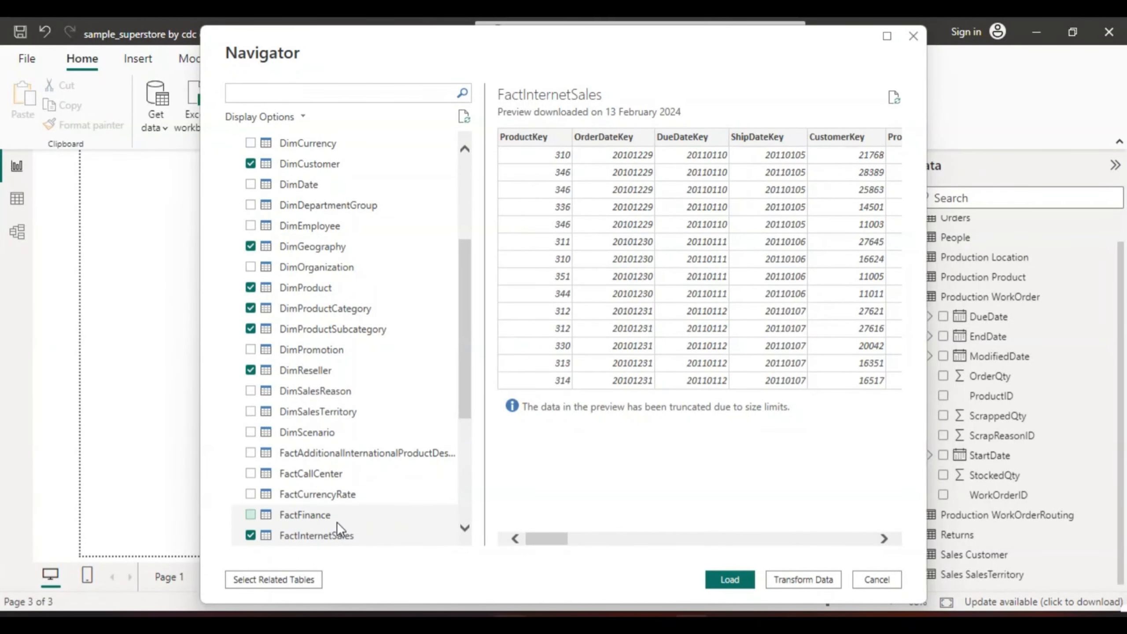
click(464, 528)
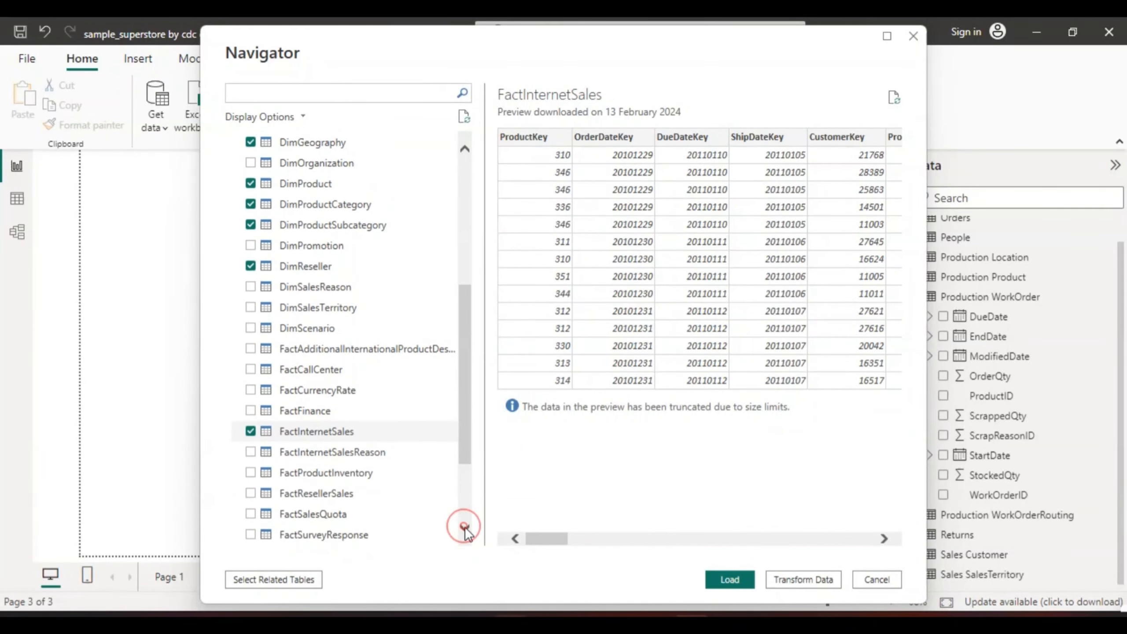
click(465, 527)
click(465, 529)
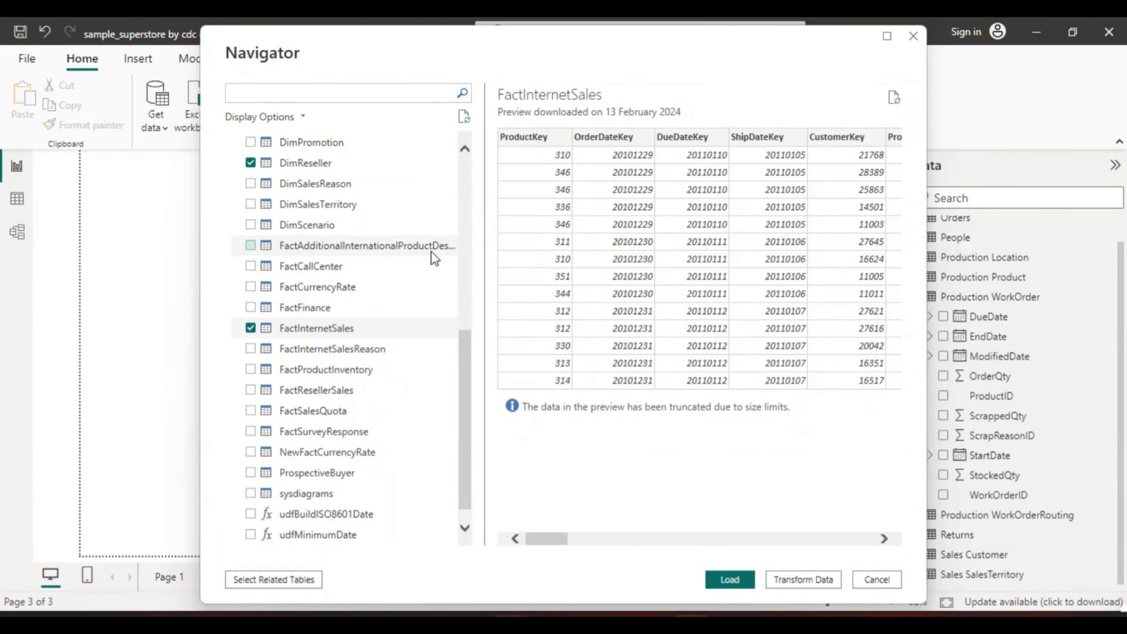
click(250, 183)
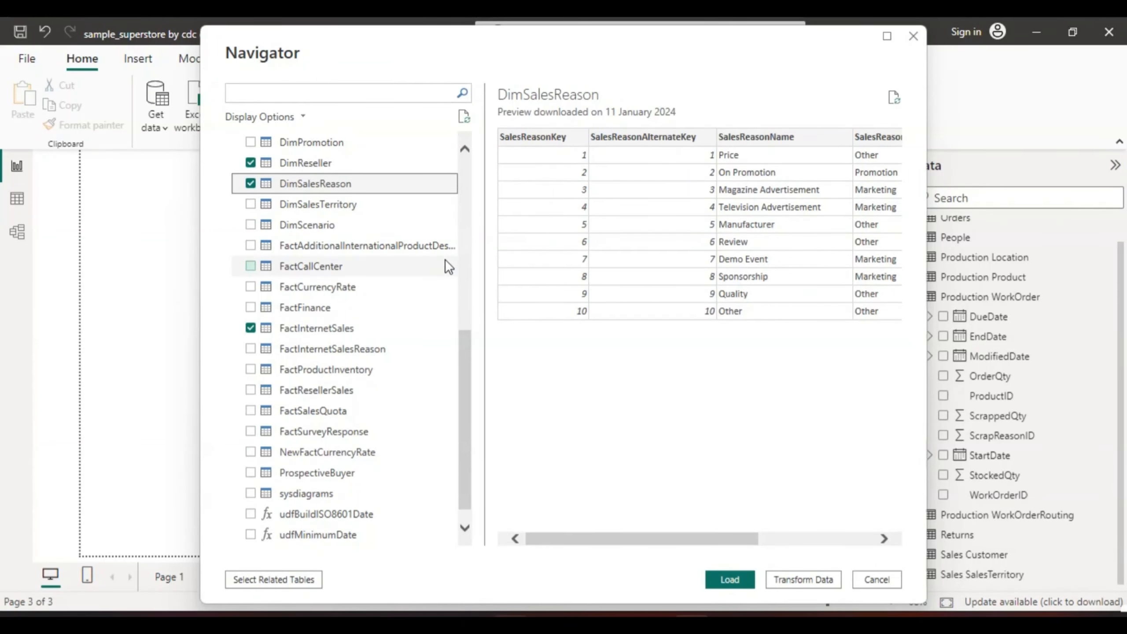
Review the selected tables and bring them into Power Query Editor for transformation
drag(466, 347, 465, 198)
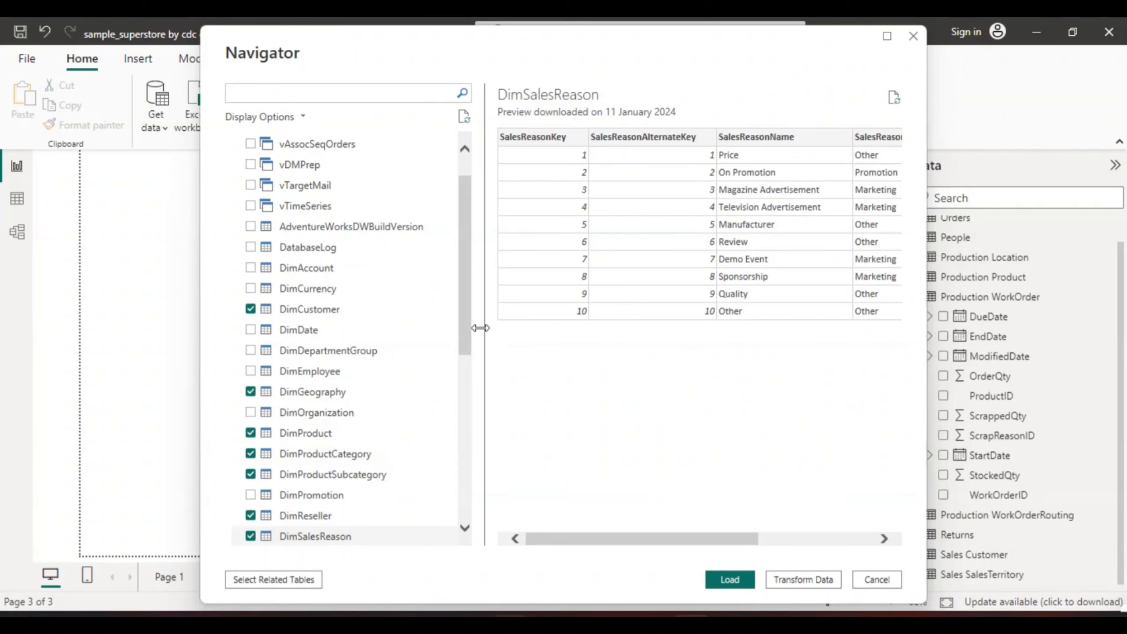
drag(462, 337, 470, 502)
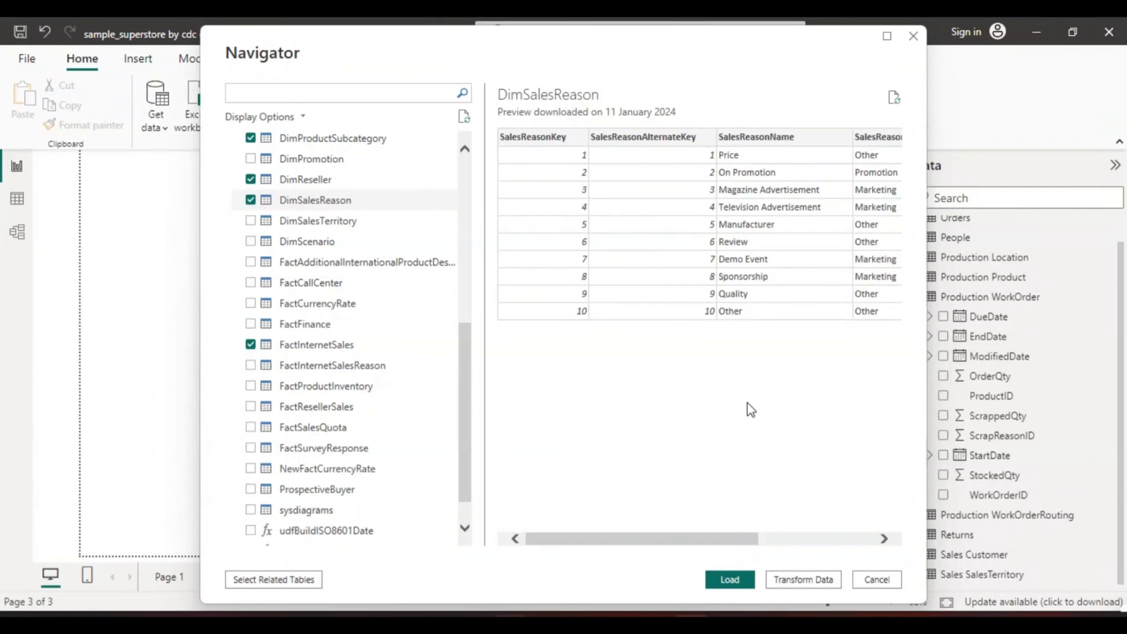
click(806, 578)
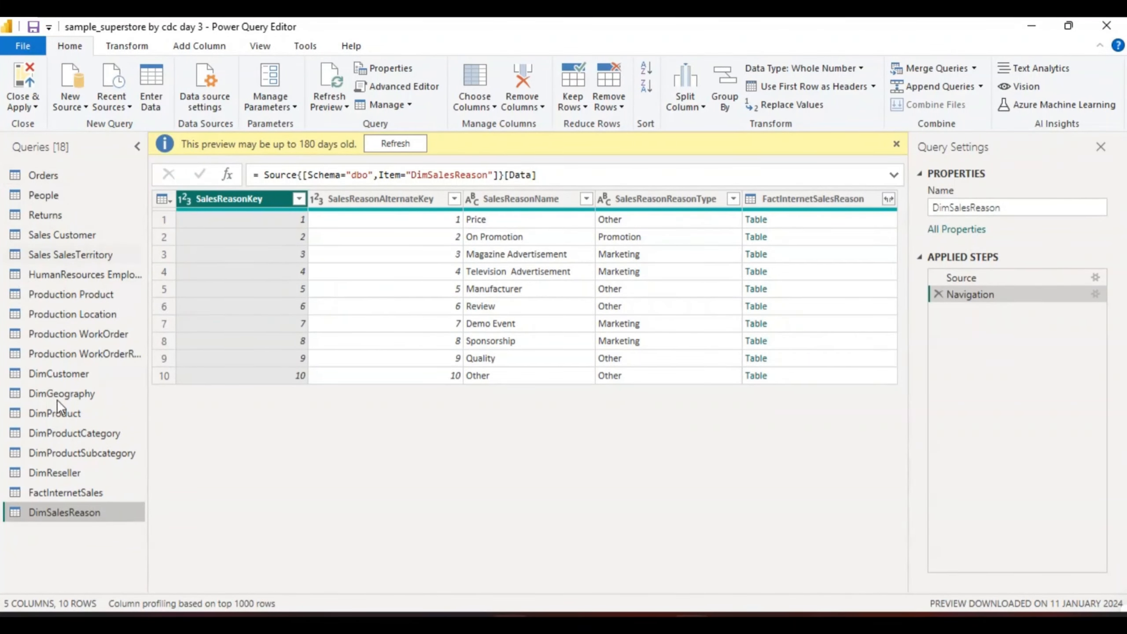
Refresh the outdated data preview of the DimCustomer query
click(58, 372)
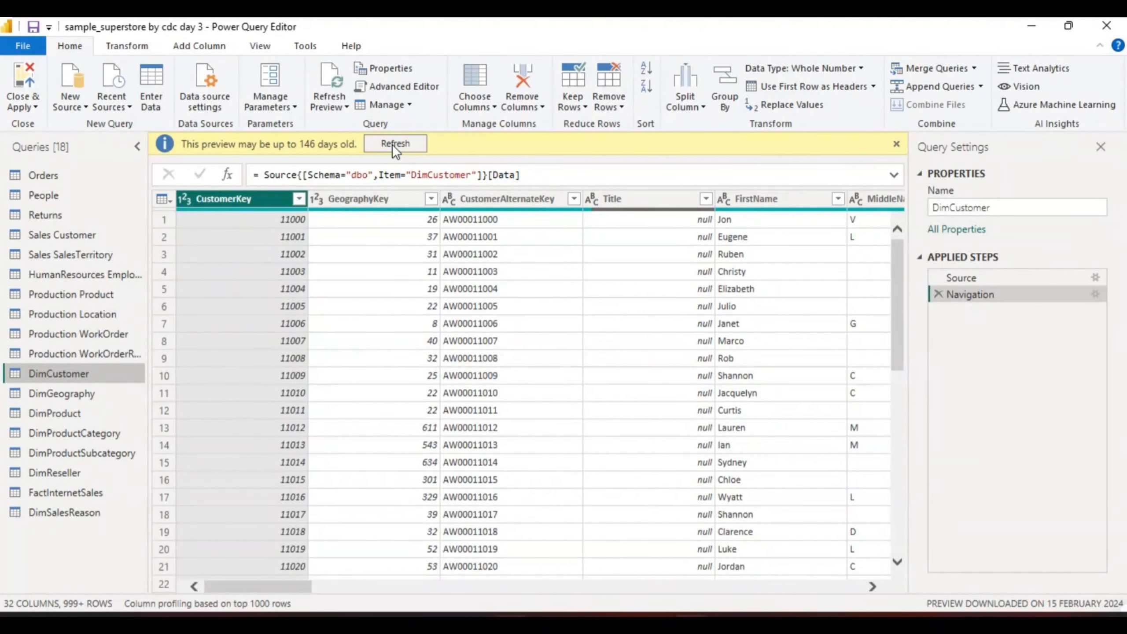
click(394, 144)
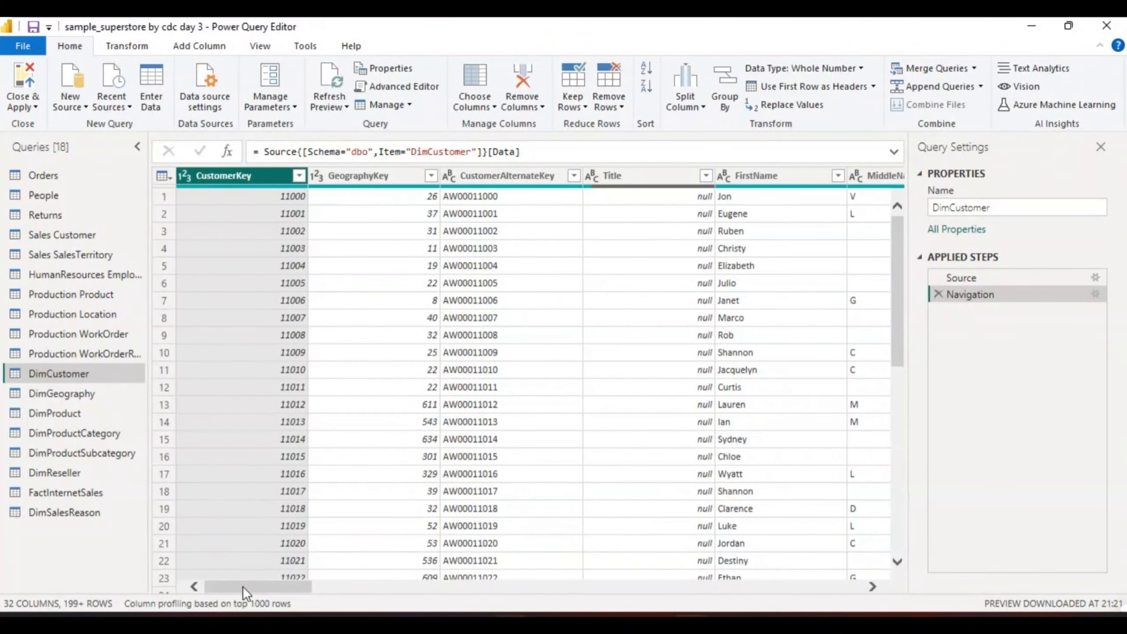
drag(246, 586, 206, 592)
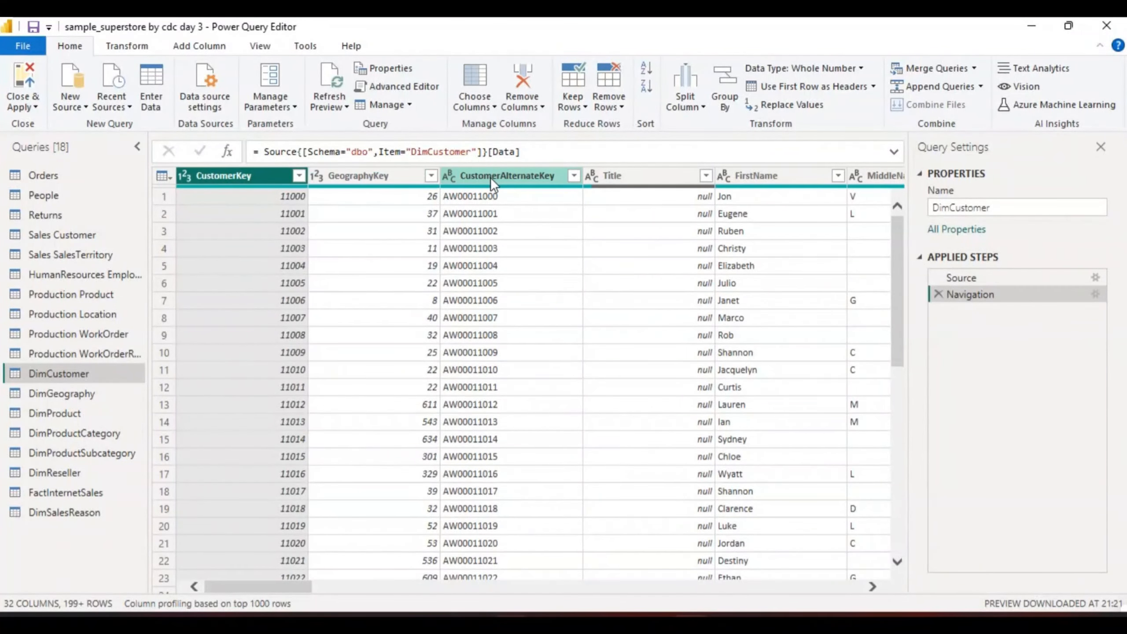
Examine the data types of the DimCustomer columns from CustomerAlternateKey and FirstName through to BirthDate
click(517, 175)
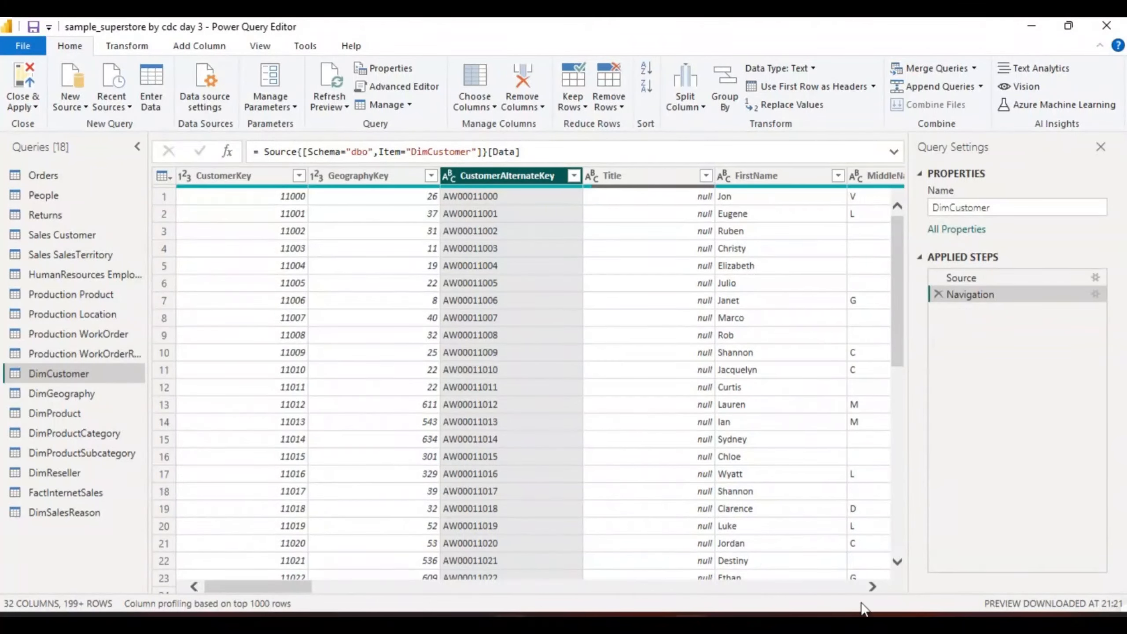
click(872, 587)
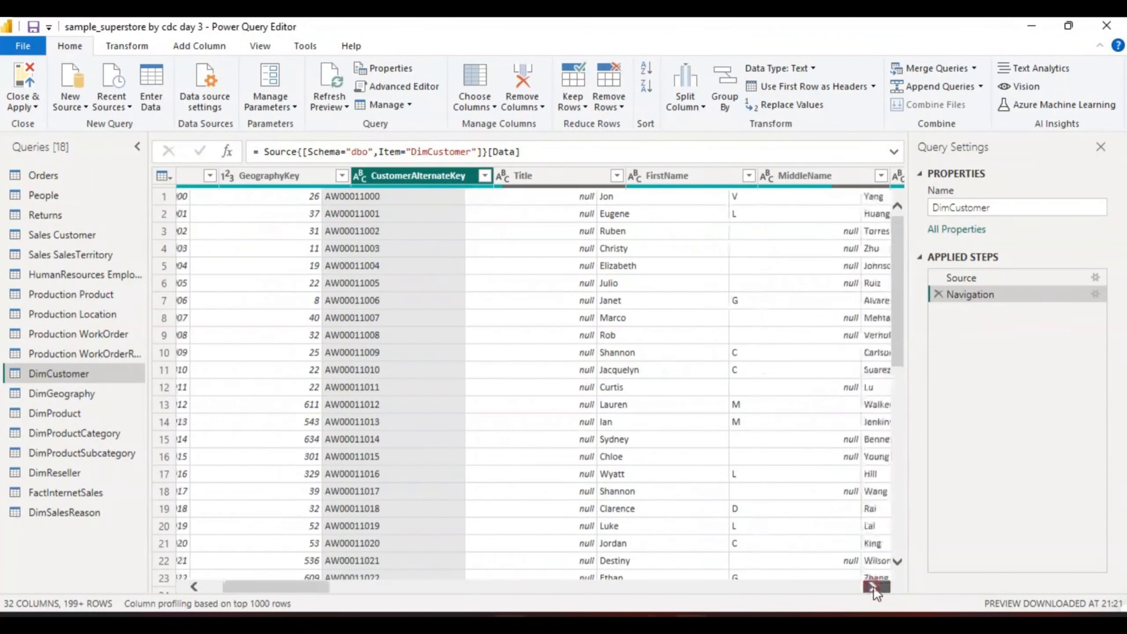
click(872, 586)
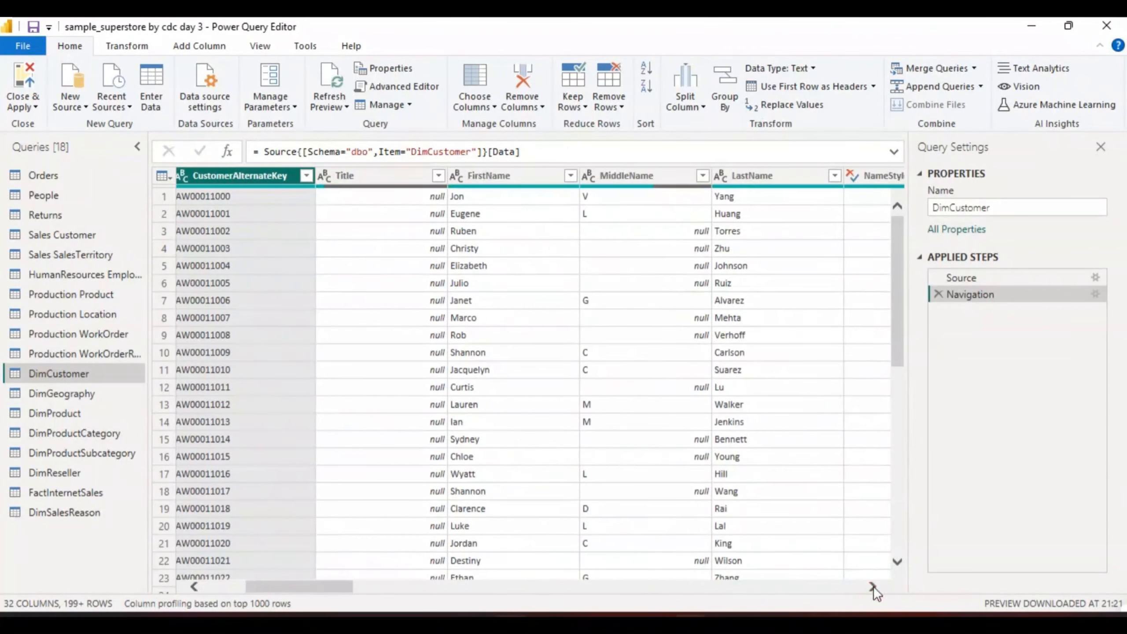
click(480, 175)
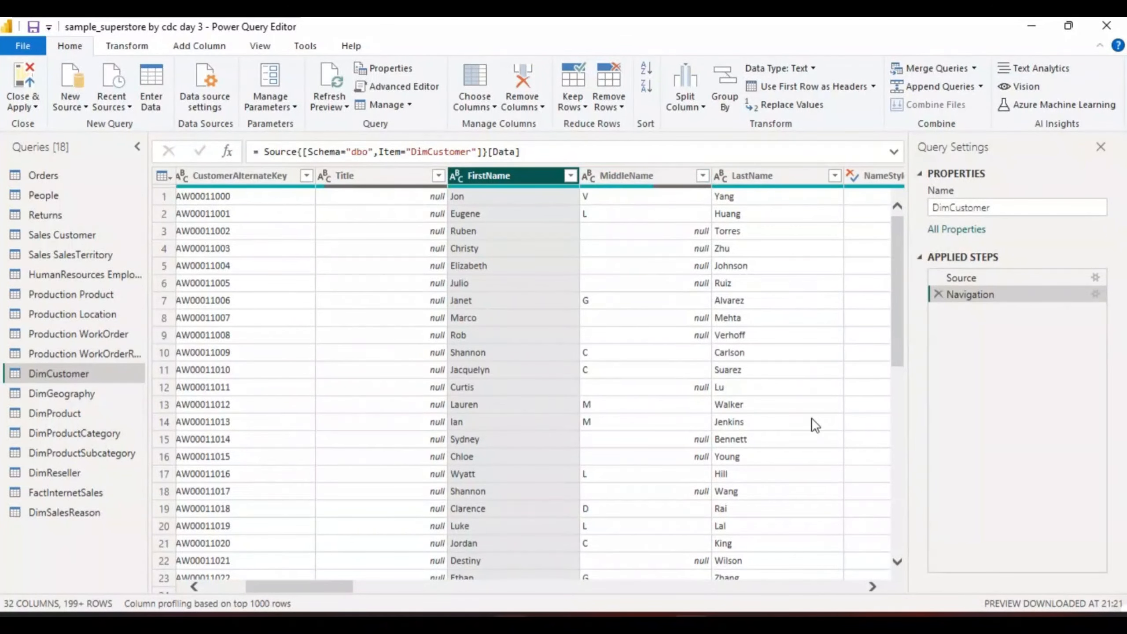
click(872, 587)
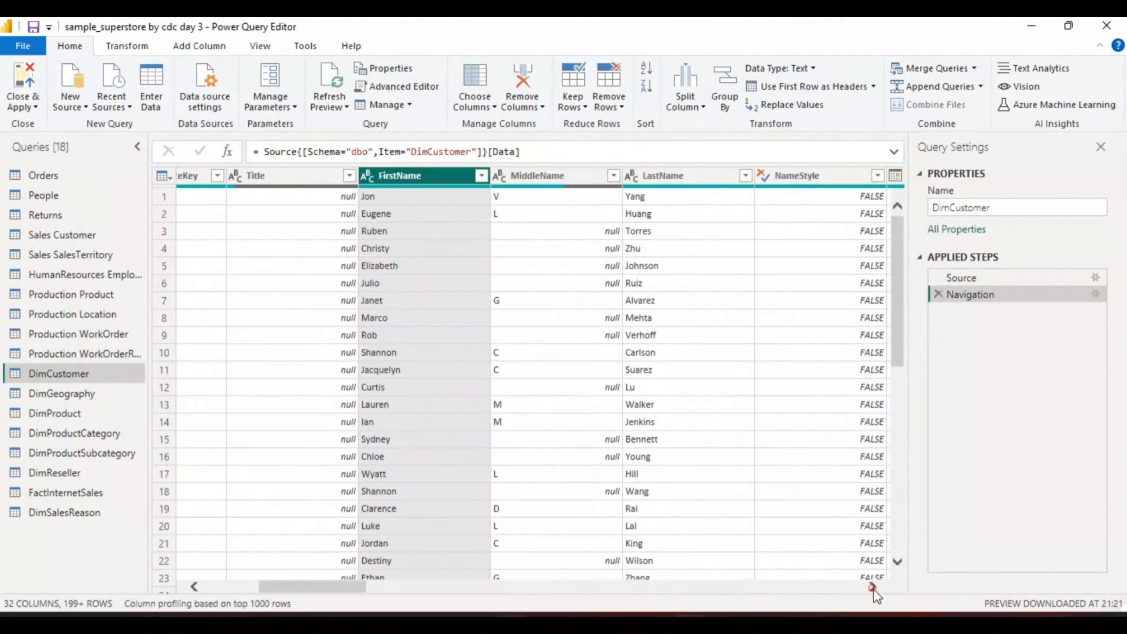
click(872, 587)
click(871, 587)
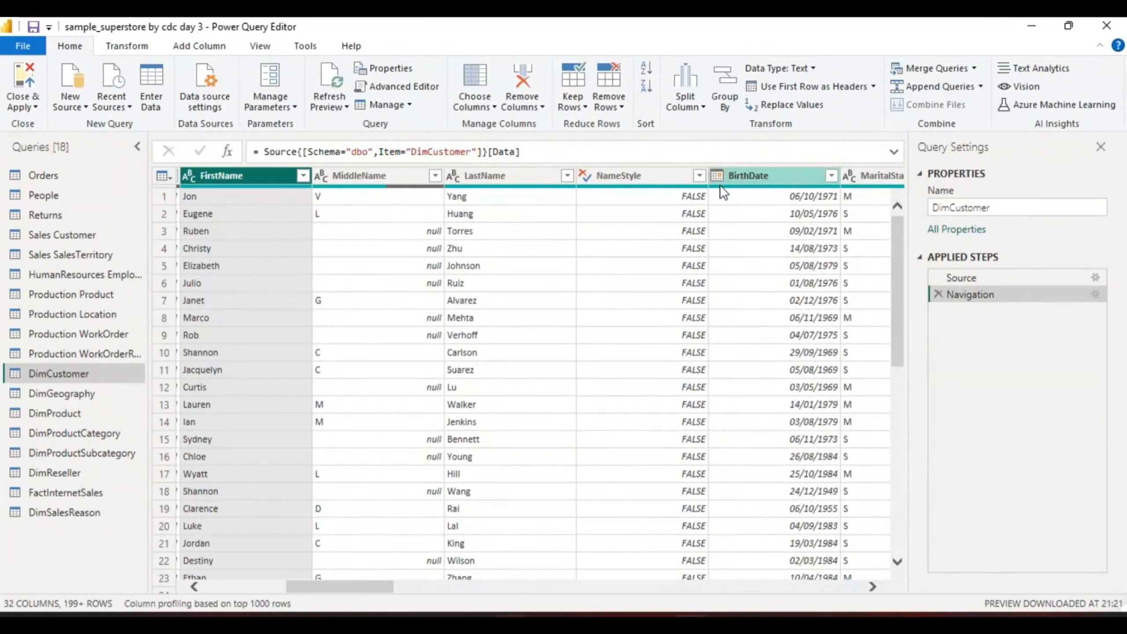
Check the data type options for the BirthDate column and look over the neighbouring DimCustomer columns
click(753, 175)
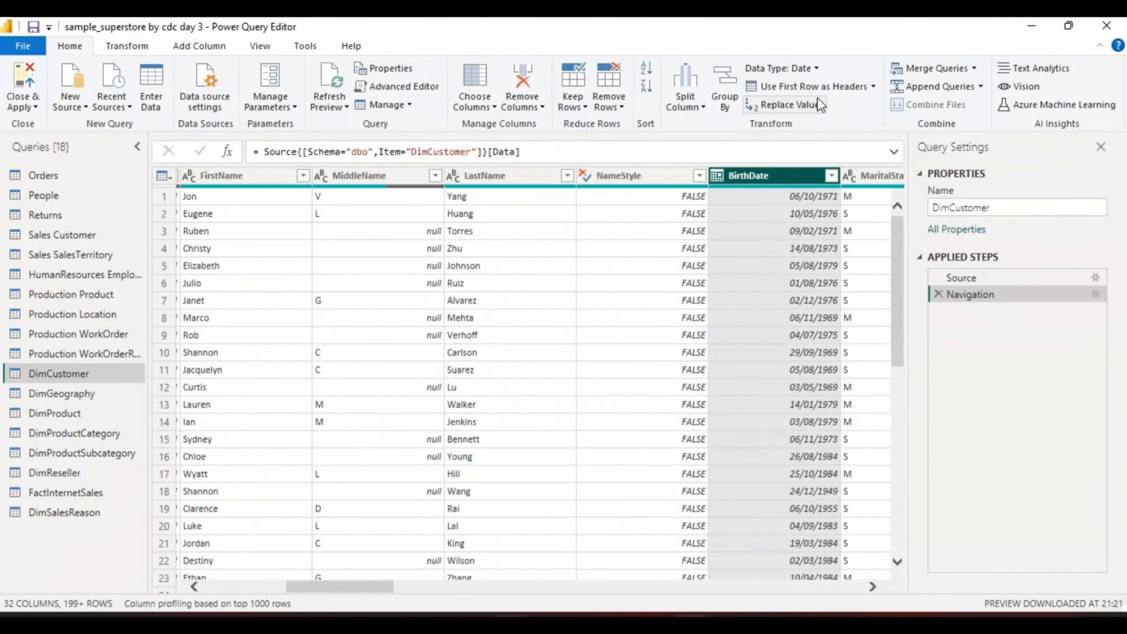
click(816, 69)
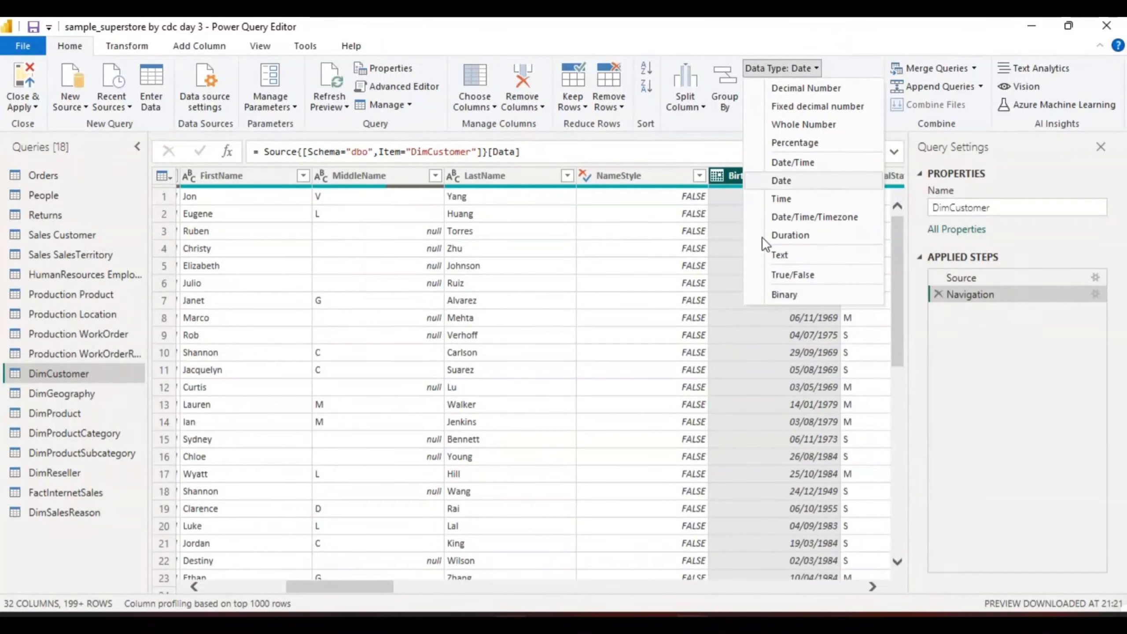
click(740, 322)
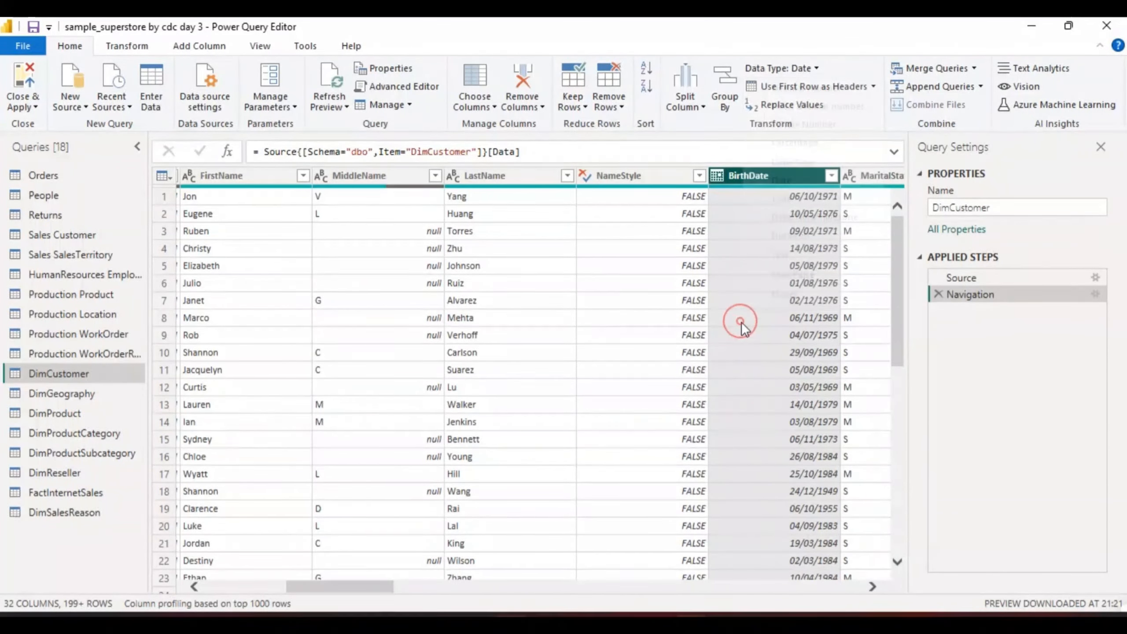
click(872, 586)
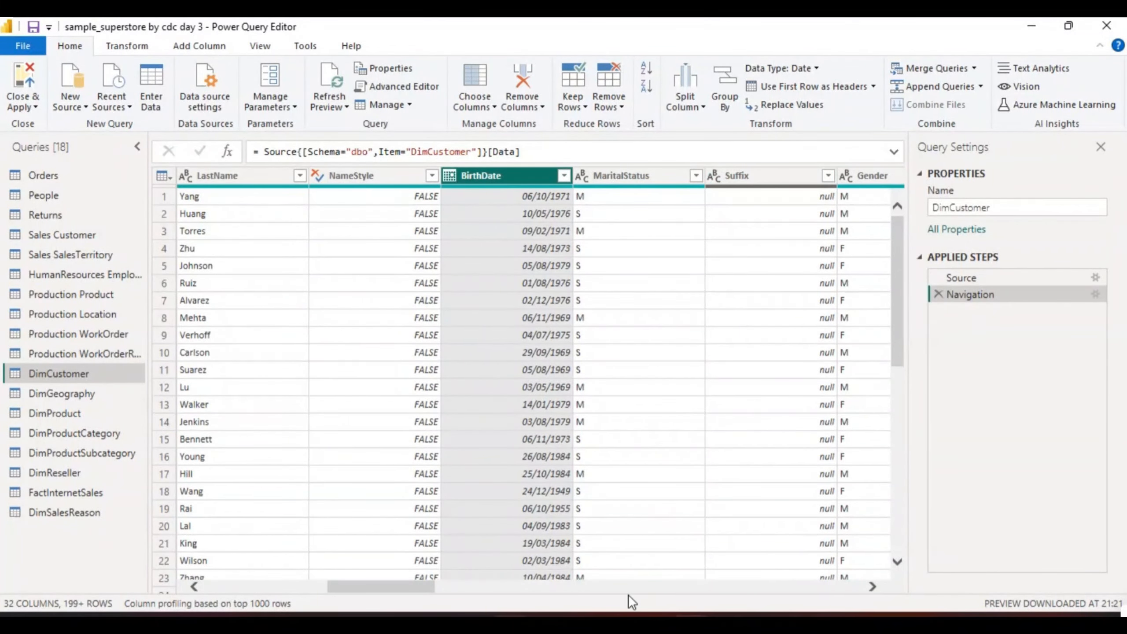
drag(424, 585, 239, 571)
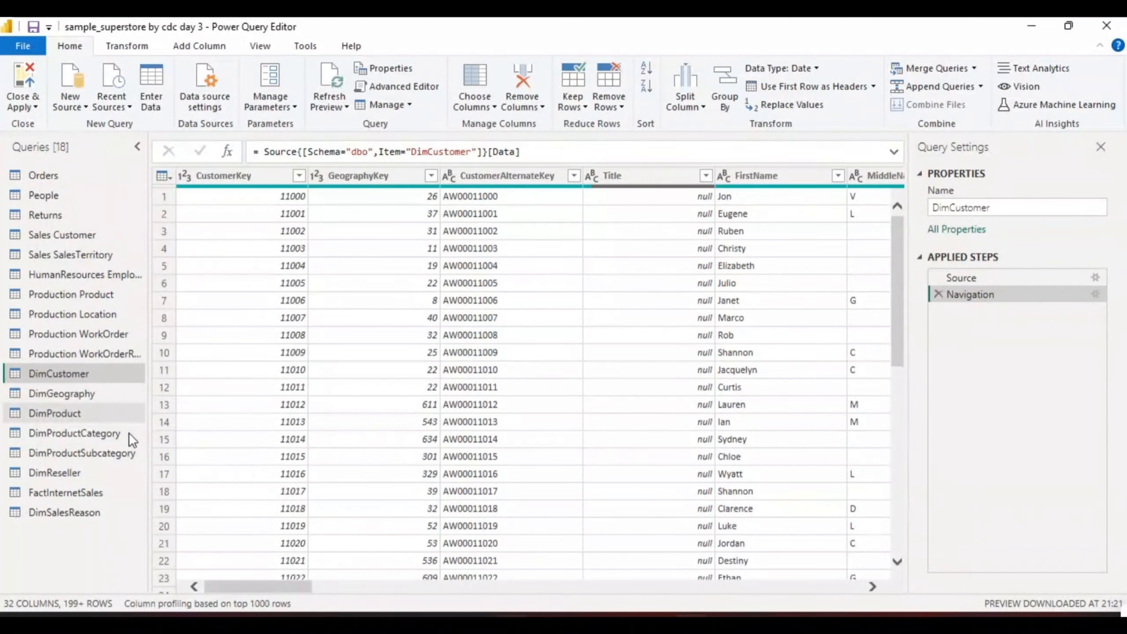
Refresh the data preview of the DimProductCategory query and select its EnglishProductCategoryName column
click(80, 432)
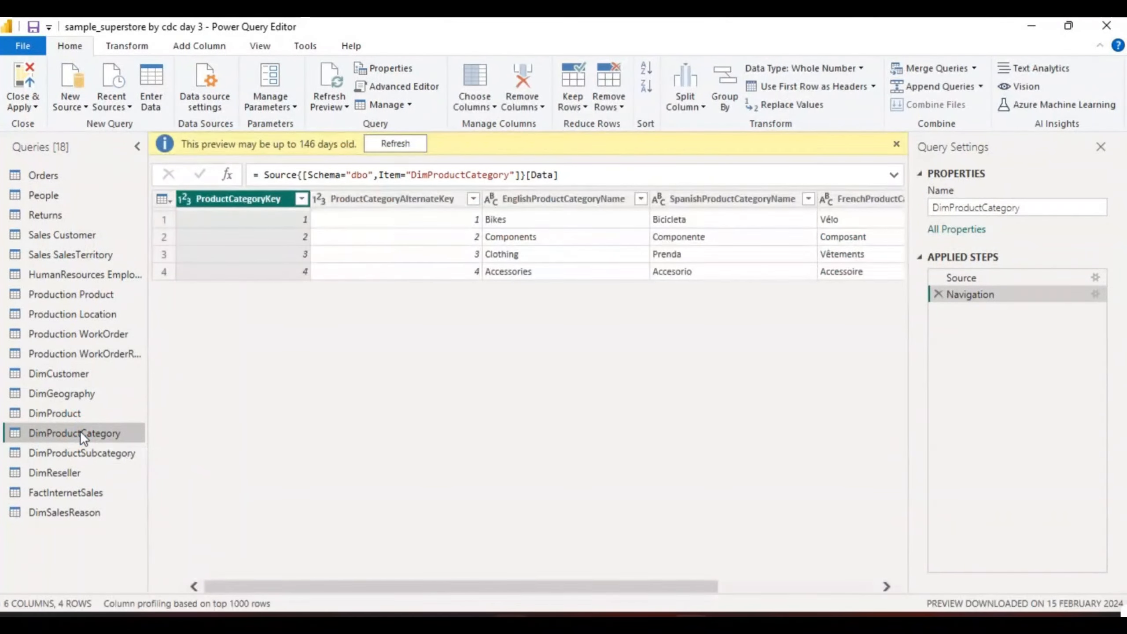
click(393, 144)
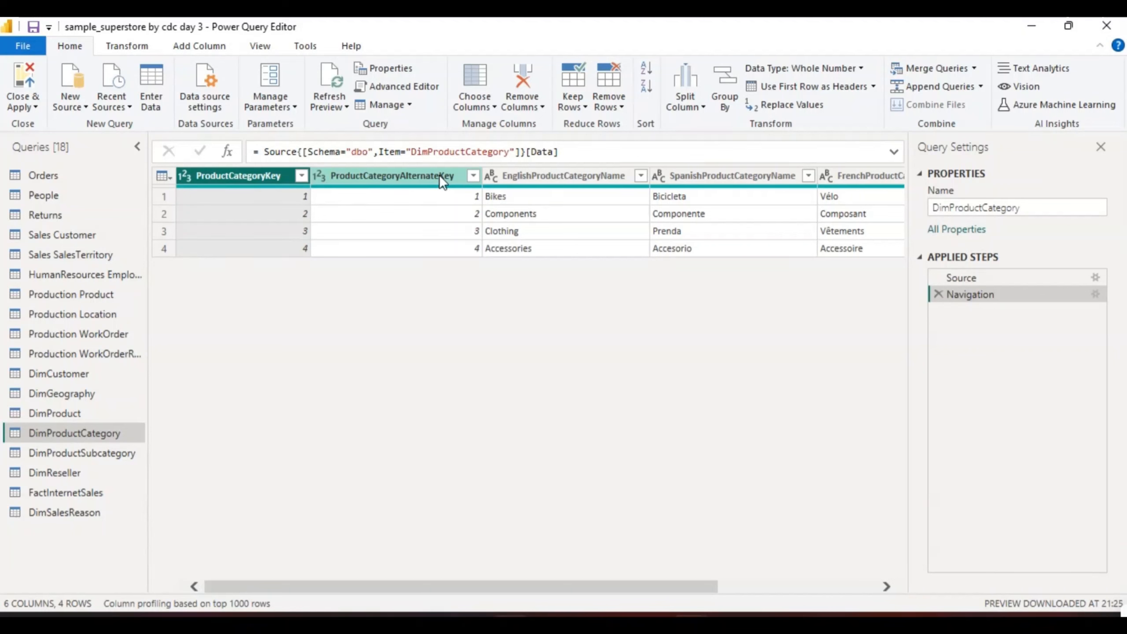
click(547, 175)
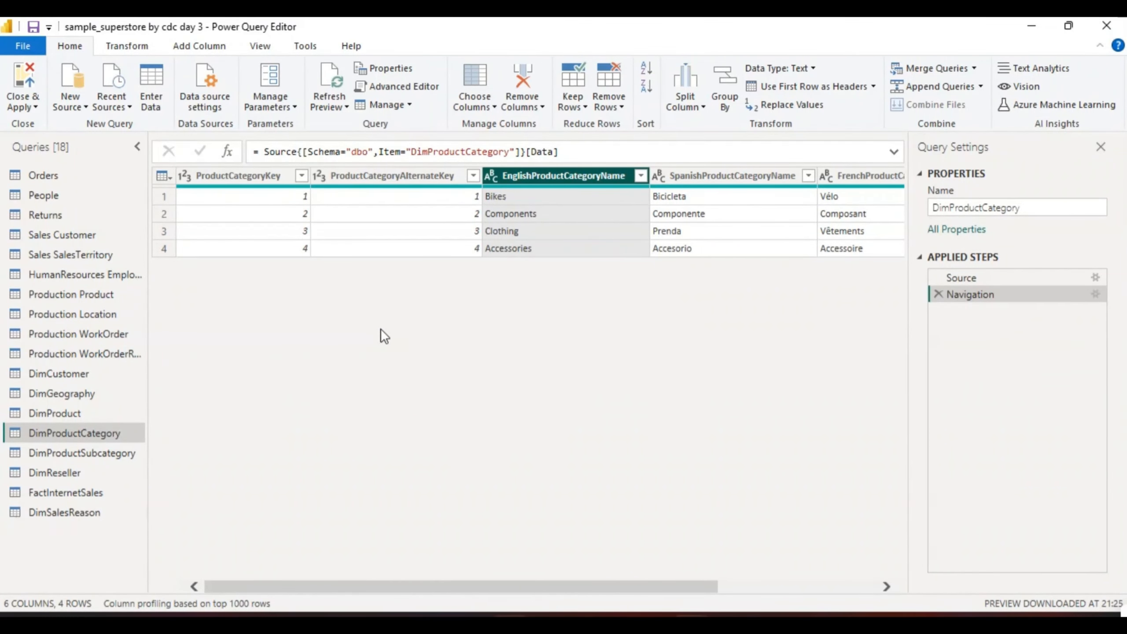
Close Power Query with its changes applied and load the pending AdventureWorksDW2022 tables into the report
click(36, 107)
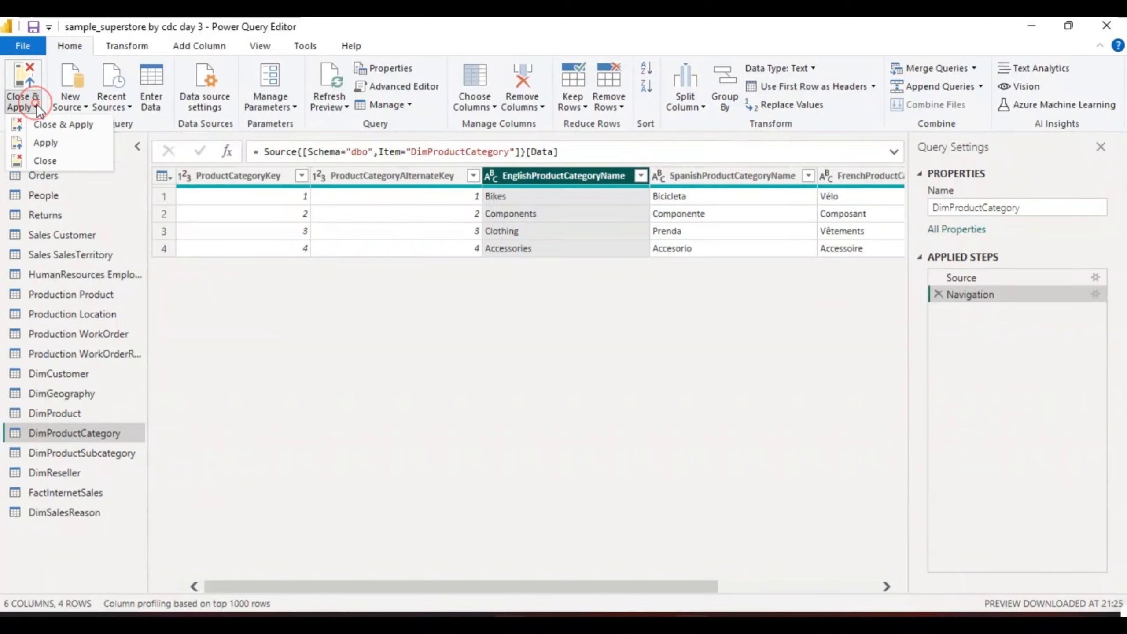
click(63, 124)
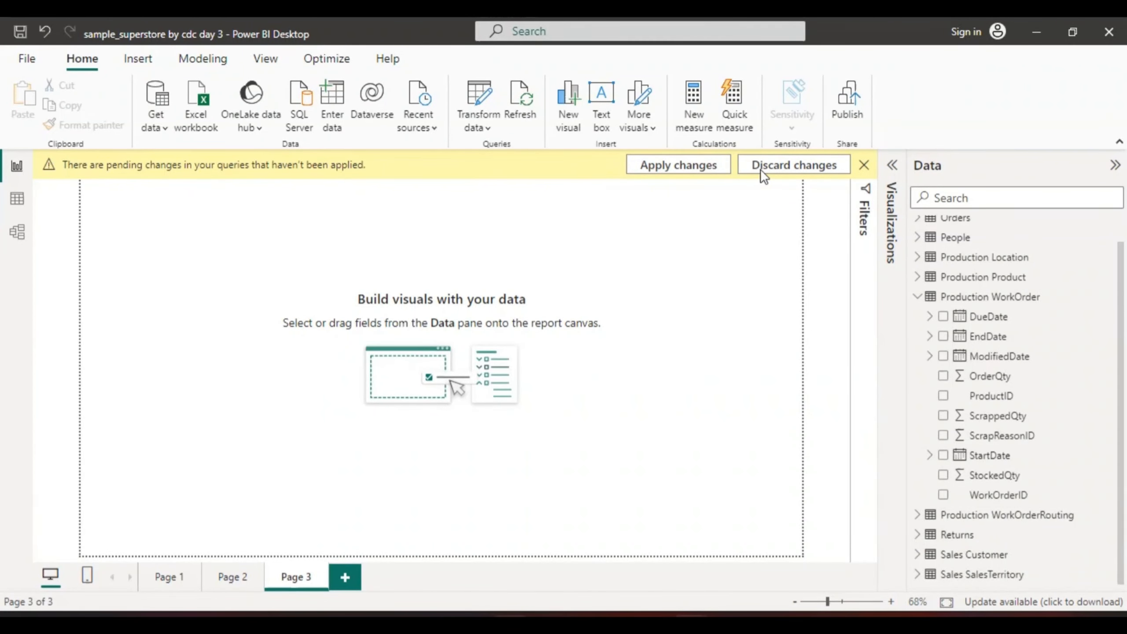
click(705, 169)
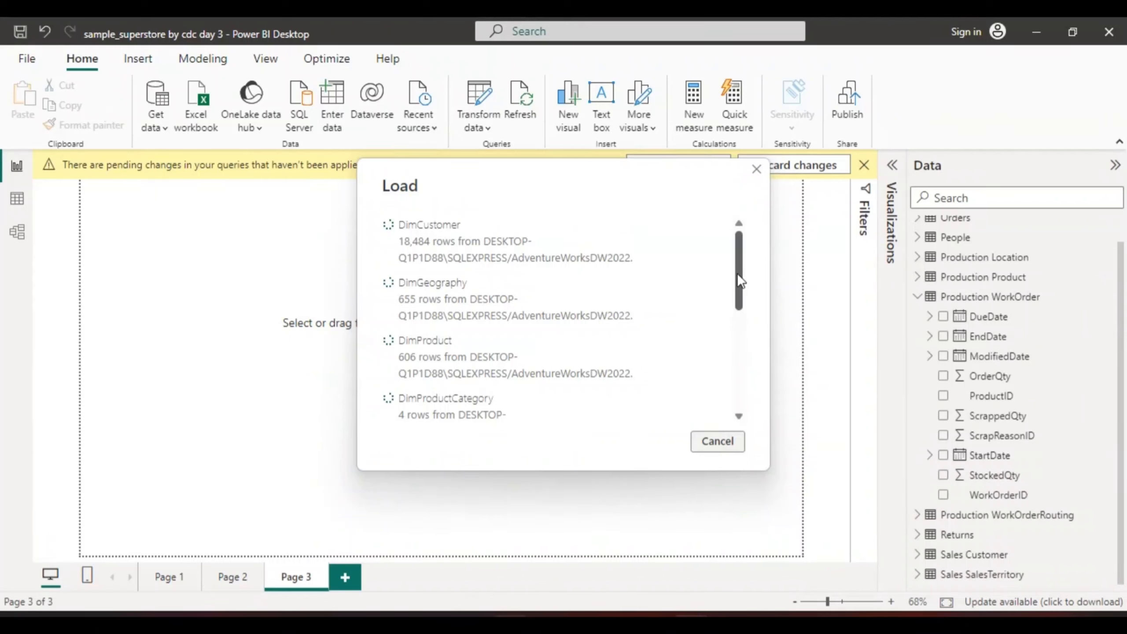
drag(738, 276, 746, 342)
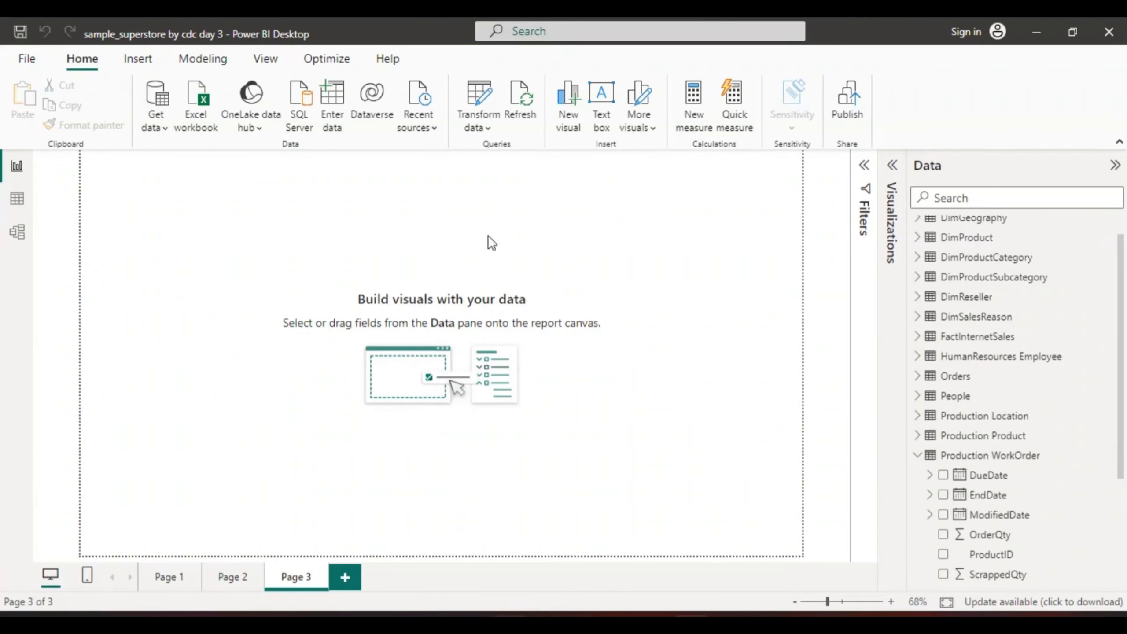
Review the loaded rows of the DimReseller and DimProductCategory tables in Table view
click(17, 201)
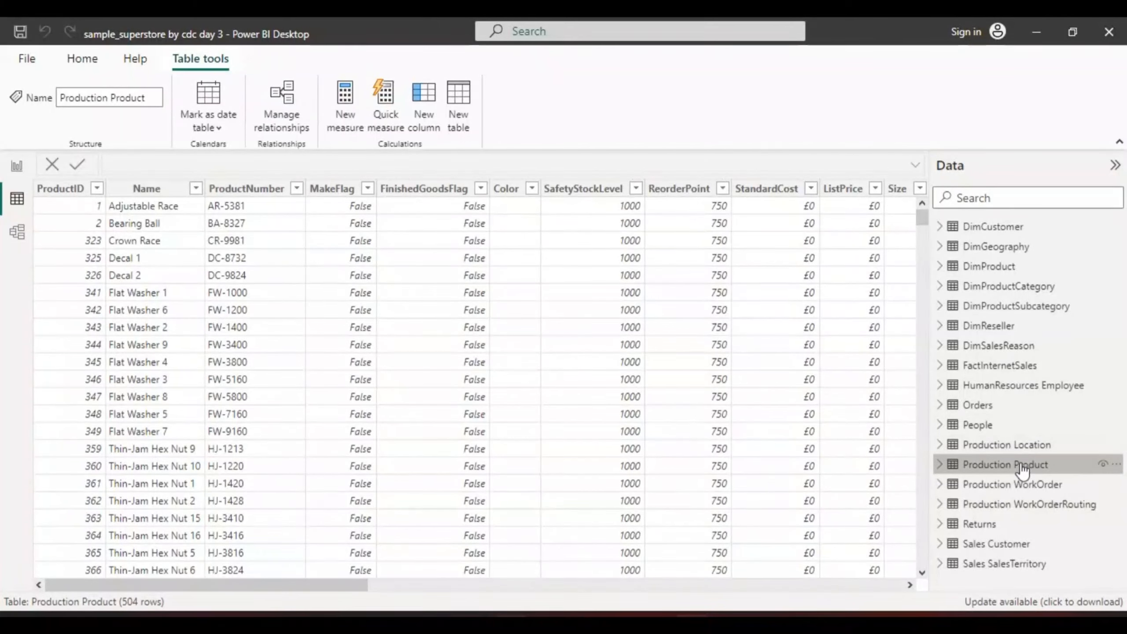
click(999, 328)
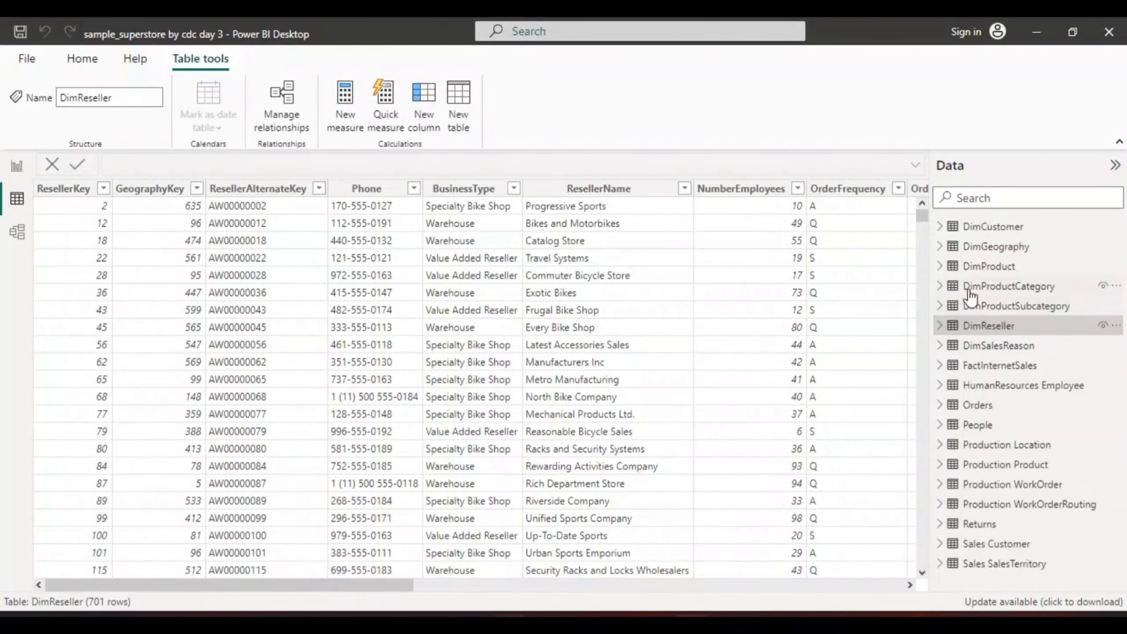
click(996, 289)
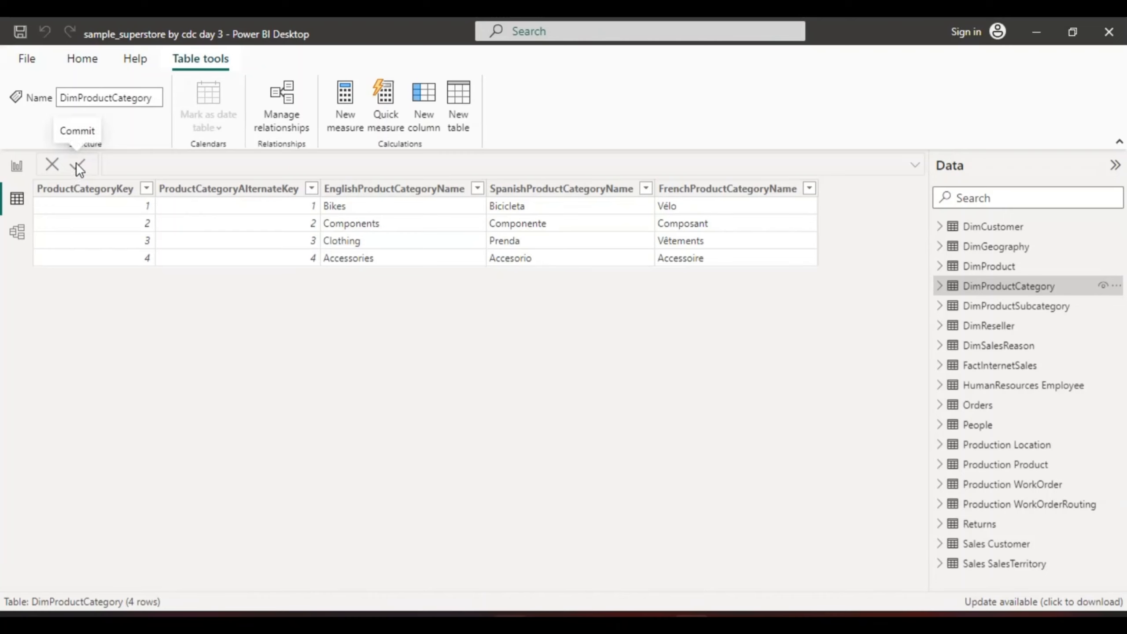
Look over the Production, Sales, HumanResources, Orders, People and Returns tables and their relationships in Model view
click(18, 233)
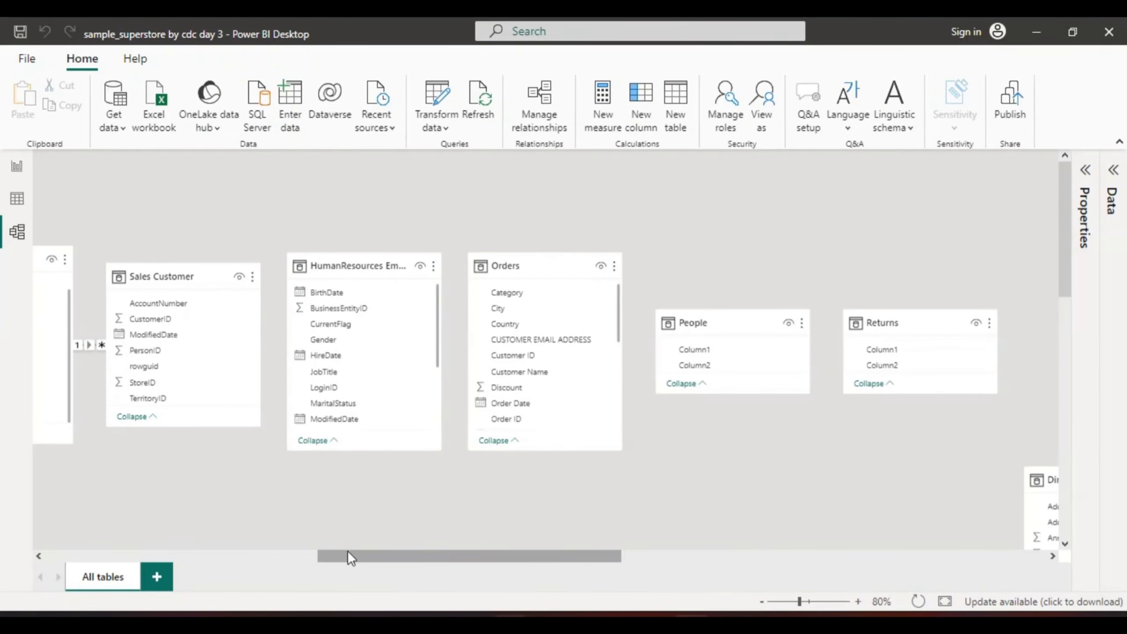
drag(347, 554, 192, 537)
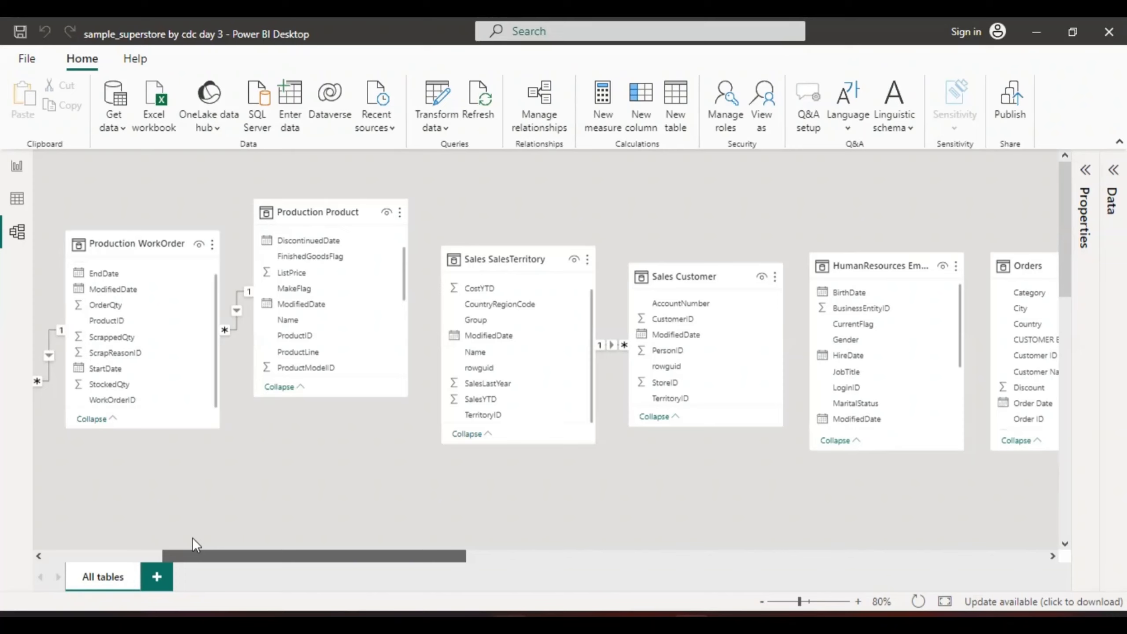
drag(192, 536, 94, 540)
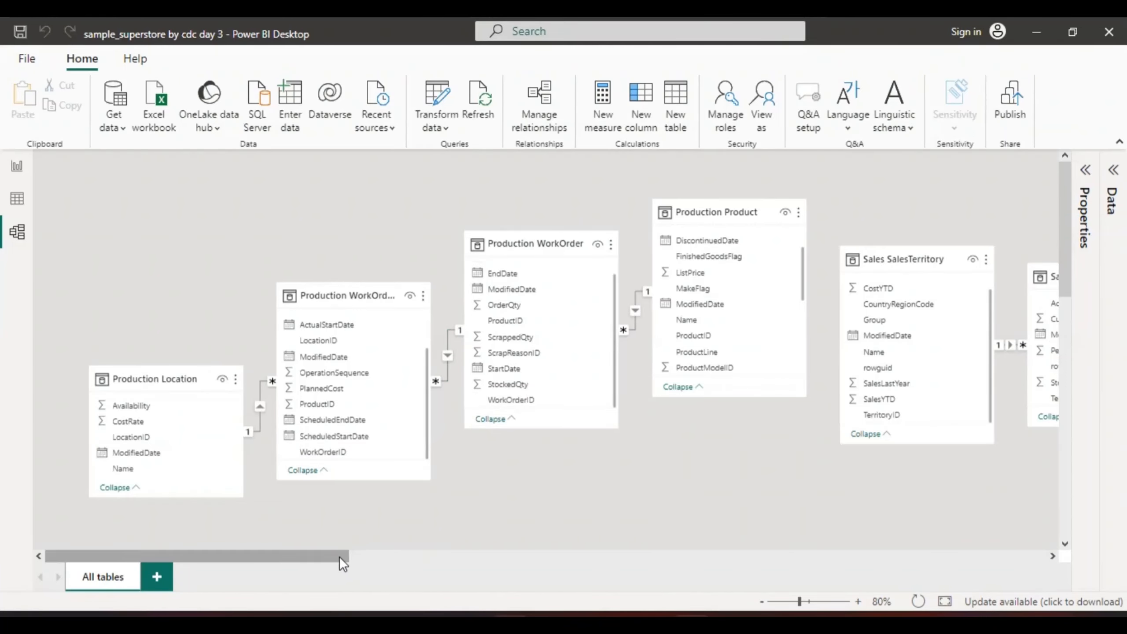
drag(339, 556, 705, 540)
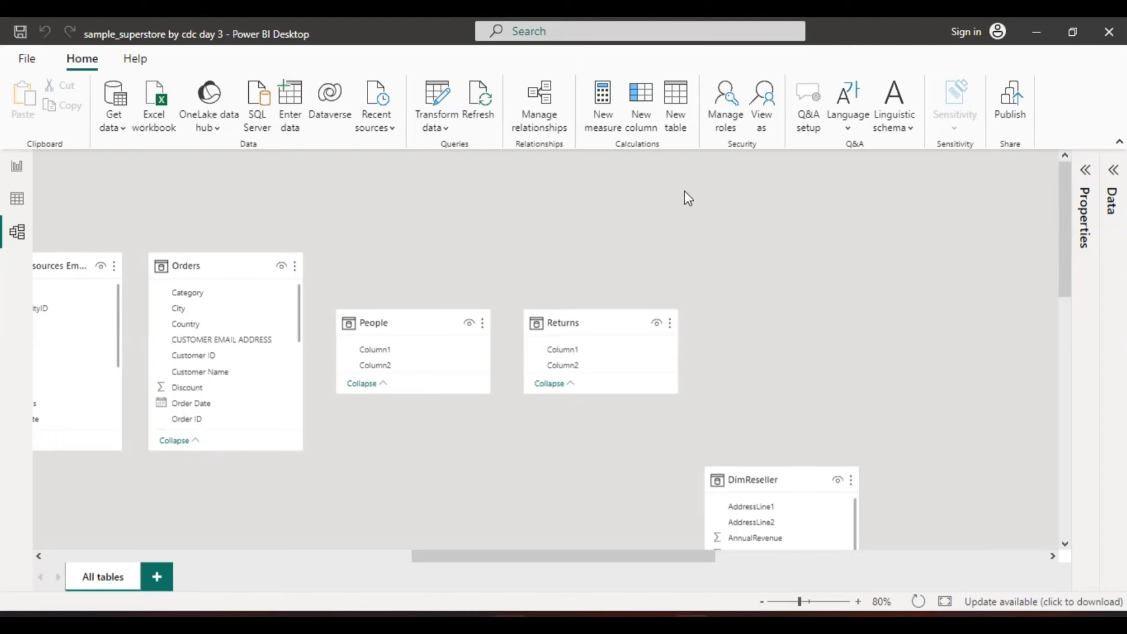
Examine the overall layout of the model diagram at 30% zoom, including the newly loaded Dim tables and FactInternetSales
click(1064, 543)
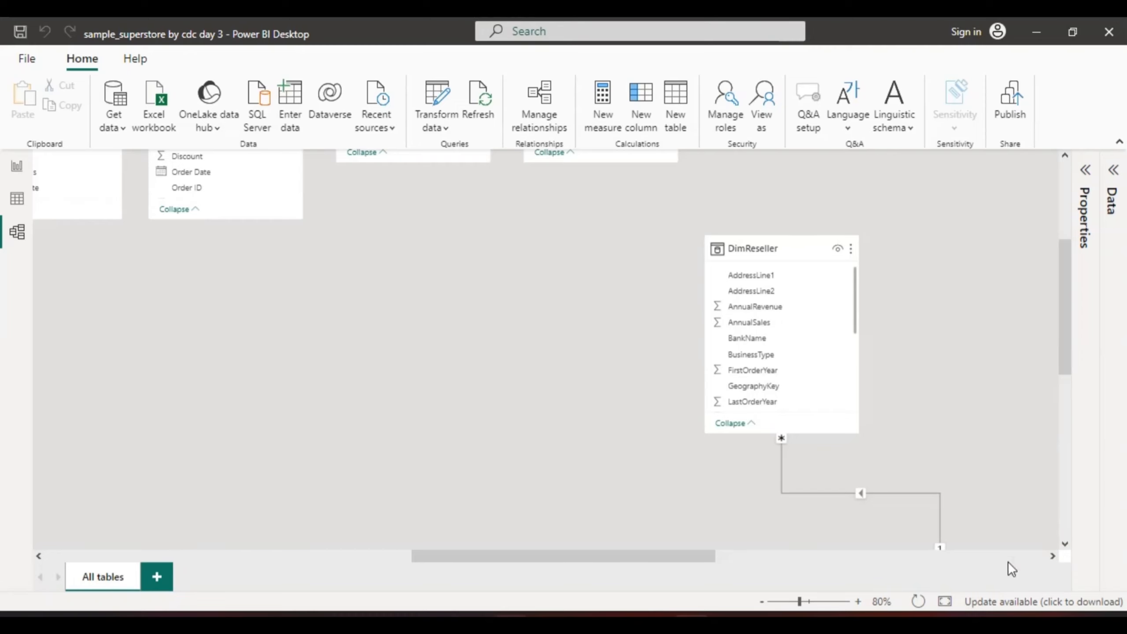
click(762, 601)
click(762, 601)
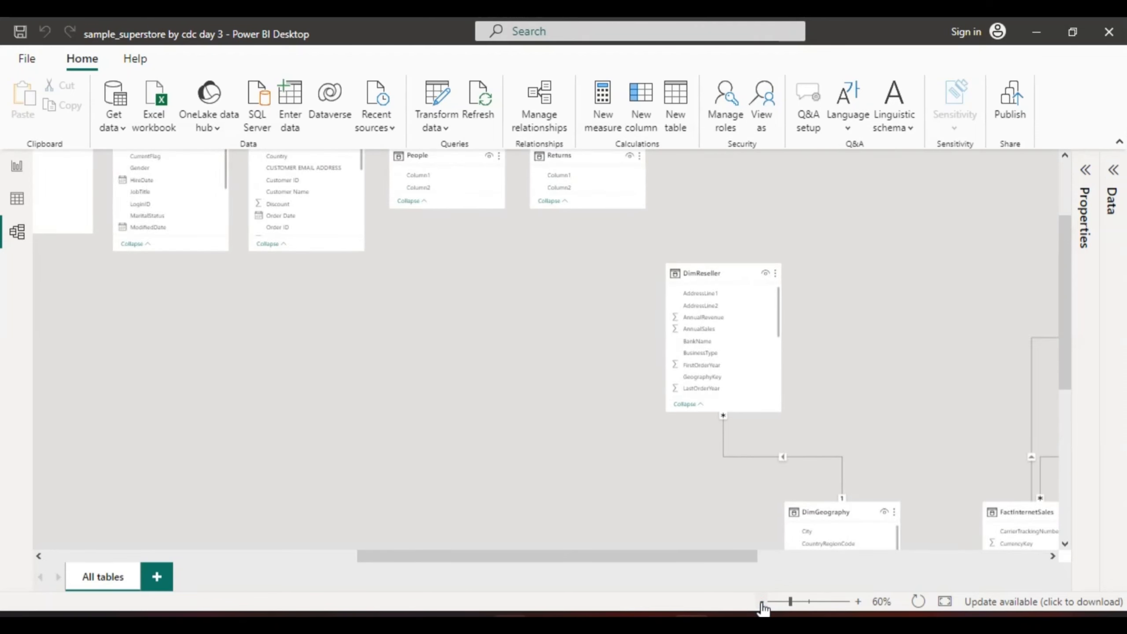
click(761, 601)
click(761, 601)
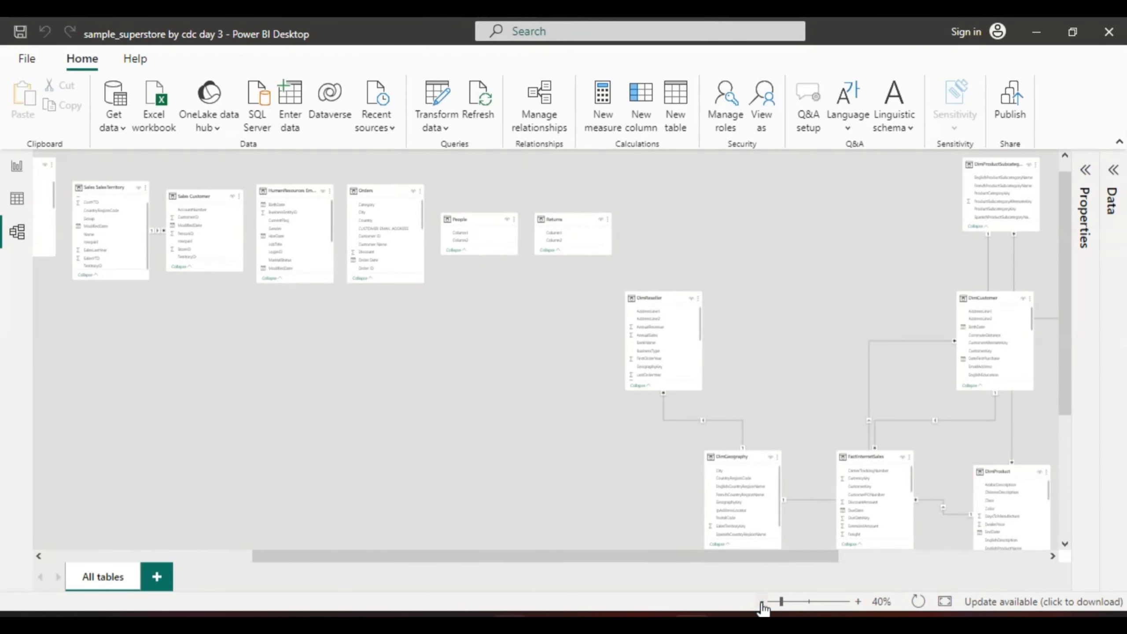
click(762, 602)
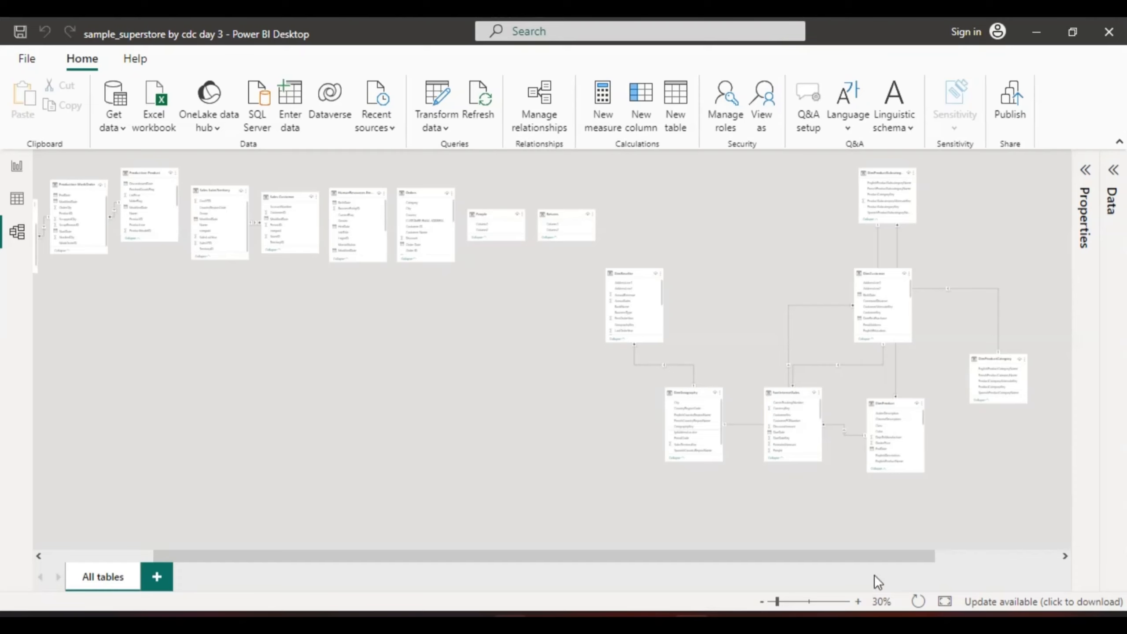
Examine the relationship between DimReseller and DimGeography in the model diagram at 80% zoom
click(857, 602)
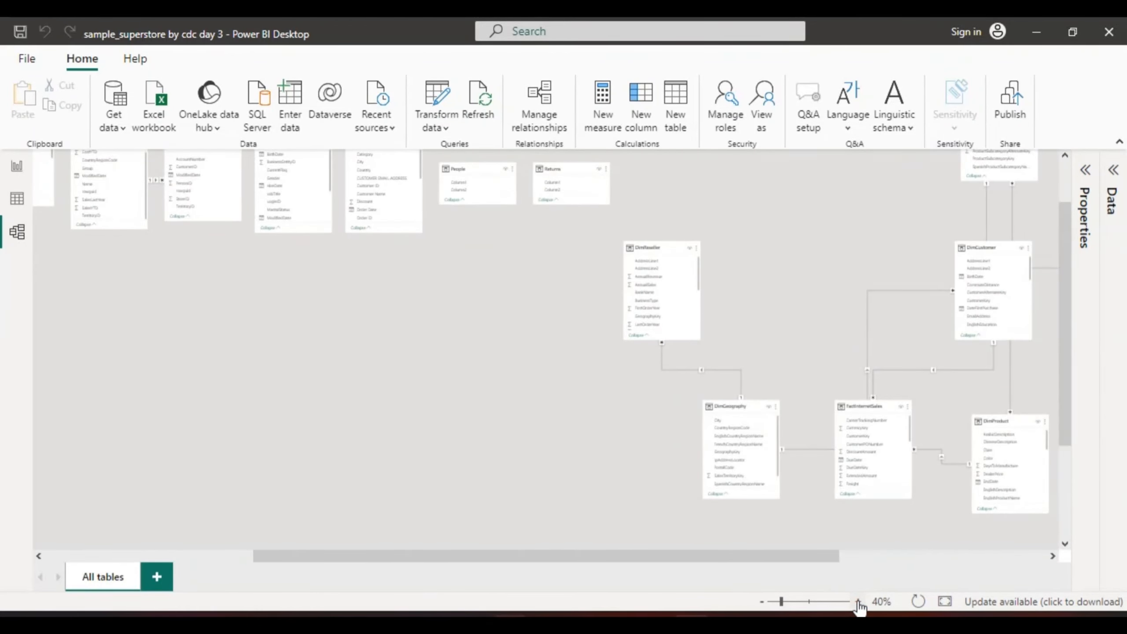
click(857, 601)
click(857, 602)
click(857, 601)
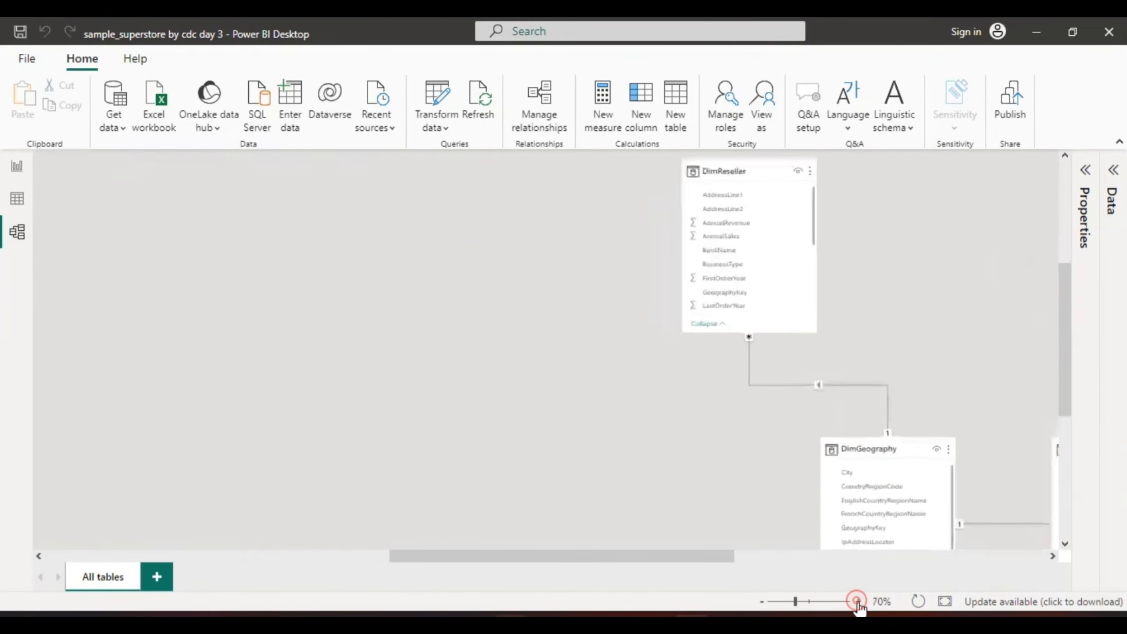
click(857, 602)
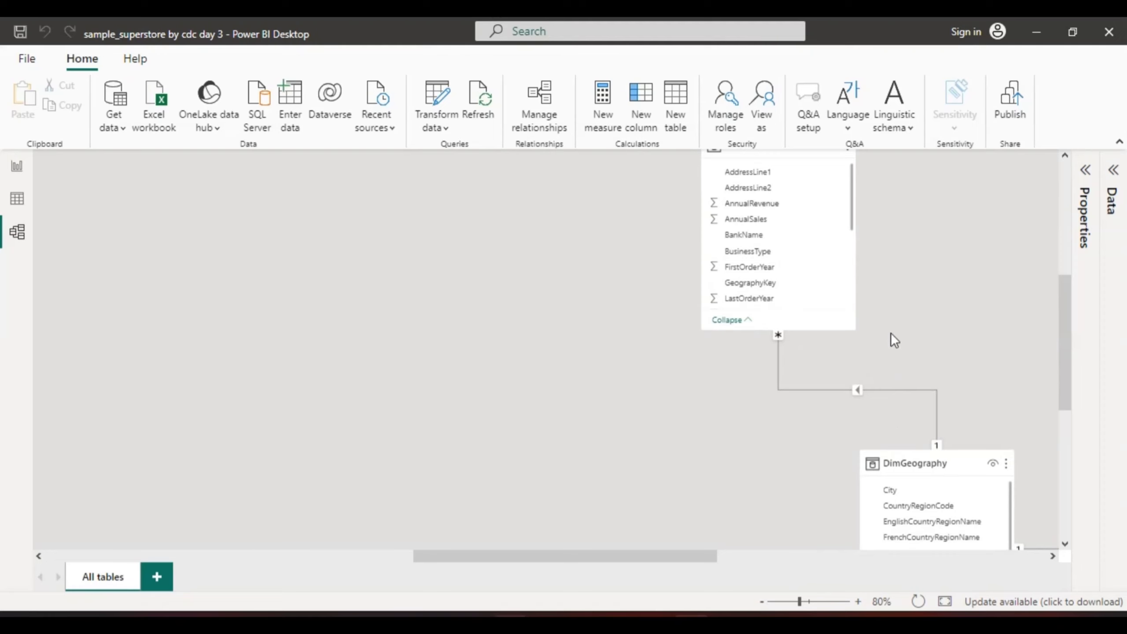
drag(891, 338, 811, 384)
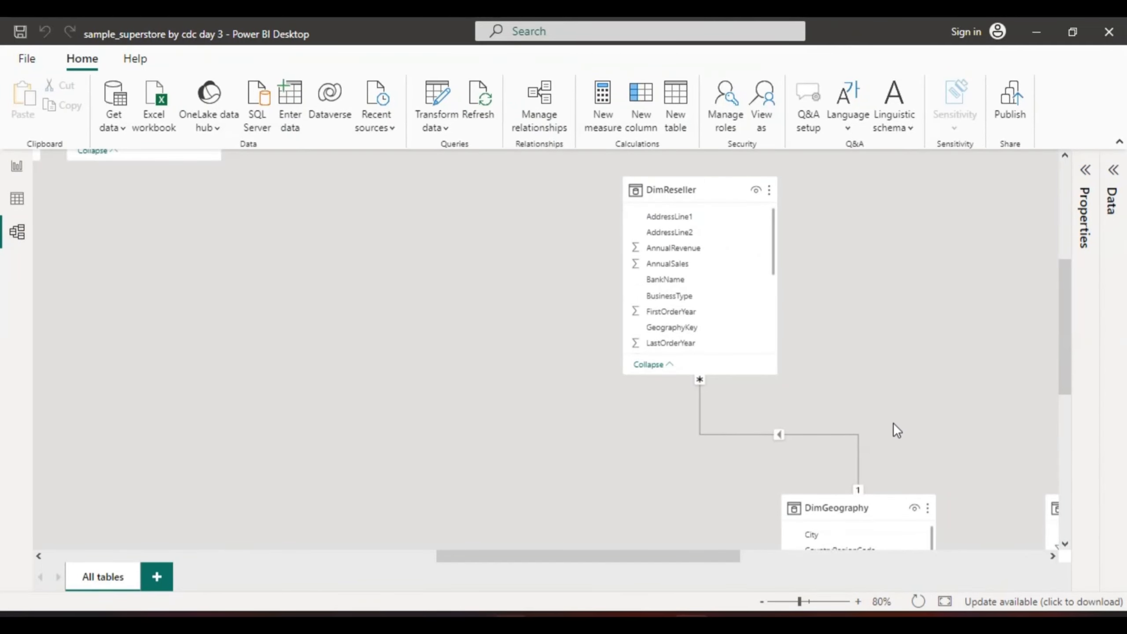
drag(973, 440, 929, 412)
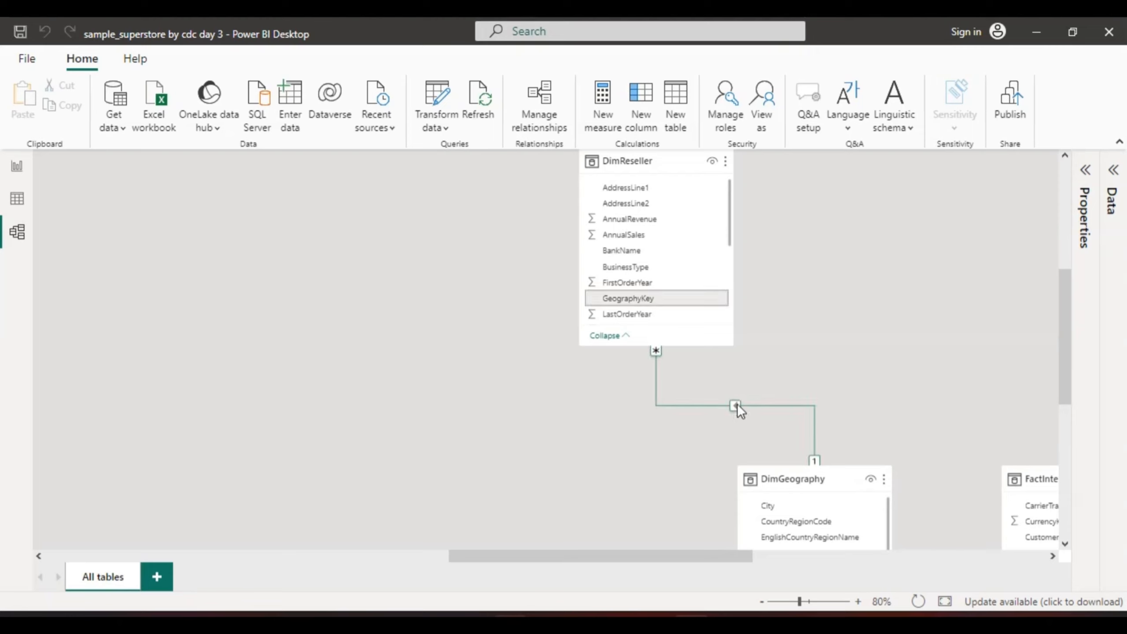
scroll(898, 390, down, 3)
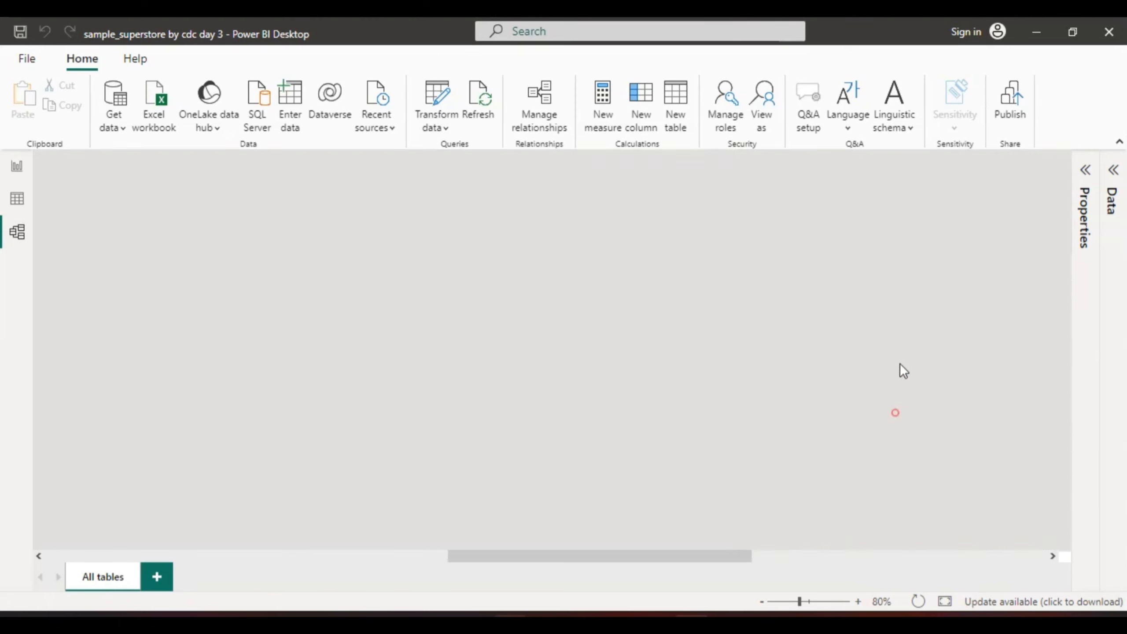
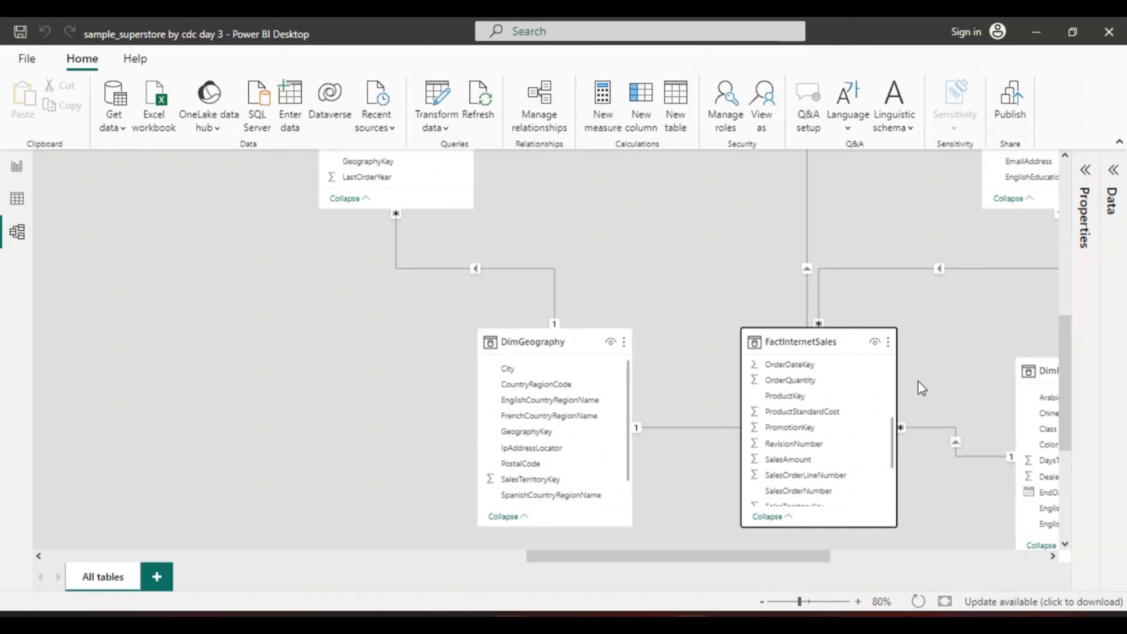
Examine the relationships between DimReseller, DimGeography, DimCustomer, FactInternetSales, DimProduct and DimProductCategory in the model diagram
drag(1065, 392, 1054, 334)
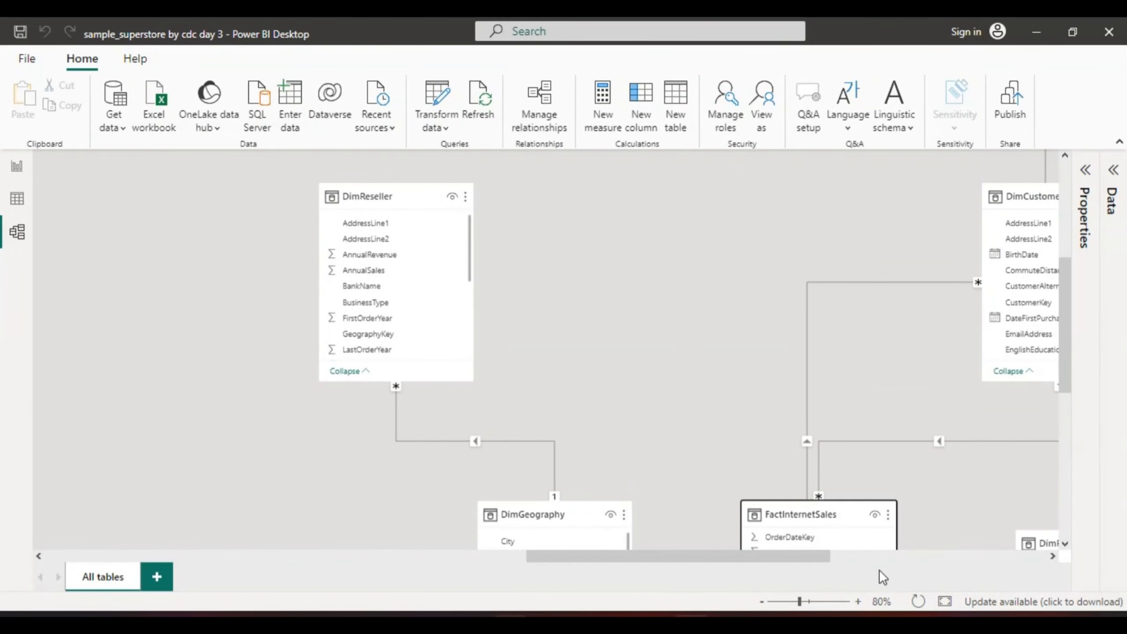
drag(824, 551, 897, 557)
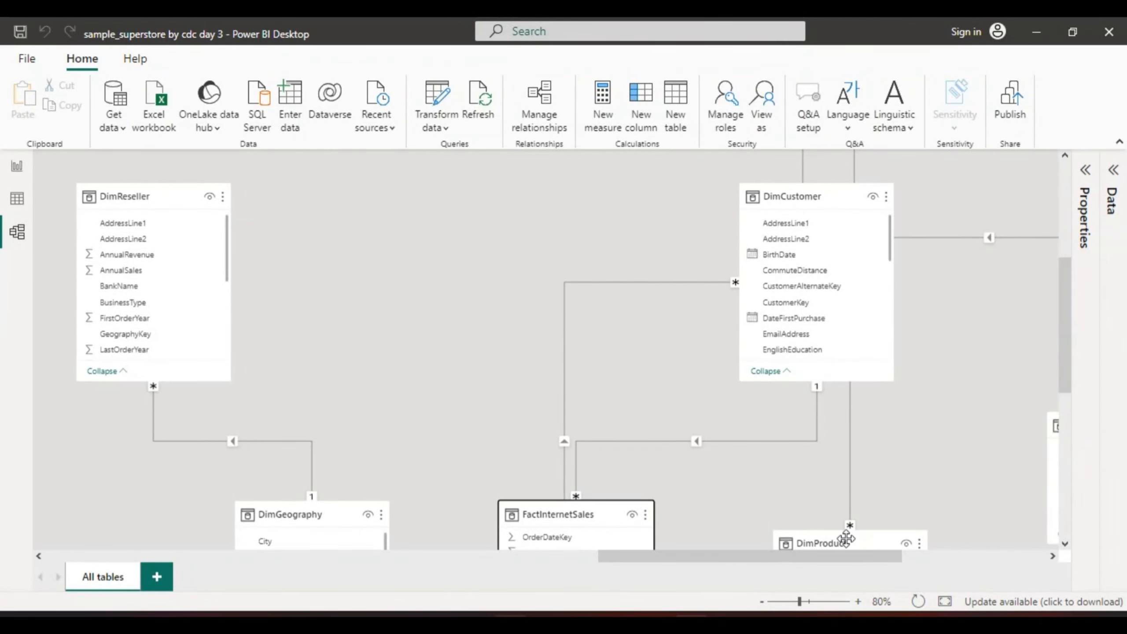
mouse_move(1065, 361)
mouse_down()
mouse_move(1066, 266)
mouse_move(1077, 350)
mouse_up()
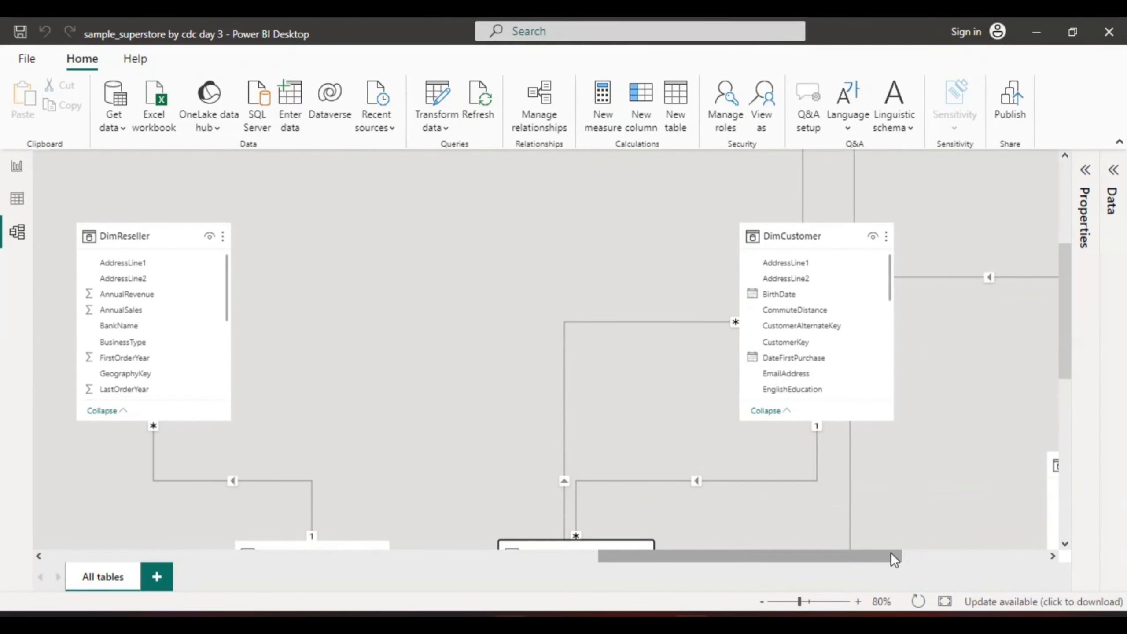
drag(891, 552, 952, 557)
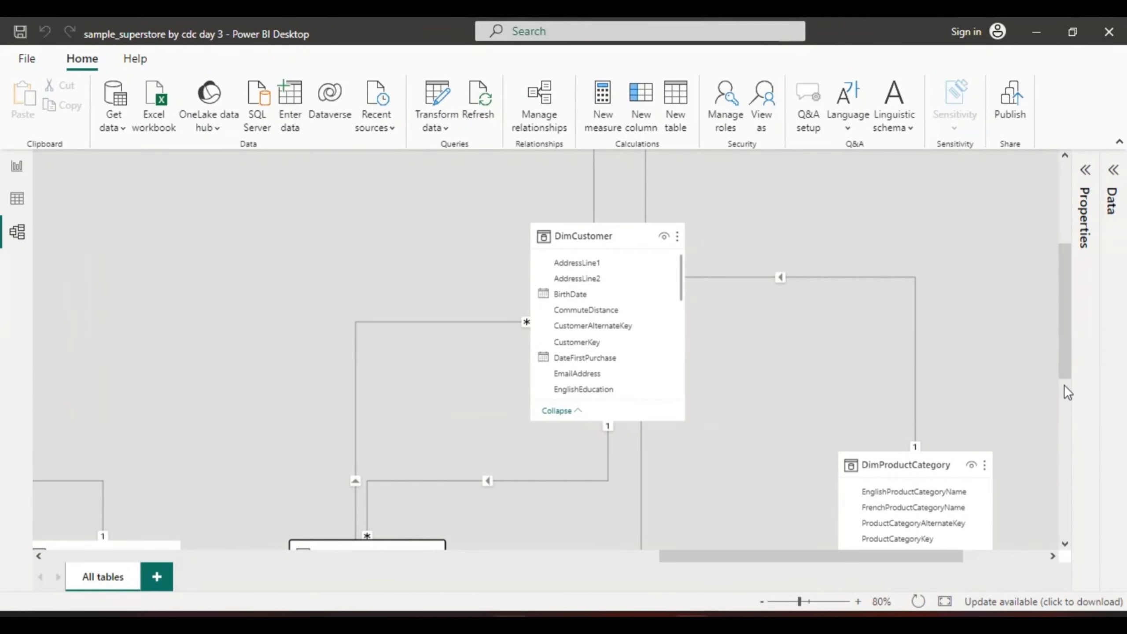
drag(1065, 367, 1066, 402)
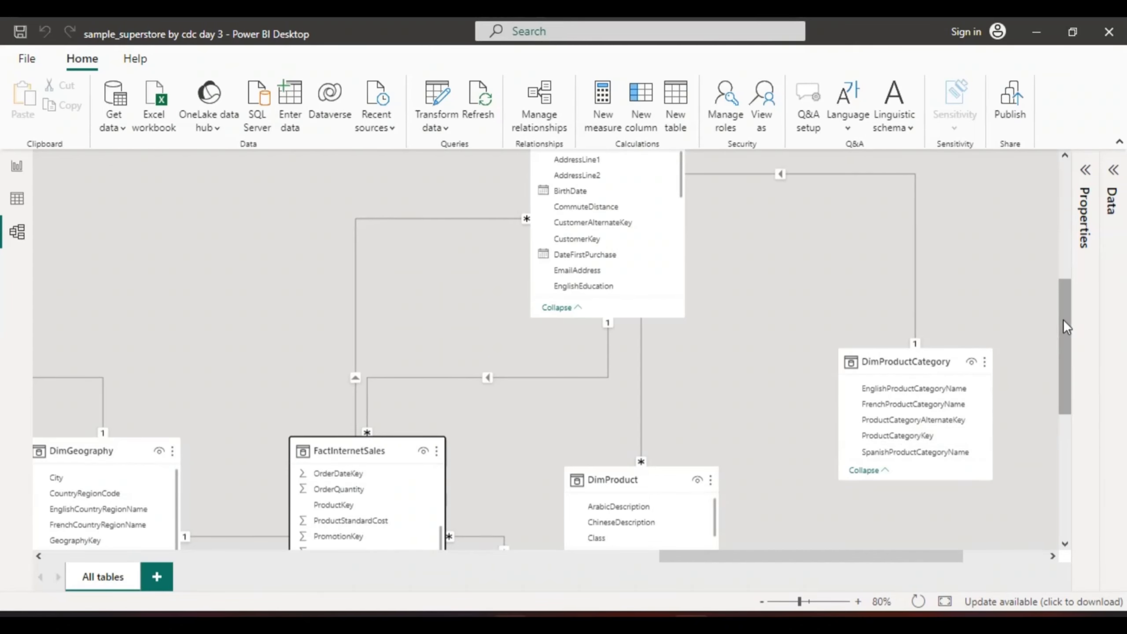
drag(1063, 318, 1066, 405)
drag(1064, 482, 1066, 401)
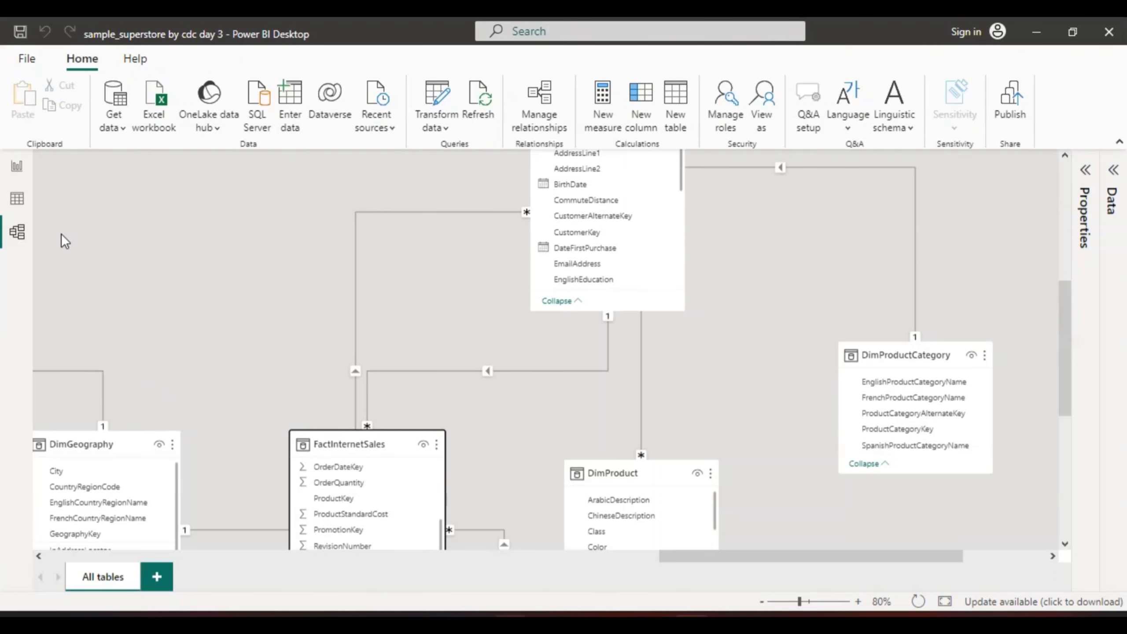
Switch to Report view on Page 3 and expand the Visualizations pane beside the table list
click(17, 167)
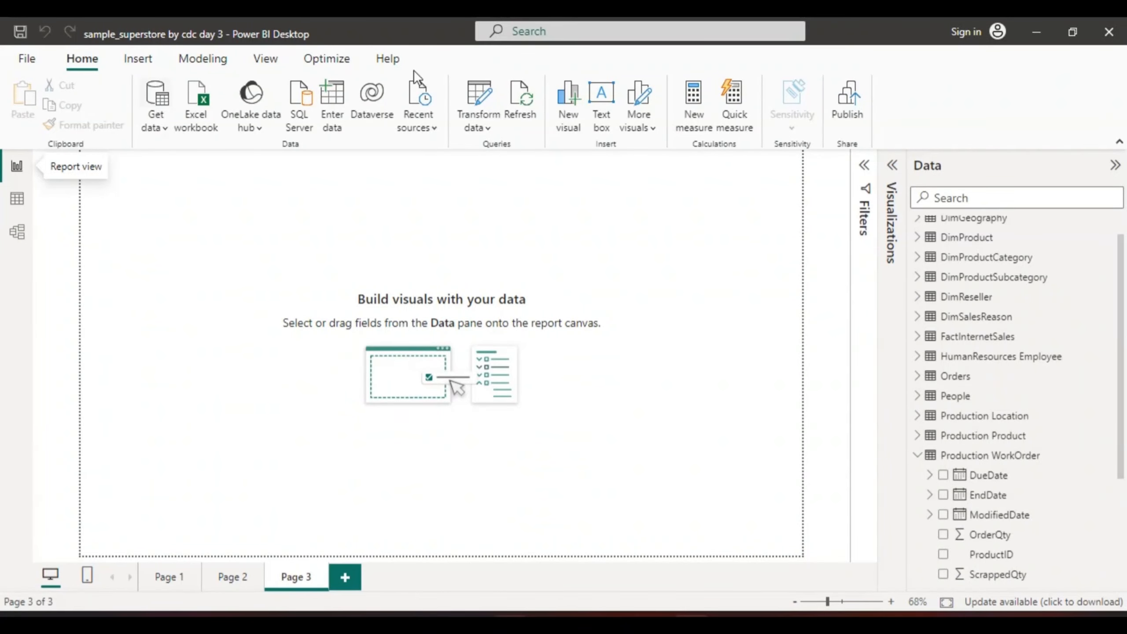
click(896, 165)
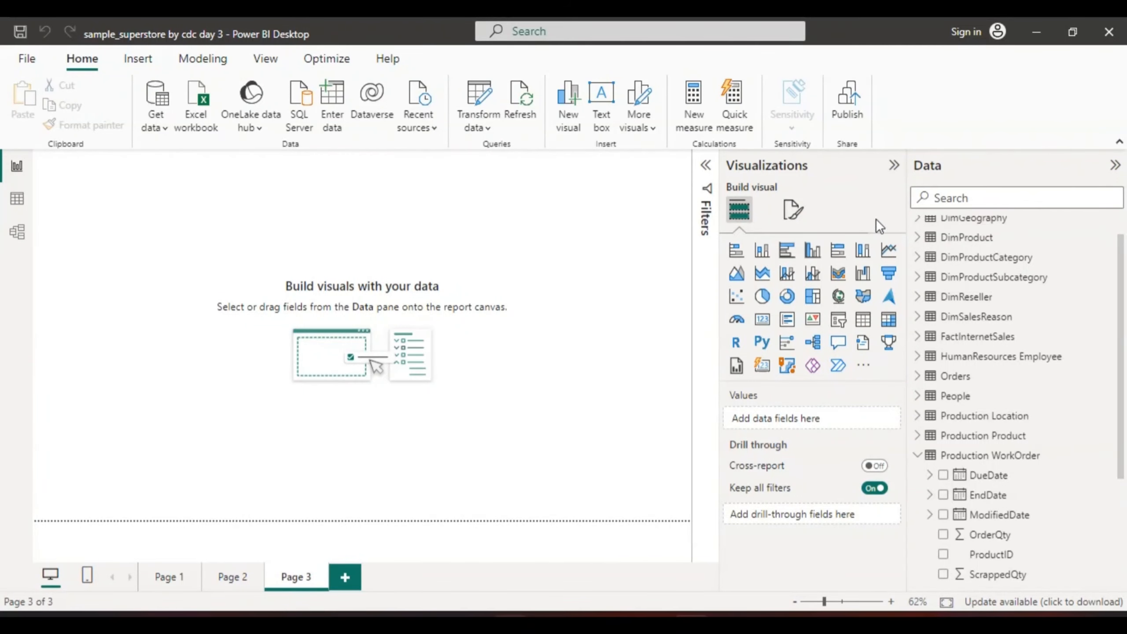
mouse_move(1118, 253)
mouse_down()
mouse_move(1122, 288)
mouse_move(1122, 249)
mouse_up()
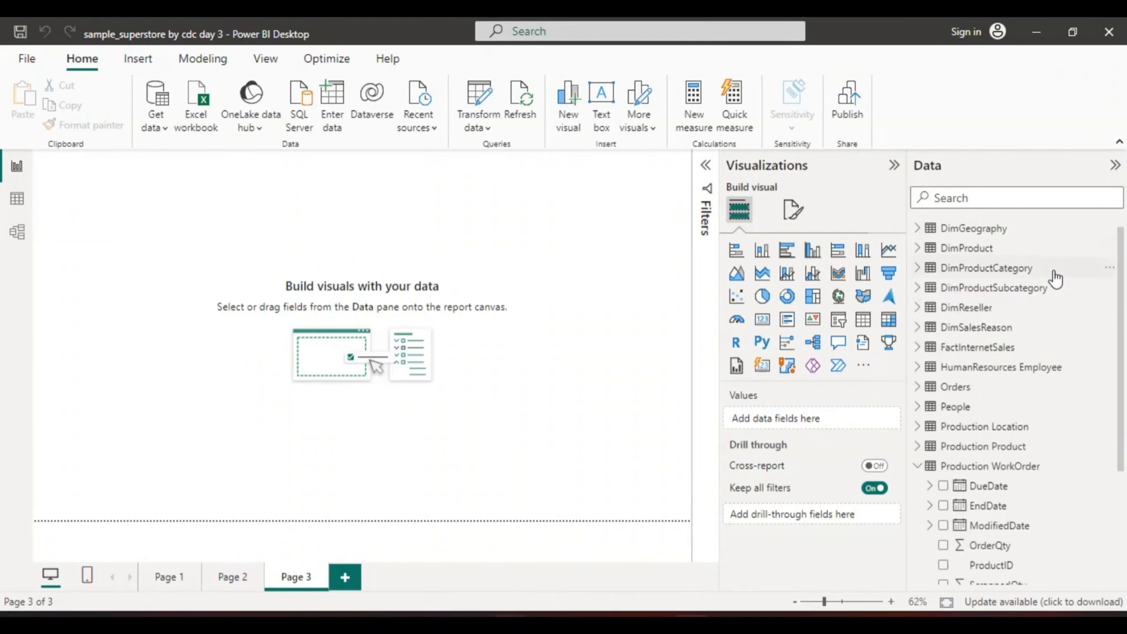
Look through the fields of the HumanResources Employee and FactInternetSales tables
click(917, 368)
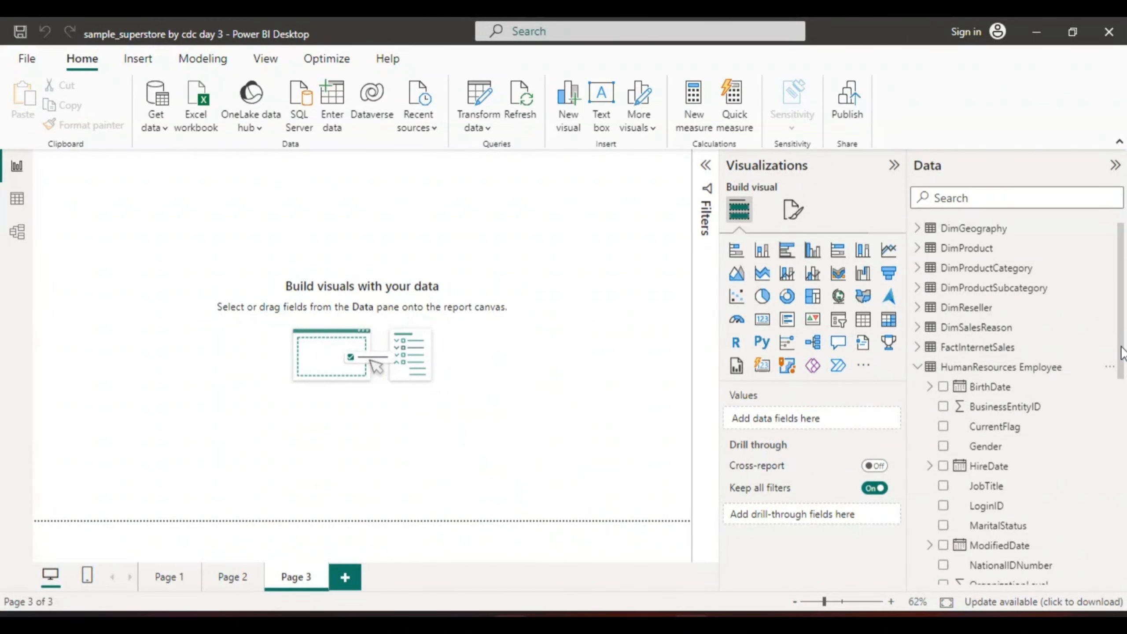
drag(1121, 346, 1121, 363)
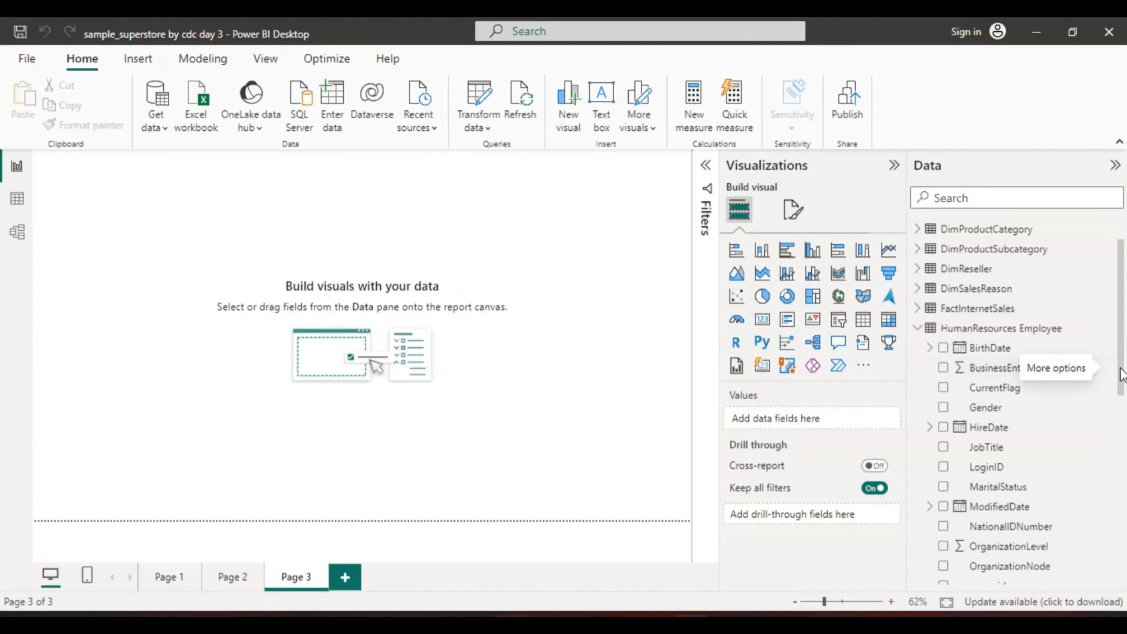
scroll(1119, 366, down, 3)
drag(1121, 406, 1123, 334)
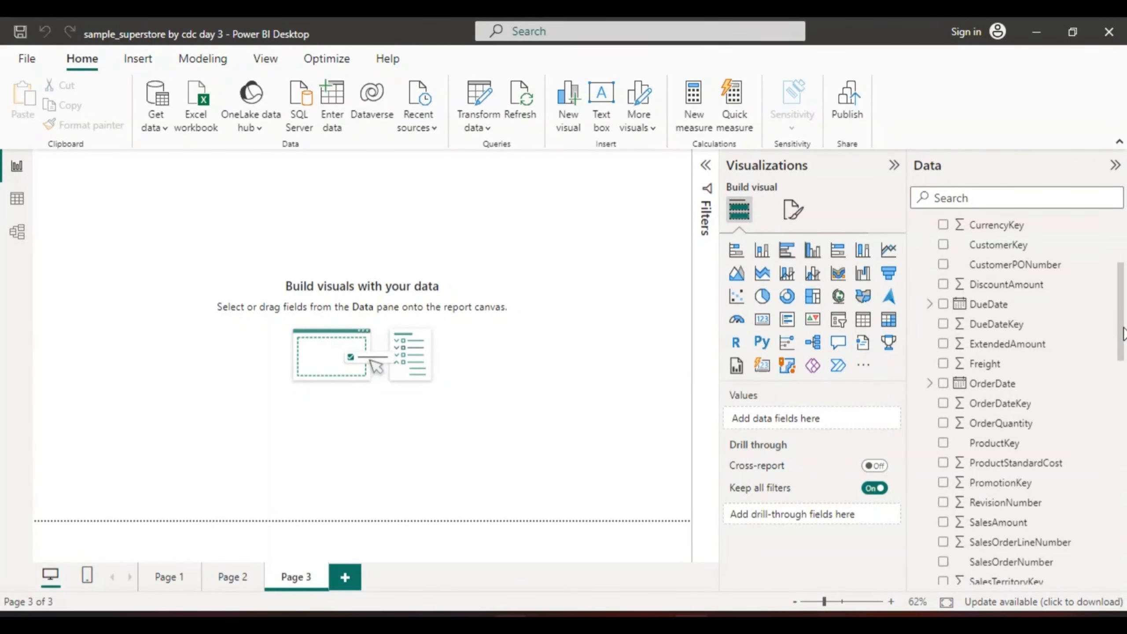
drag(1123, 334, 1125, 406)
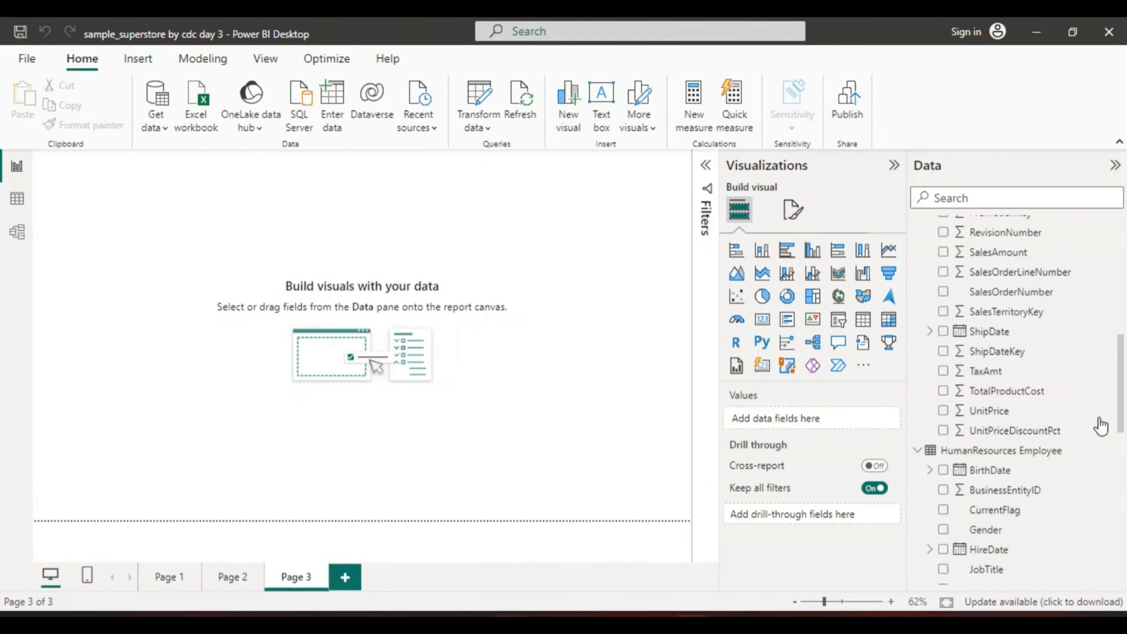
Collapse the HumanResources Employee, FactInternetSales and Production WorkOrder tables in the field list
click(917, 450)
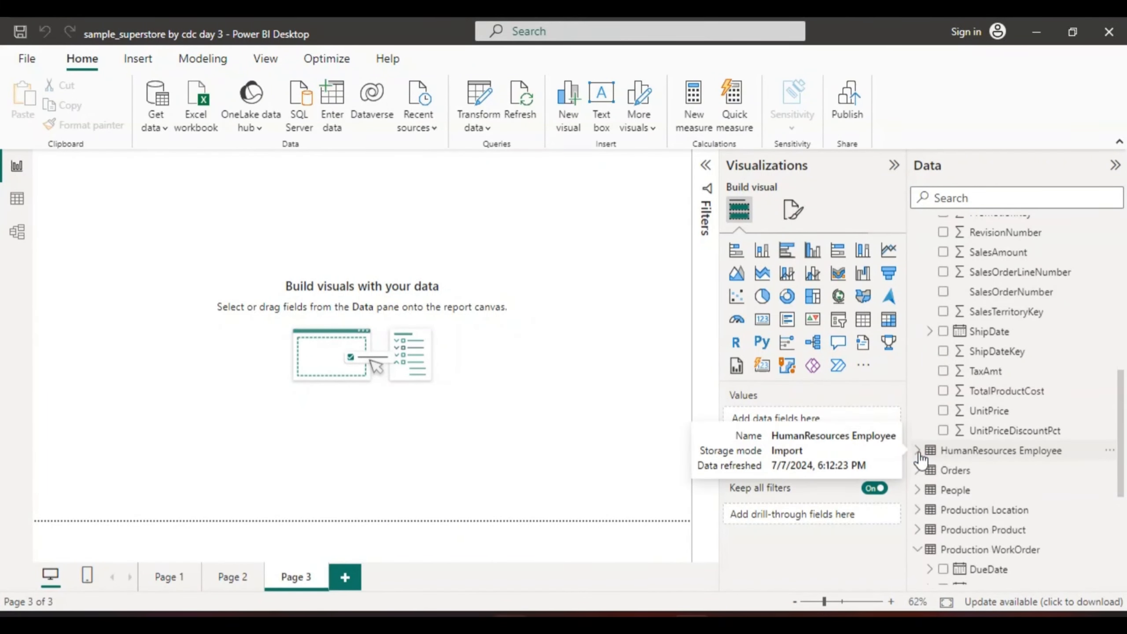
drag(1121, 403, 1124, 304)
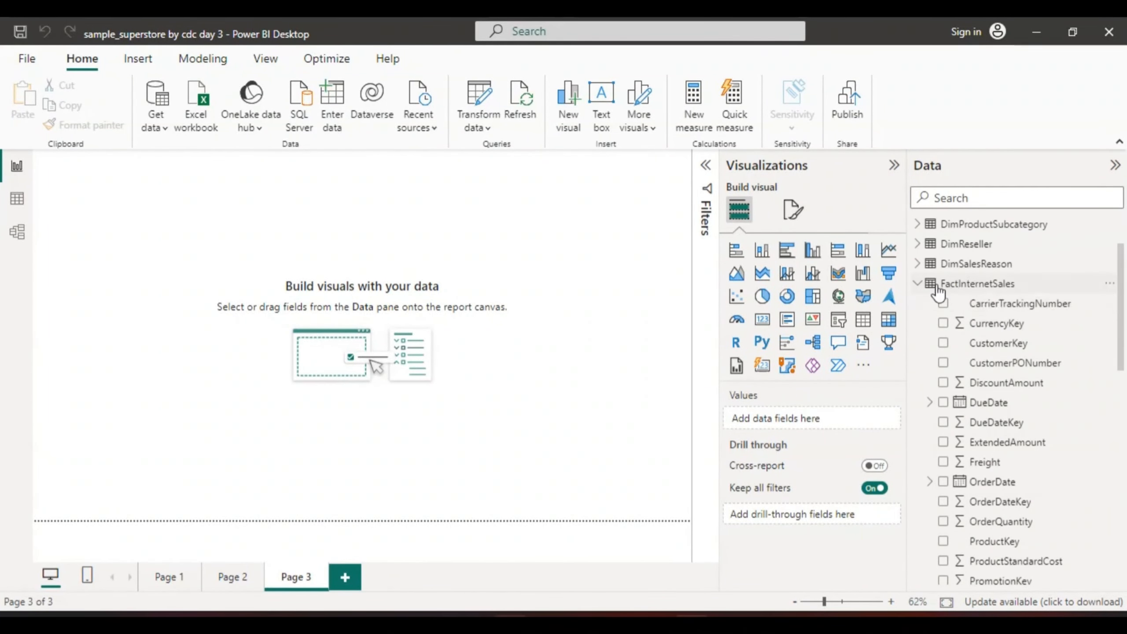
click(916, 283)
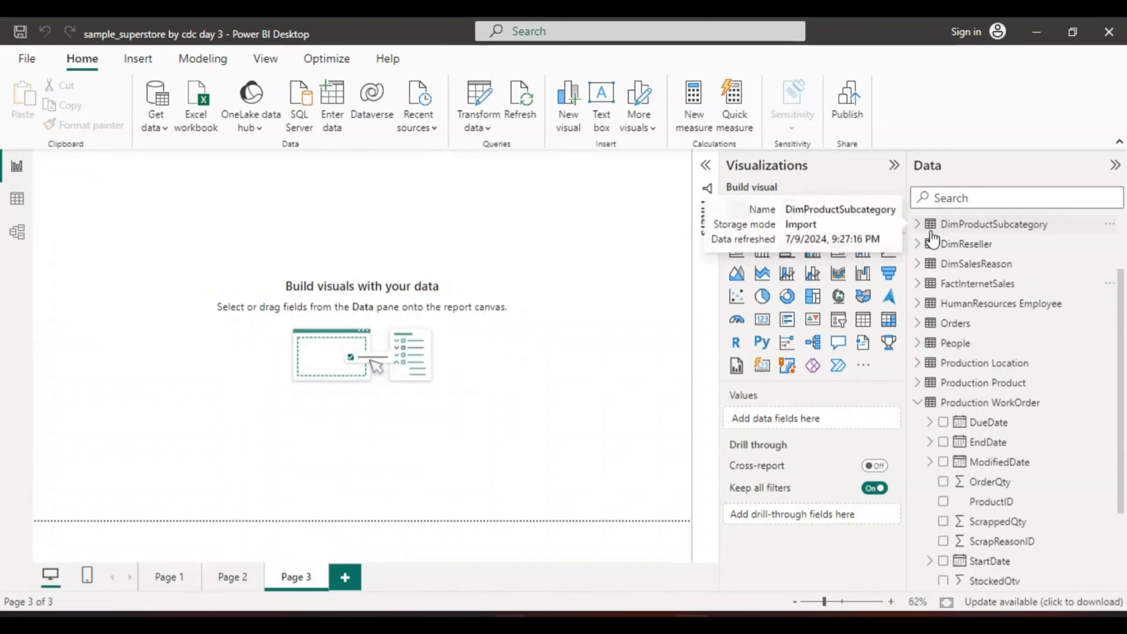
click(917, 403)
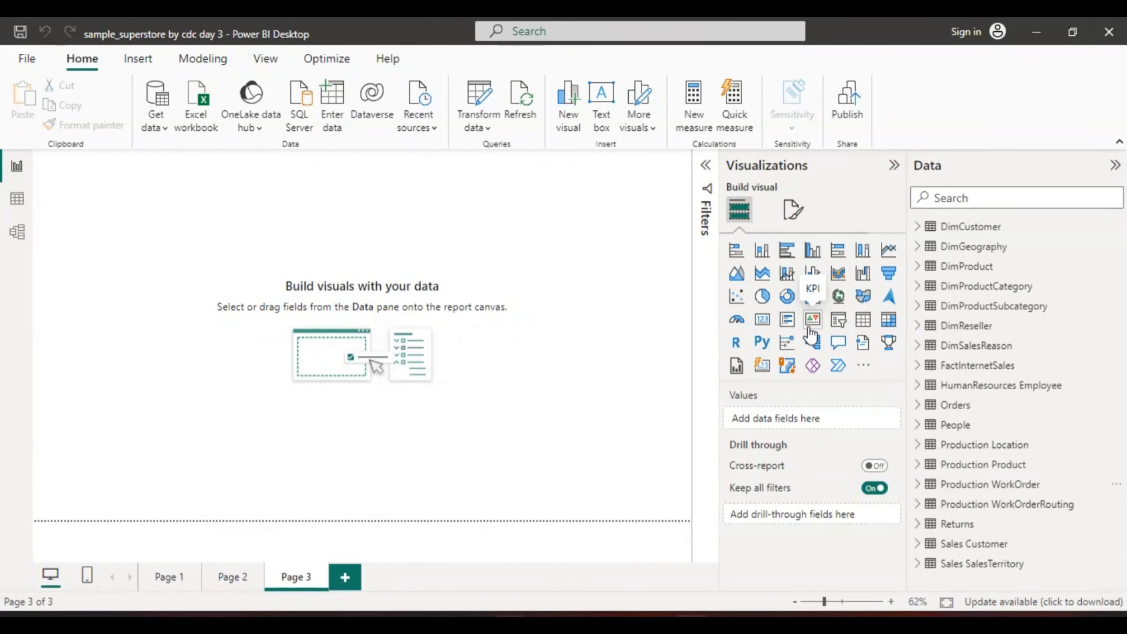
Add a slicer to Page 3 using the OrderDate field of FactInternetSales, and try its date range slider
click(838, 322)
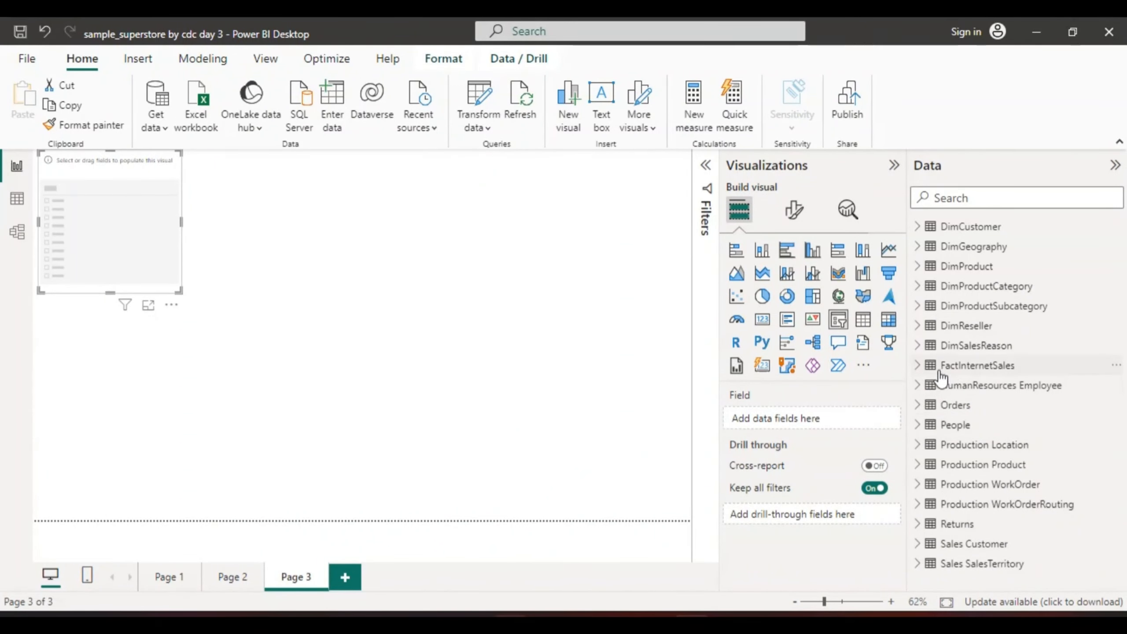
click(916, 366)
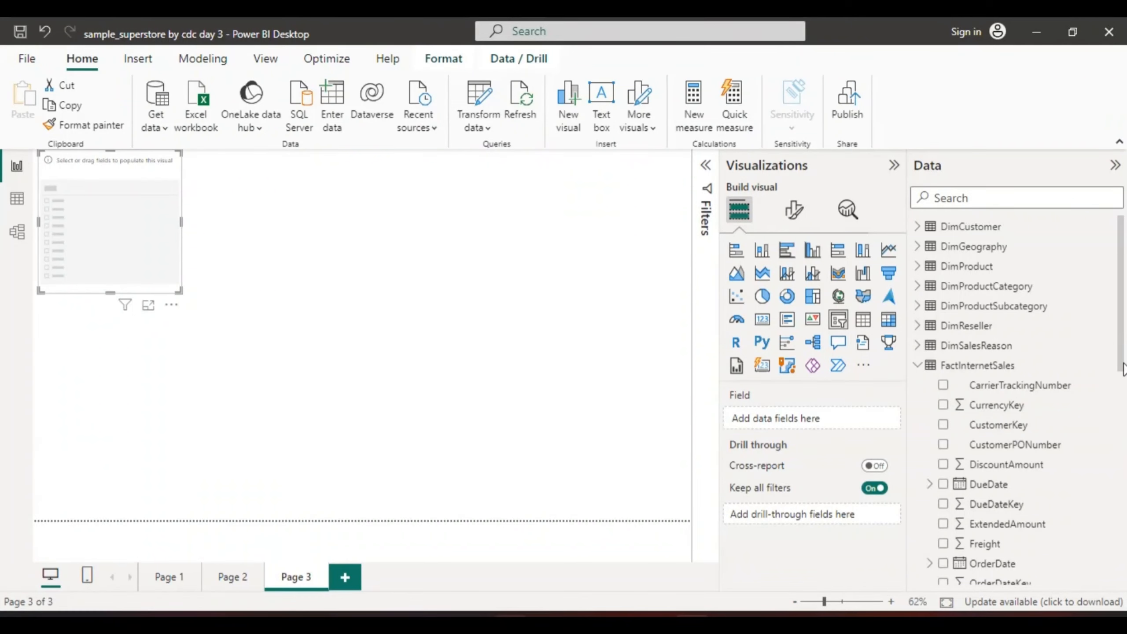
scroll(1119, 357, down, 2)
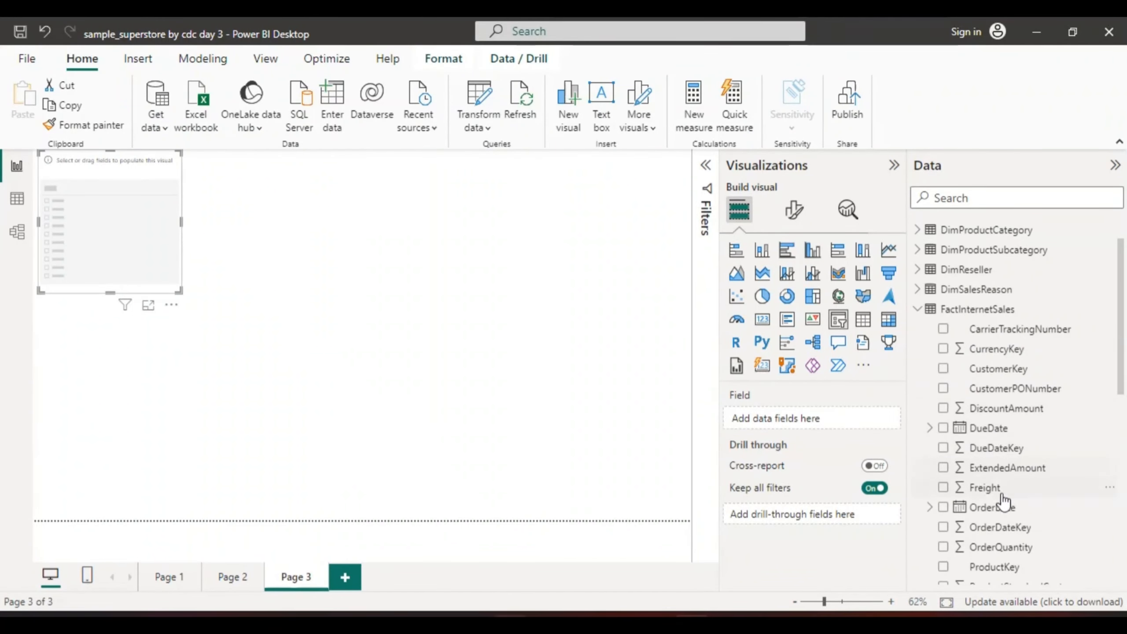
click(949, 508)
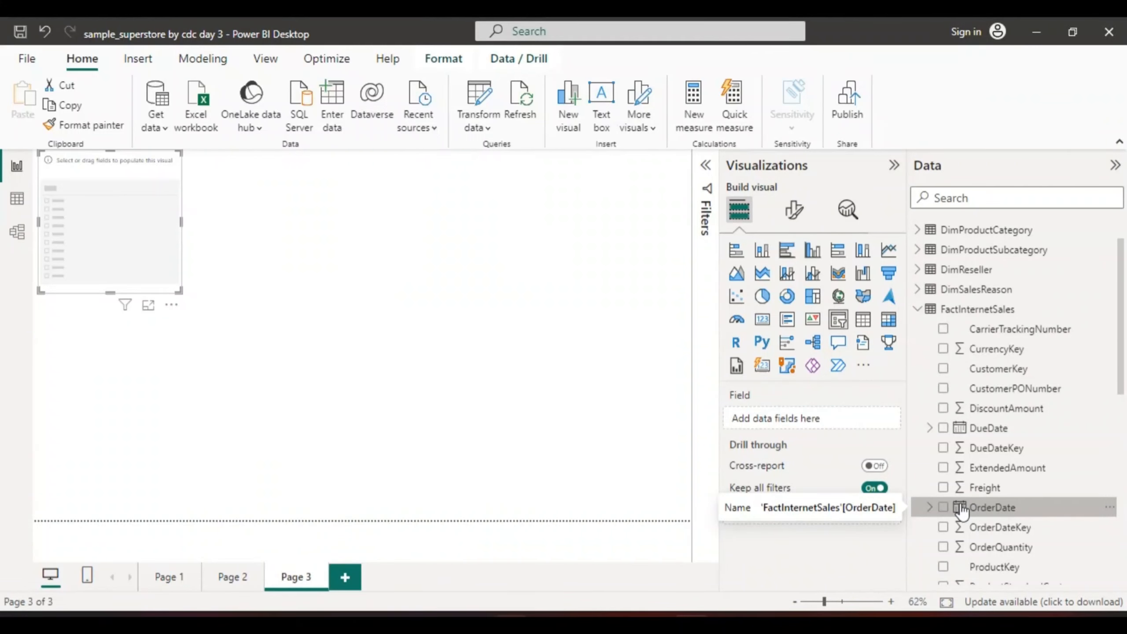
click(960, 508)
click(943, 508)
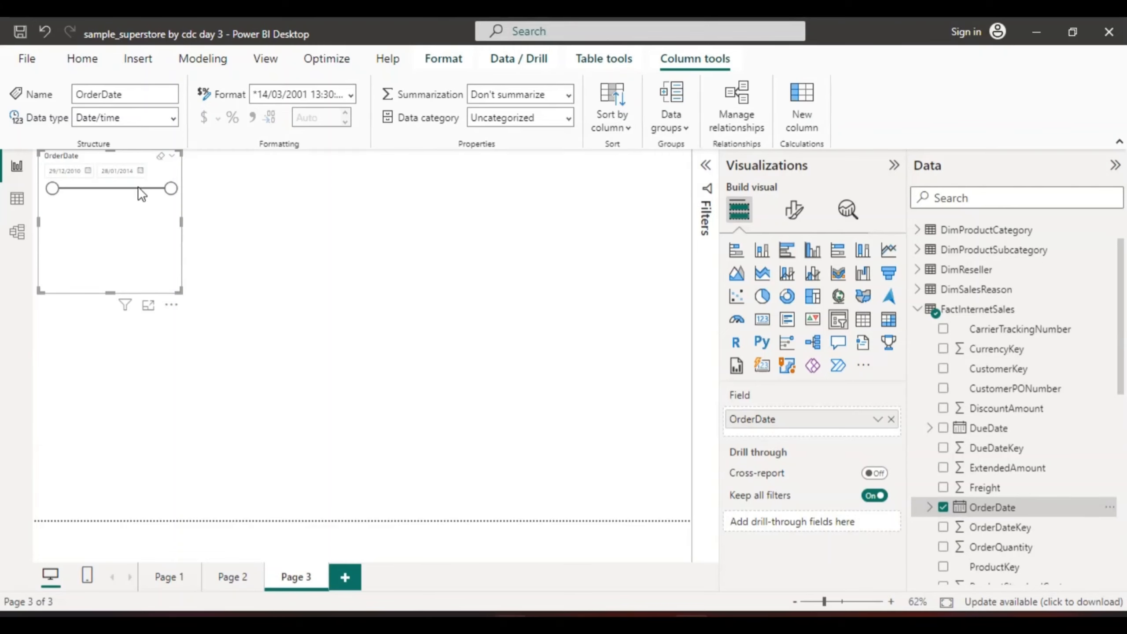
drag(51, 189, 63, 189)
click(51, 188)
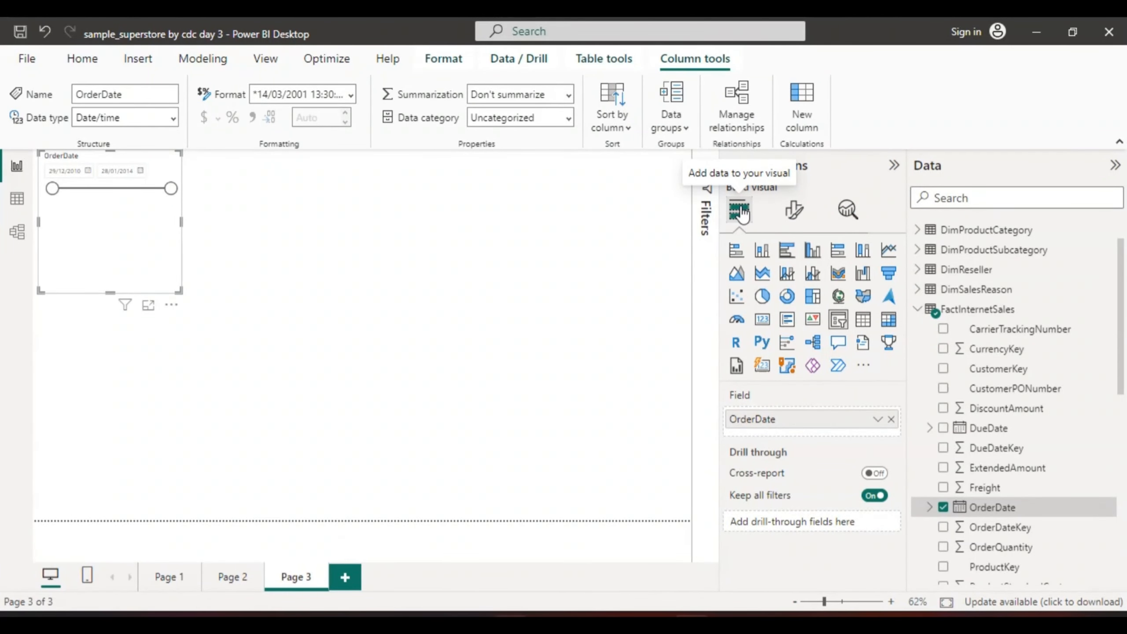
Set the OrderDate slicer's style to Vertical list in its slicer settings
click(794, 211)
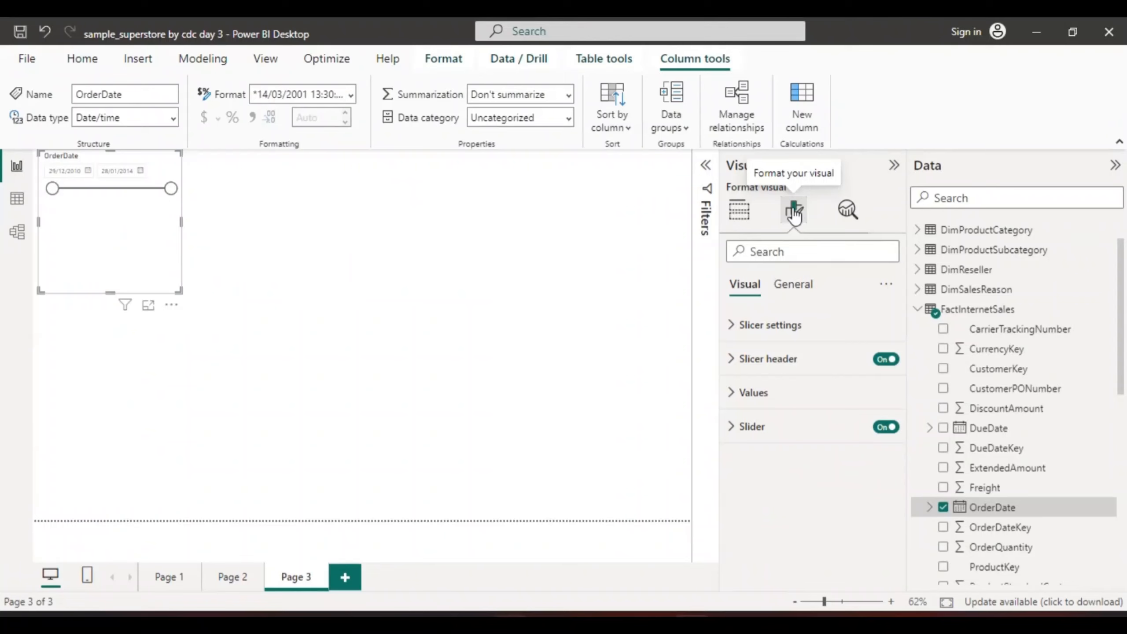
click(766, 330)
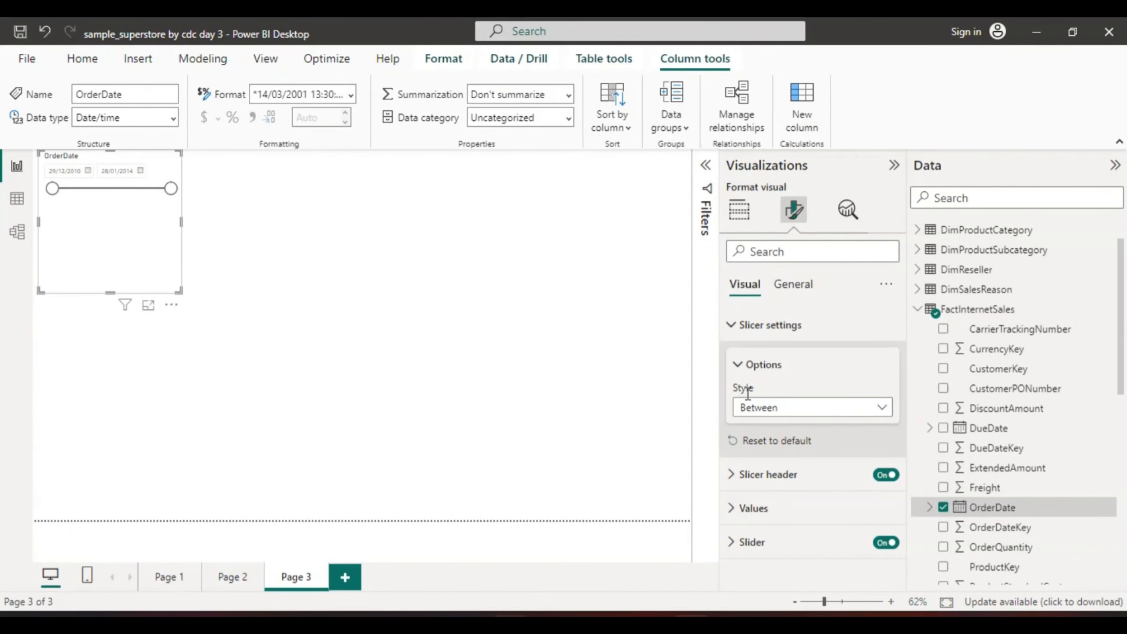
click(883, 408)
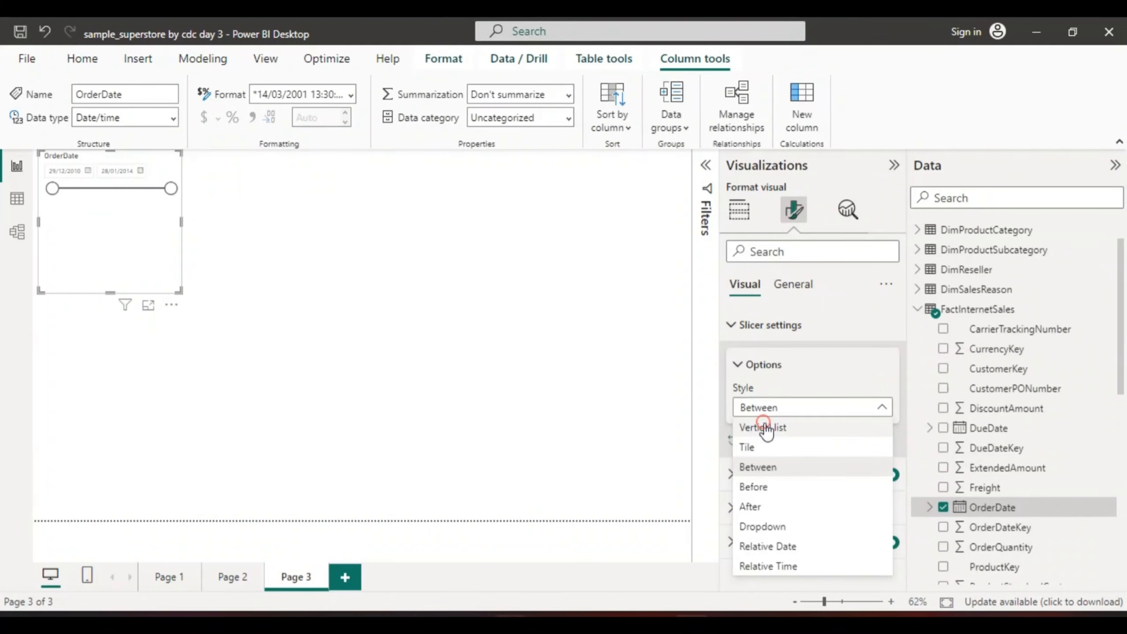
click(764, 426)
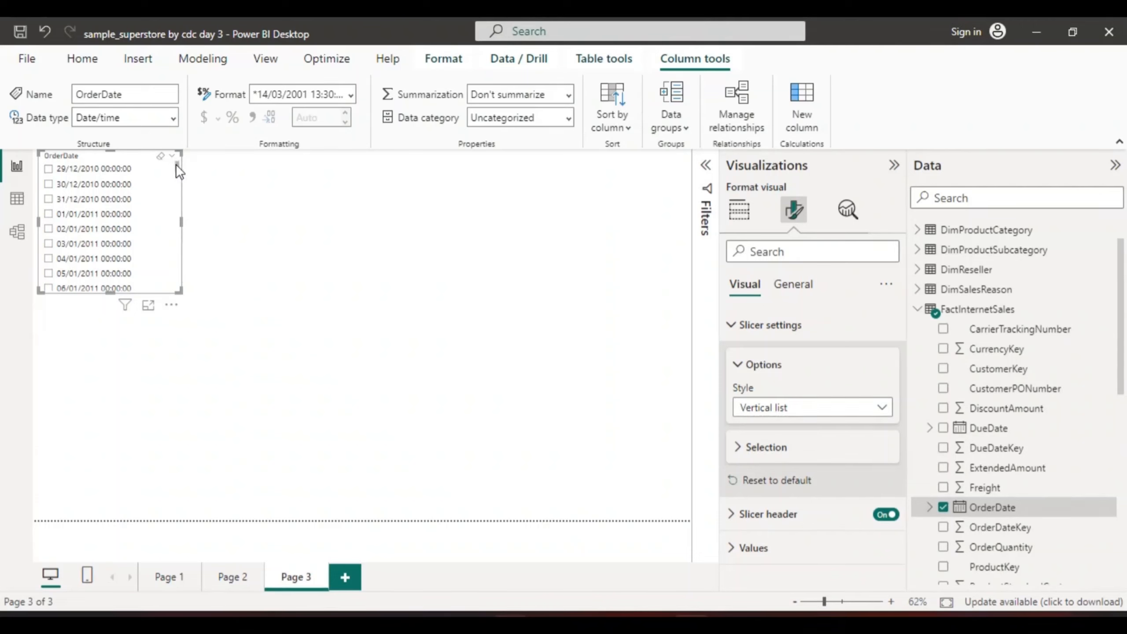
mouse_move(176, 163)
mouse_down()
mouse_move(174, 291)
mouse_move(175, 164)
mouse_up()
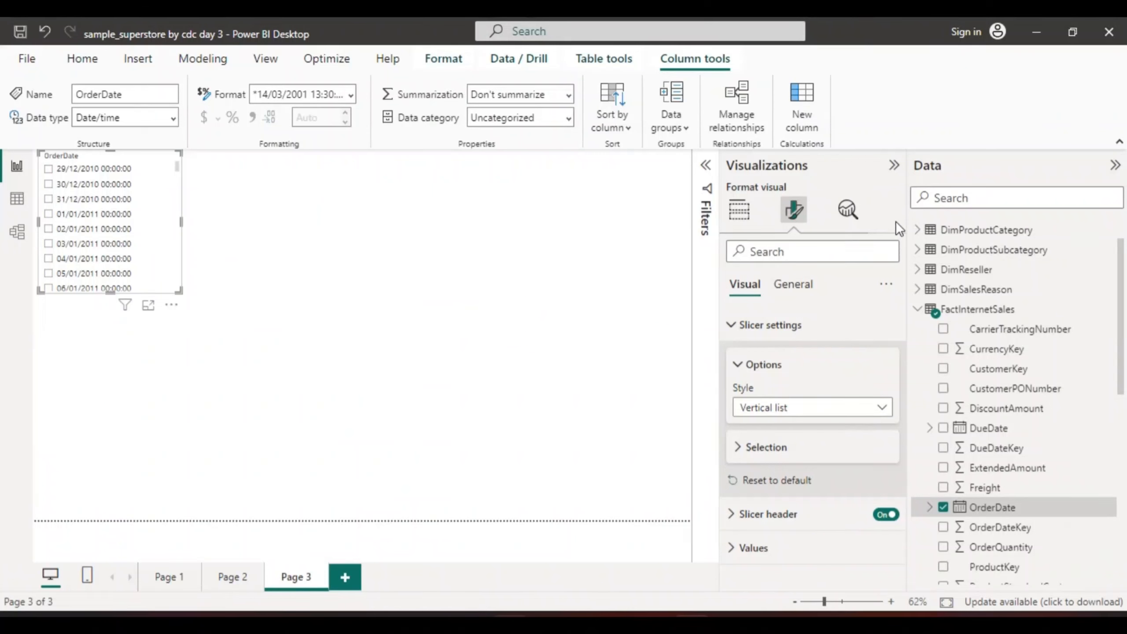
Review the filters and field options of the OrderDate slicer and the other fields of FactInternetSales
click(705, 165)
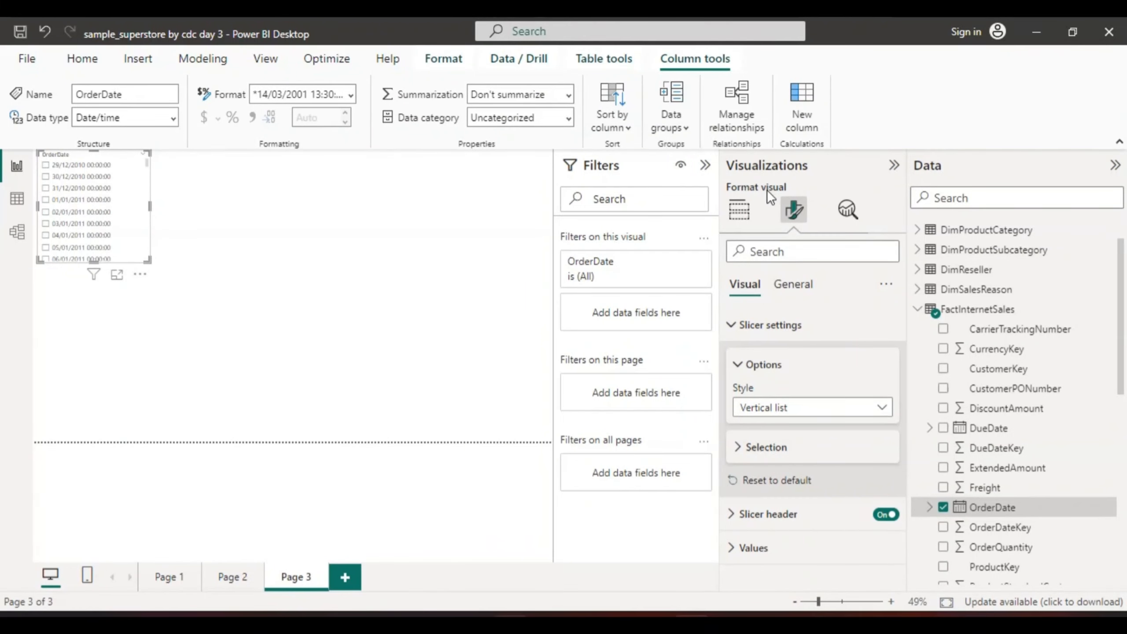
click(738, 211)
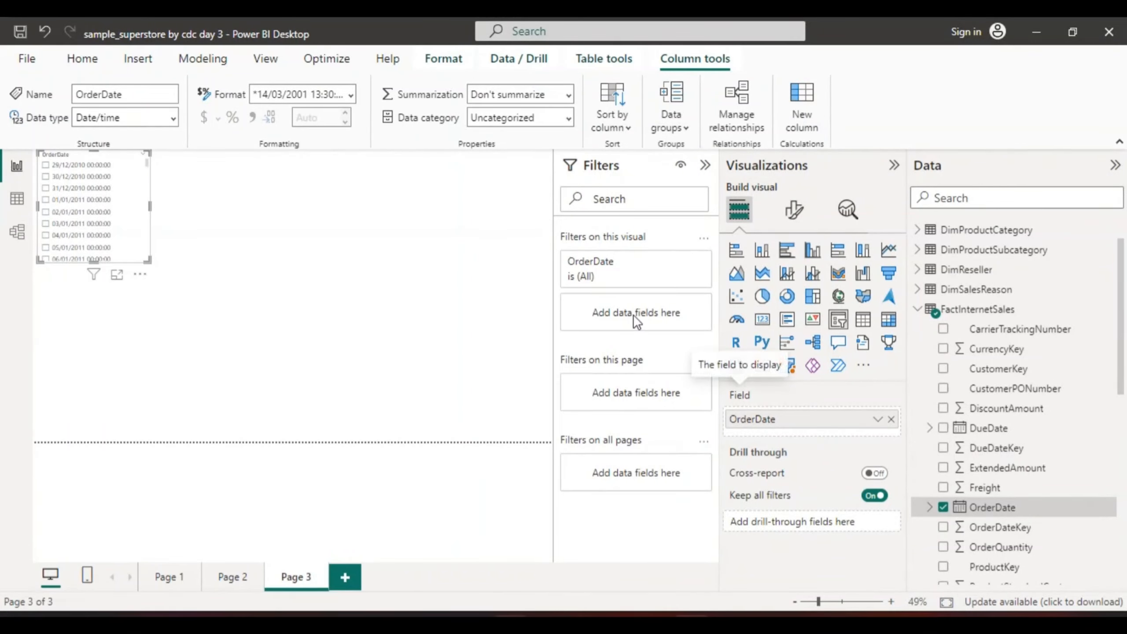
click(705, 167)
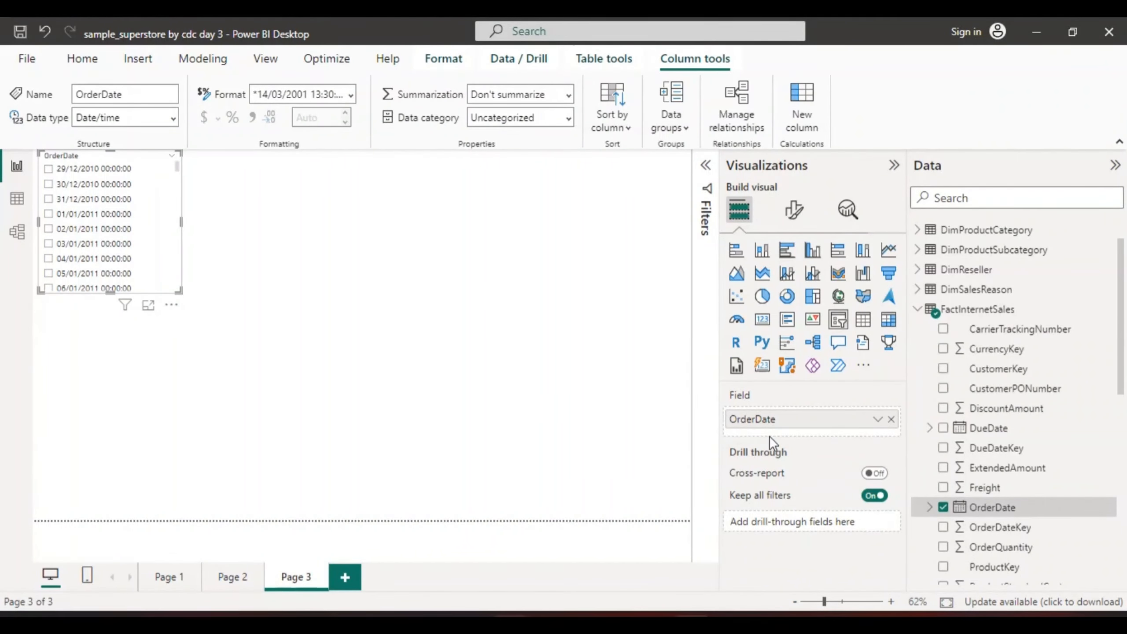
click(878, 419)
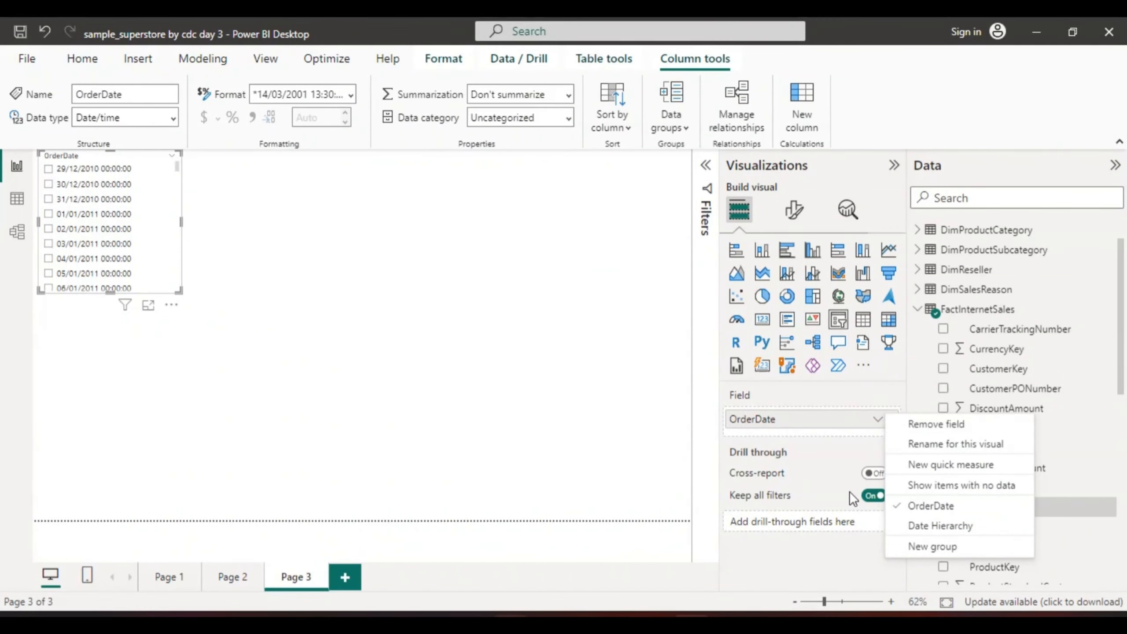
click(896, 379)
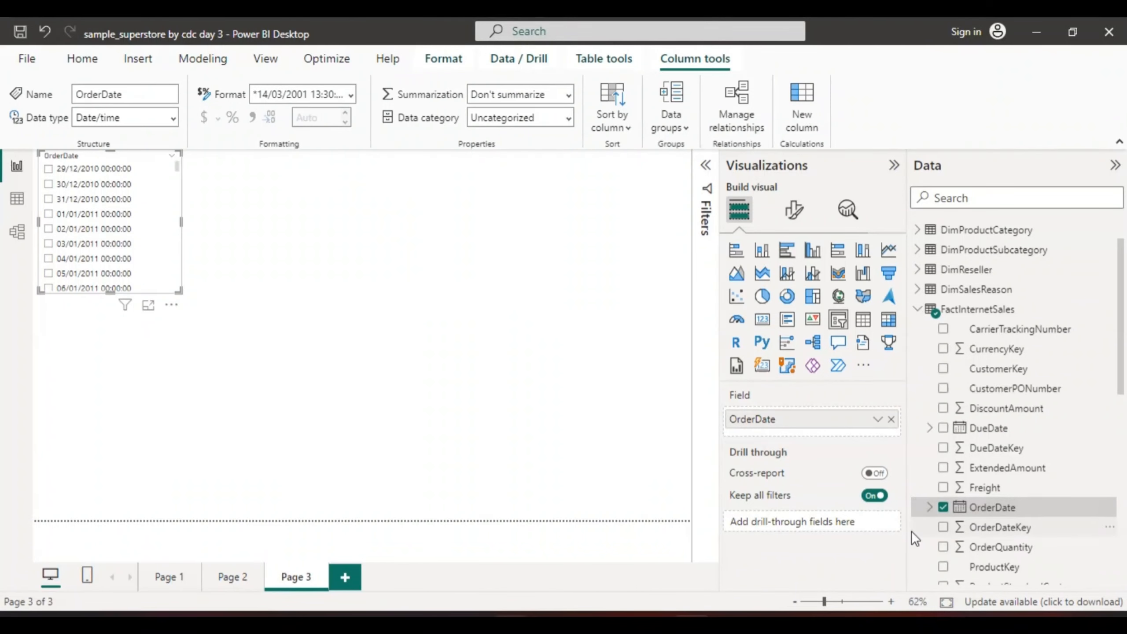
scroll(1123, 347, down, 3)
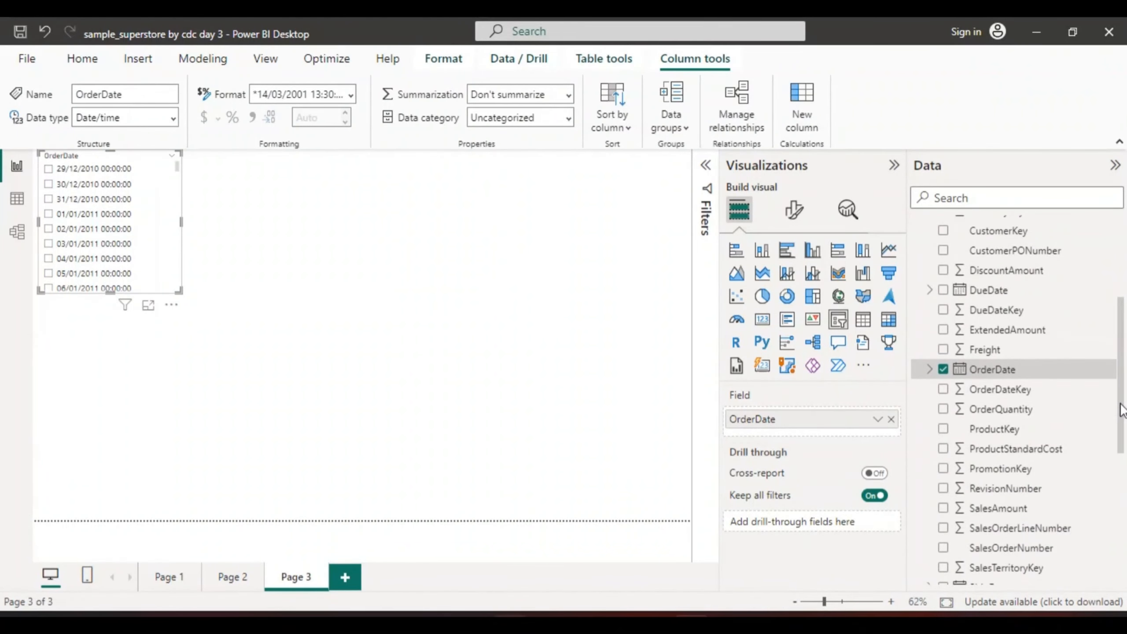
scroll(1123, 347, up, 4)
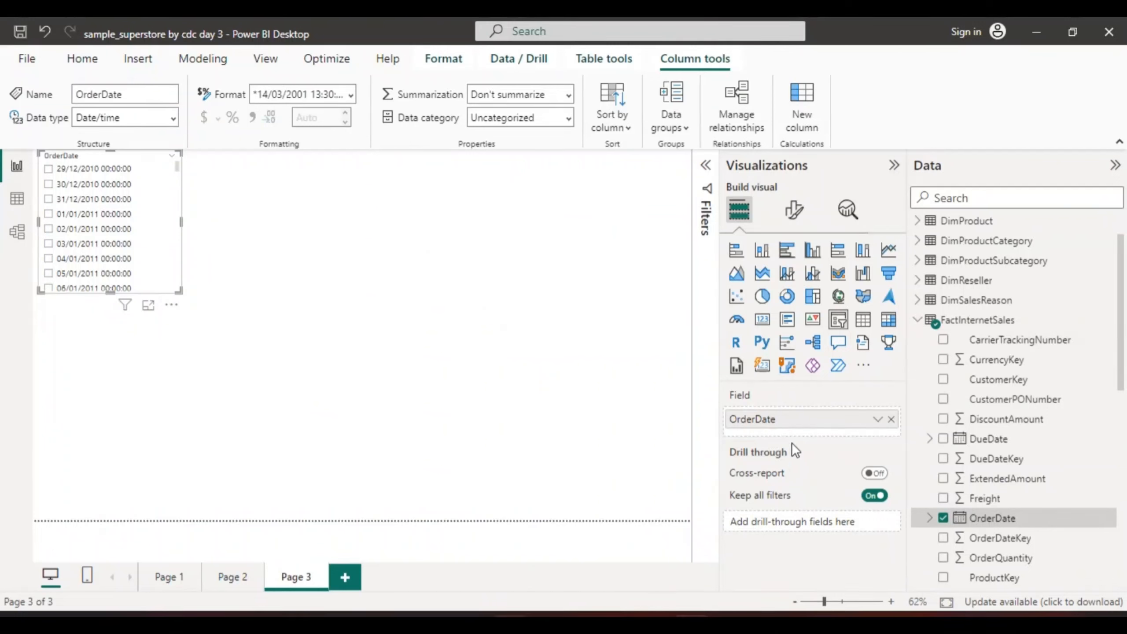
Remove the OrderDate field from the slicer and add it back
click(878, 419)
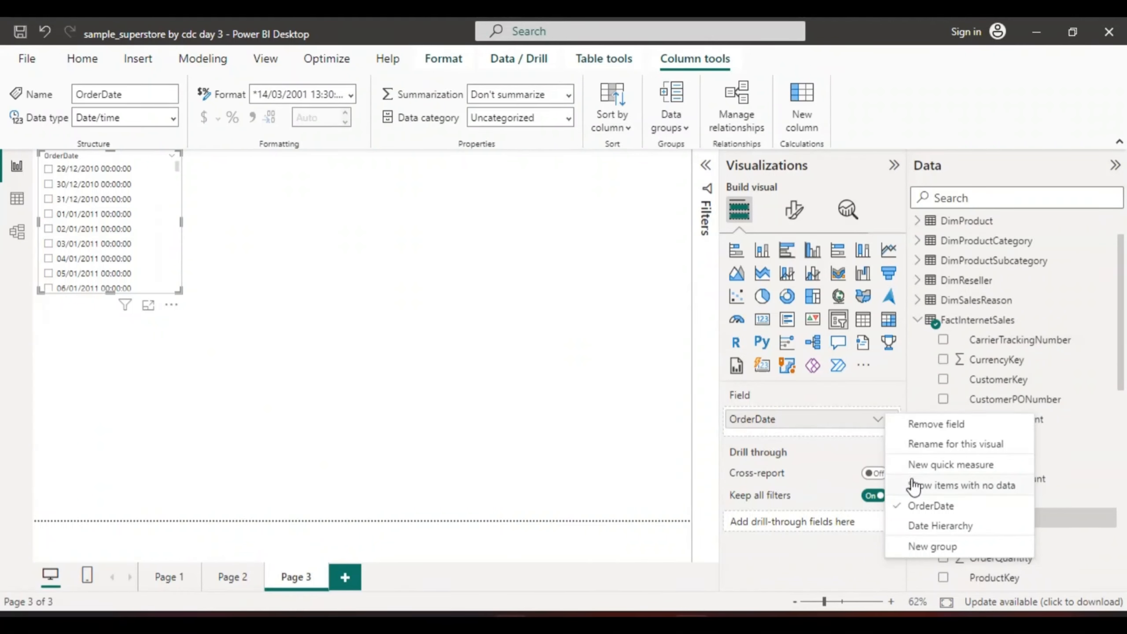
click(931, 505)
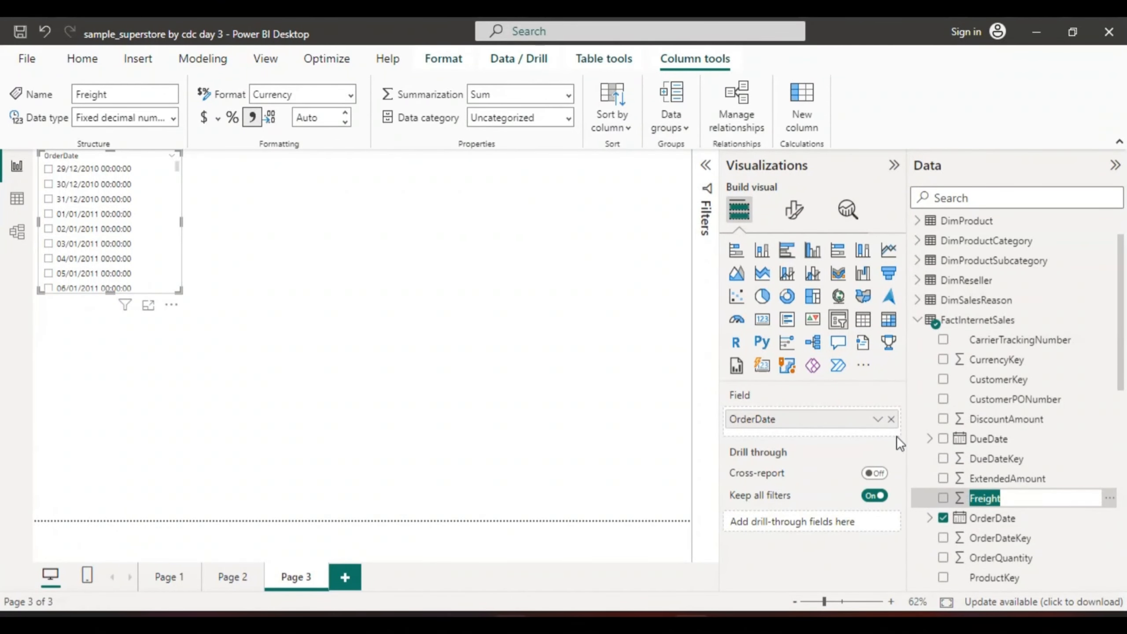
click(1031, 521)
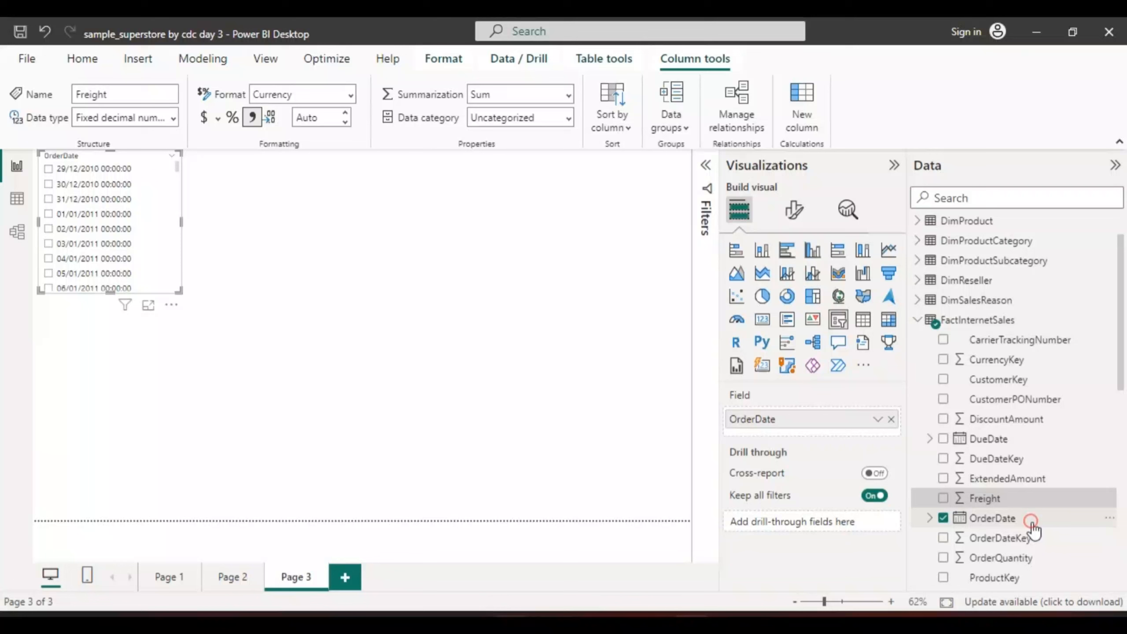
click(943, 518)
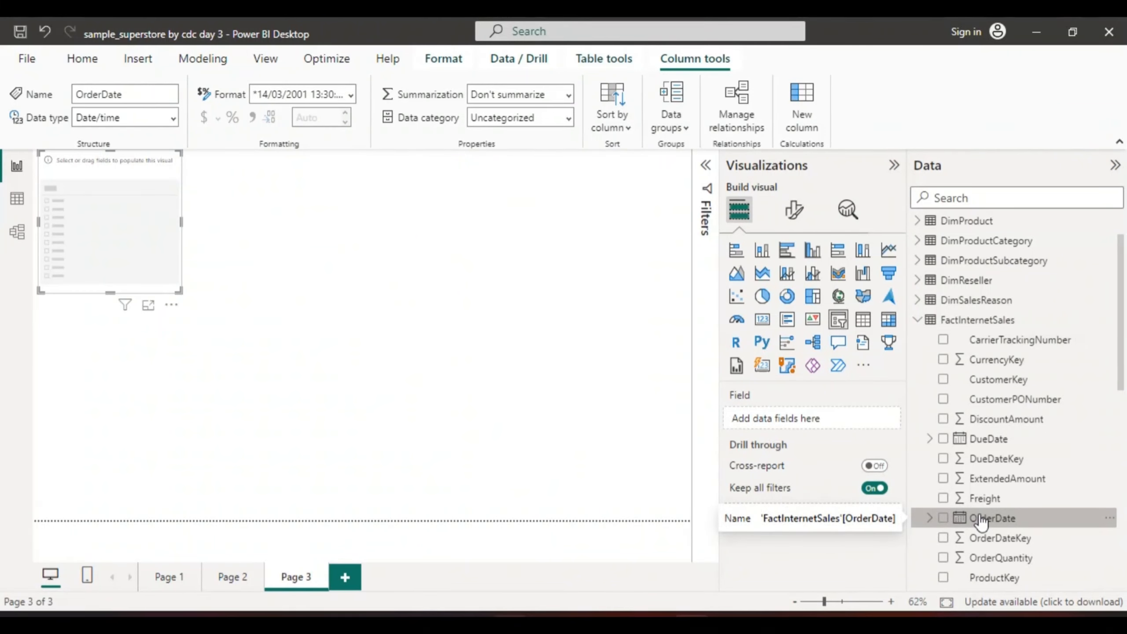
click(942, 517)
Create a hierarchy from the OrderDate field of FactInternetSales, and try it as an additional field in the slicer
right_click(995, 517)
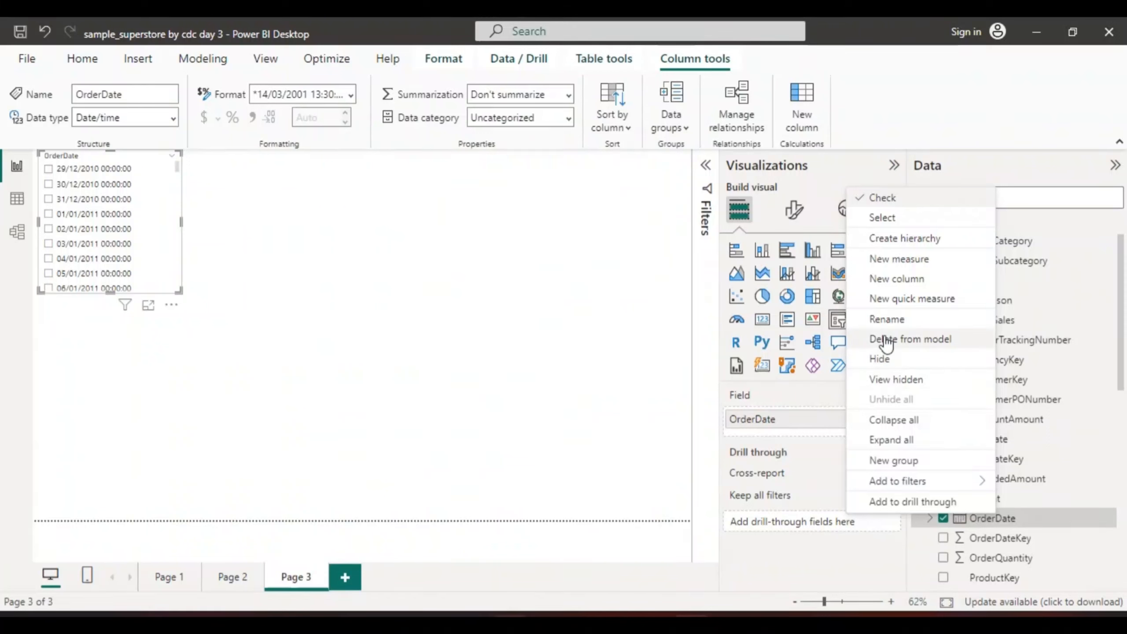
click(889, 233)
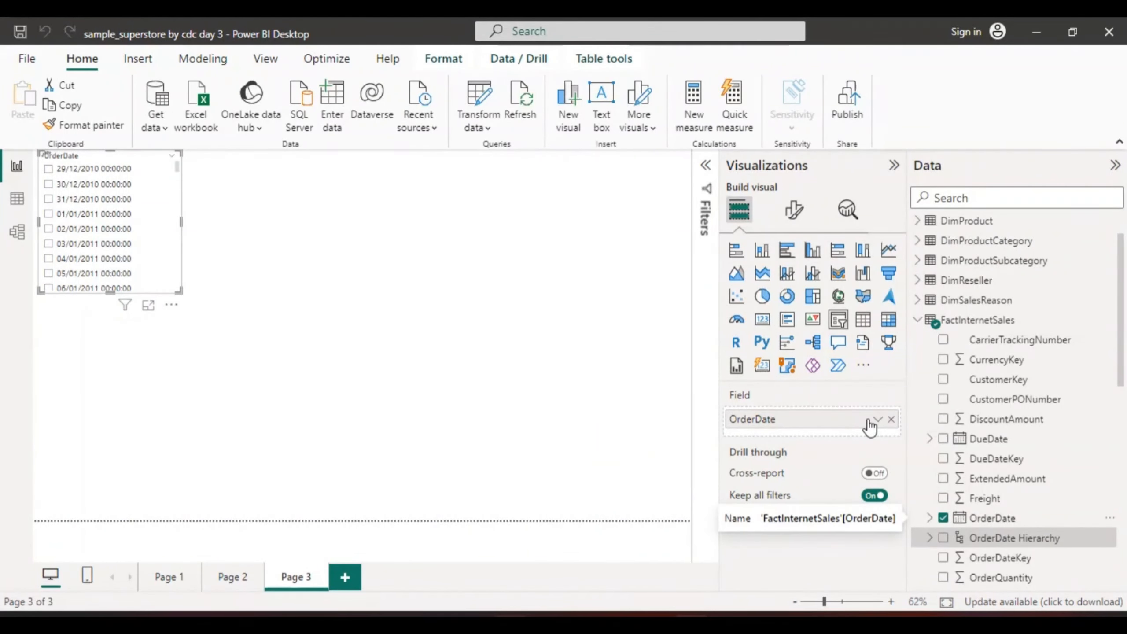
click(943, 537)
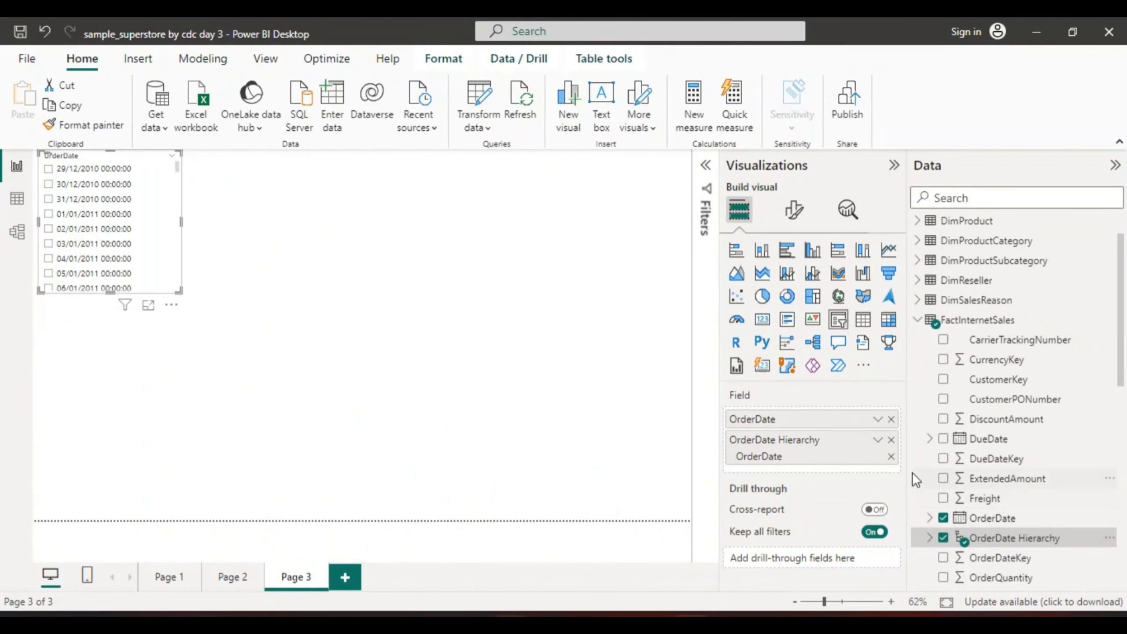
click(891, 451)
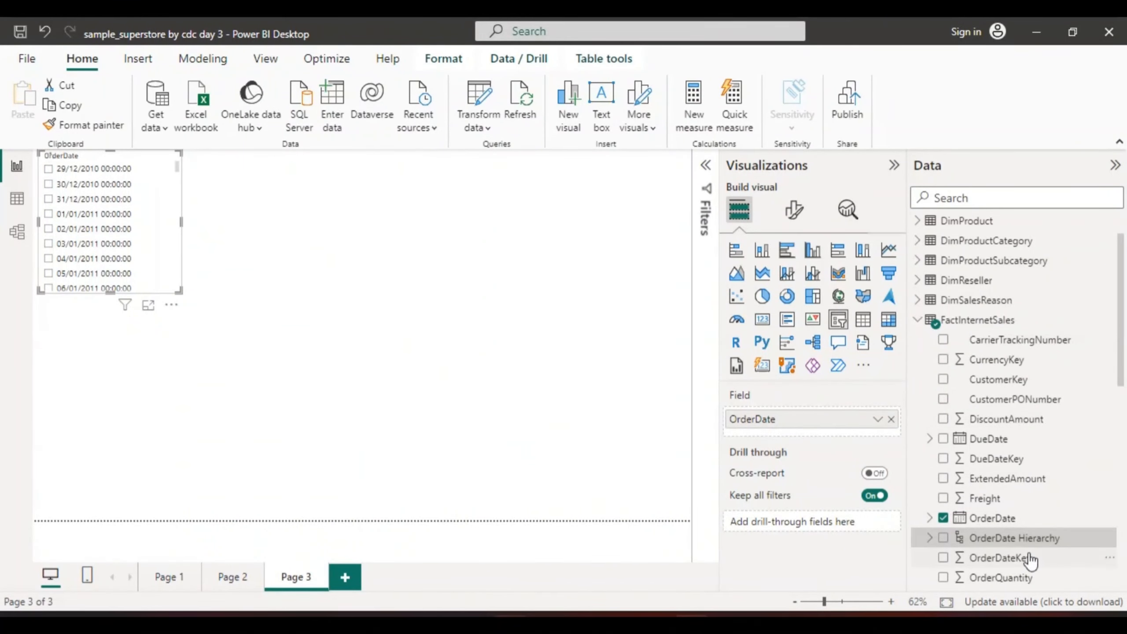
Examine the filter types offered for the OrderDate filter on the slicer
drag(1120, 384, 1105, 321)
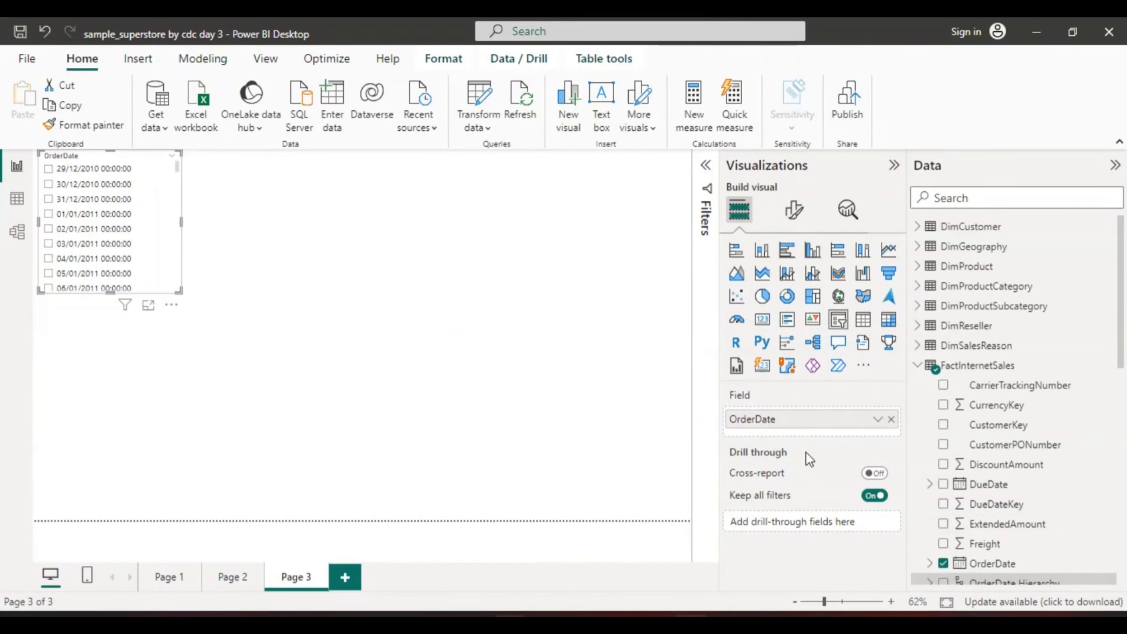
click(705, 167)
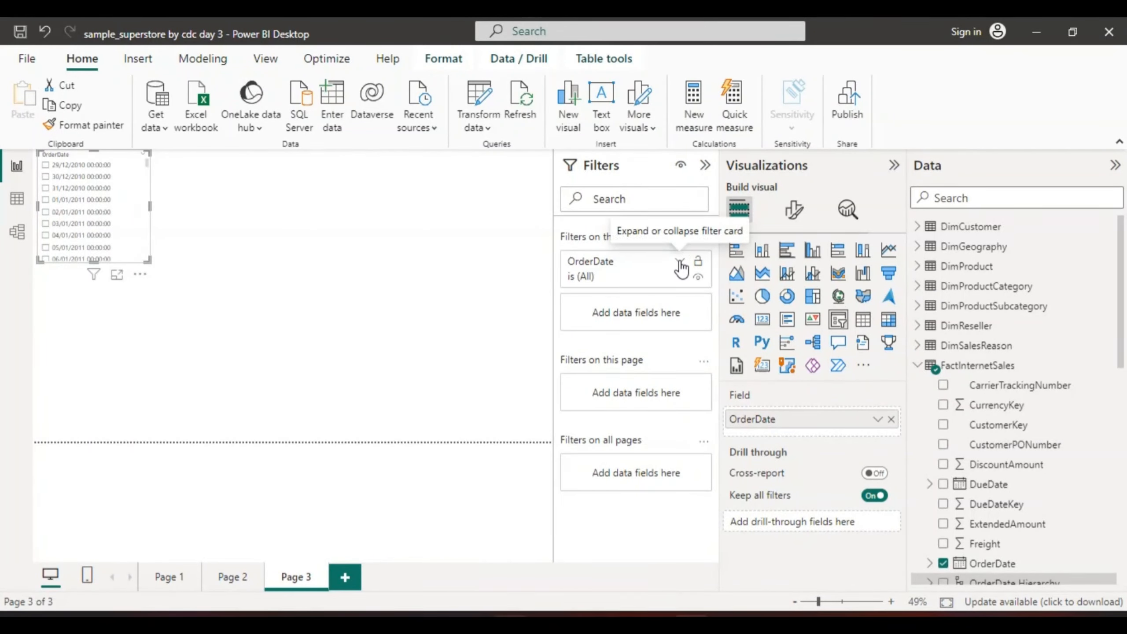
click(680, 262)
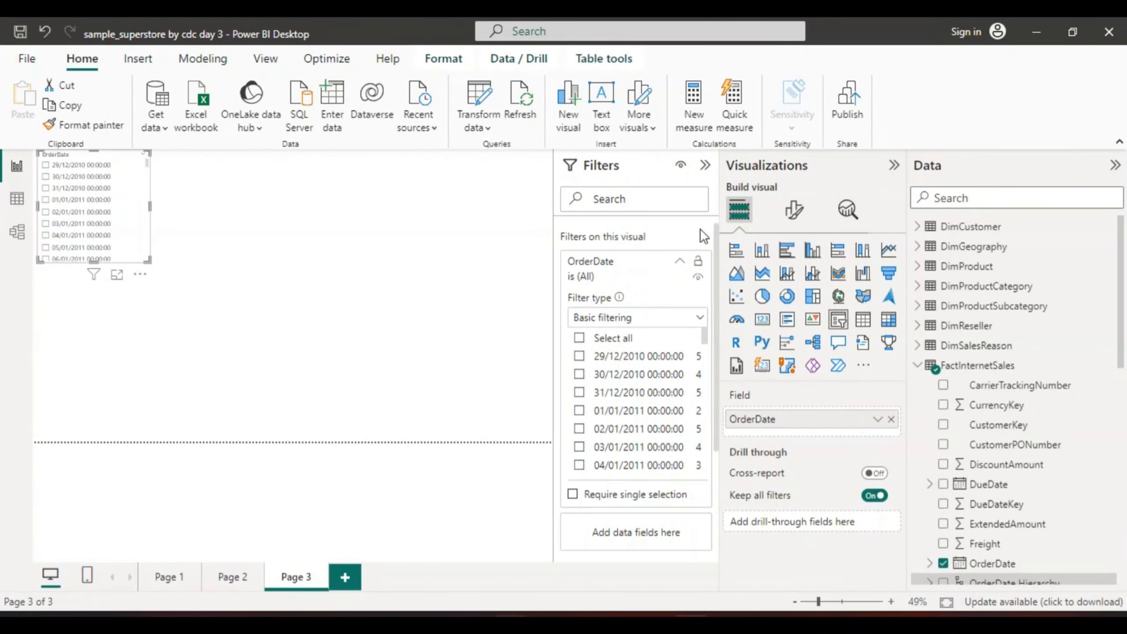
click(697, 318)
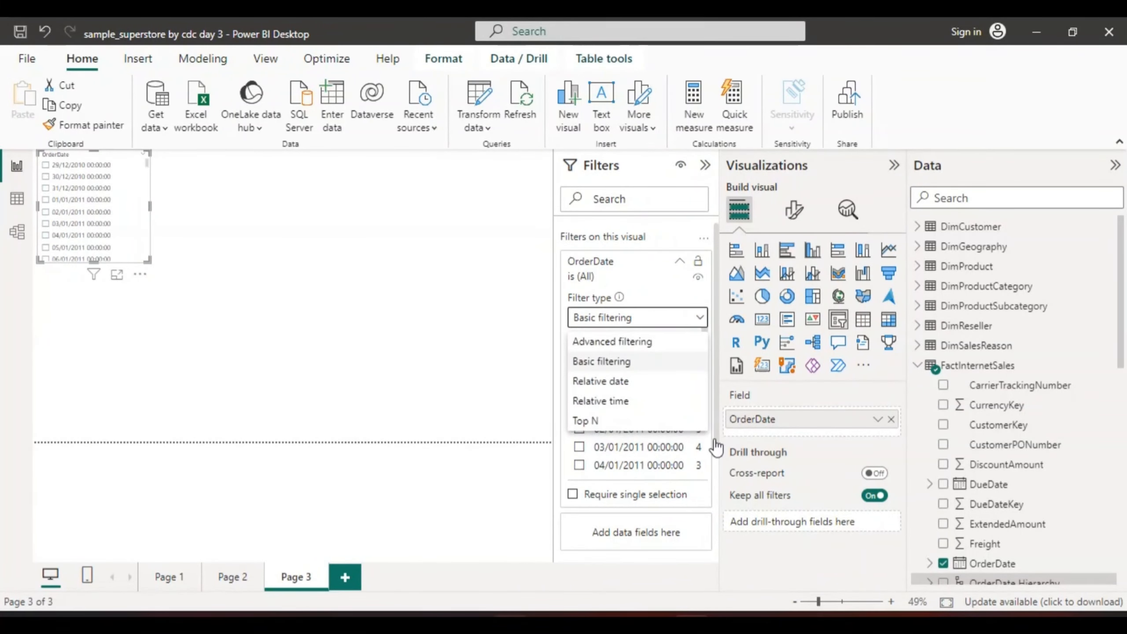
click(749, 541)
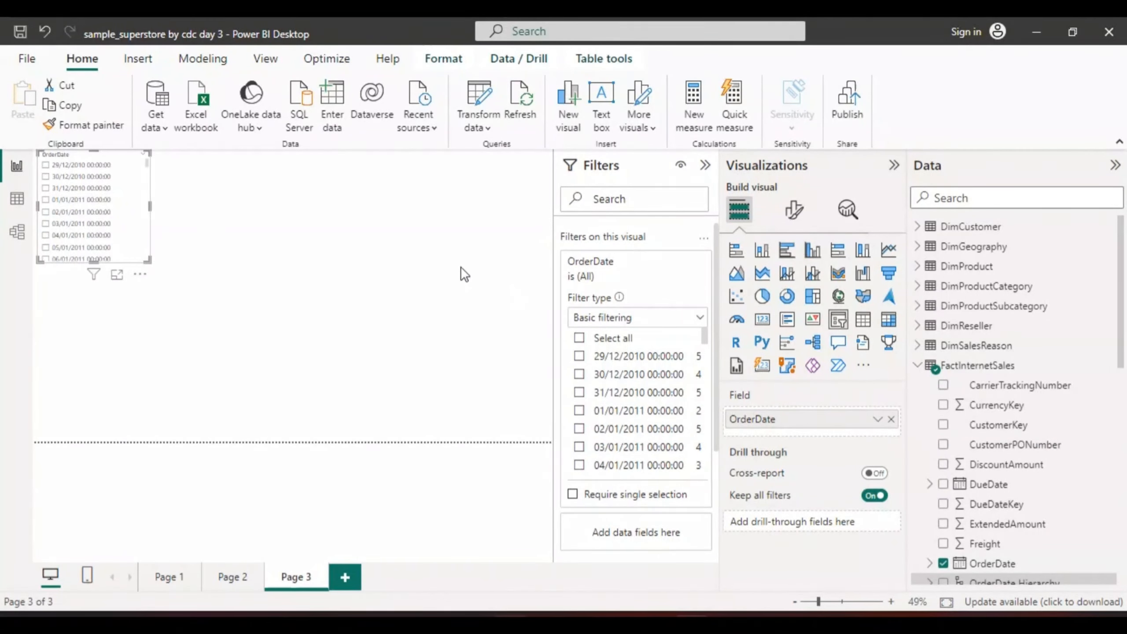
Replace the slicer on Page 3 with a new slicer using the OrderDate field of FactInternetSales
click(137, 275)
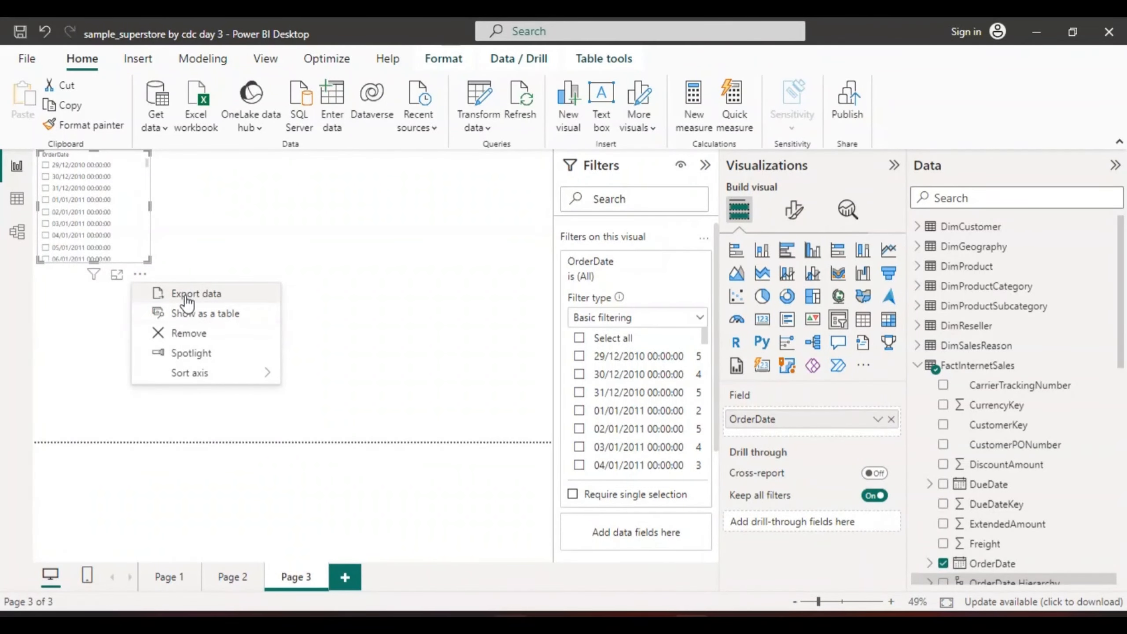
click(186, 337)
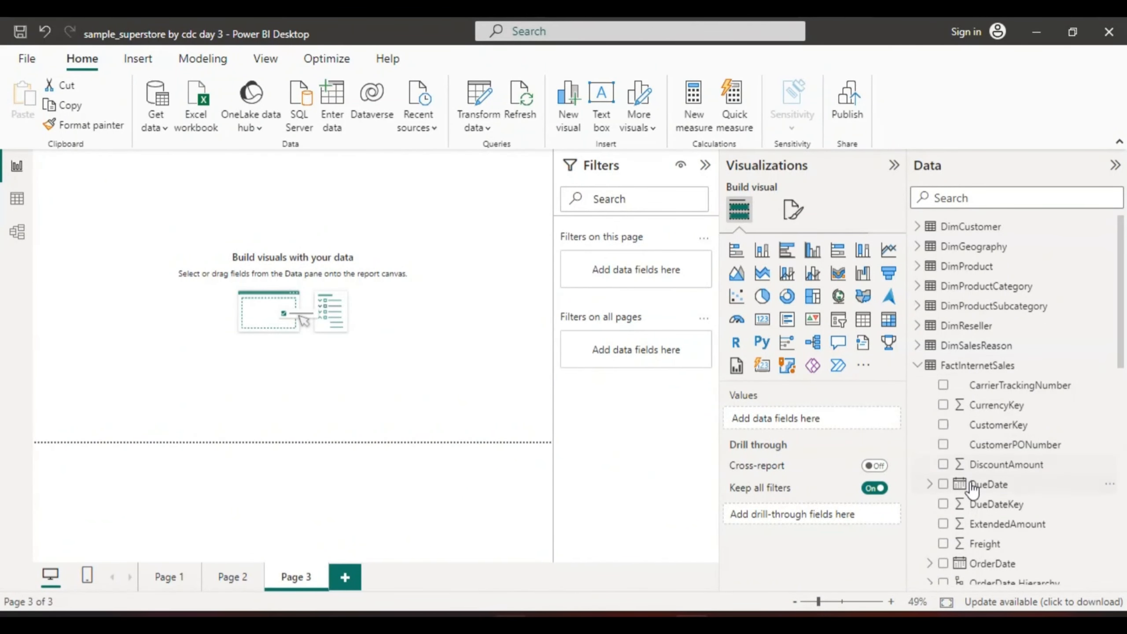
click(837, 327)
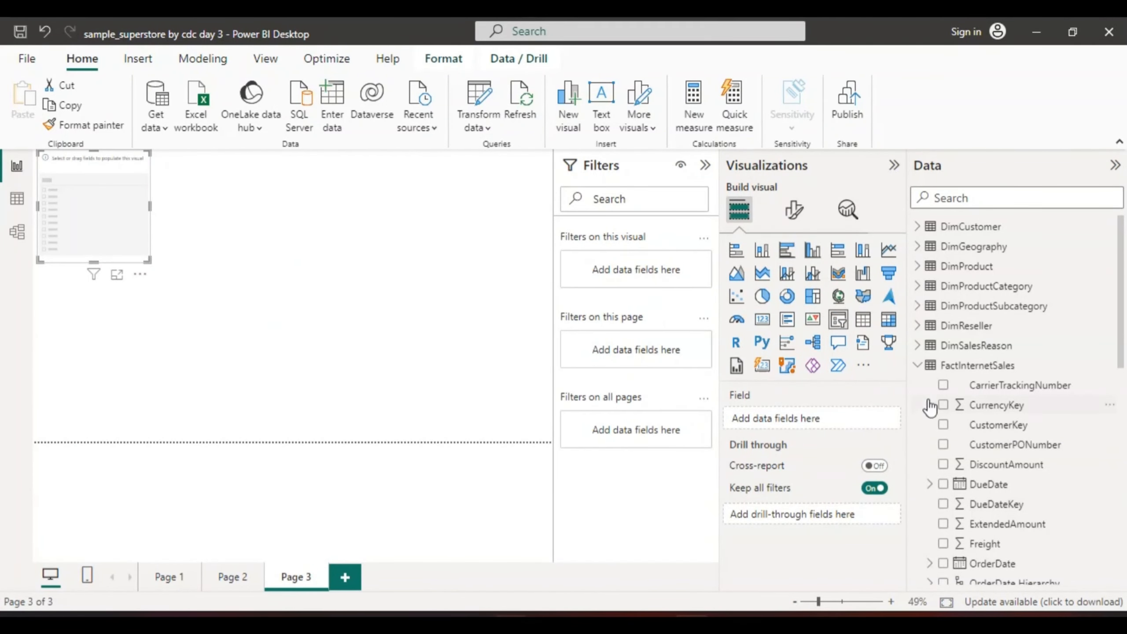
click(972, 564)
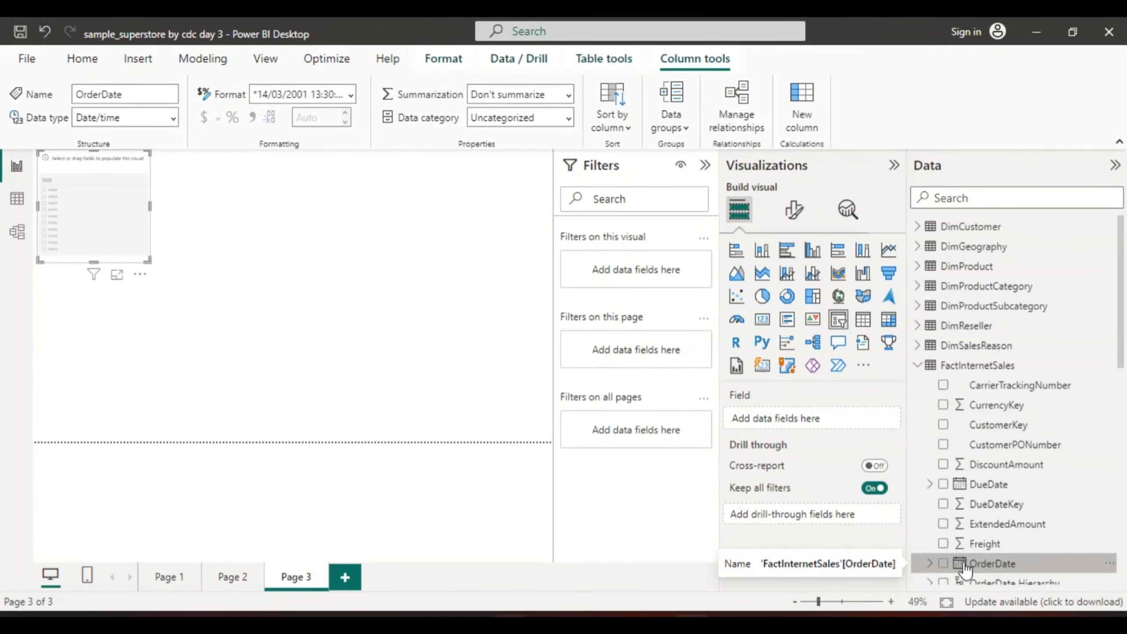
drag(1121, 360, 1125, 437)
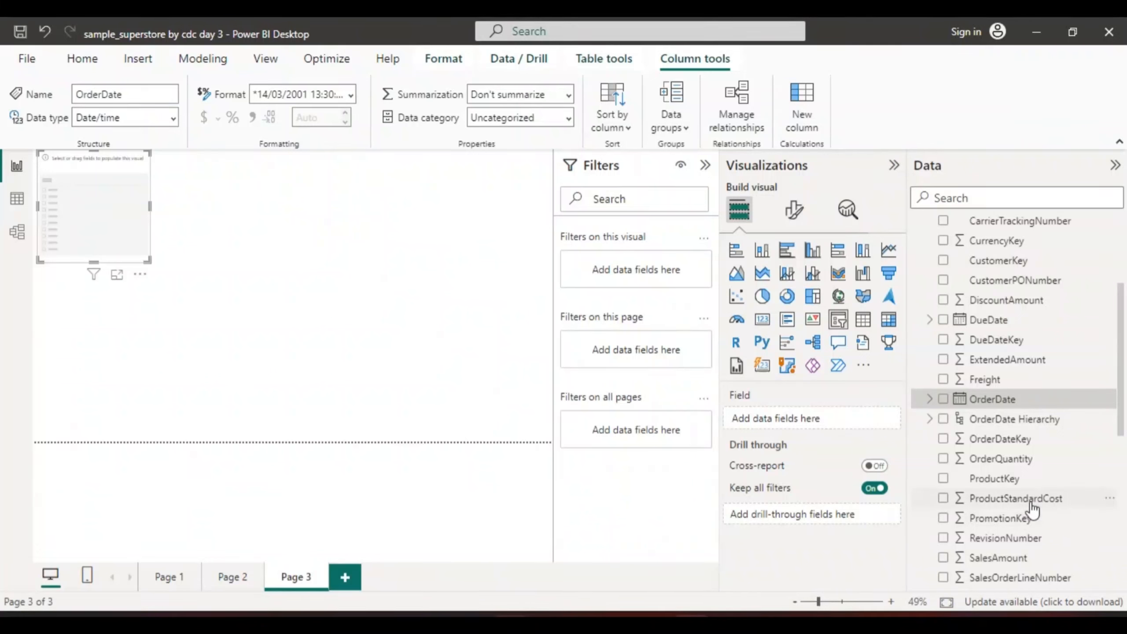
click(943, 399)
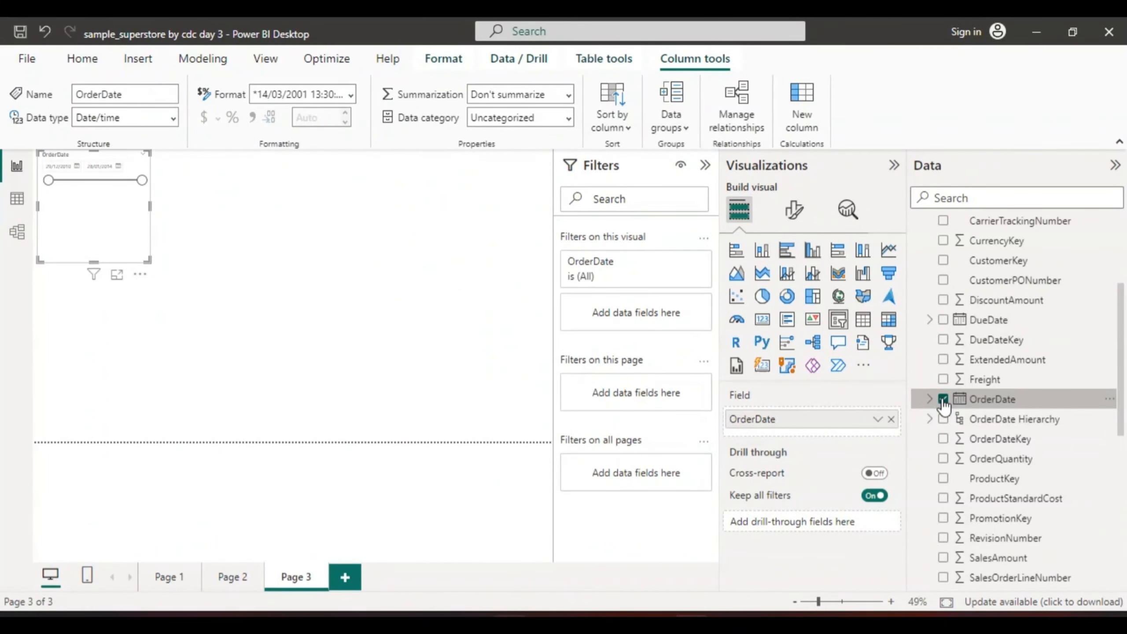
click(929, 399)
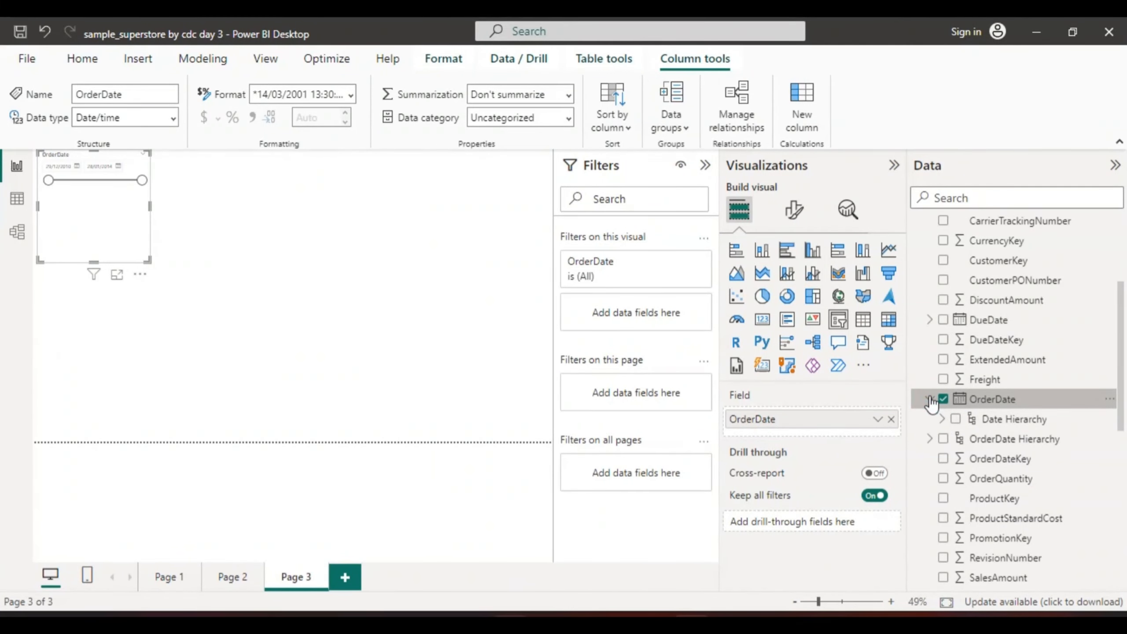
click(929, 398)
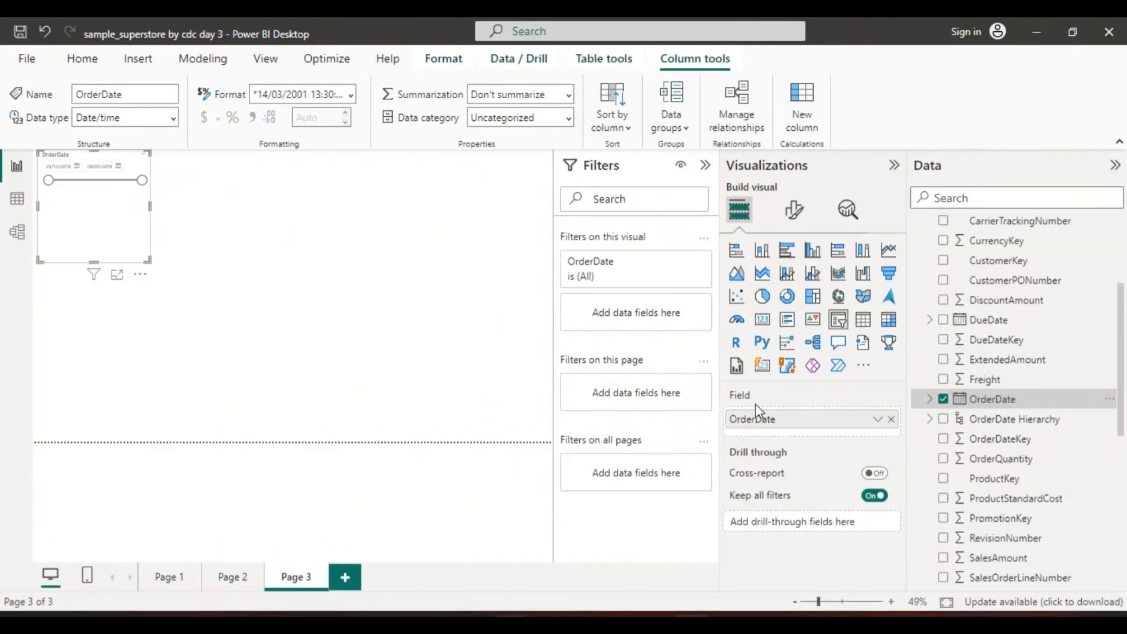
Set the new OrderDate slicer's style to Dropdown
click(793, 210)
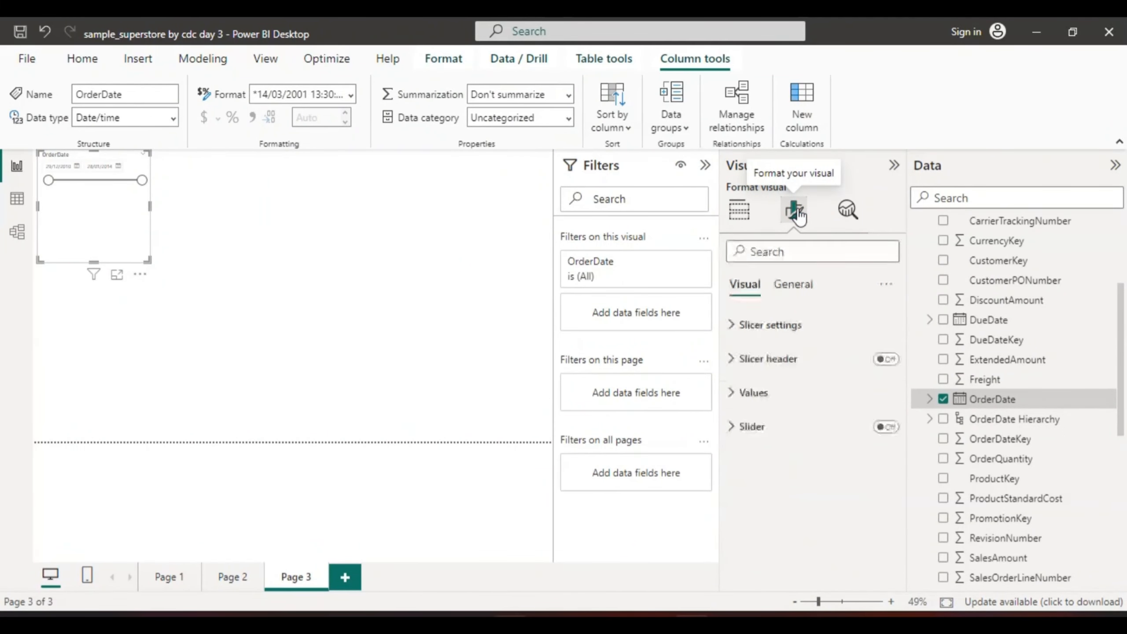
click(771, 325)
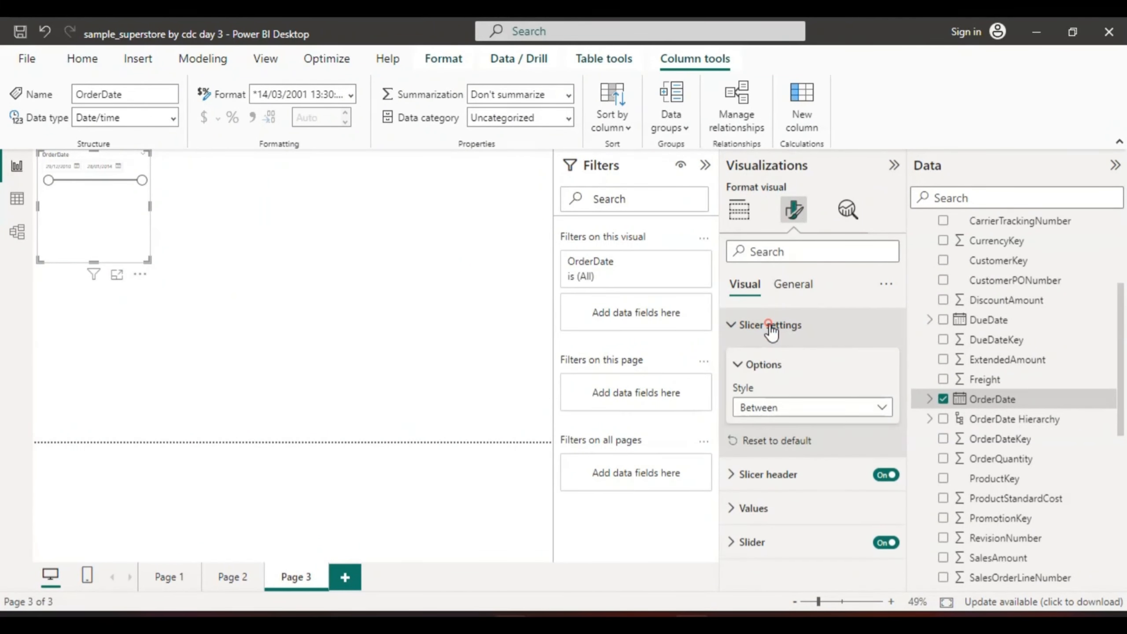
click(883, 406)
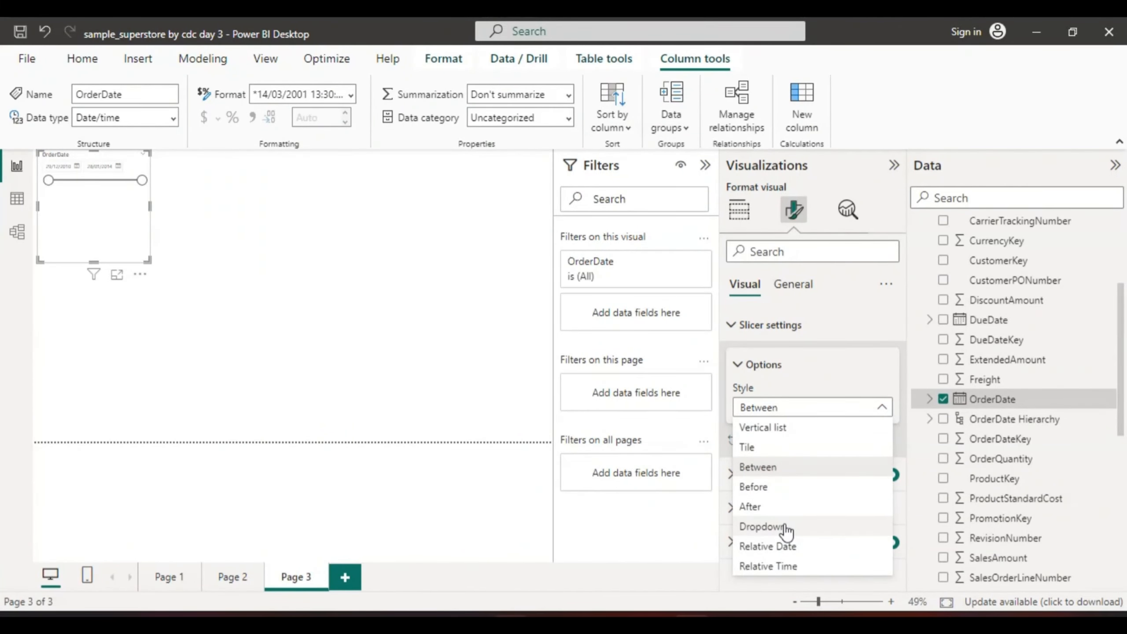
click(784, 527)
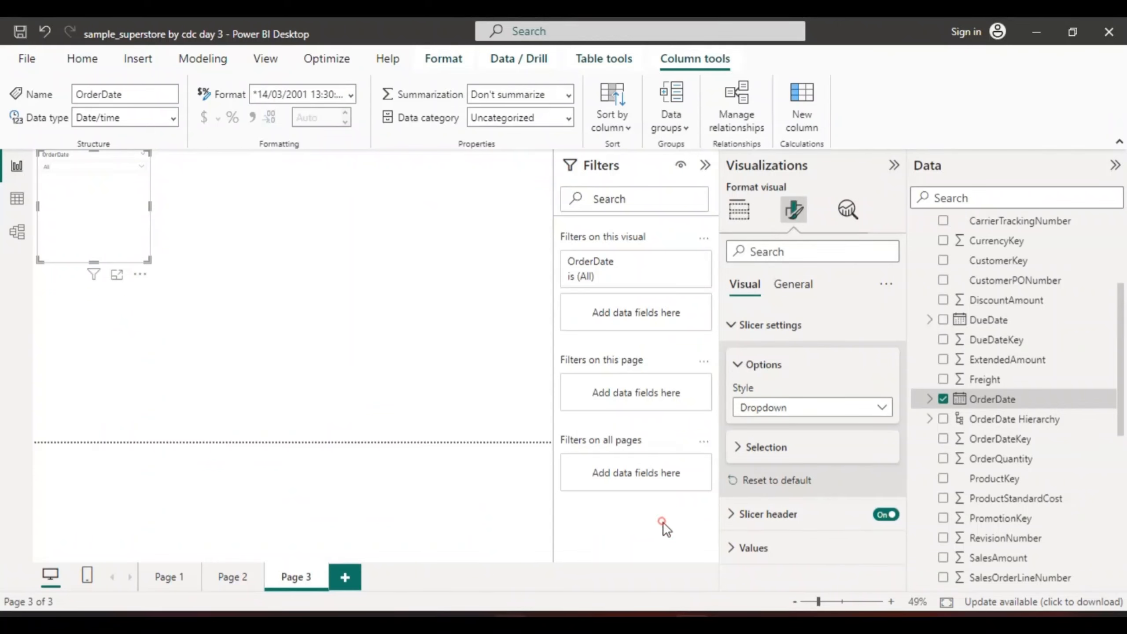
Switch the slicer's OrderDate field to Date Hierarchy and inspect the quarters under 2010 in its list
click(745, 215)
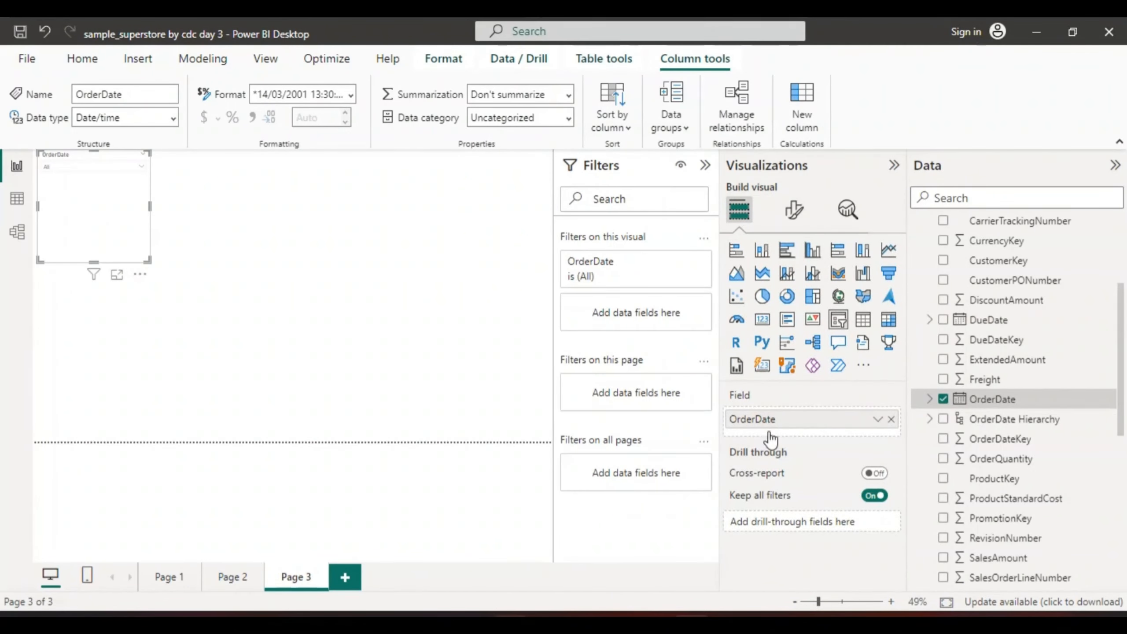
click(878, 420)
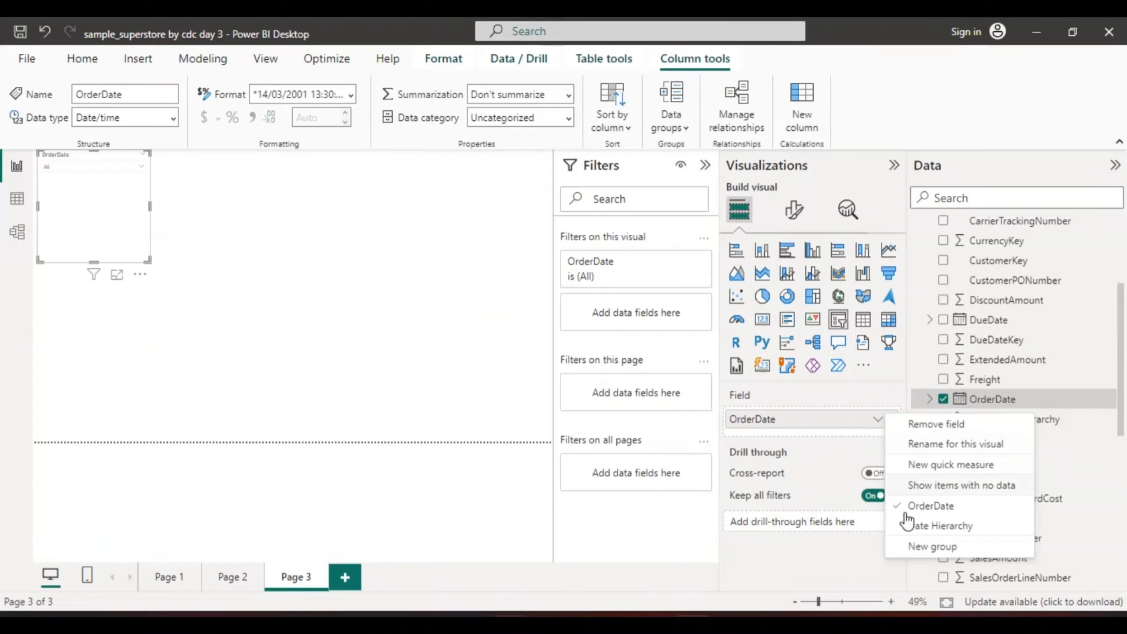
click(932, 526)
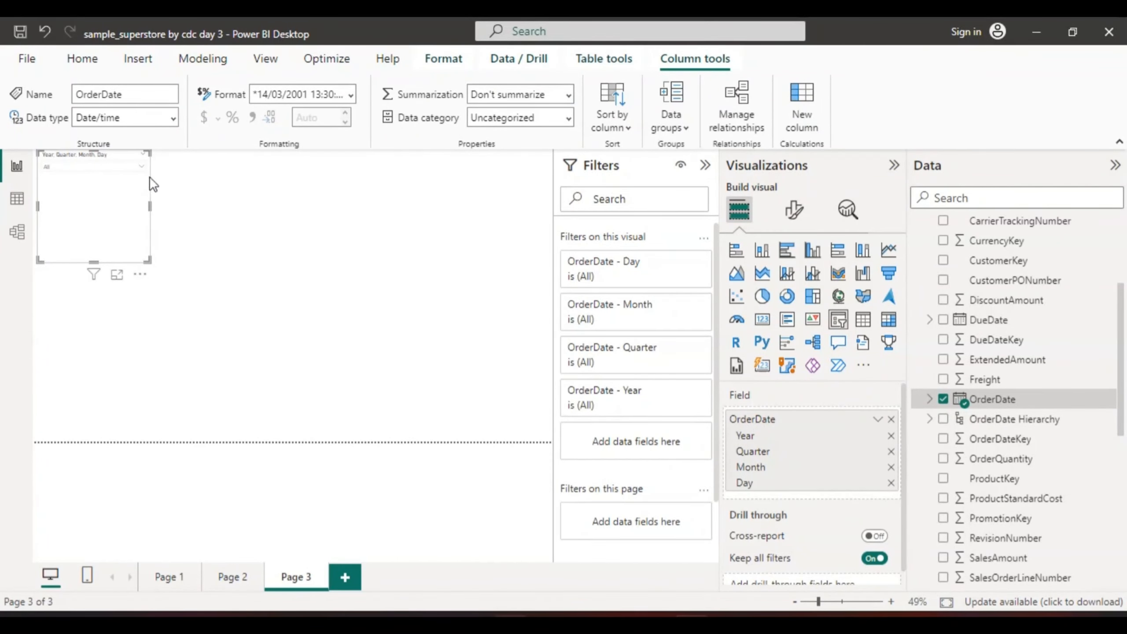
click(137, 165)
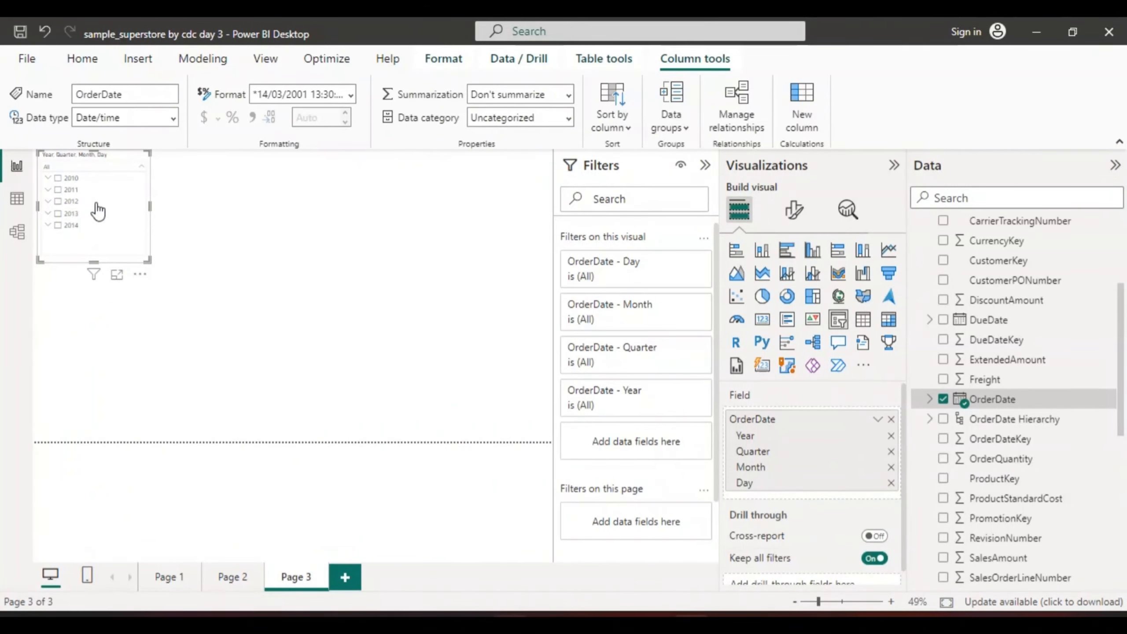
click(46, 175)
click(48, 177)
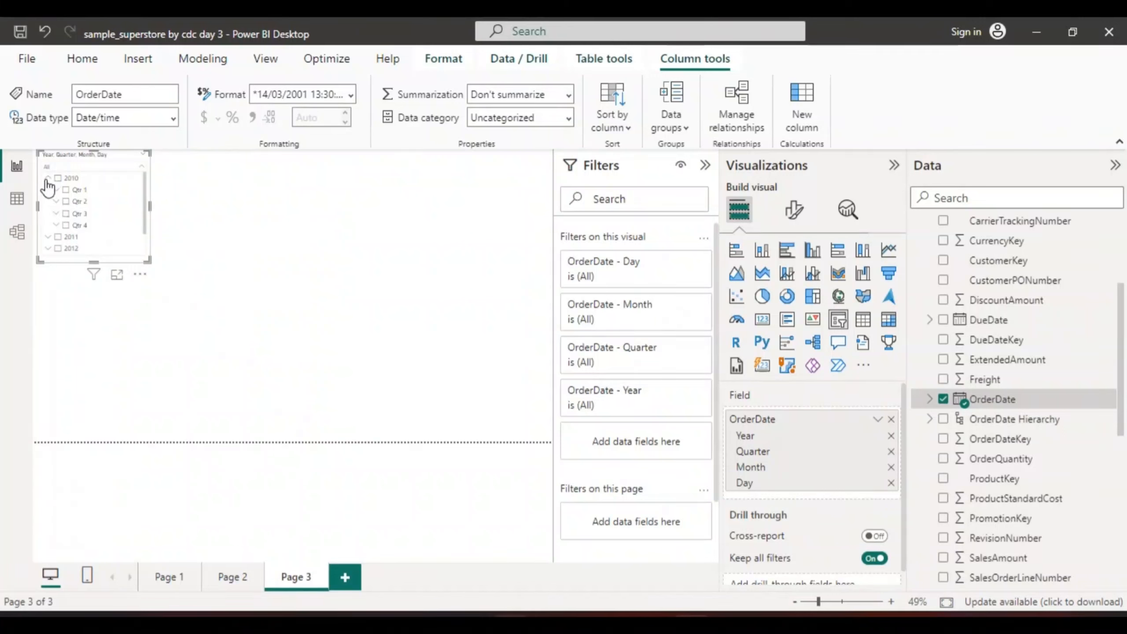
click(46, 177)
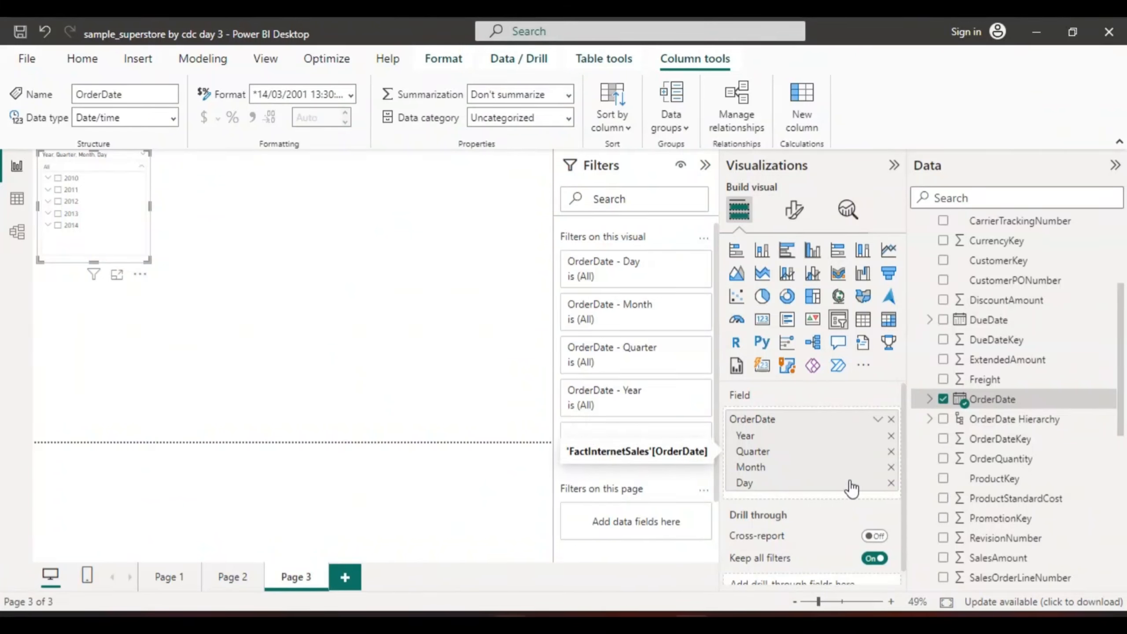
Remove the Day, Month and Quarter levels from the slicer's OrderDate hierarchy, keeping only Year
click(891, 482)
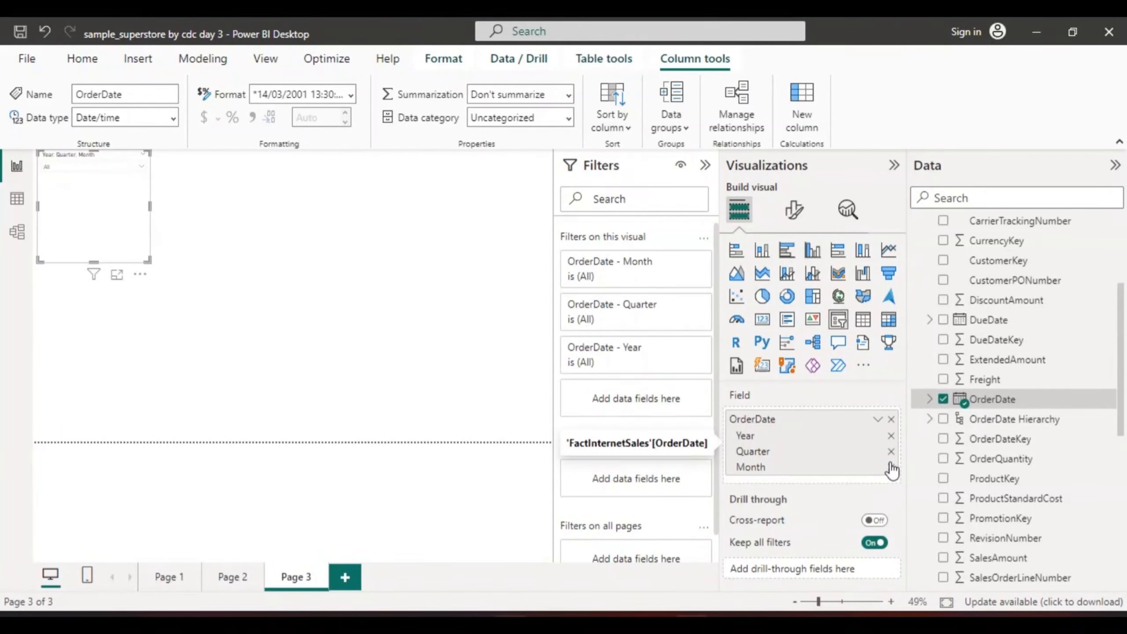
click(890, 464)
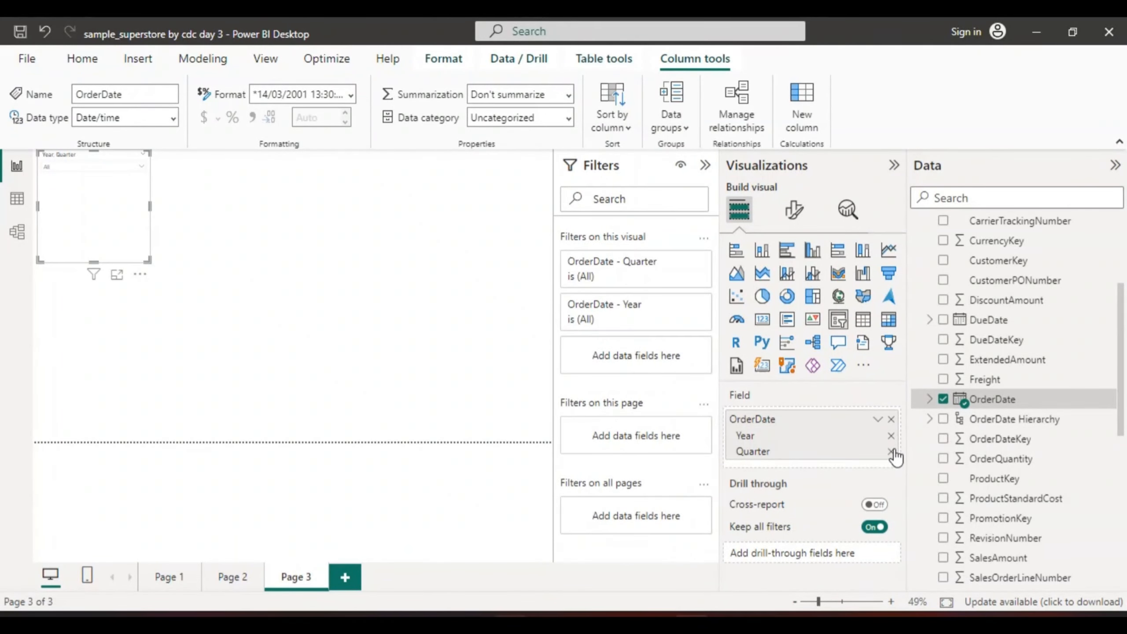
click(891, 449)
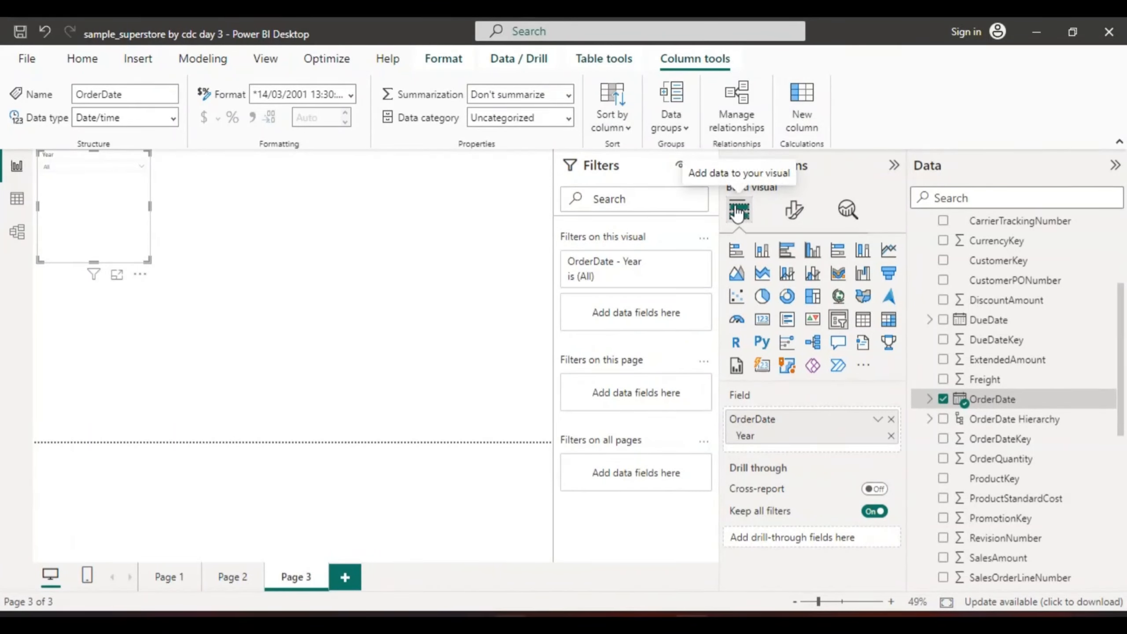
Set the Year slicer's style to Vertical list
click(796, 213)
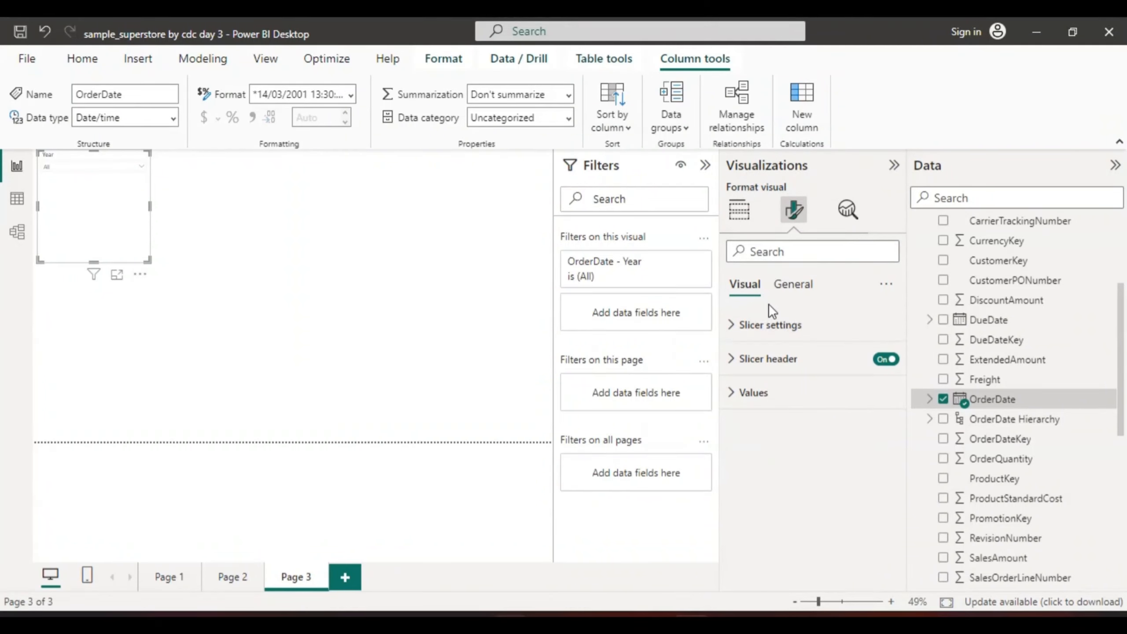
click(771, 323)
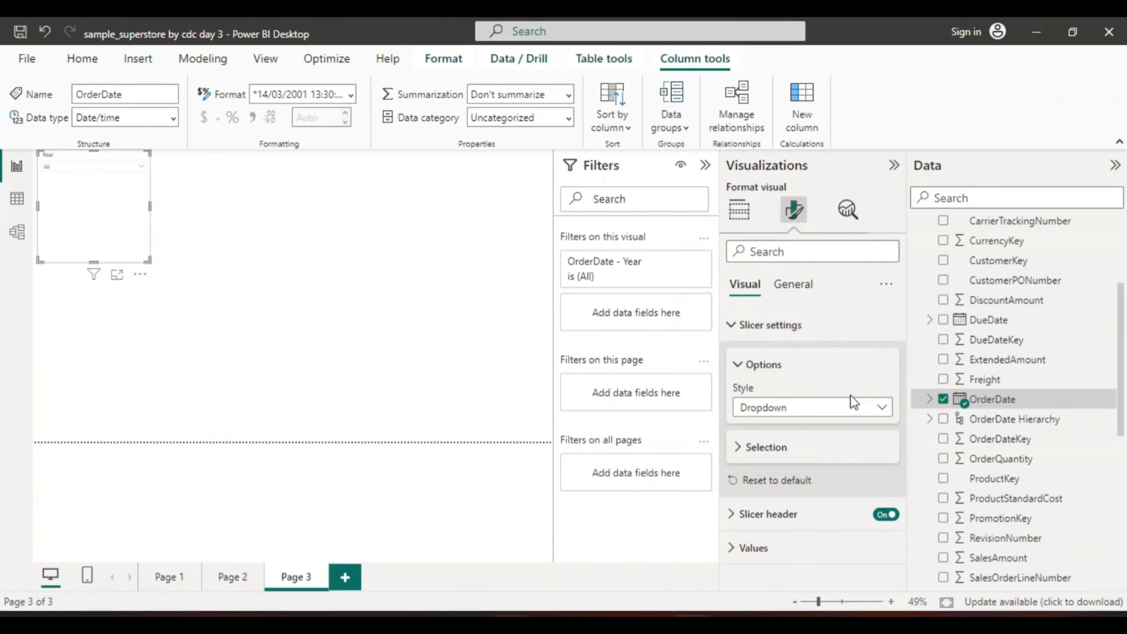
click(885, 405)
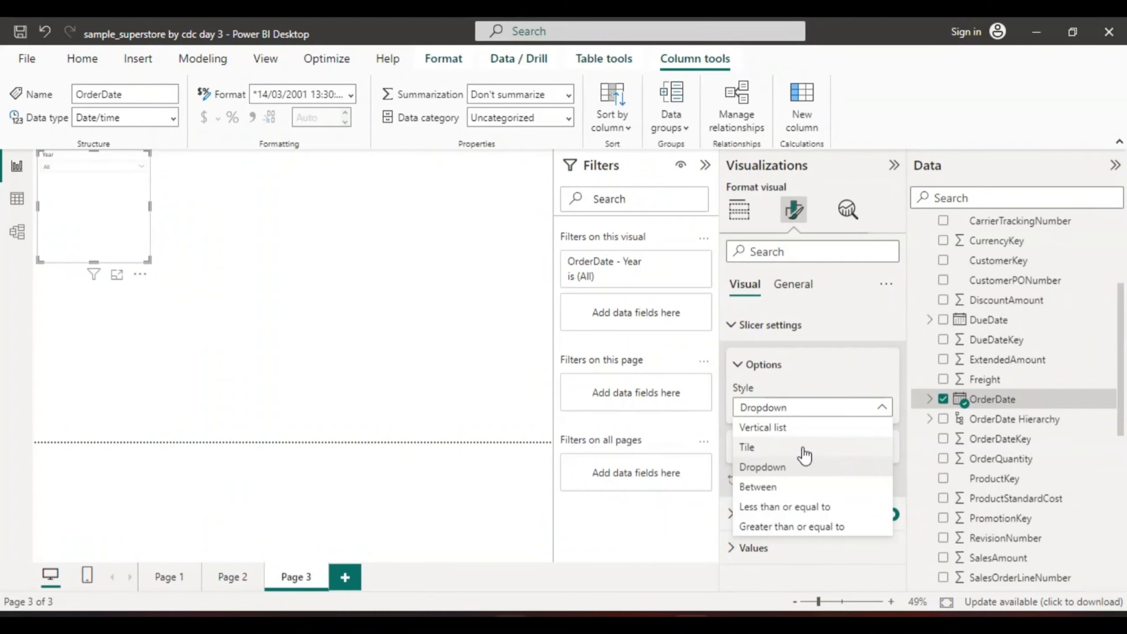
click(783, 427)
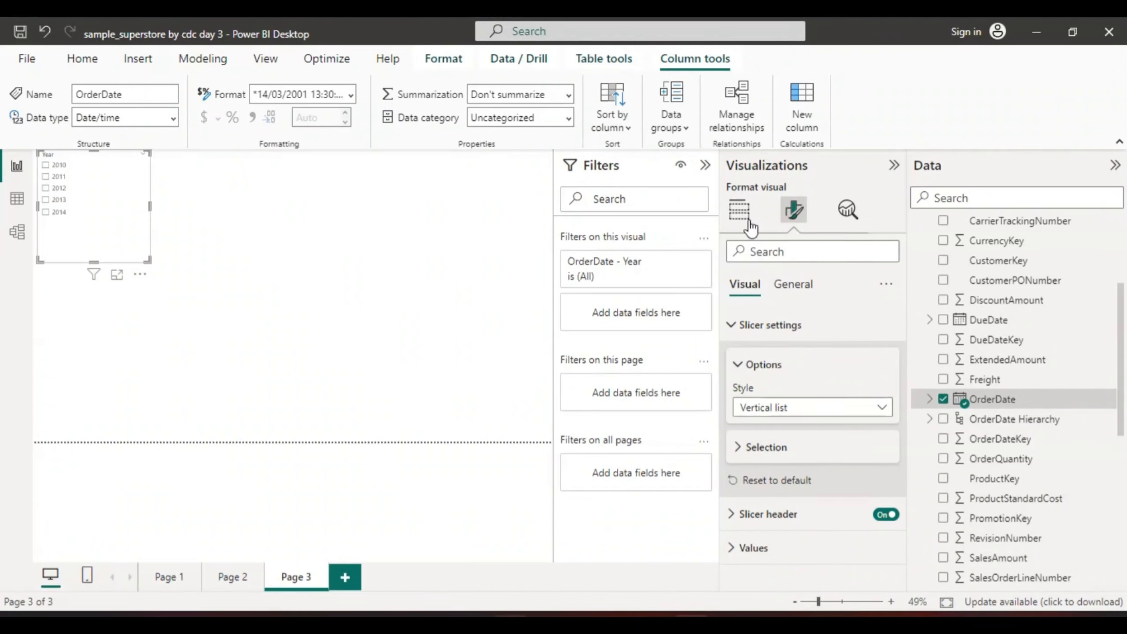
click(739, 211)
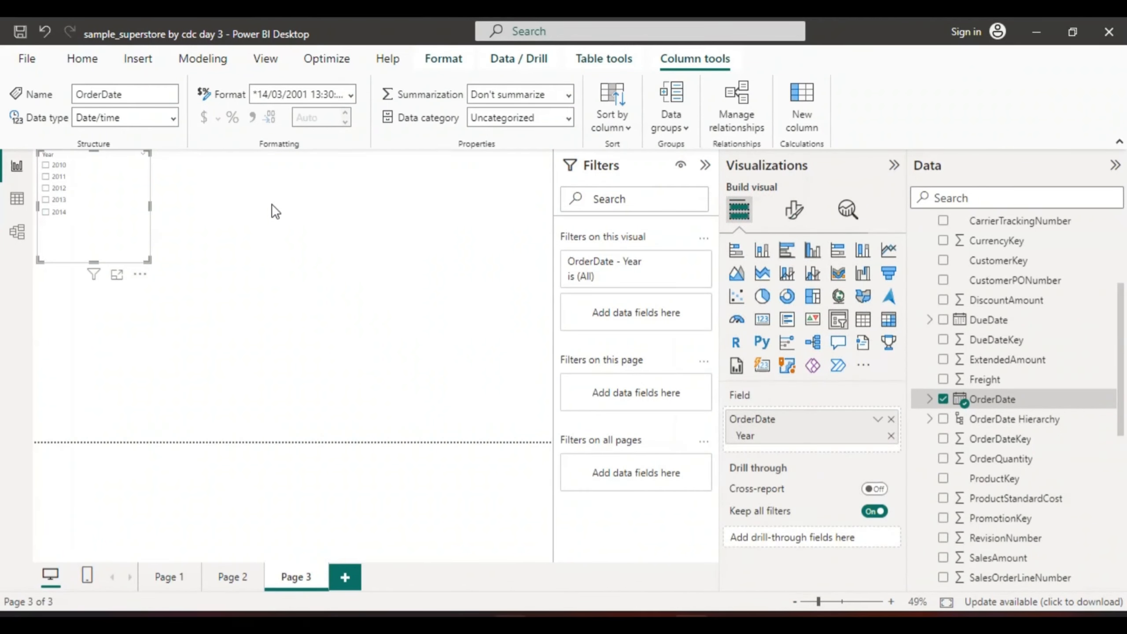
Shrink the Year slicer's height and width to fit closely around its list of years
drag(94, 257, 90, 219)
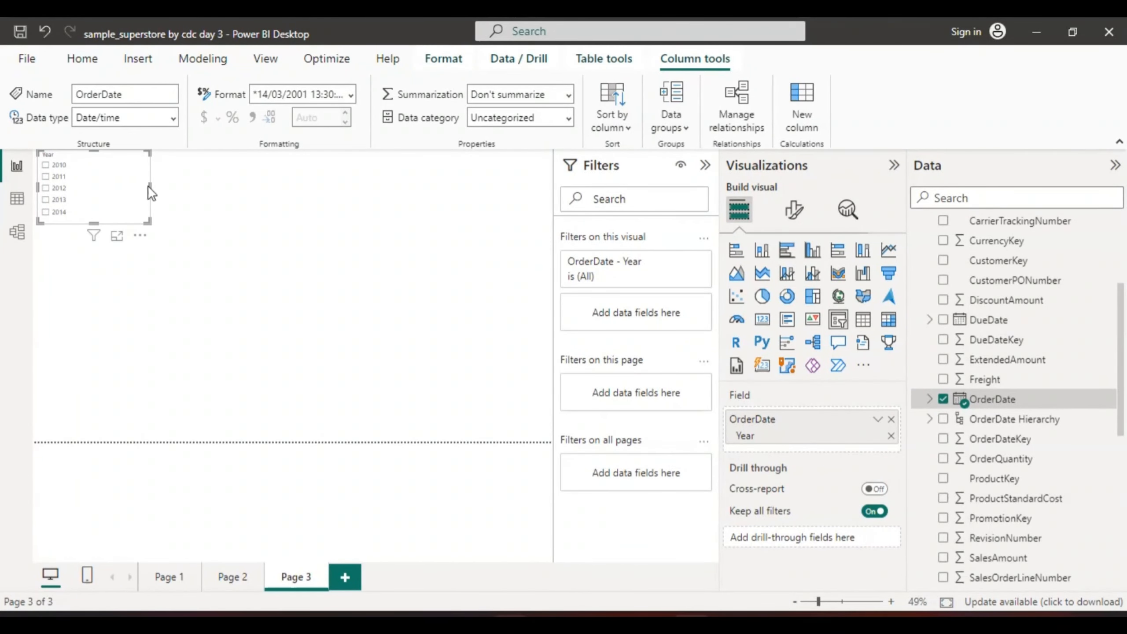
drag(148, 184, 108, 183)
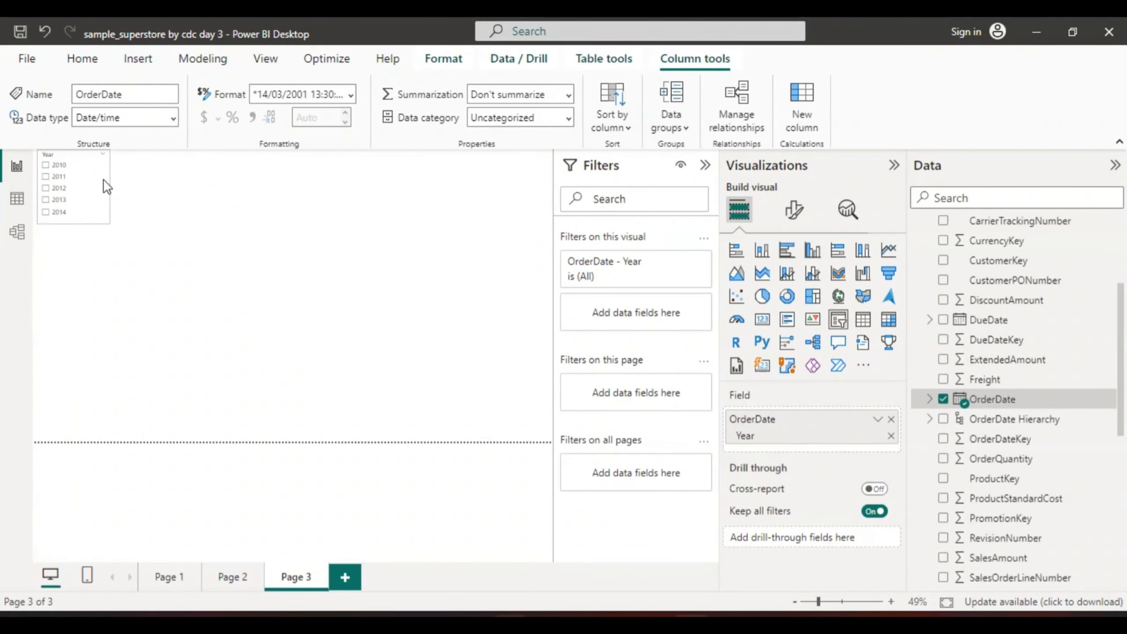
click(76, 179)
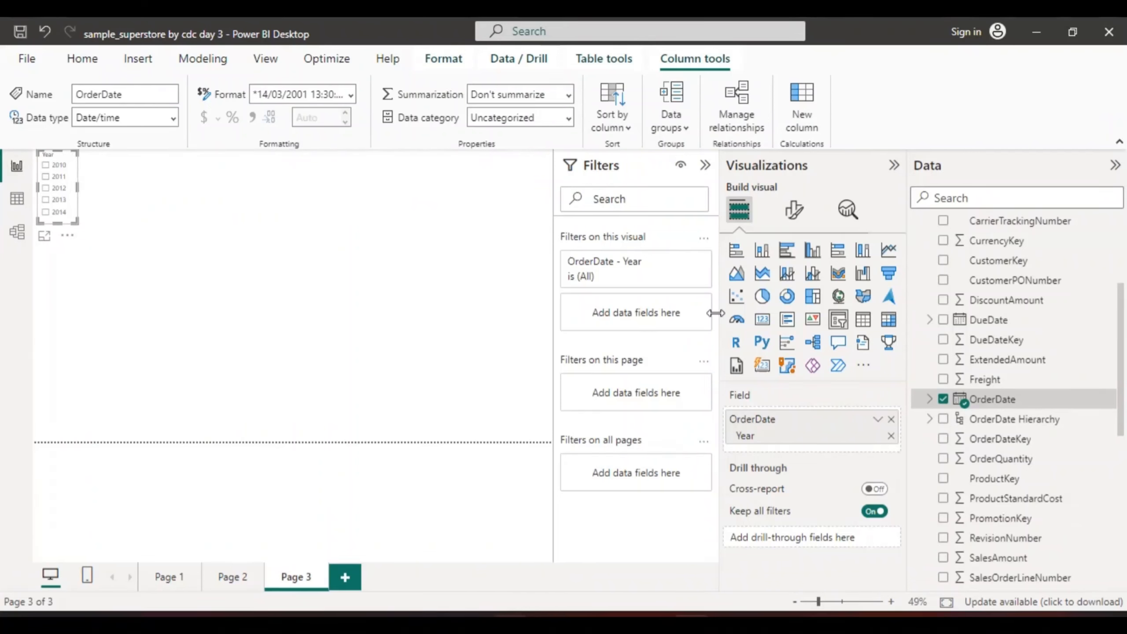
click(106, 188)
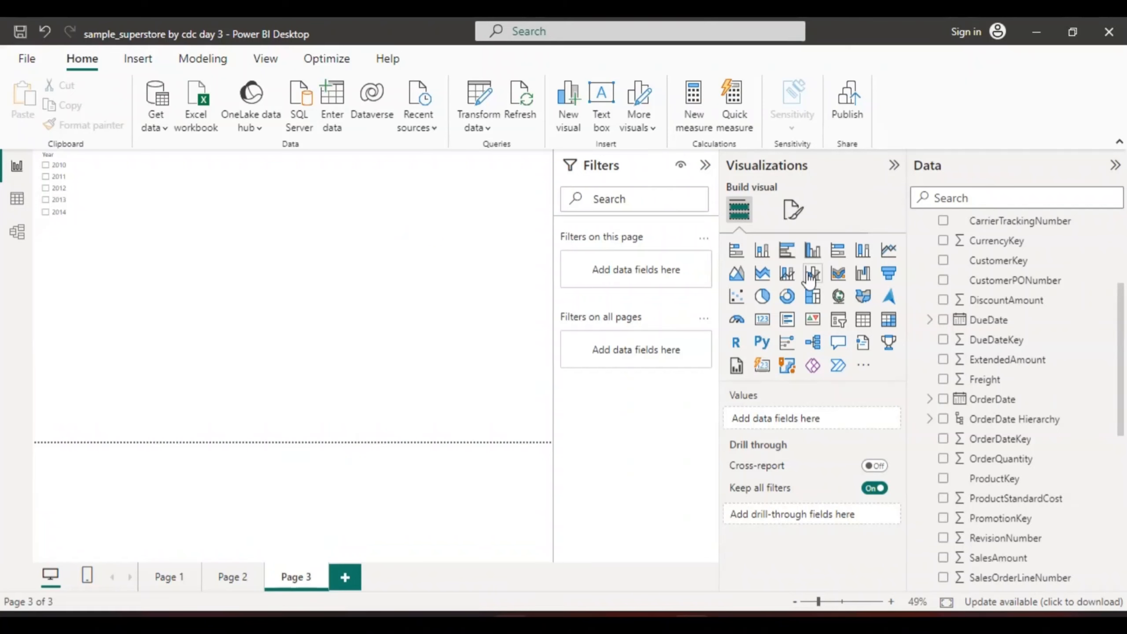
Add a new slicer to Page 3 using the Gender field of HumanResources Employee
click(839, 321)
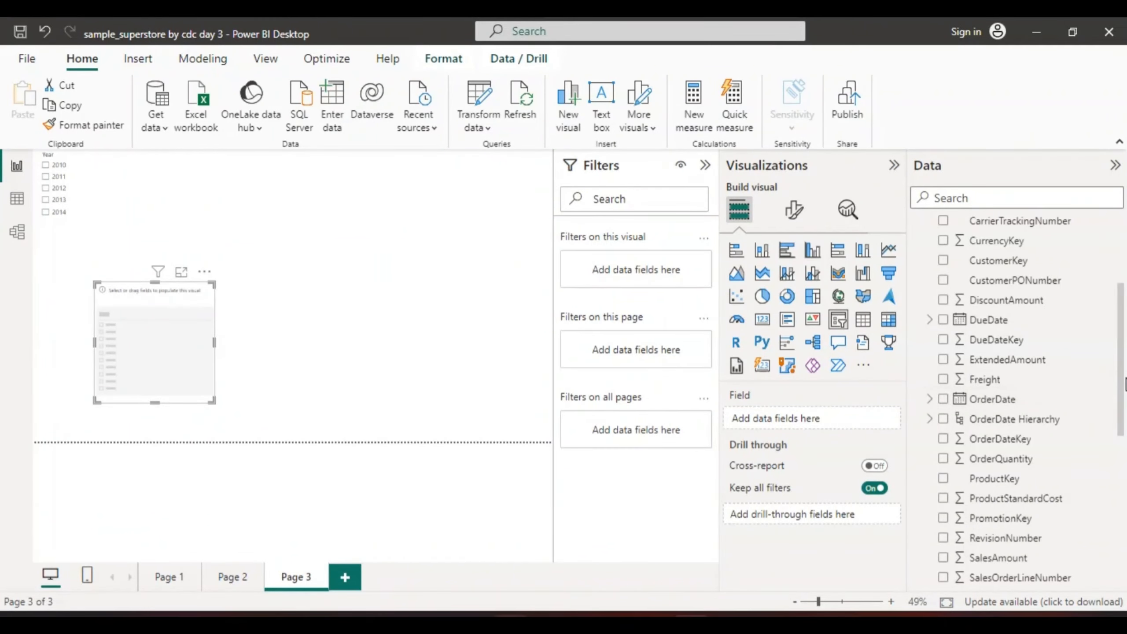
drag(1121, 377, 1121, 330)
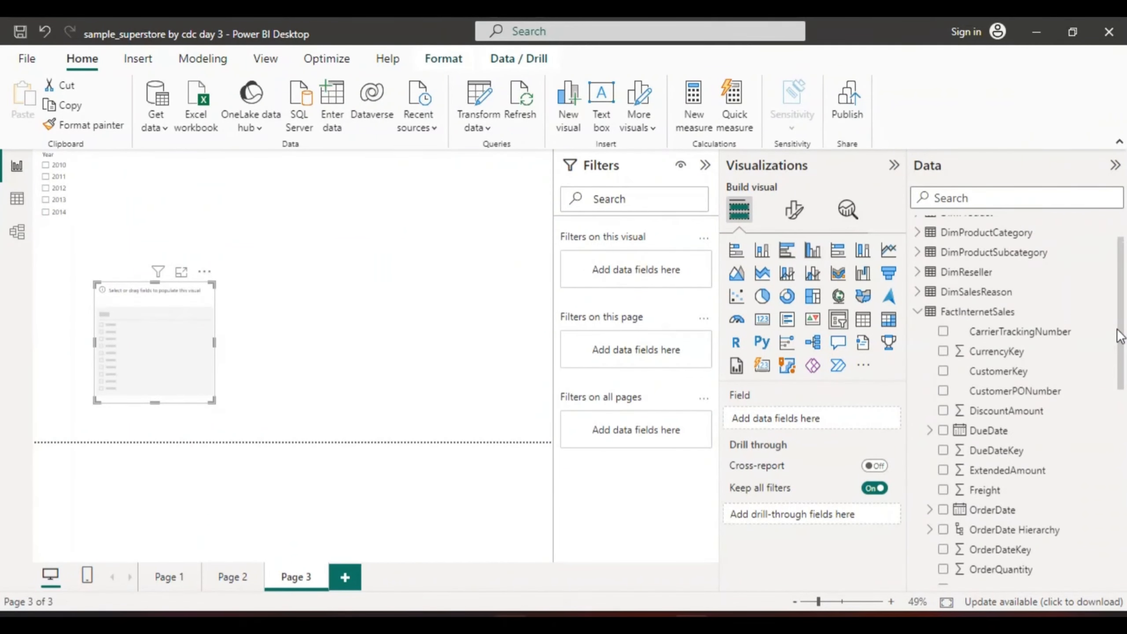
click(917, 310)
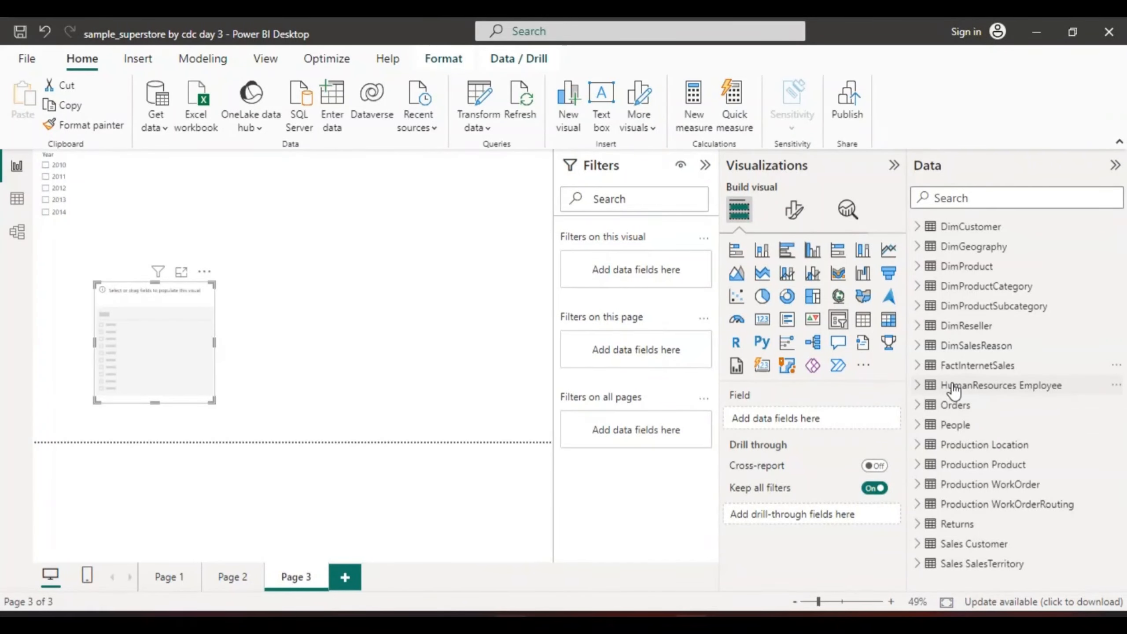
click(918, 386)
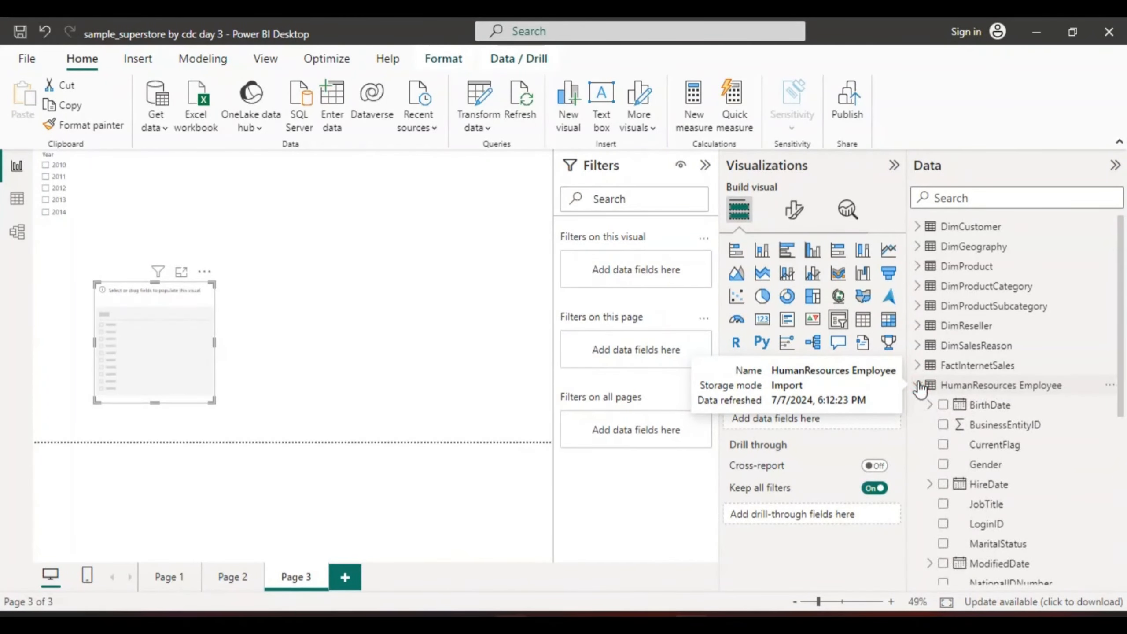
click(942, 463)
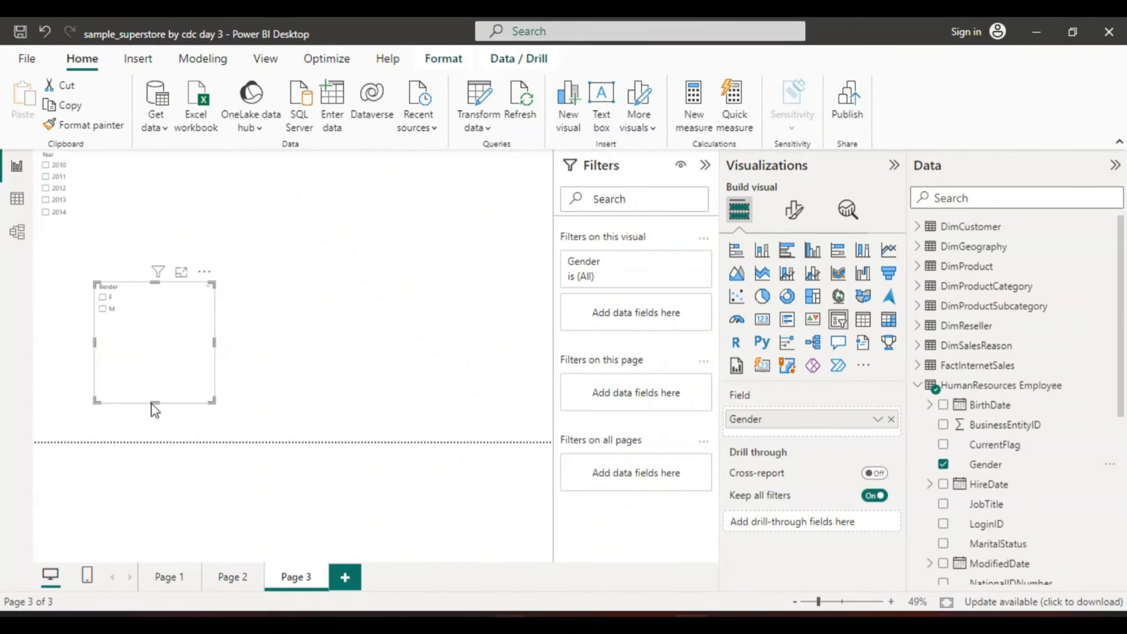
Shrink the Gender slicer to fit its two options and place it just right of the Year slicer
drag(157, 384, 149, 325)
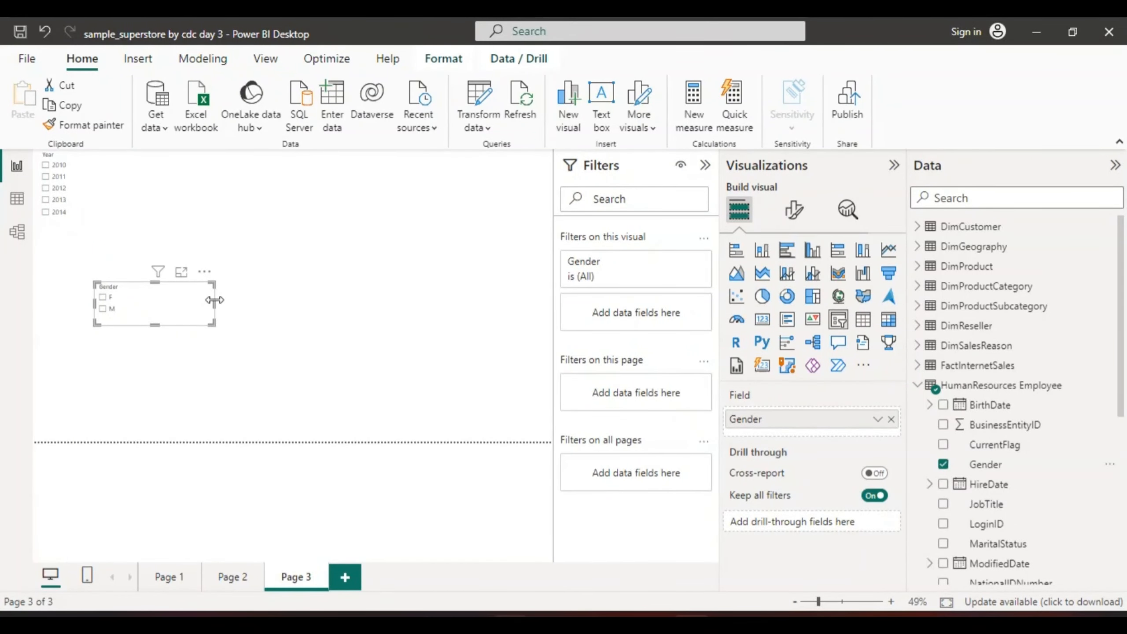
drag(213, 299, 126, 179)
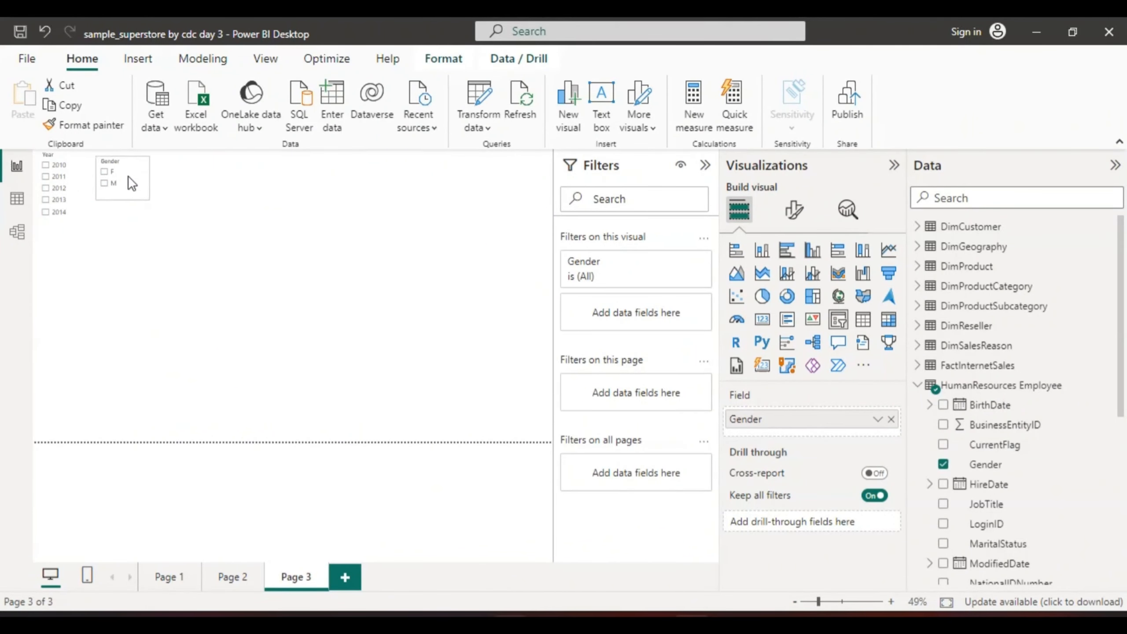
click(123, 179)
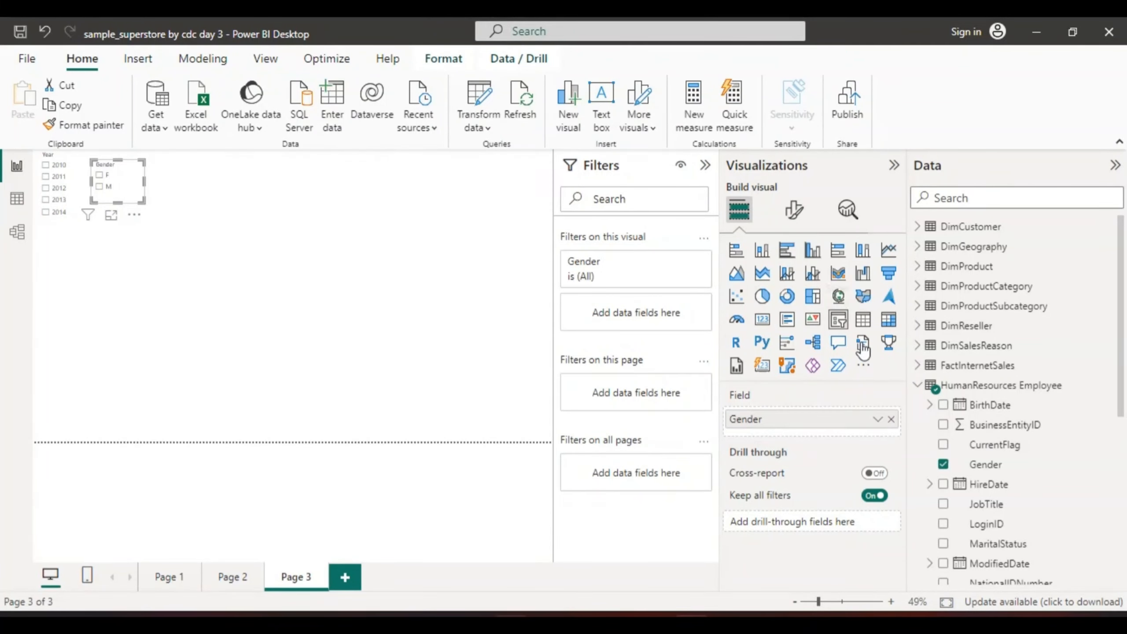
click(214, 183)
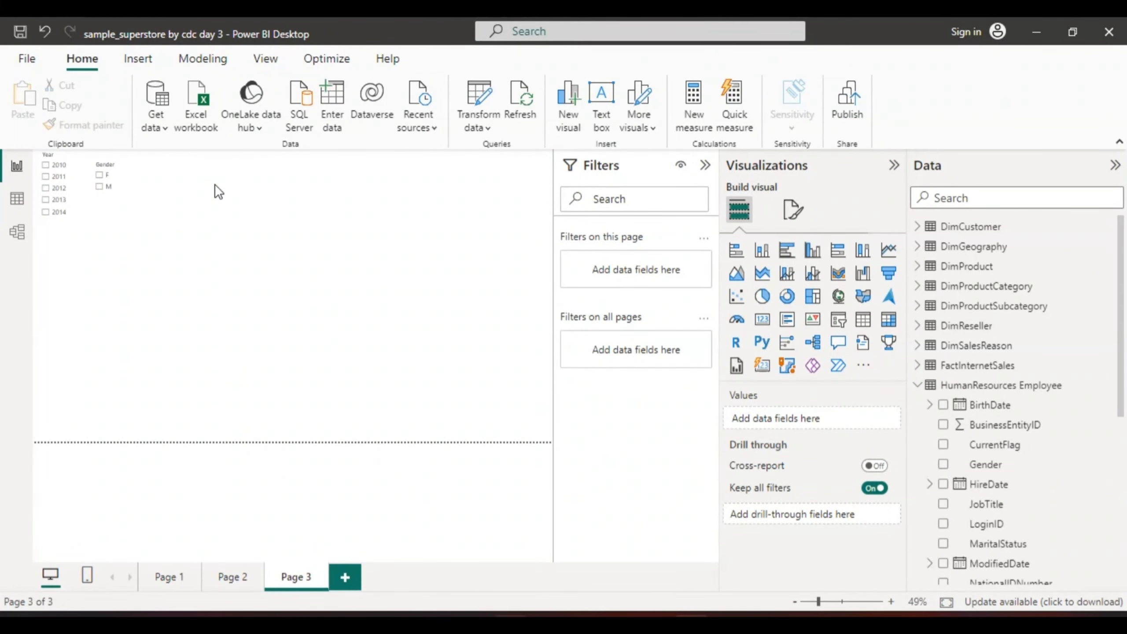
Add another slicer using the MaritalStatus field of HumanResources Employee
click(837, 316)
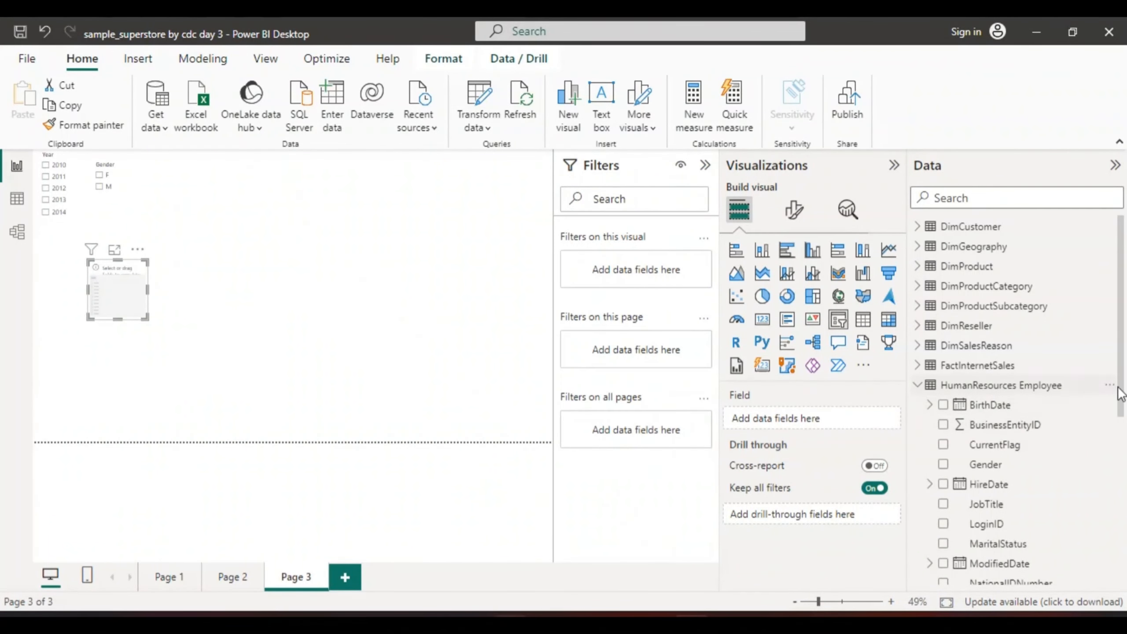
scroll(1121, 392, down, 3)
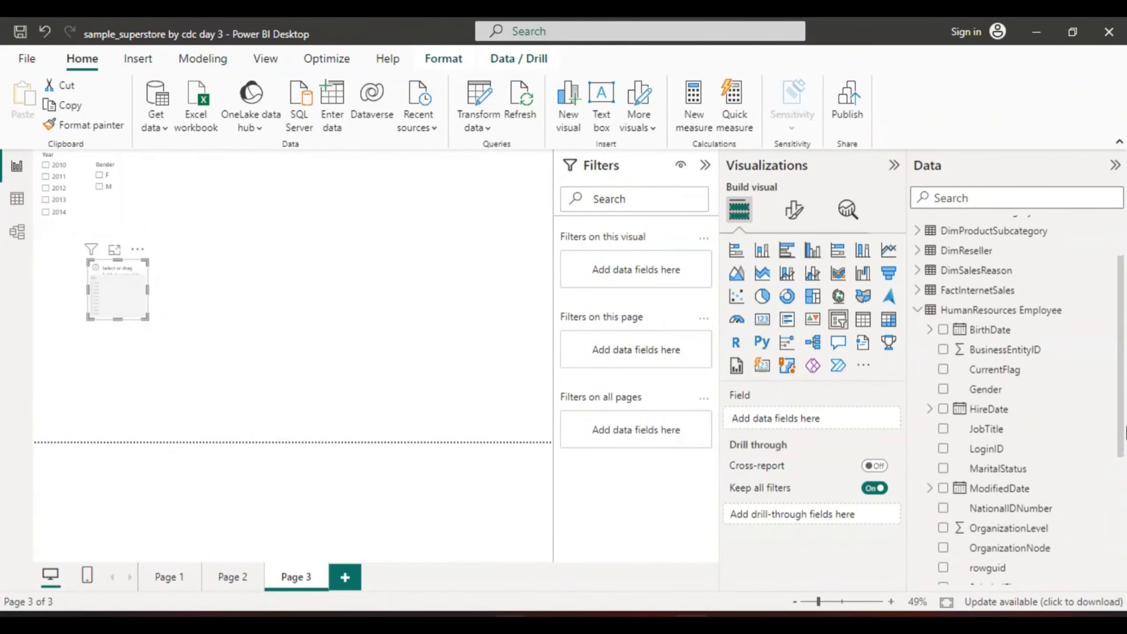
click(943, 468)
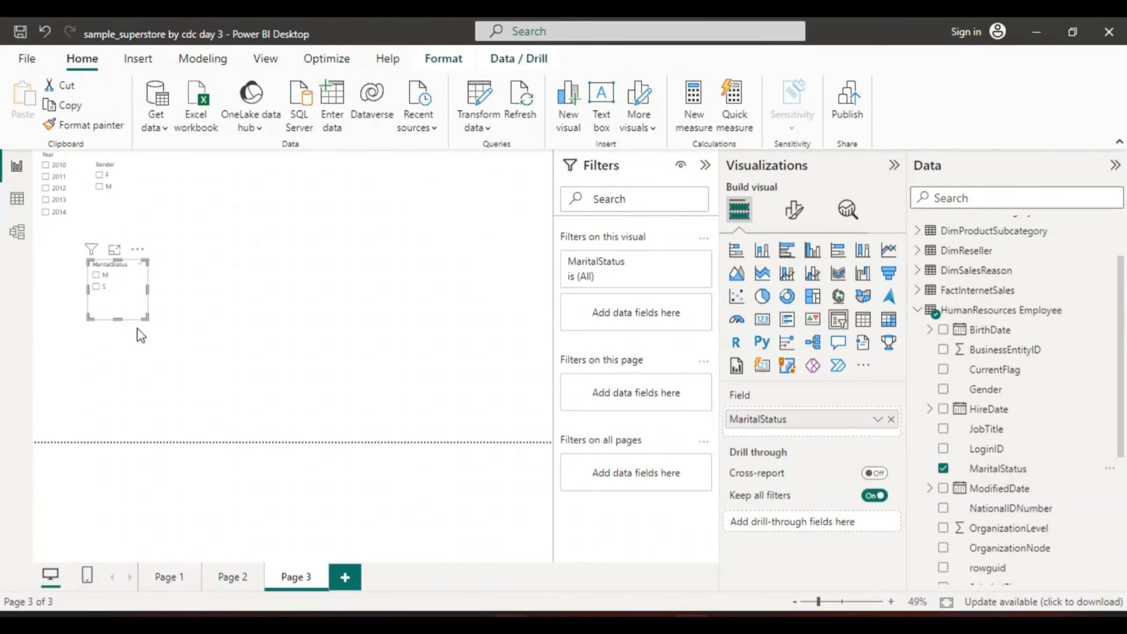
Reduce the MaritalStatus slicer's height and place it just right of the Gender slicer
drag(114, 318, 153, 182)
click(107, 278)
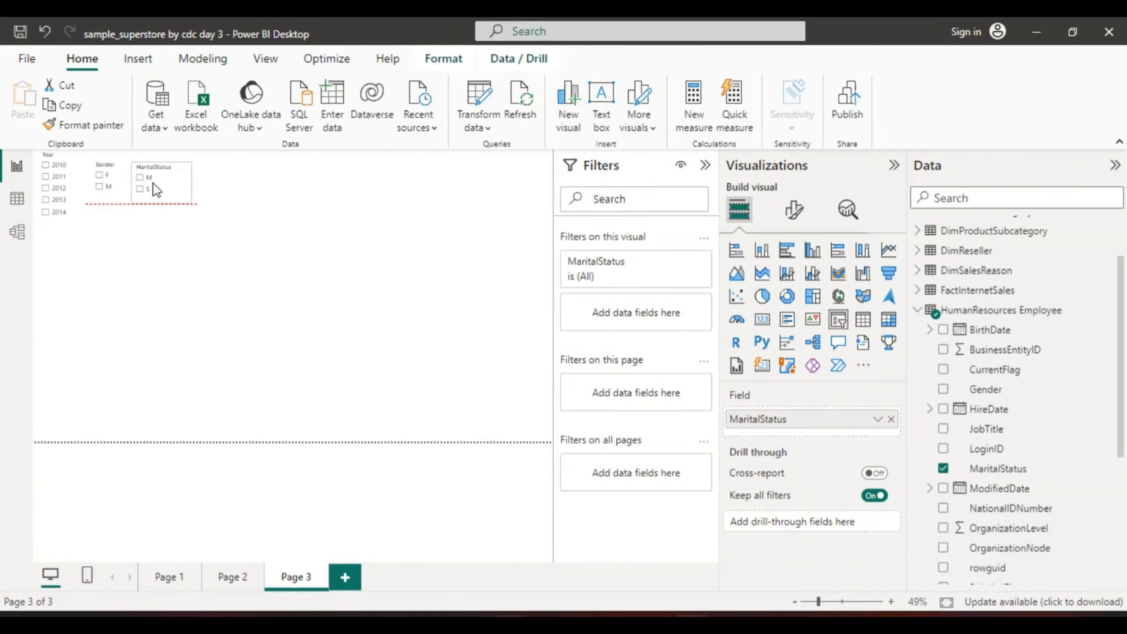
click(199, 183)
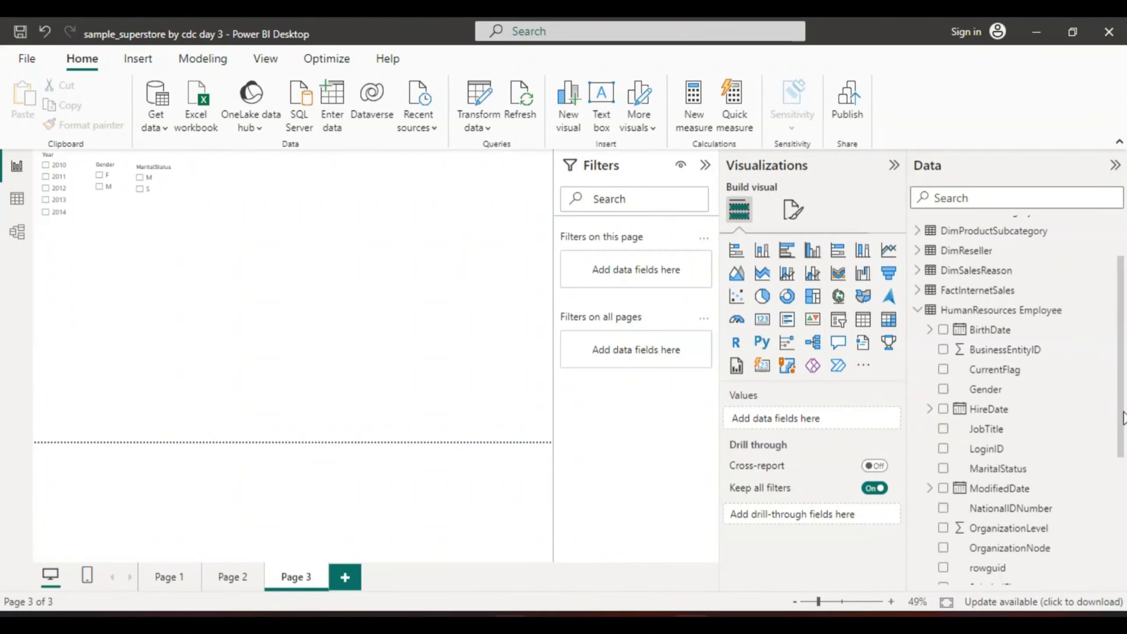
Look through the fields of HumanResources Employee, DimCustomer, DimGeography and FactInternetSales for another slicer field
drag(1123, 417, 1125, 531)
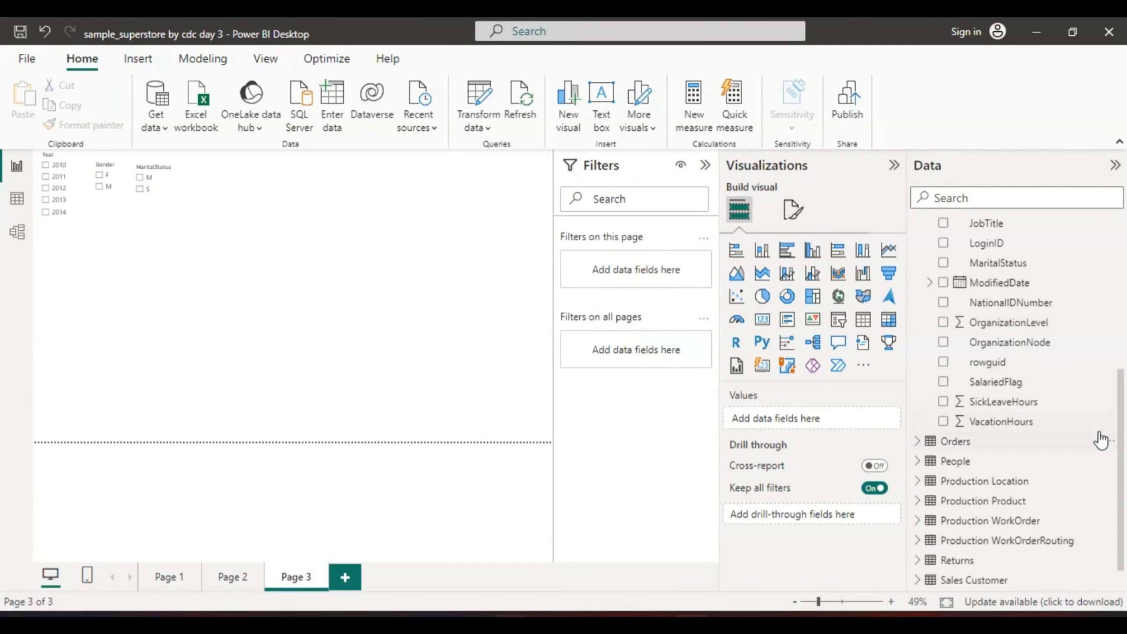
drag(1121, 425, 1124, 331)
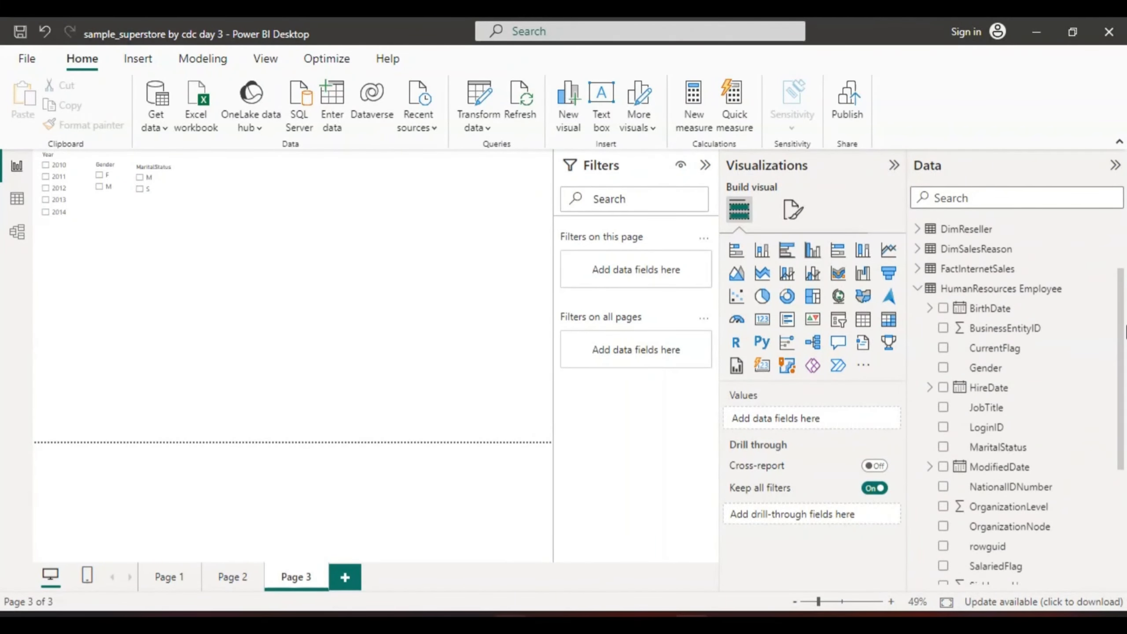
click(916, 287)
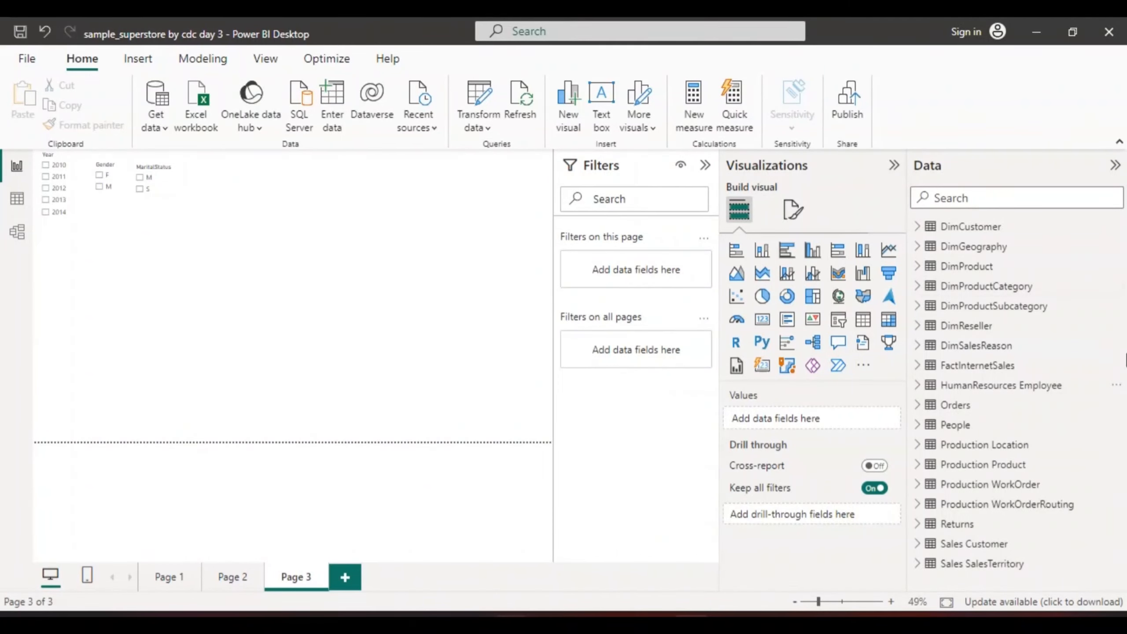
click(917, 224)
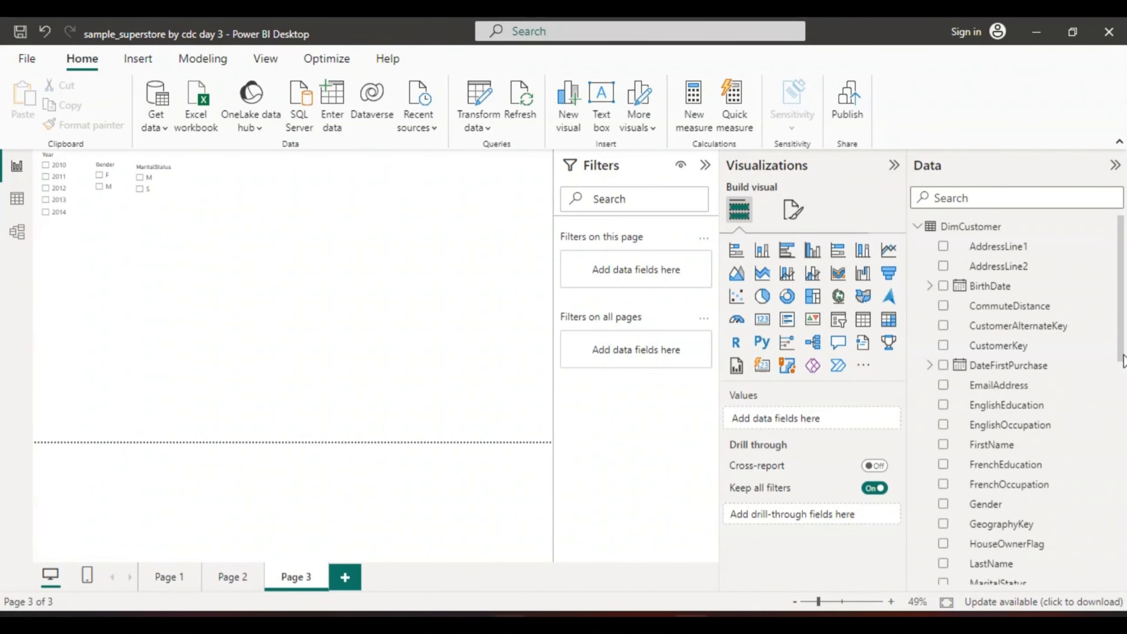
drag(1121, 353, 1125, 492)
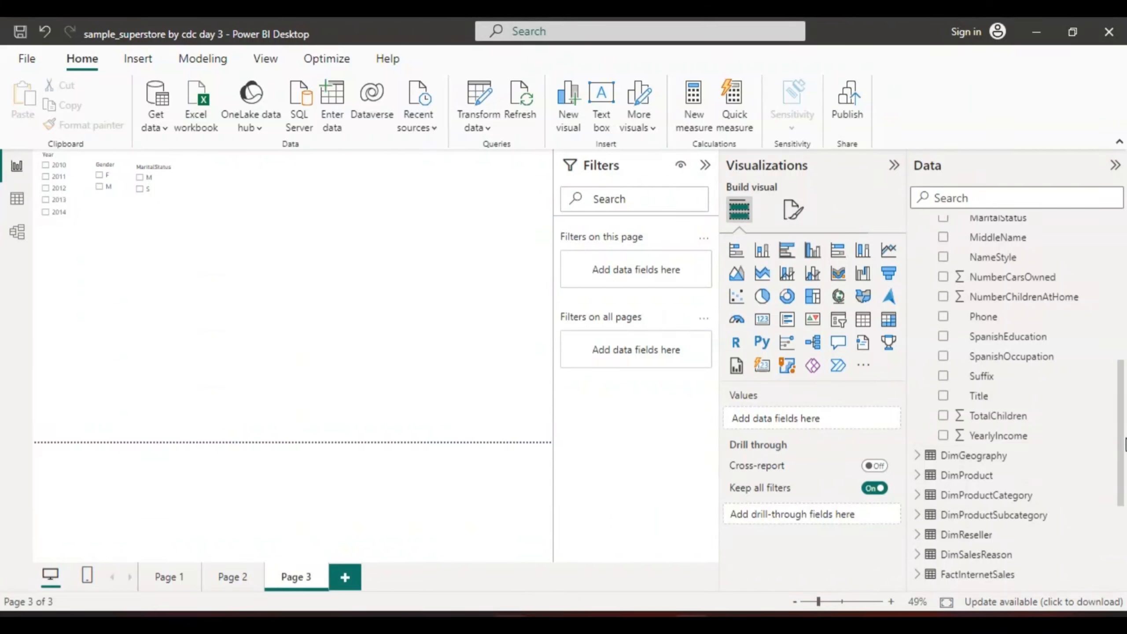
click(917, 456)
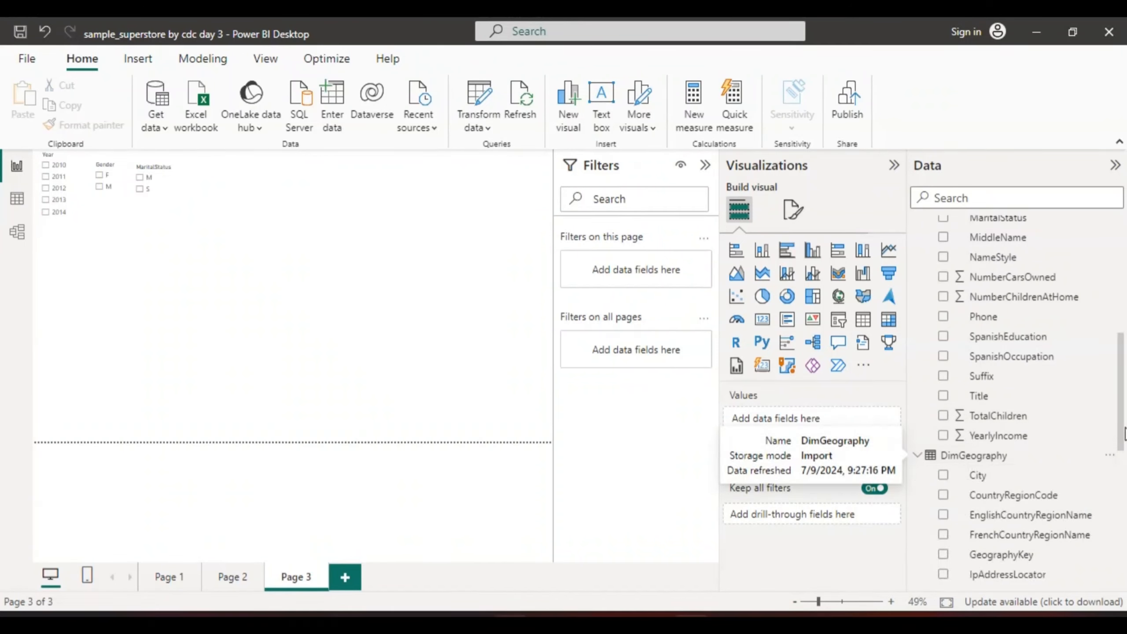
drag(1121, 398, 1123, 435)
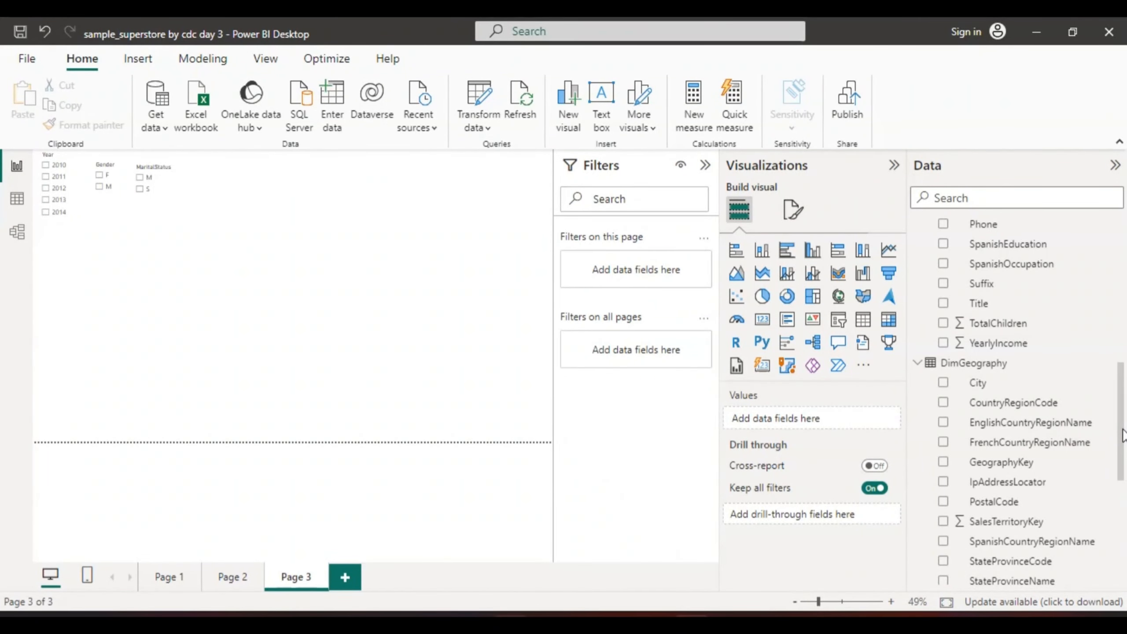
drag(1123, 435, 1125, 499)
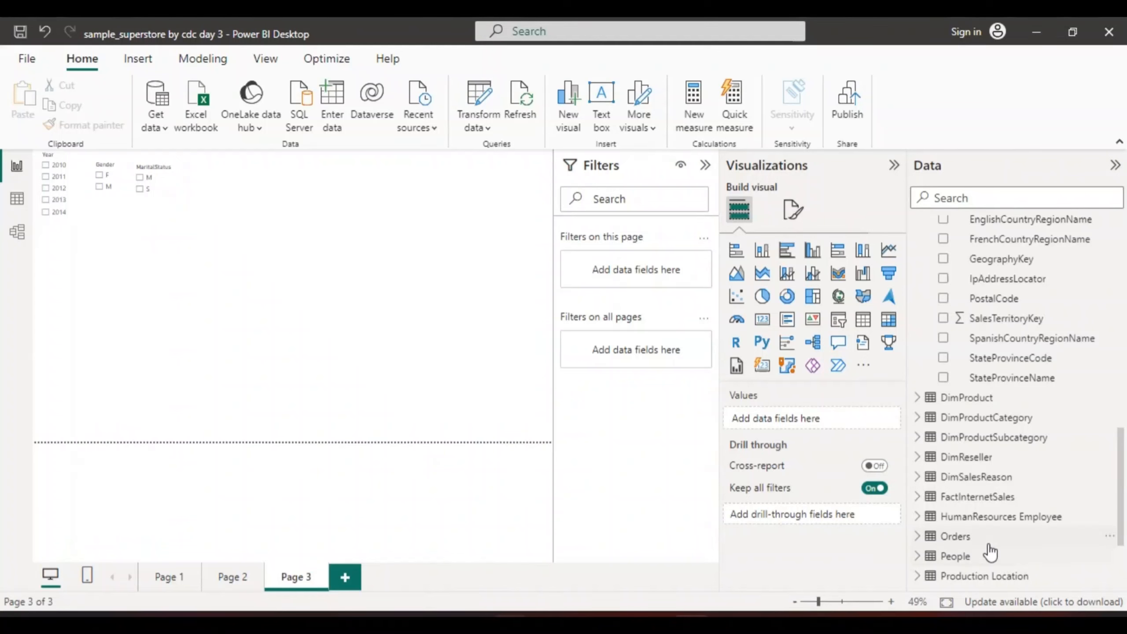
click(918, 499)
drag(1122, 405, 1123, 458)
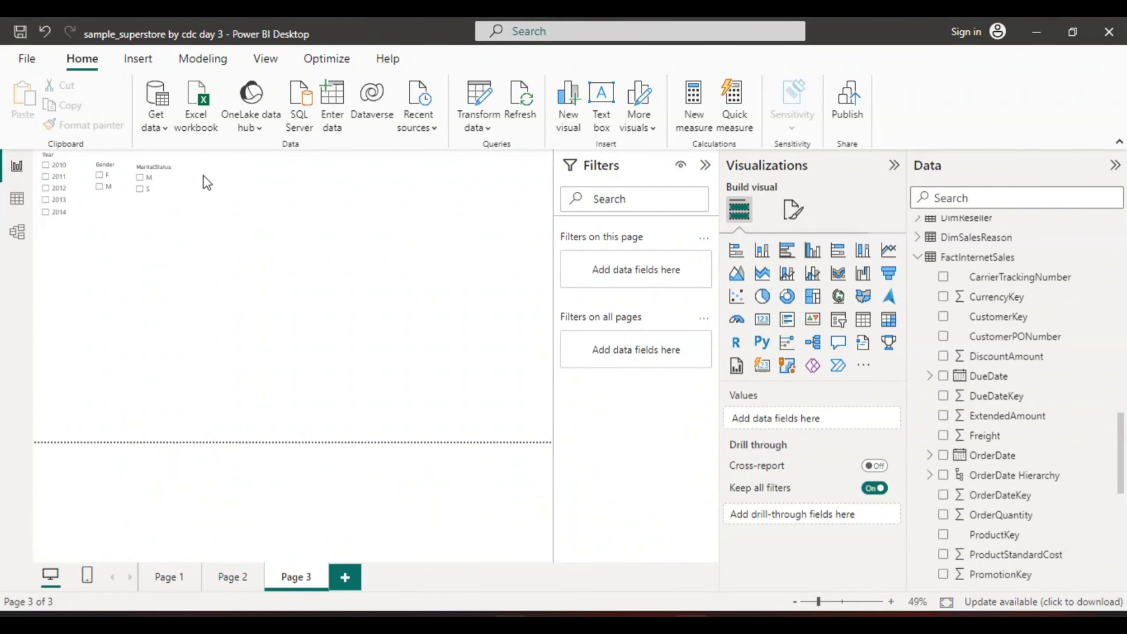
Add a slicer using the OrderQuantity field of FactInternetSales and check the options available for that field
click(838, 320)
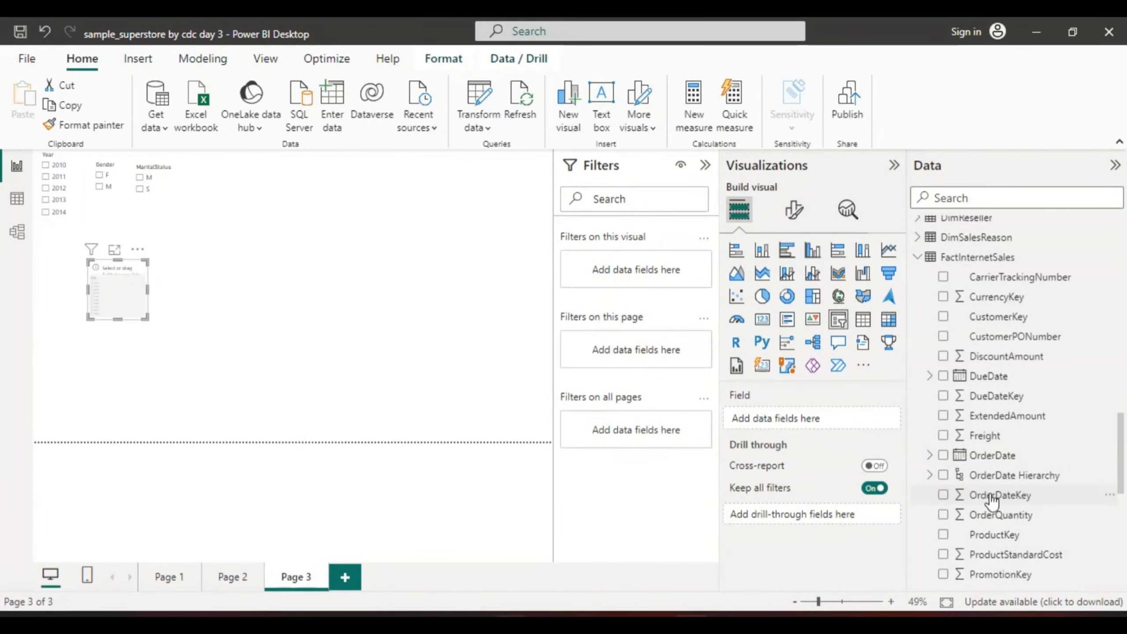
click(943, 515)
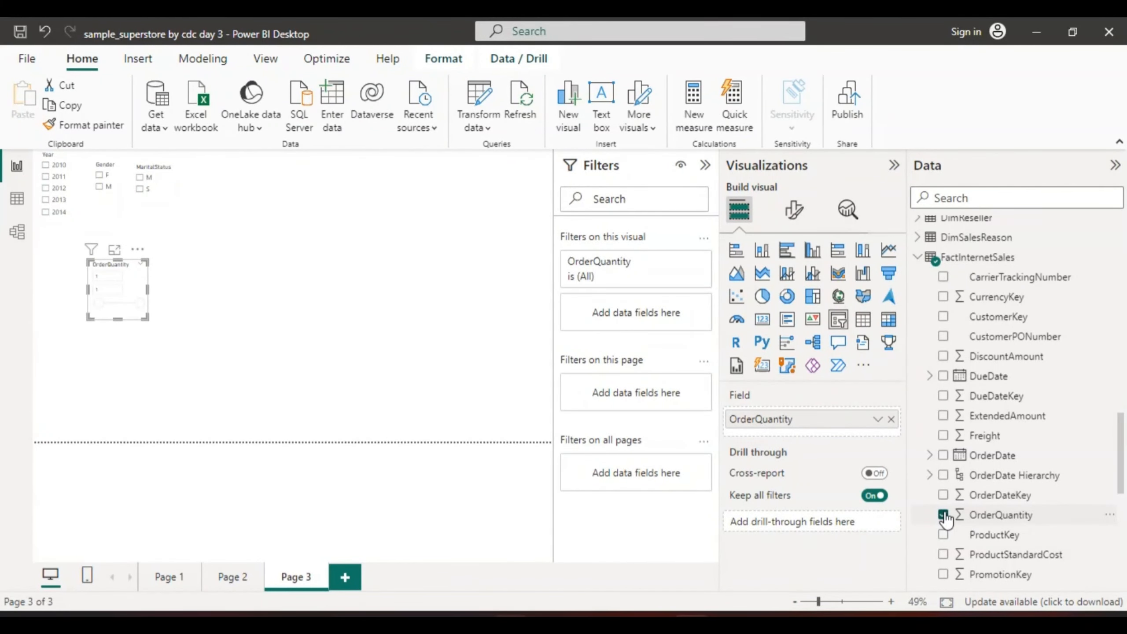
click(878, 420)
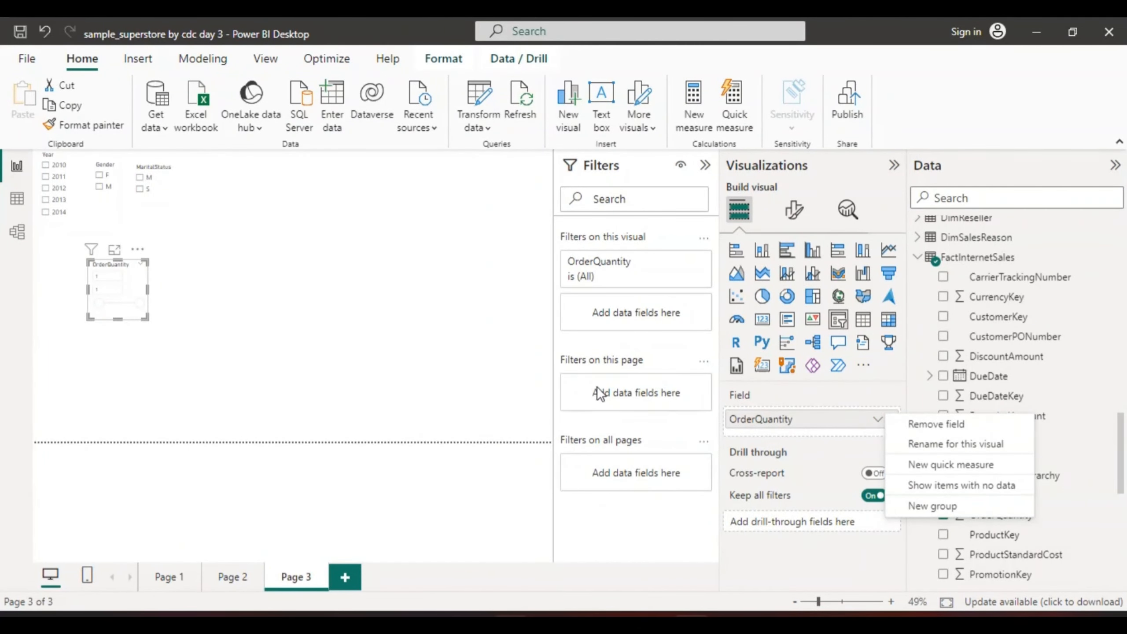
click(1060, 434)
click(860, 557)
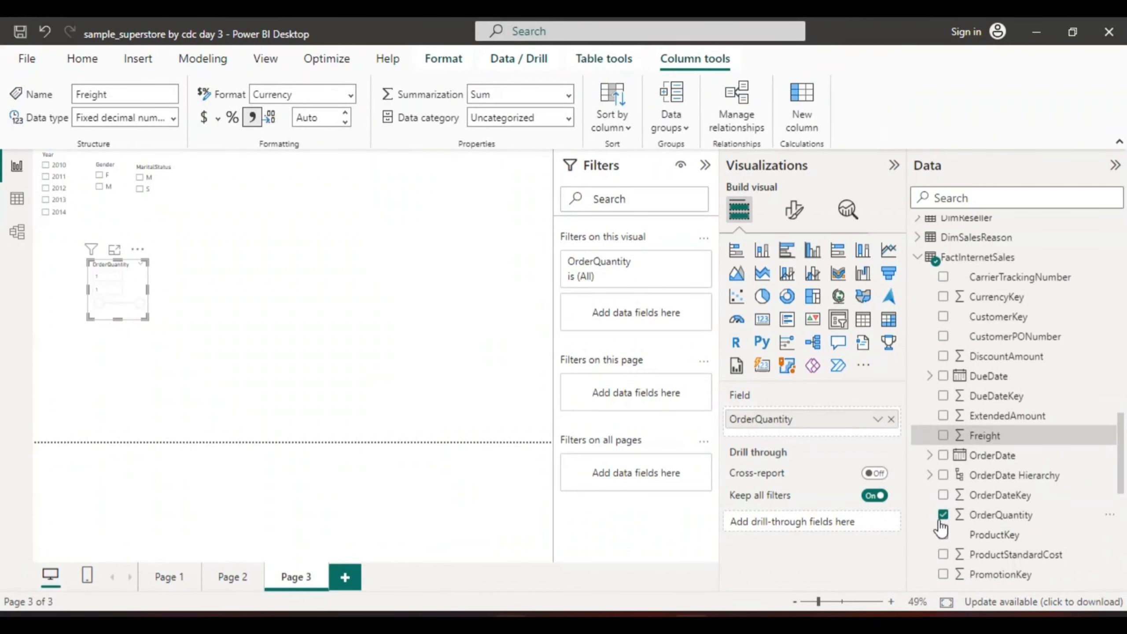
Replace OrderQuantity in the newest slicer with the EnglishCountryRegionName field of DimGeography
click(942, 514)
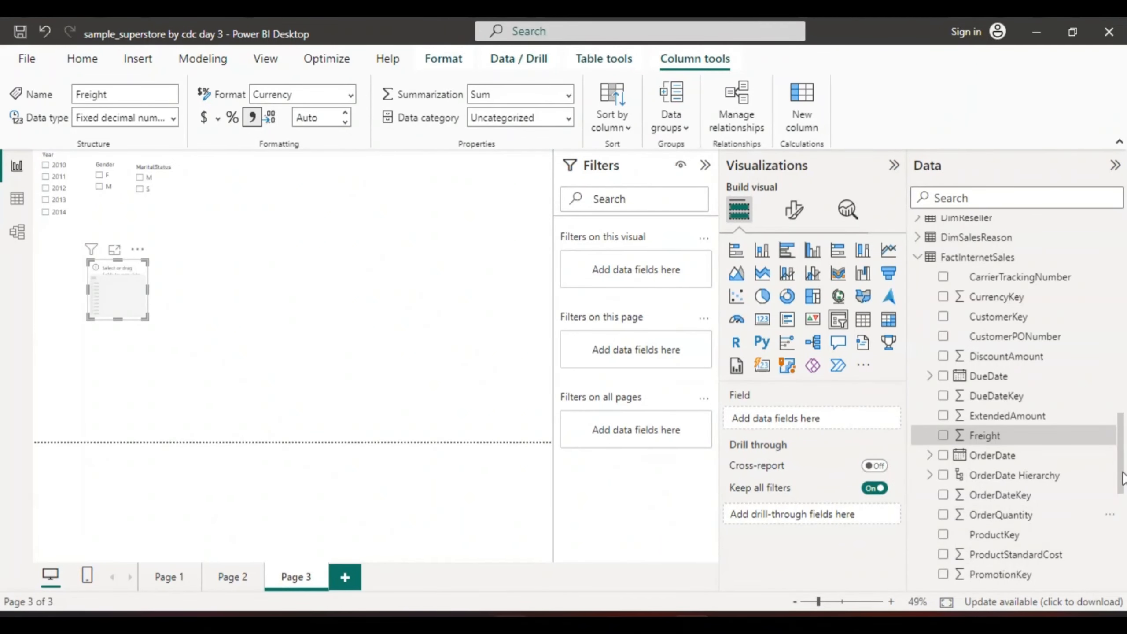
drag(1122, 475, 1124, 529)
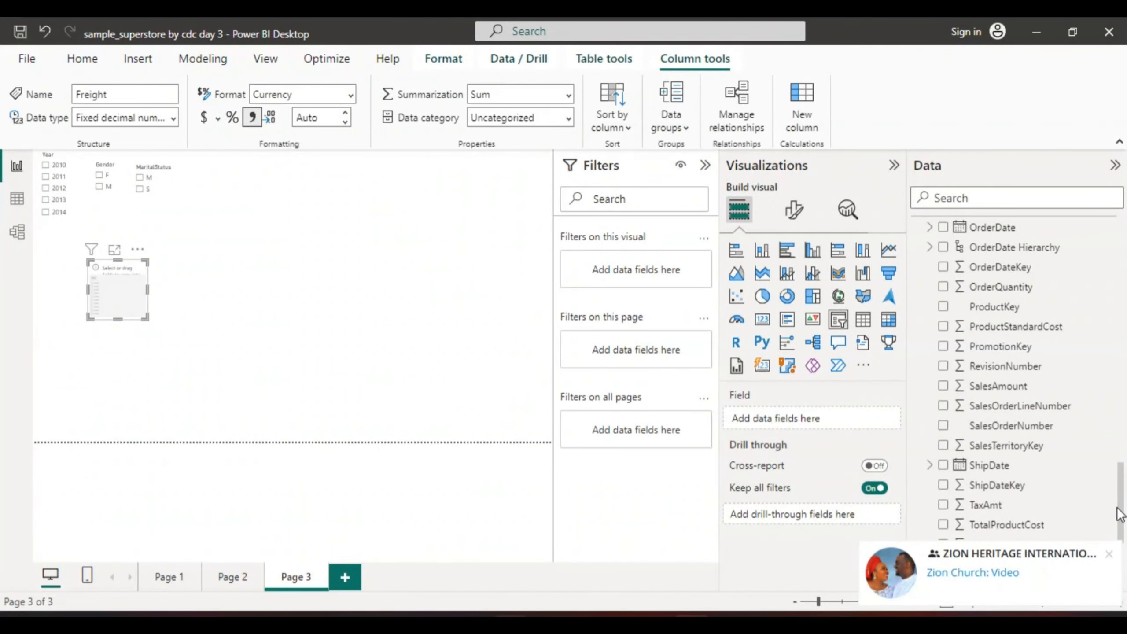
click(1109, 553)
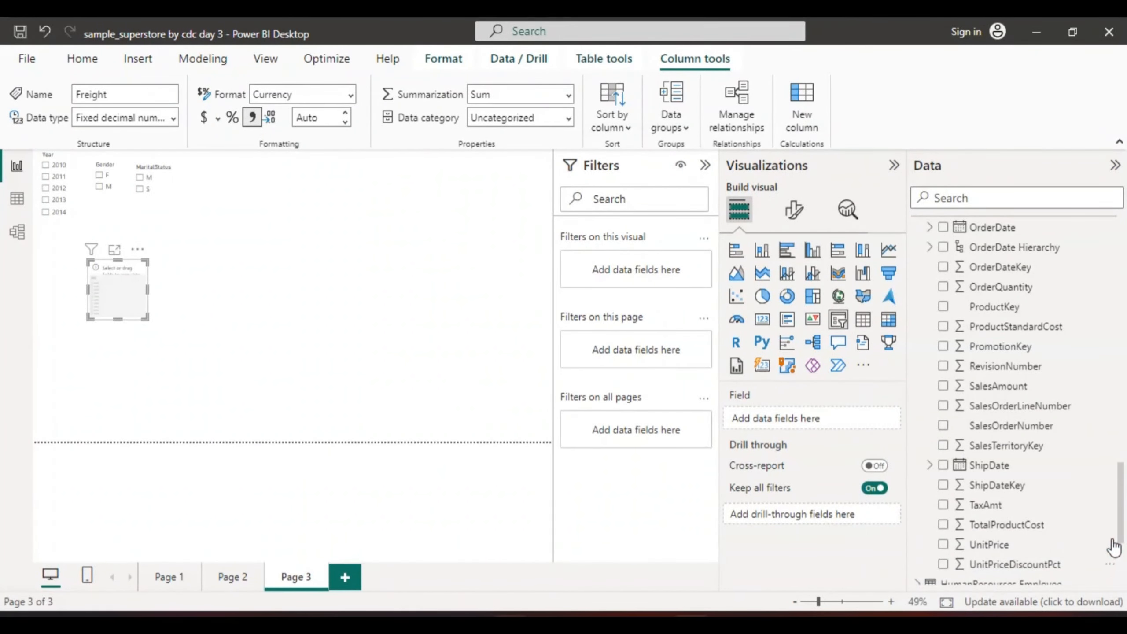
drag(1123, 513, 1124, 534)
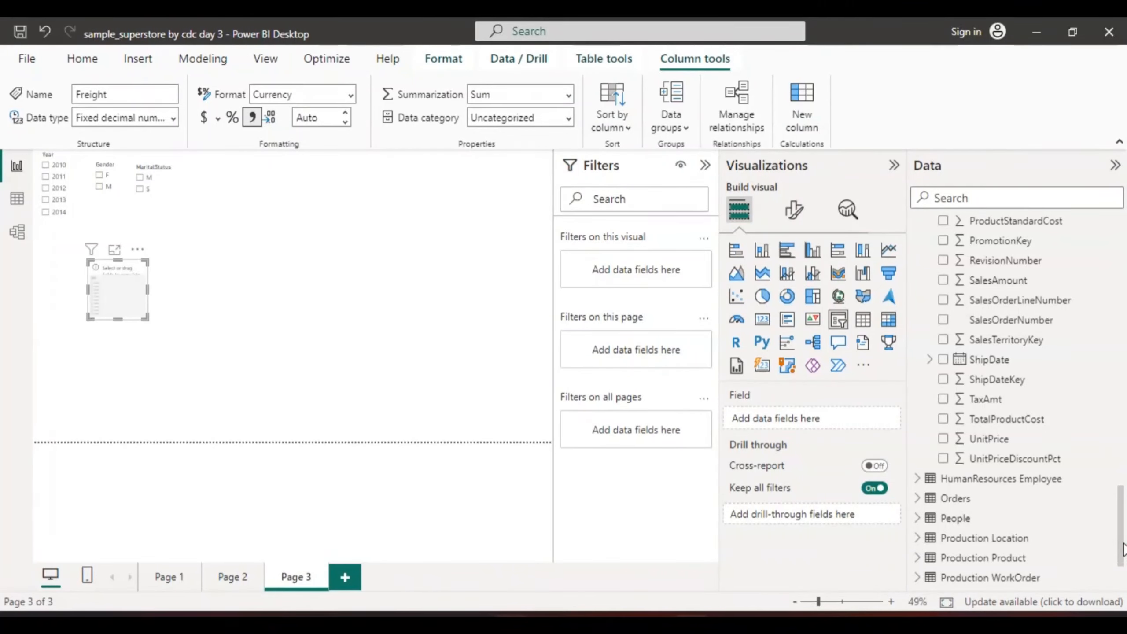
drag(1122, 546, 1117, 402)
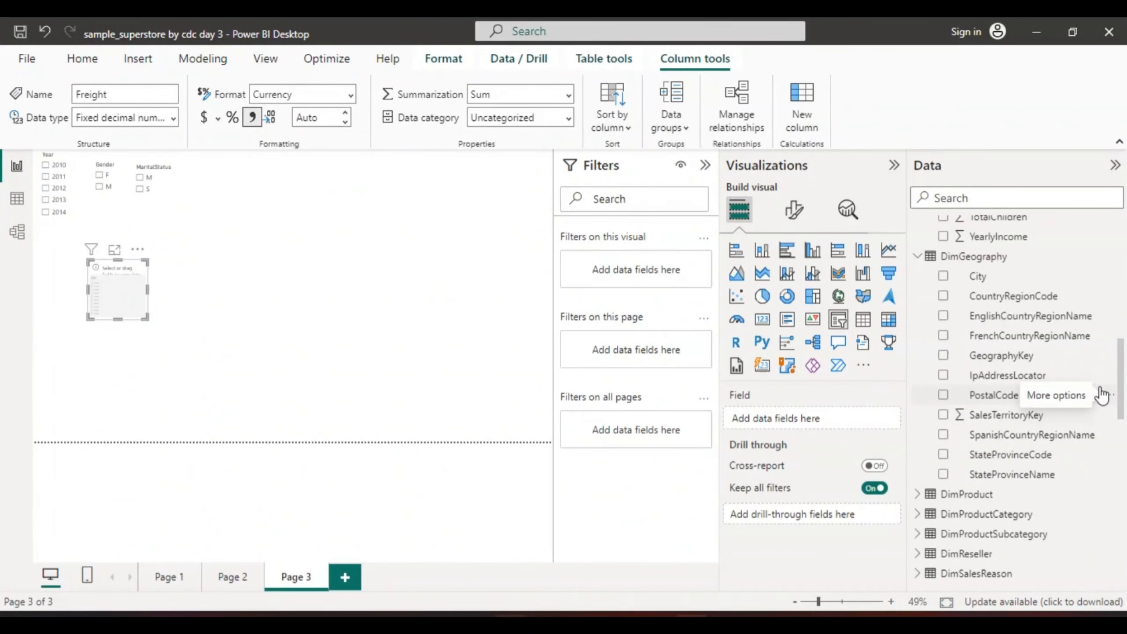
click(943, 316)
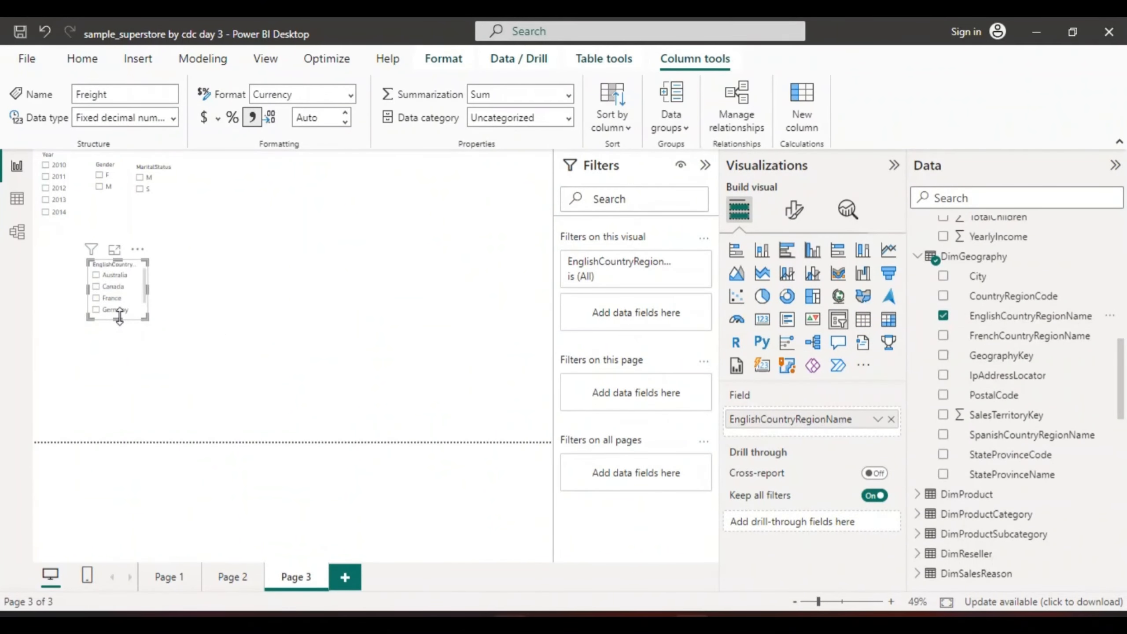
Lengthen the country slicer, move it to the page's upper right corner, and stack the Year, MaritalStatus and Gender slicers below it
drag(117, 318, 117, 367)
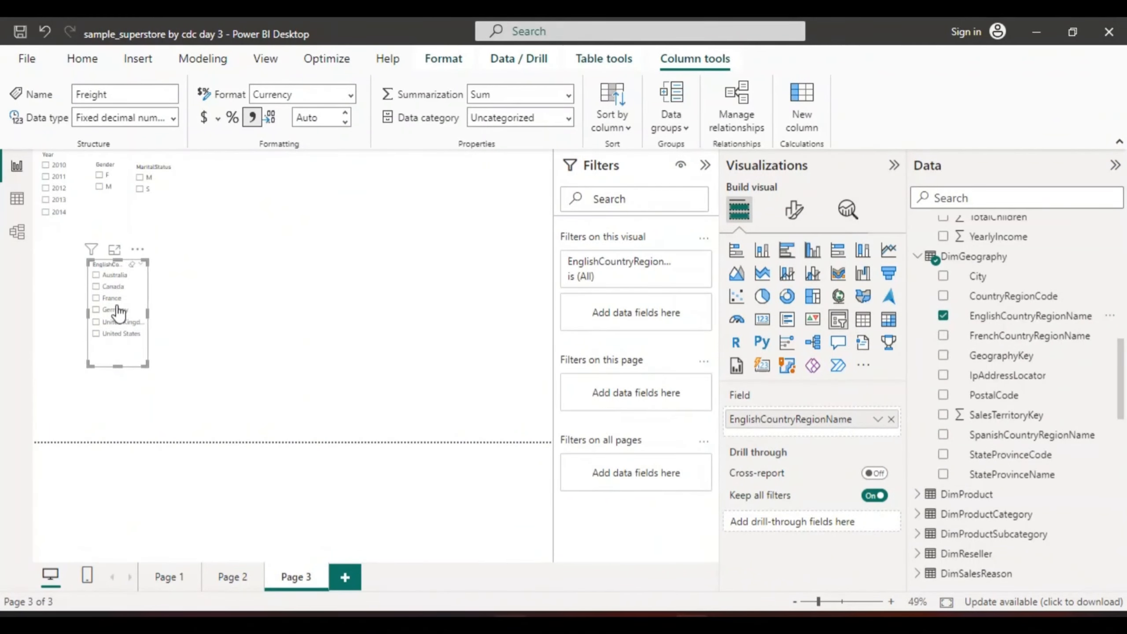
drag(136, 306, 535, 200)
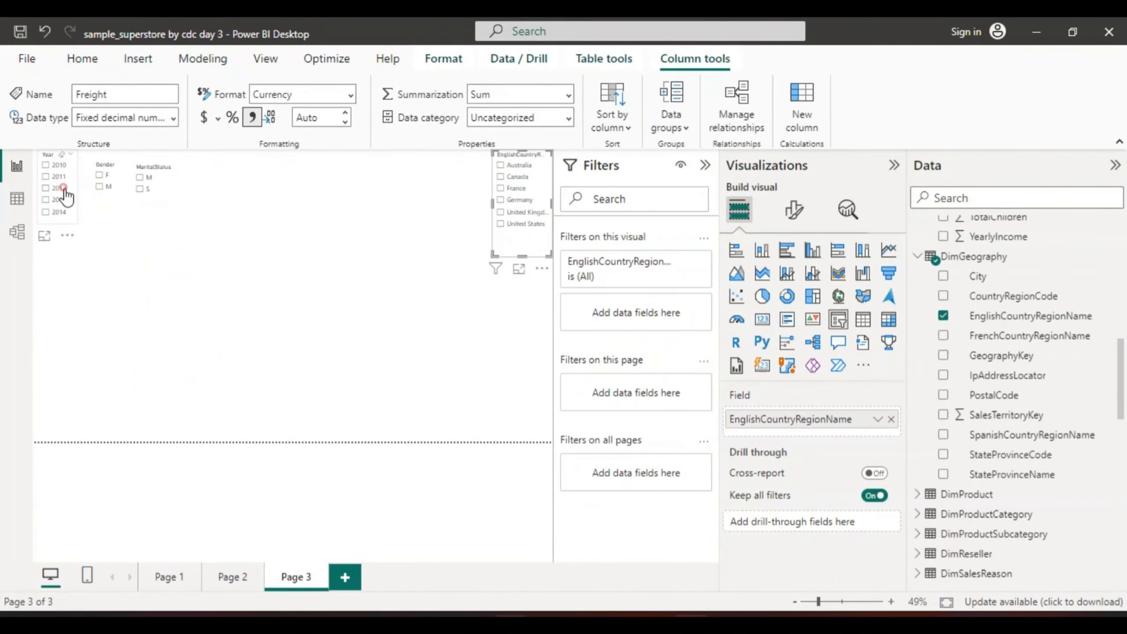
drag(66, 196, 528, 280)
drag(160, 187, 505, 339)
drag(109, 177, 514, 404)
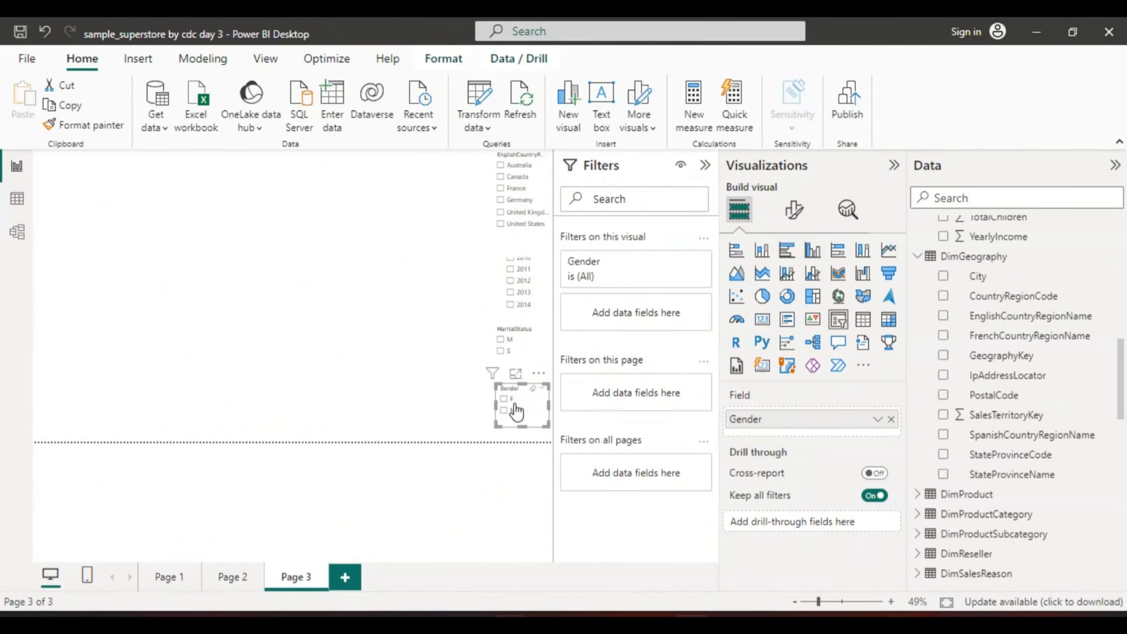
Shorten the country slicer so that it ends just below United States and clears the Year slicer's header
click(518, 291)
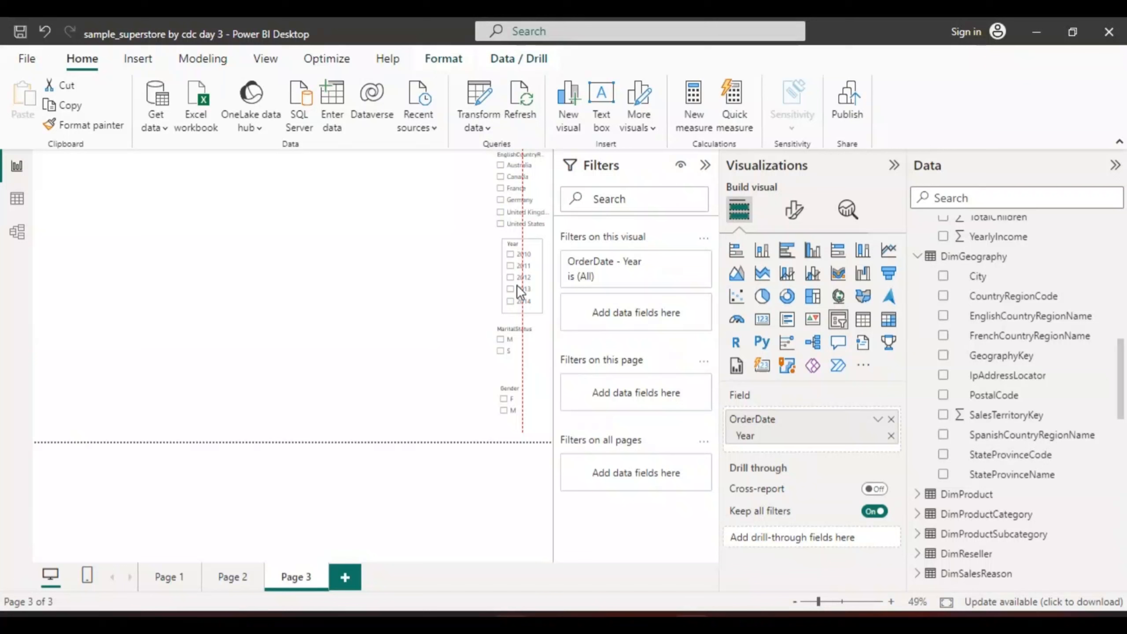
click(467, 264)
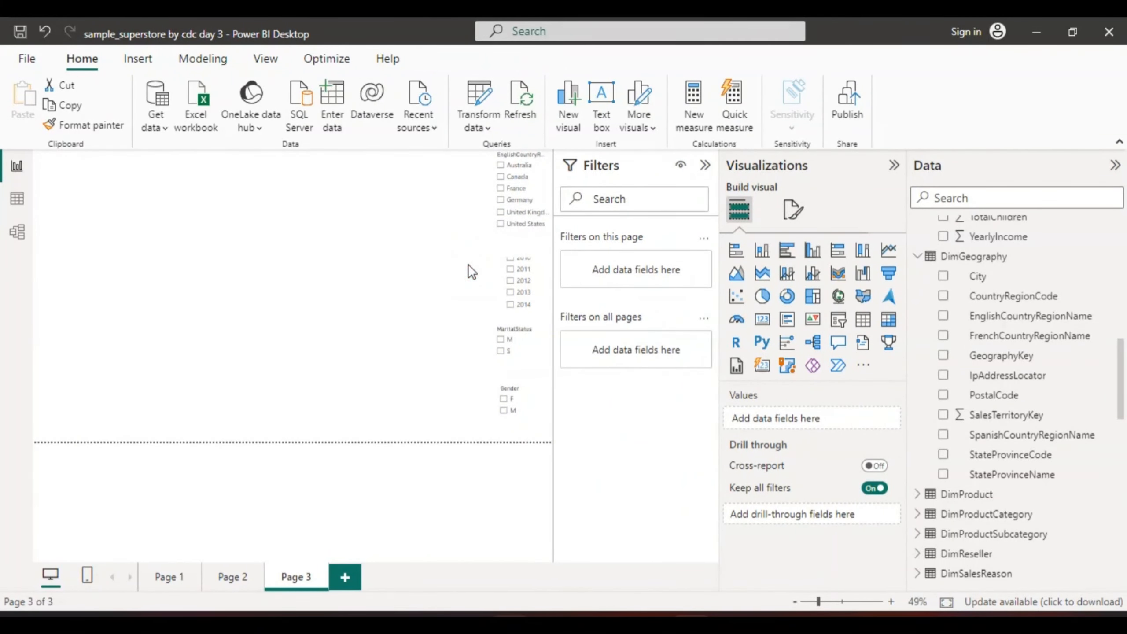
click(518, 254)
drag(518, 253, 518, 239)
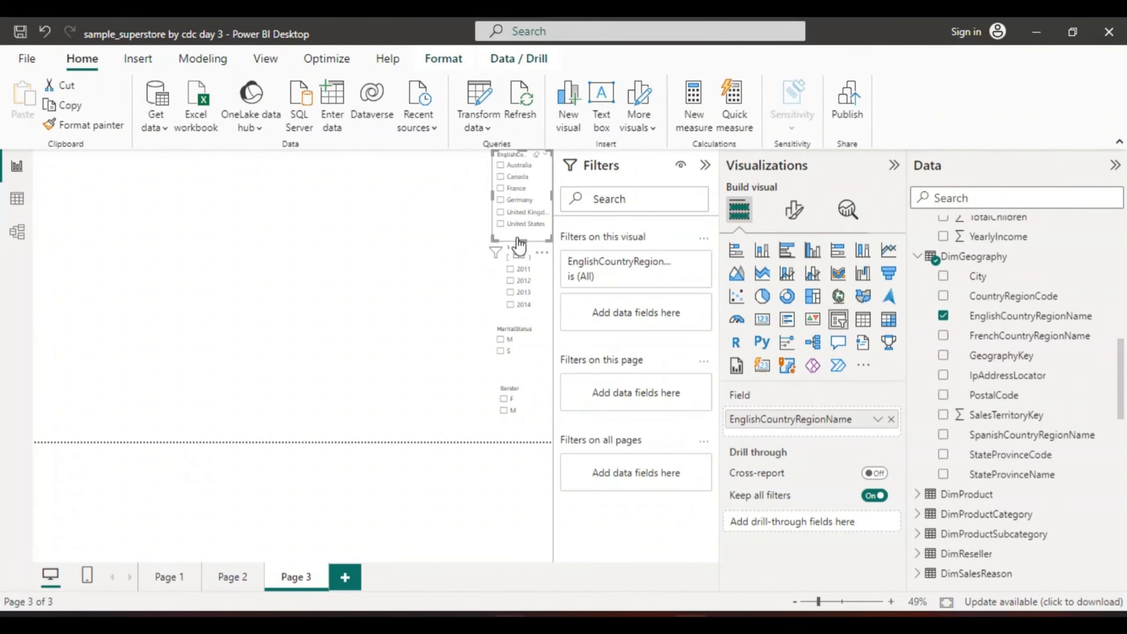
click(452, 240)
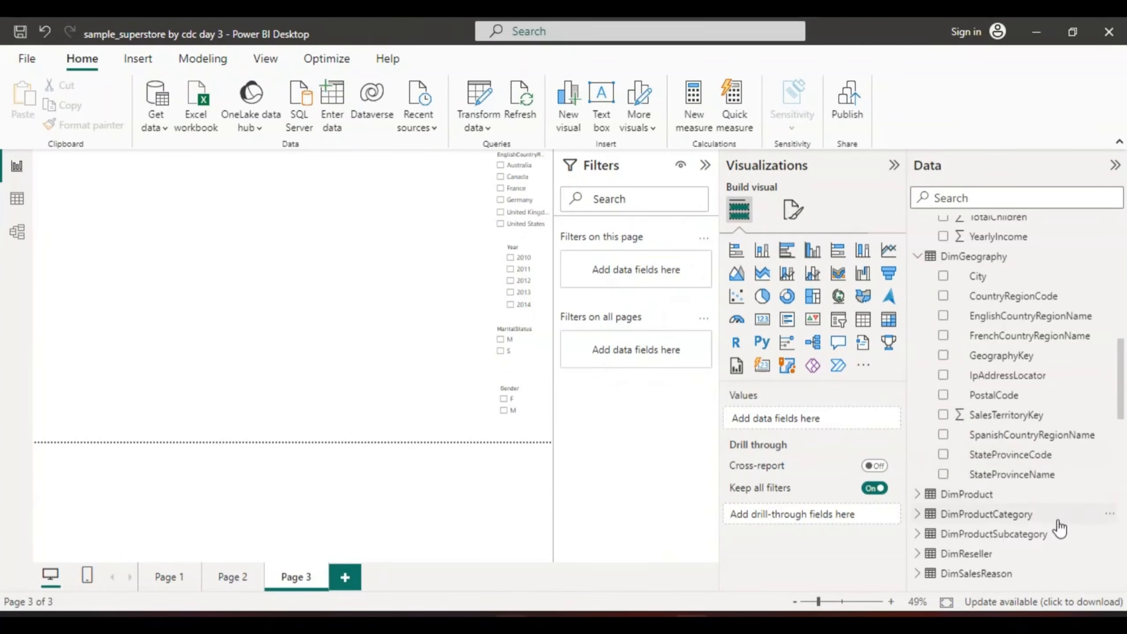
Add a table visual of EnglishProductCategoryName from DimProductCategory, widen it and place it in the page's upper left corner
click(917, 515)
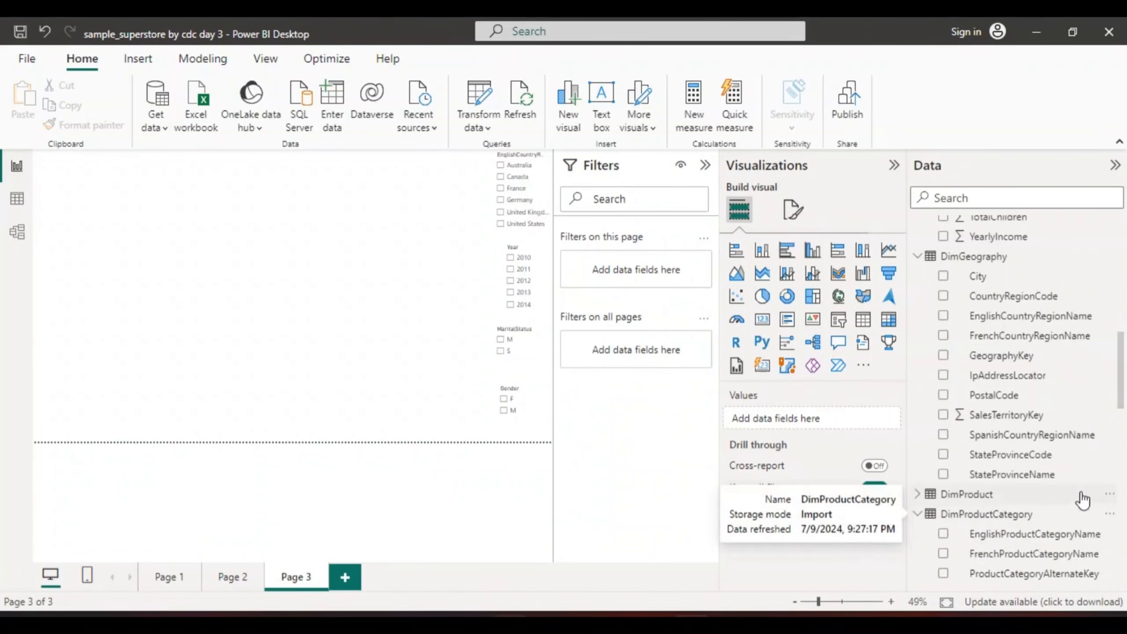
drag(1119, 394, 1121, 420)
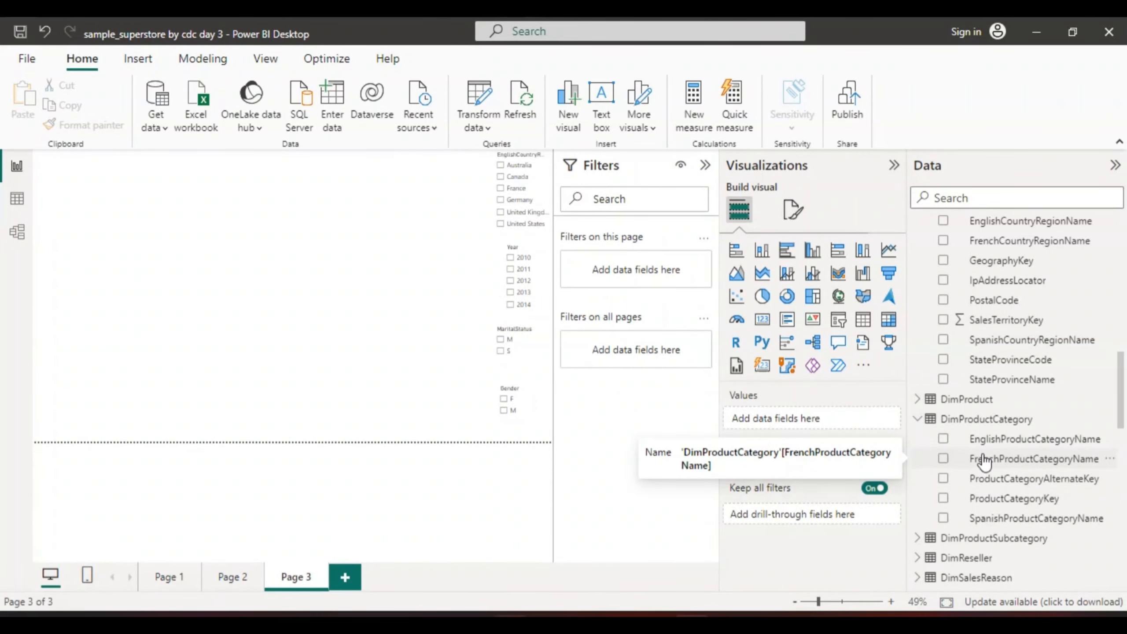
click(943, 439)
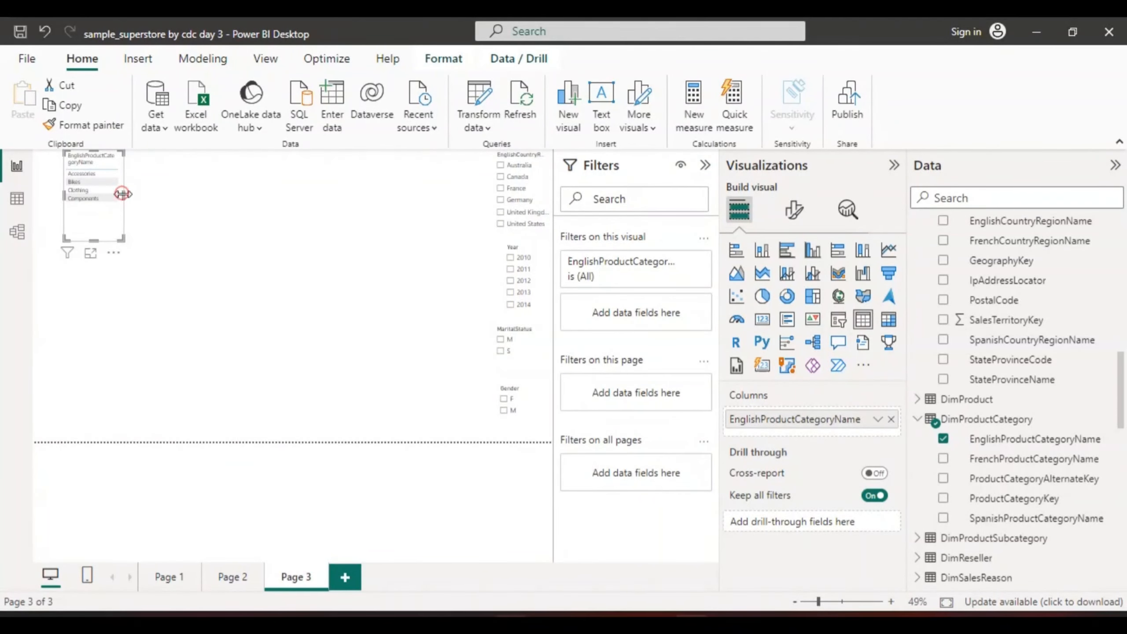
drag(123, 195, 183, 195)
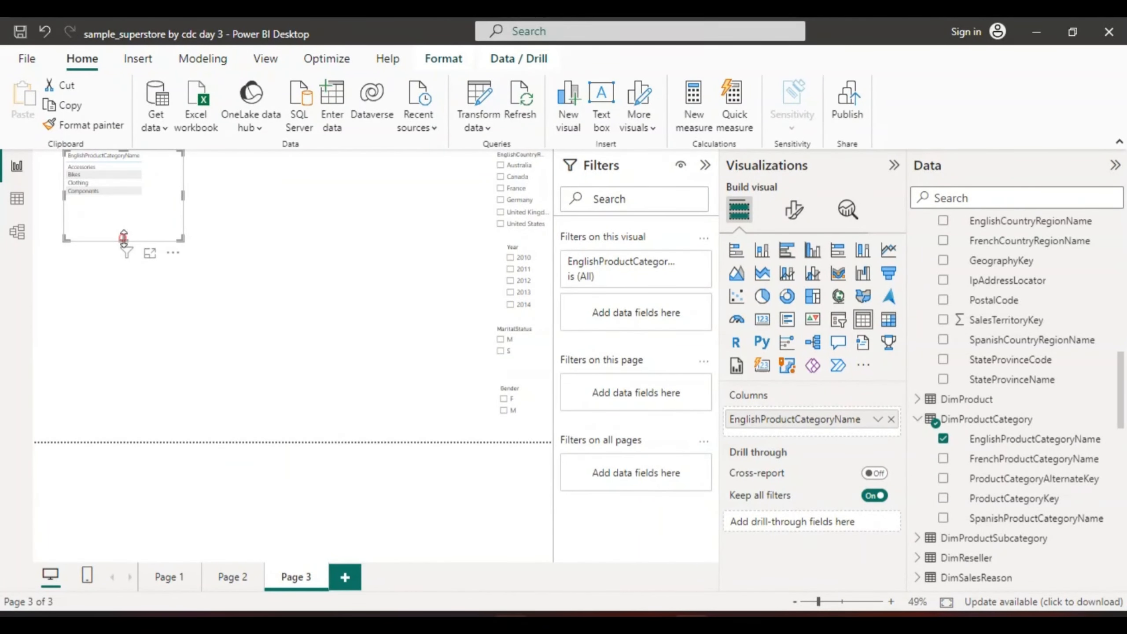
drag(122, 242, 92, 200)
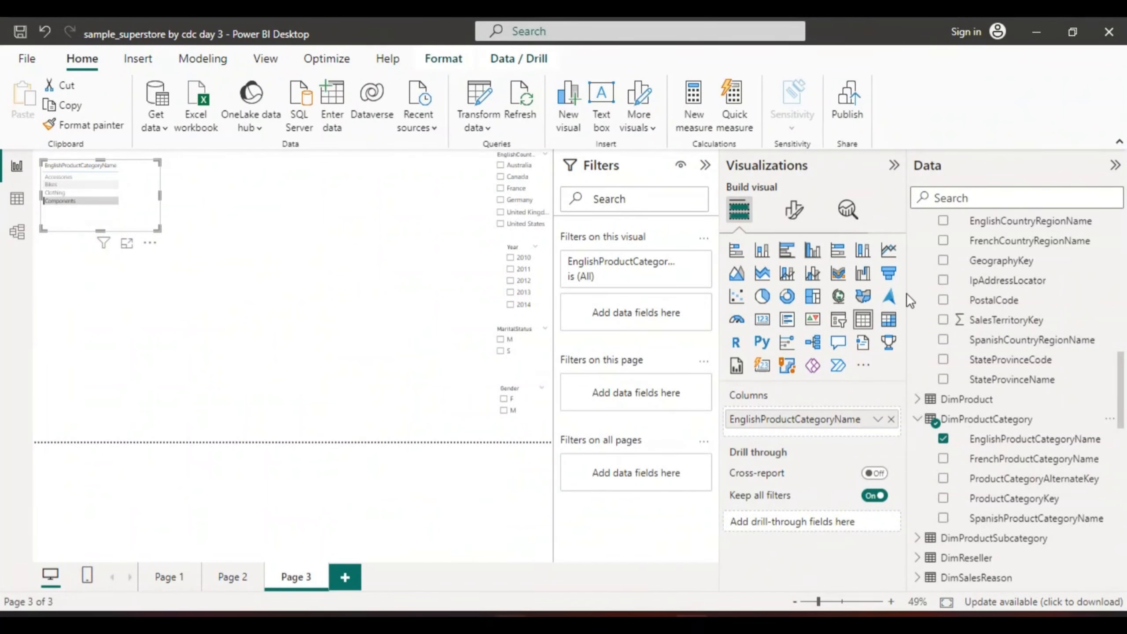
Change the product category table to a donut chart, shift it to the page's left edge and enlarge it
click(787, 296)
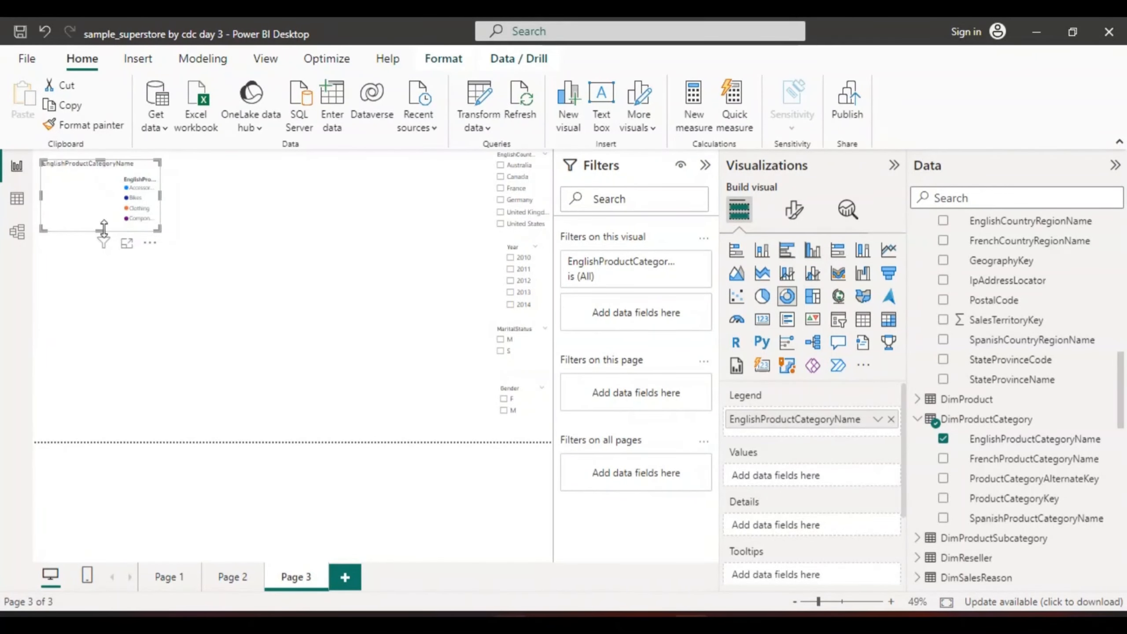
drag(110, 211, 103, 242)
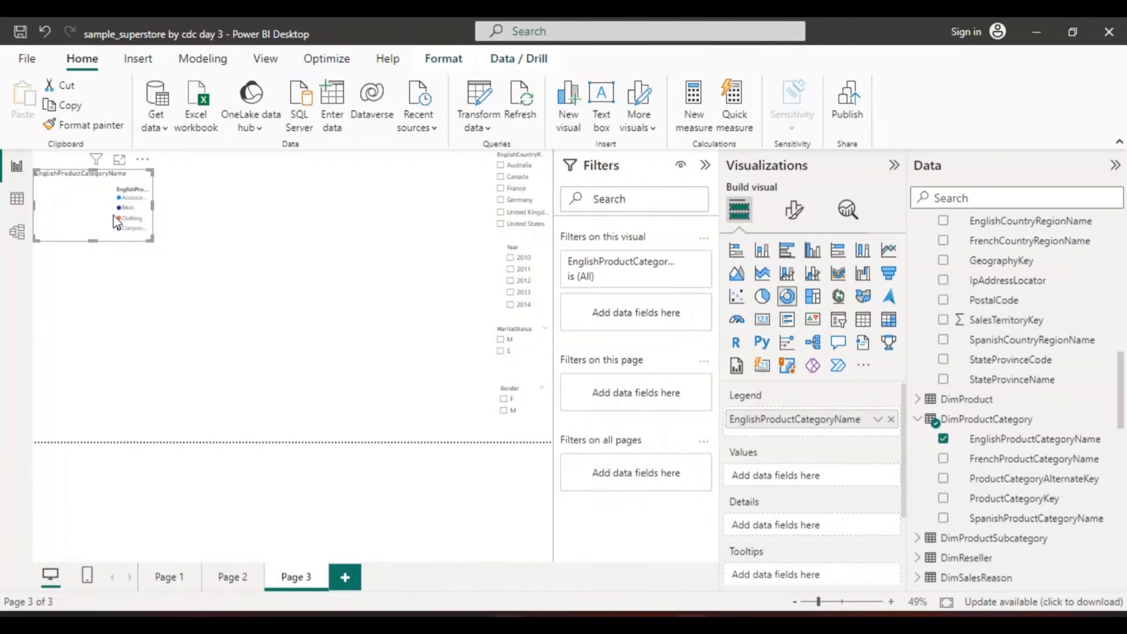
drag(93, 241, 93, 287)
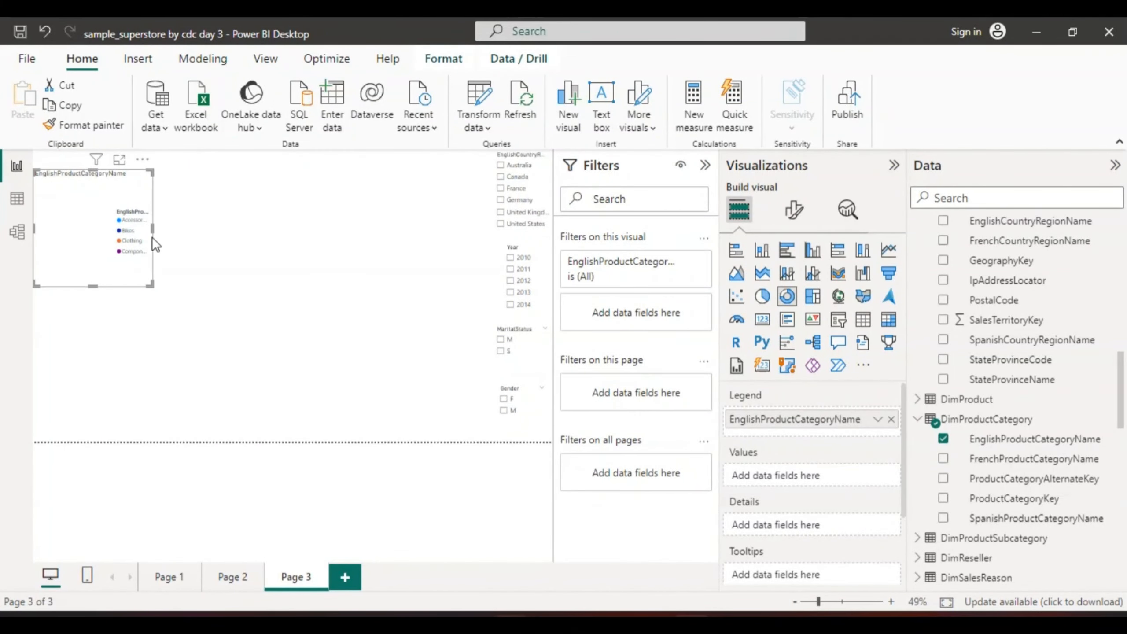
drag(153, 227, 247, 218)
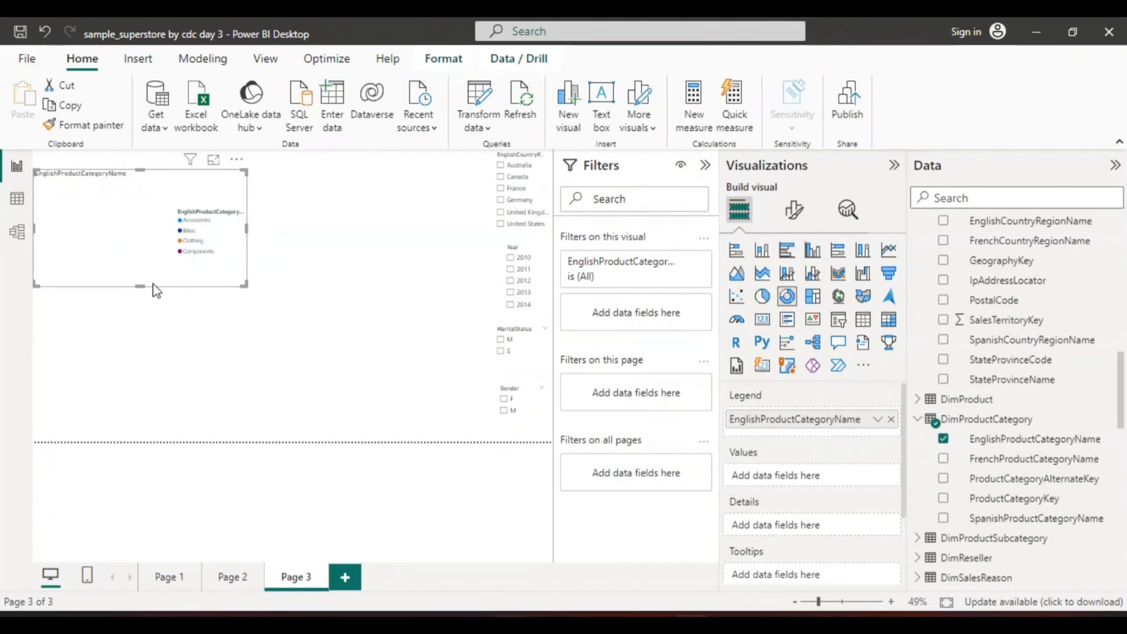
drag(139, 287, 141, 316)
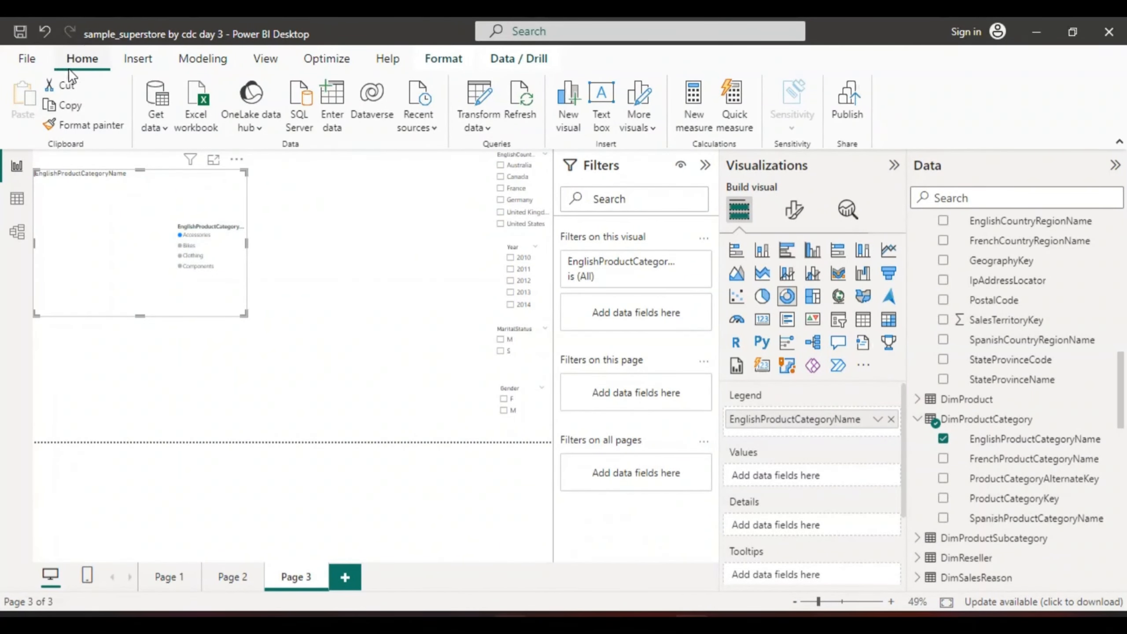
Undo the donut chart's resizing and repositioning
click(41, 28)
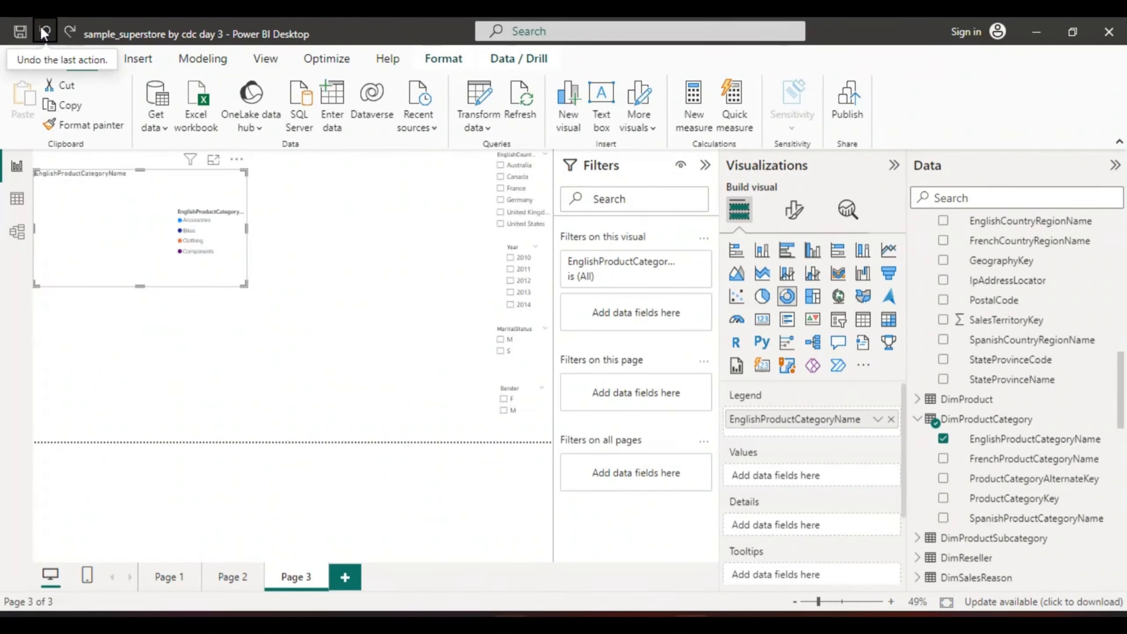
click(43, 29)
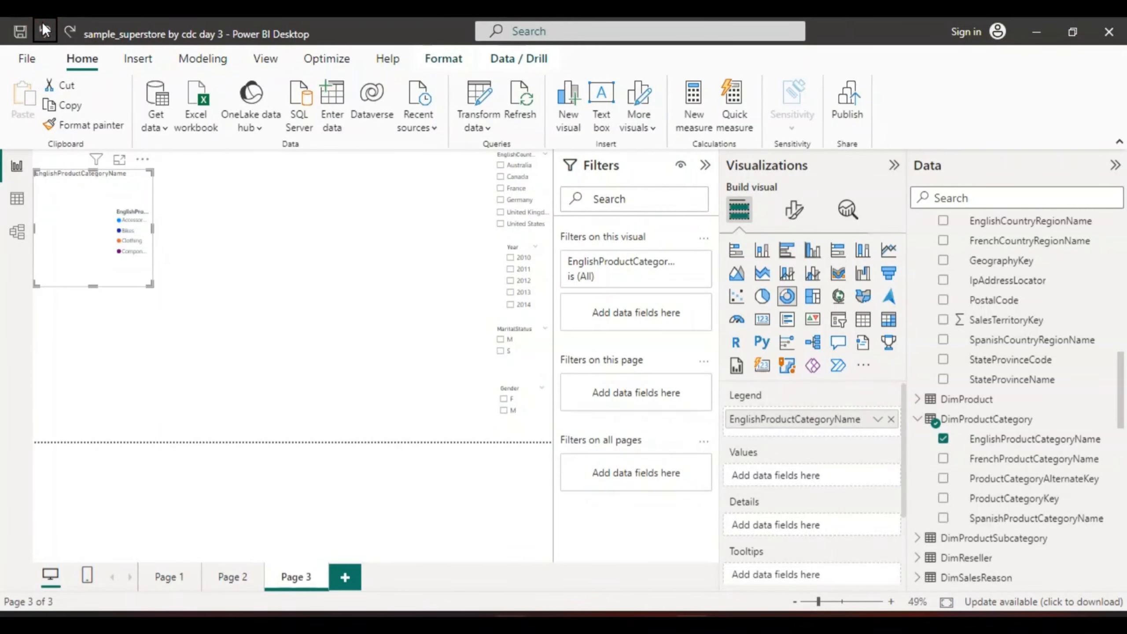
click(45, 31)
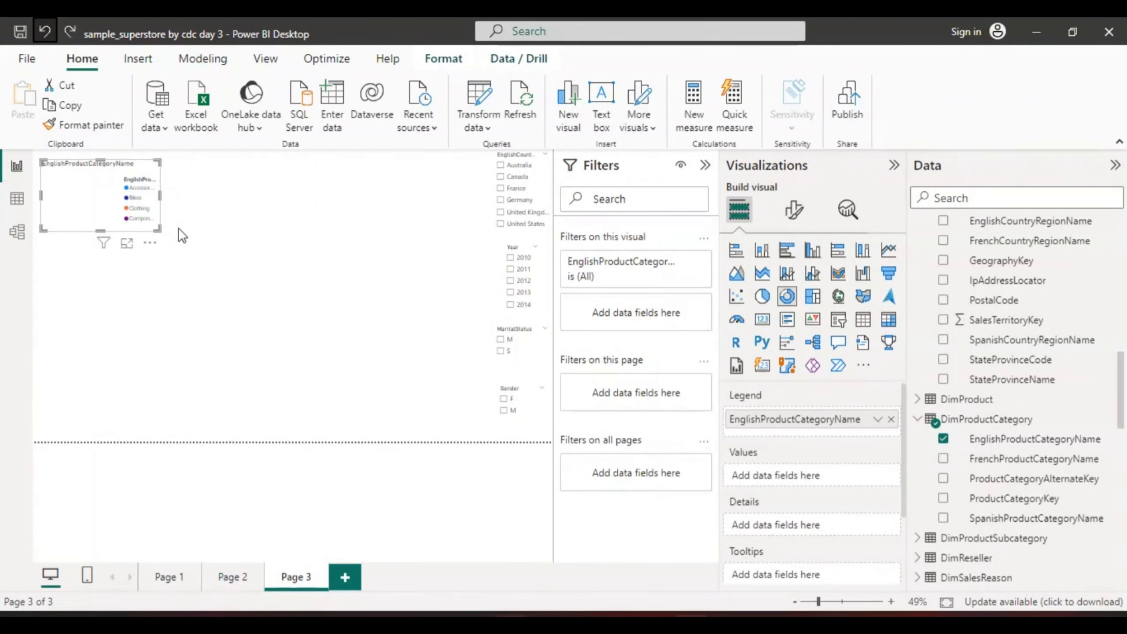
Change the donut chart to a pie chart and replace EnglishProductCategoryName with SalesAmount from FactInternetSales
click(761, 297)
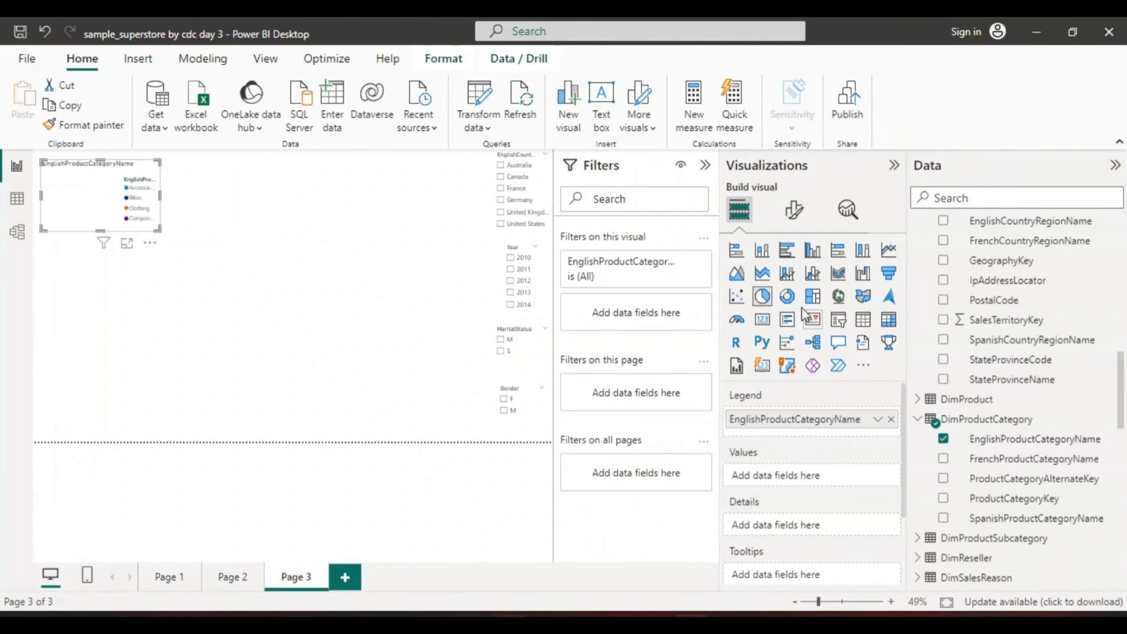
click(942, 439)
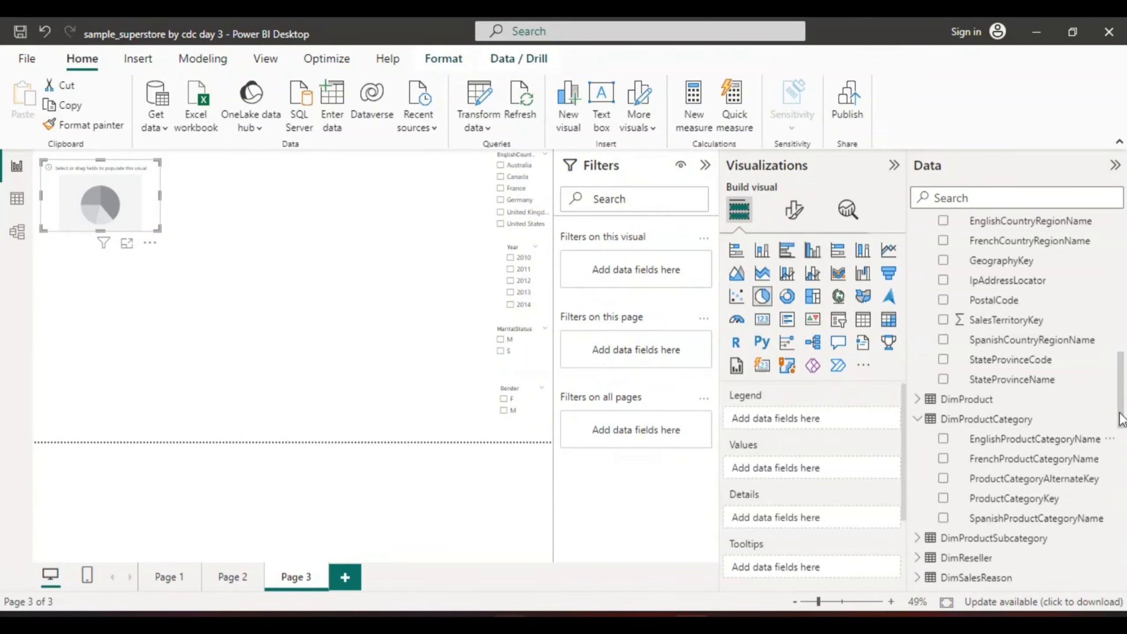
drag(1121, 415, 1126, 532)
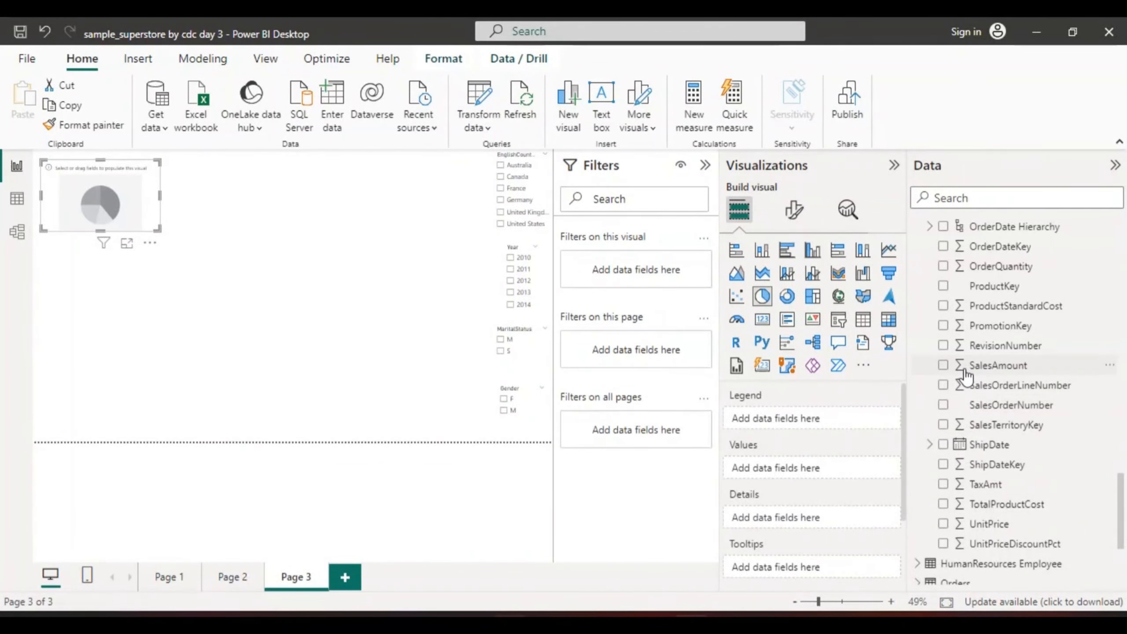
click(944, 365)
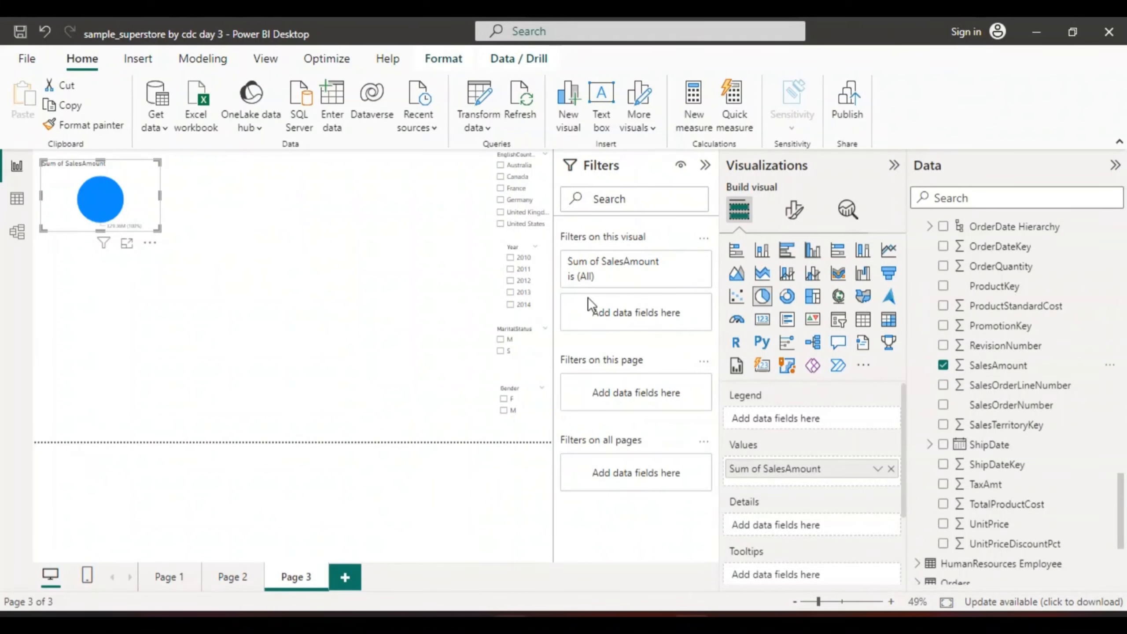
Test the country slicer on the pie chart with Australia and Canada, leaving no country selected
click(501, 168)
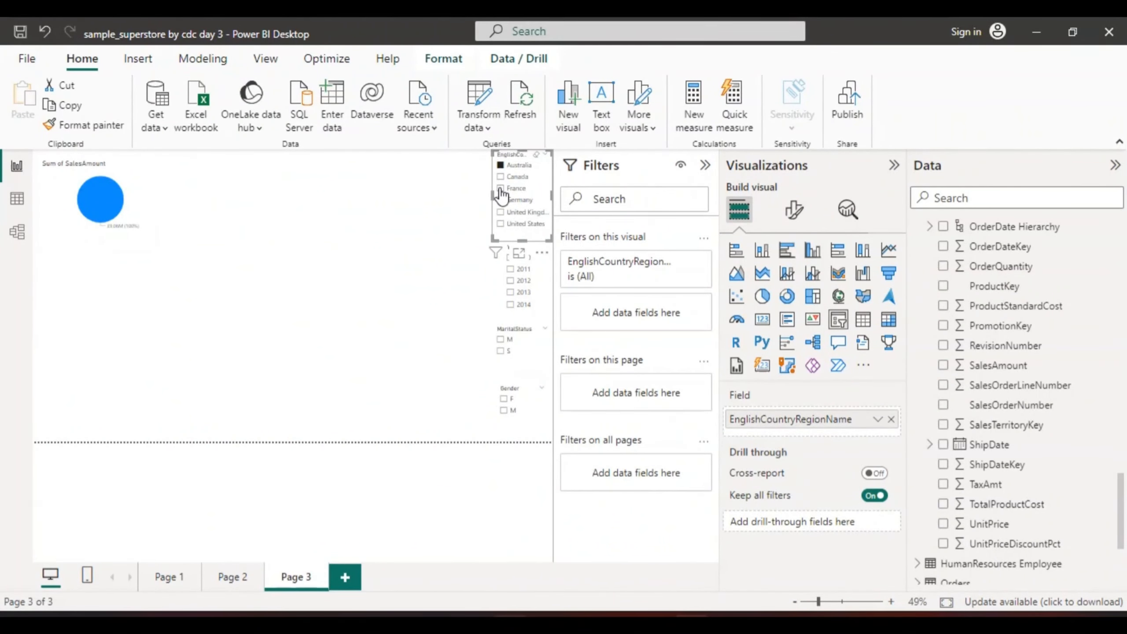
click(501, 177)
click(501, 177)
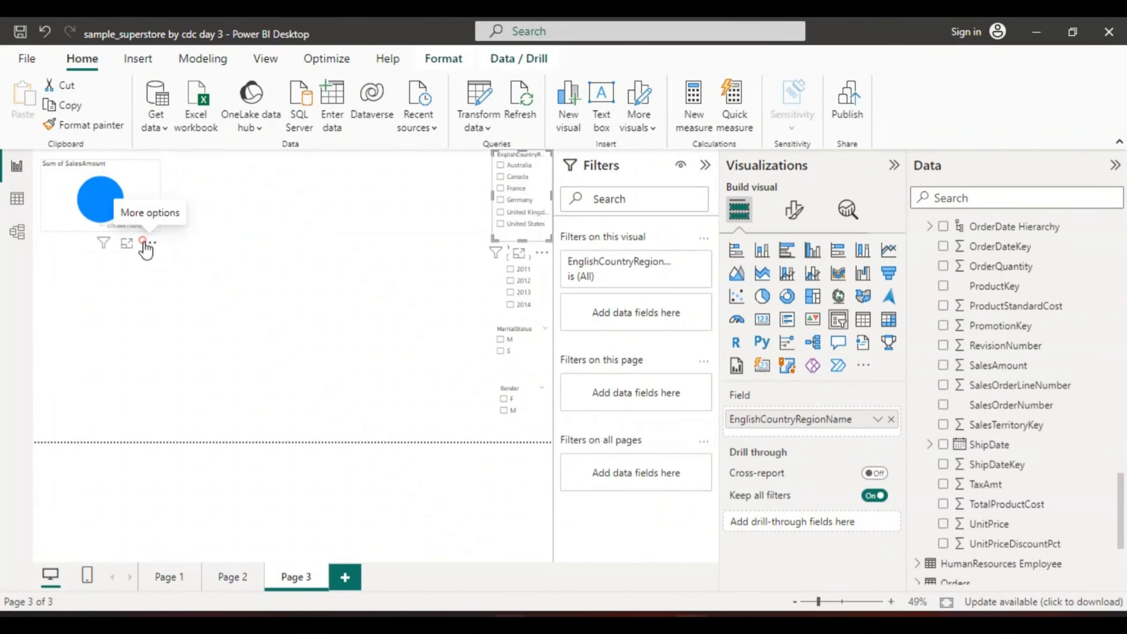
View the SalesAmount pie chart in focus mode and return to the report page
click(144, 242)
click(111, 255)
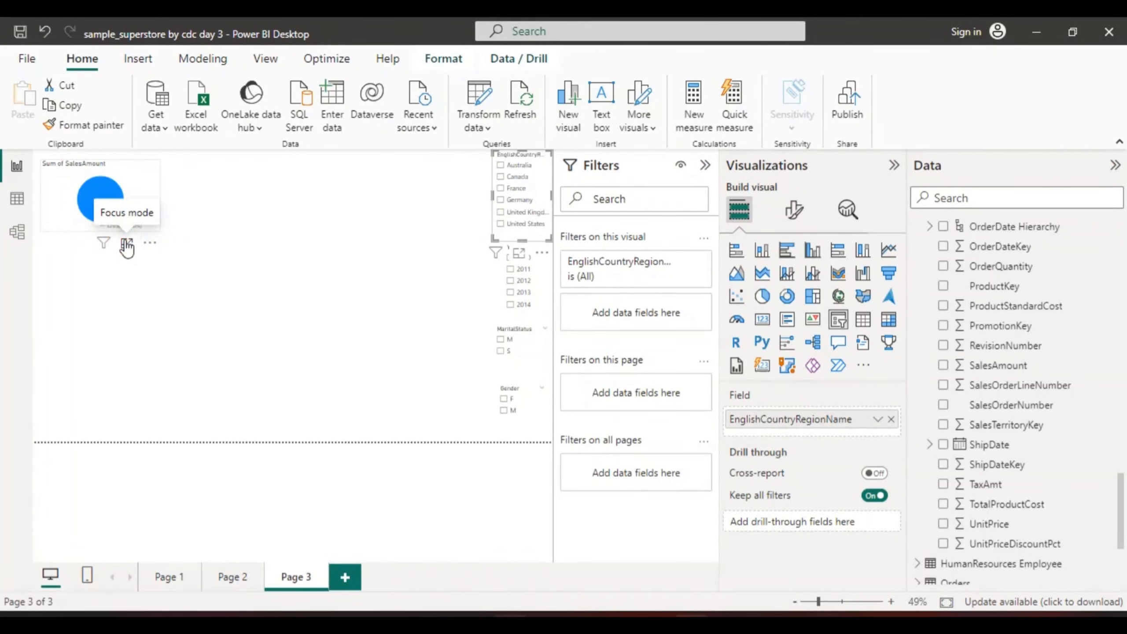
click(126, 244)
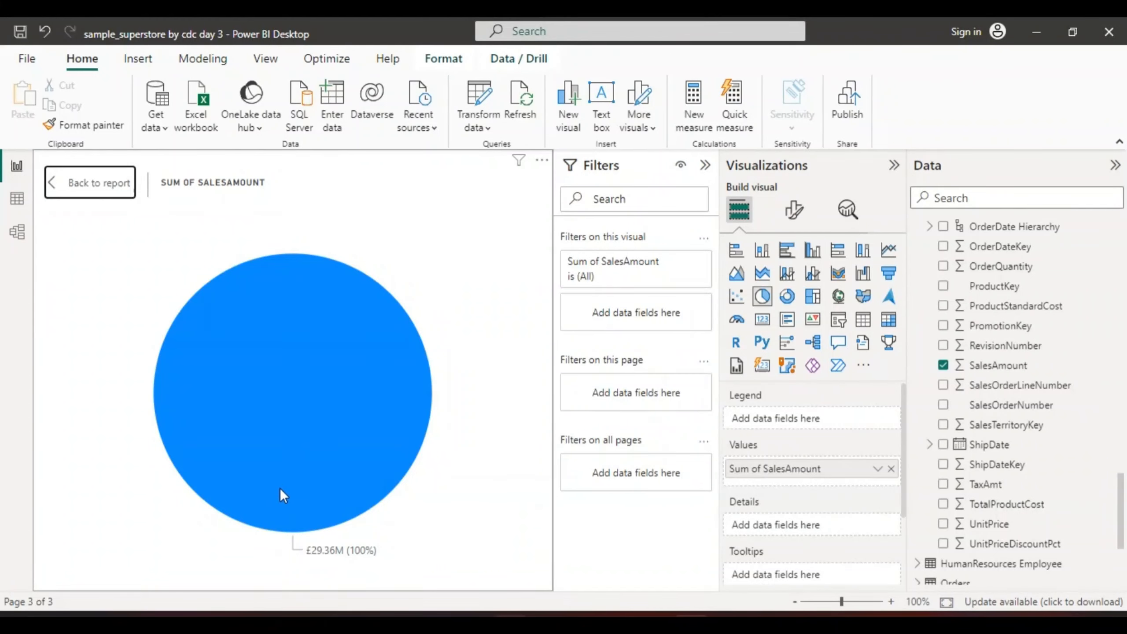
mouse_move(281, 488)
click(48, 184)
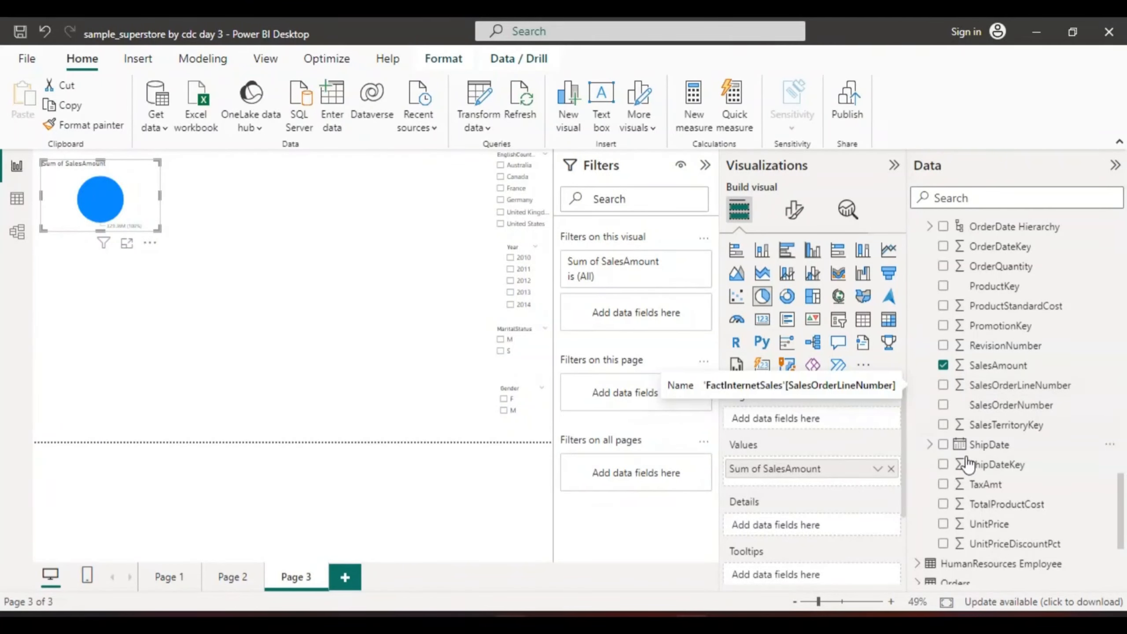
Turn the SalesAmount pie chart into a shorter card visual showing OrderQuantity from FactInternetSales instead
click(943, 366)
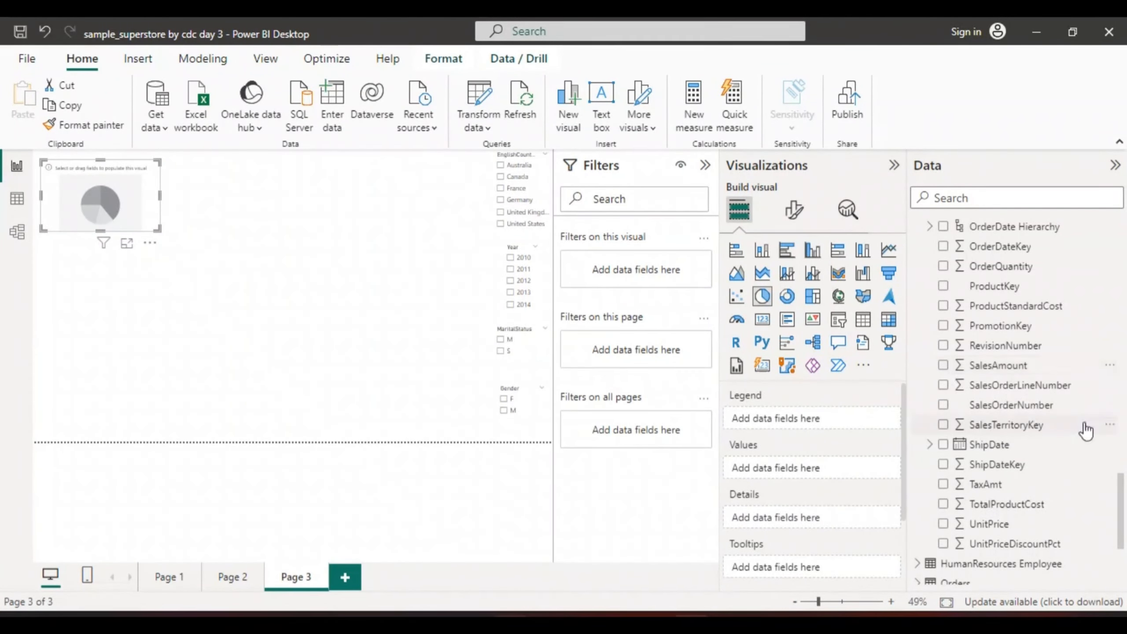
click(943, 266)
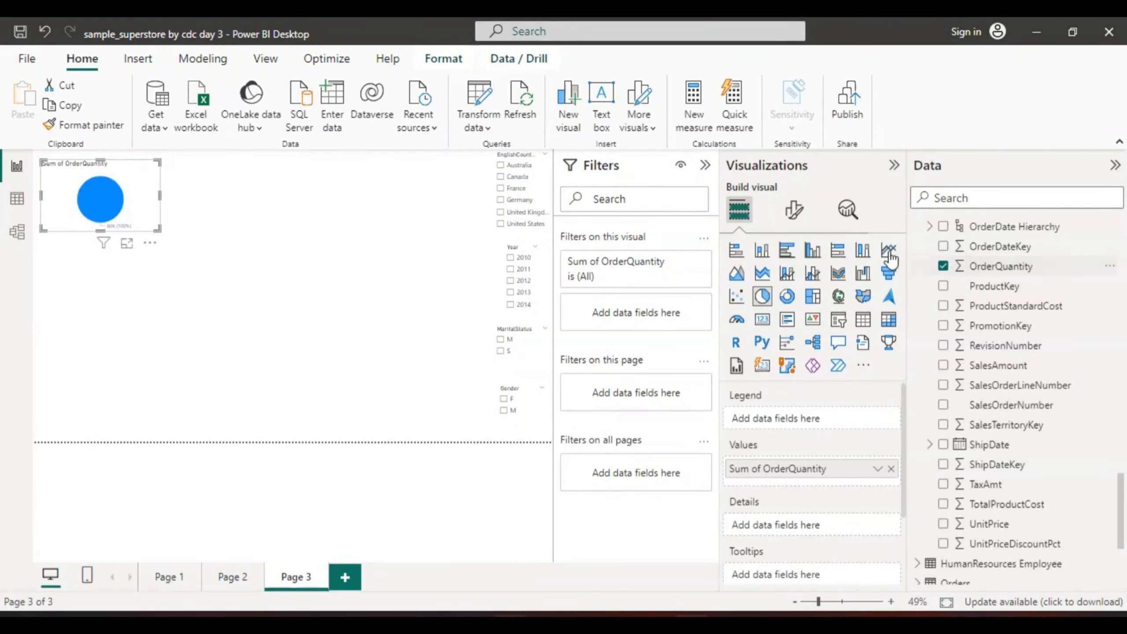
click(762, 320)
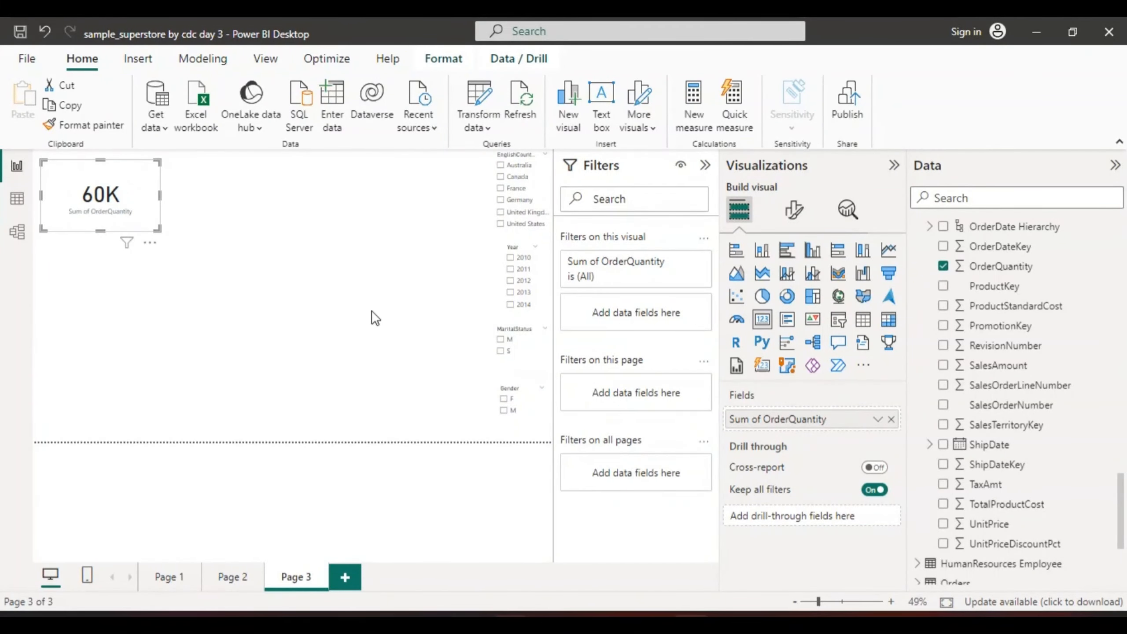
drag(100, 230, 118, 180)
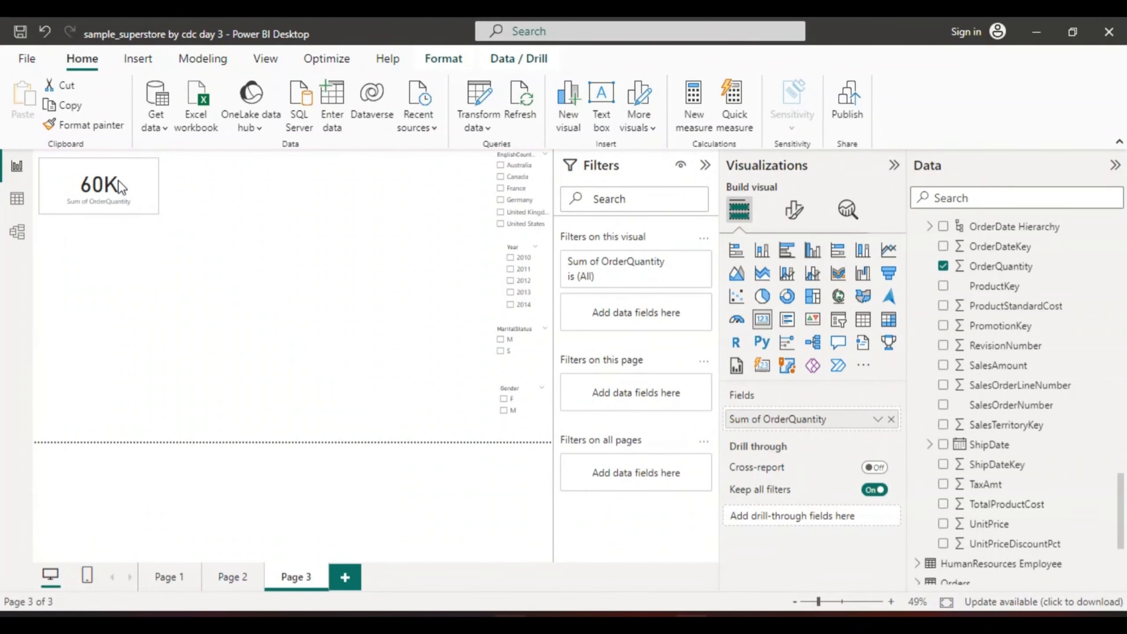
click(211, 184)
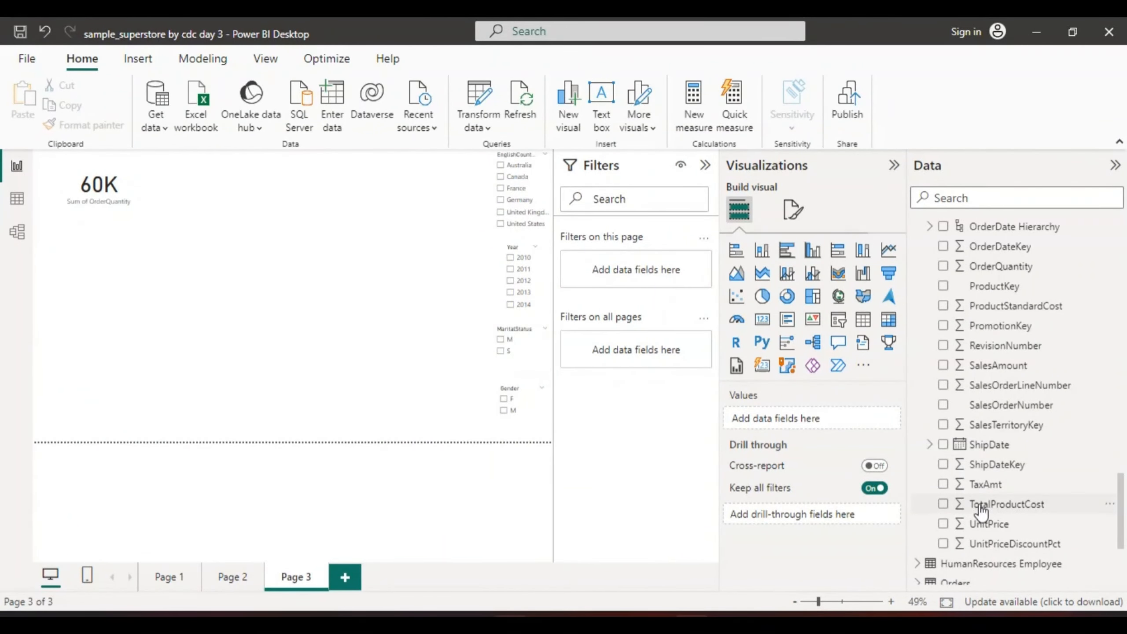
Try a new column chart with TaxAmt, clear the field again, and collapse the FactInternetSales table
click(982, 489)
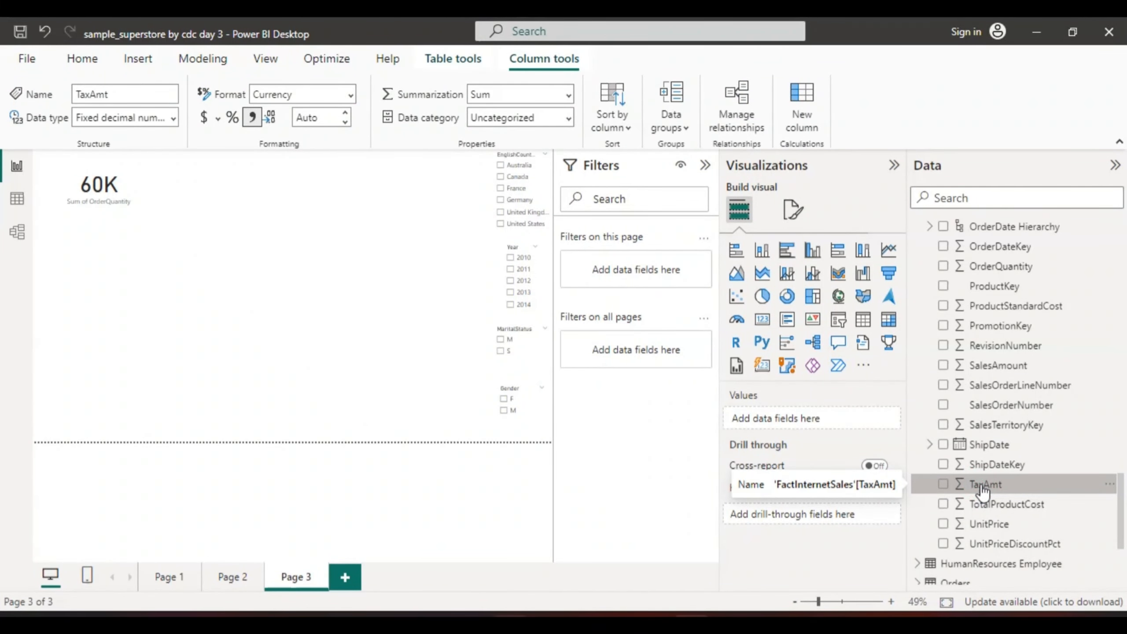
click(940, 479)
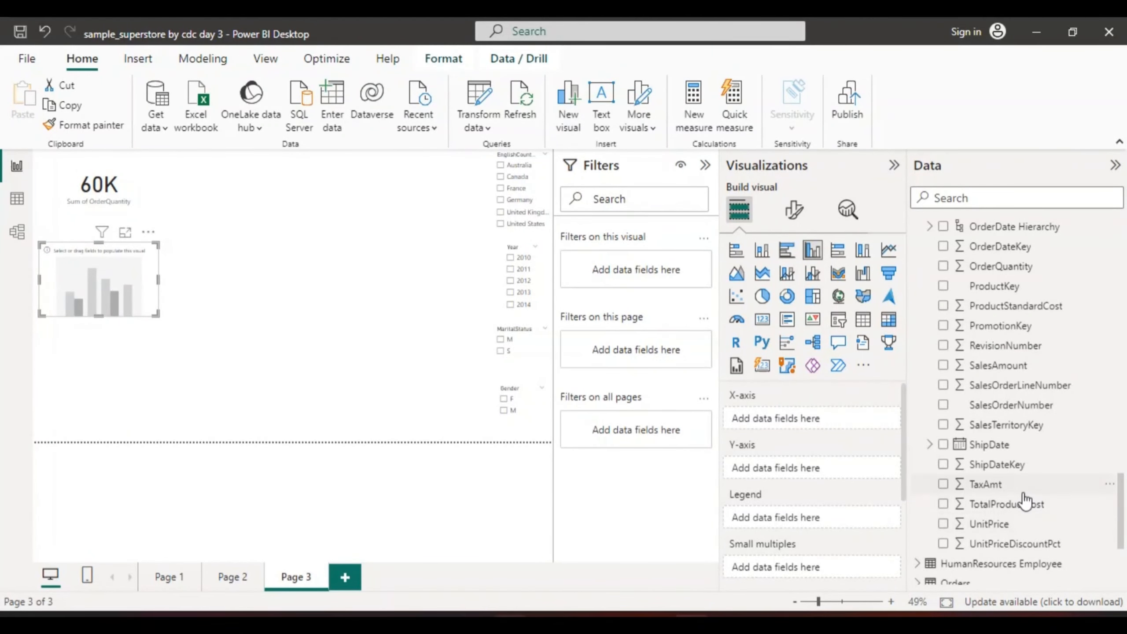
click(929, 444)
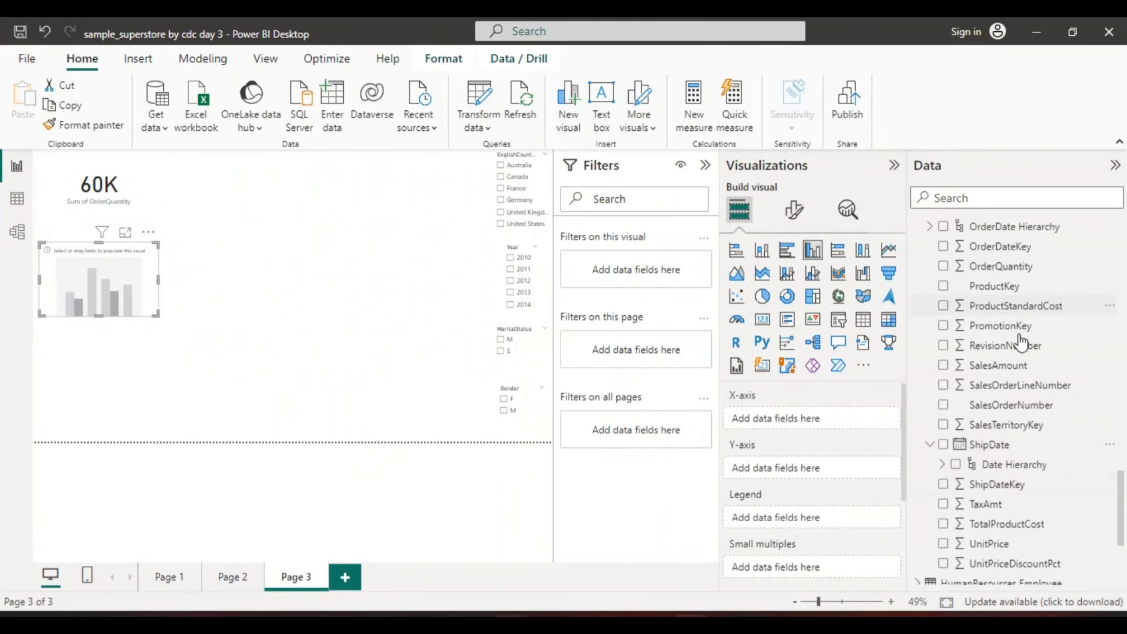
drag(1122, 494, 1122, 437)
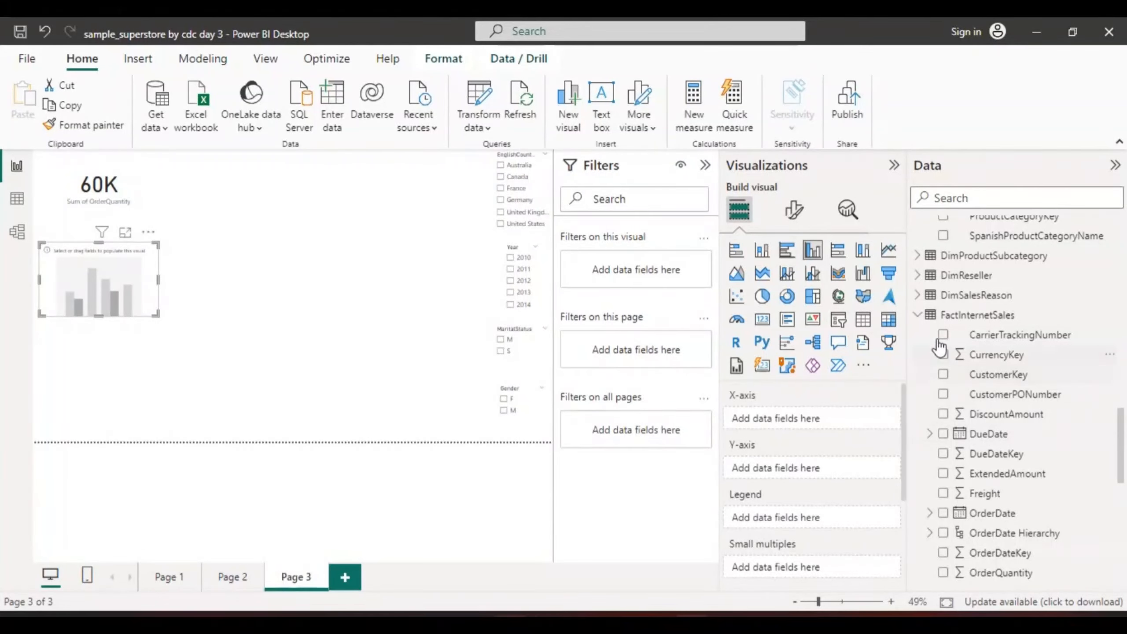
click(917, 315)
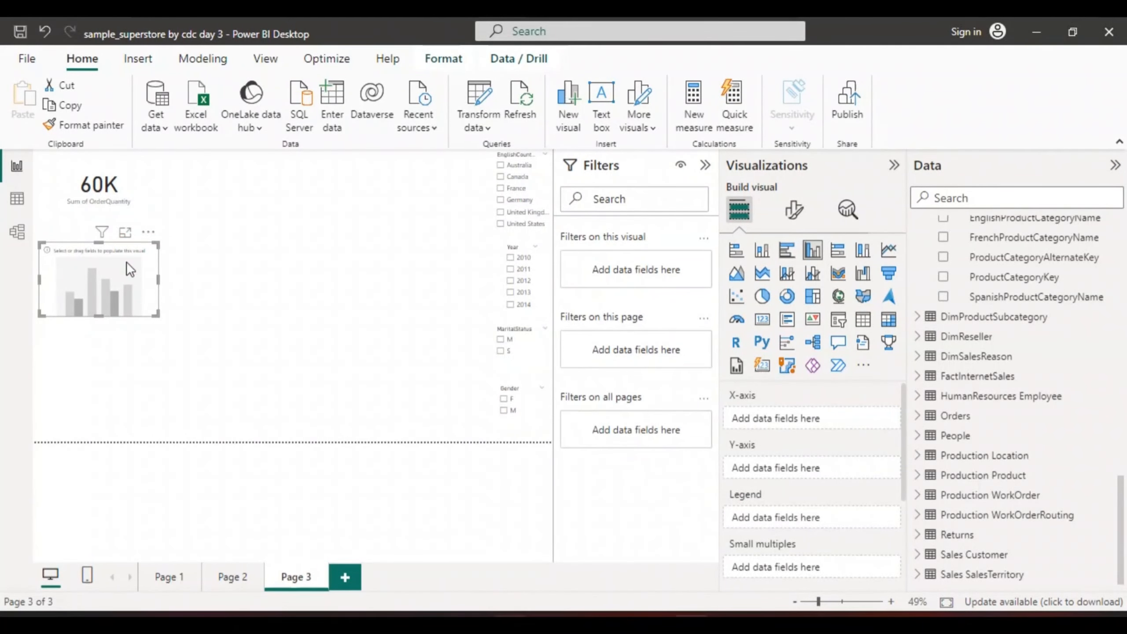
Remove the empty column chart below the OrderQuantity card
click(202, 262)
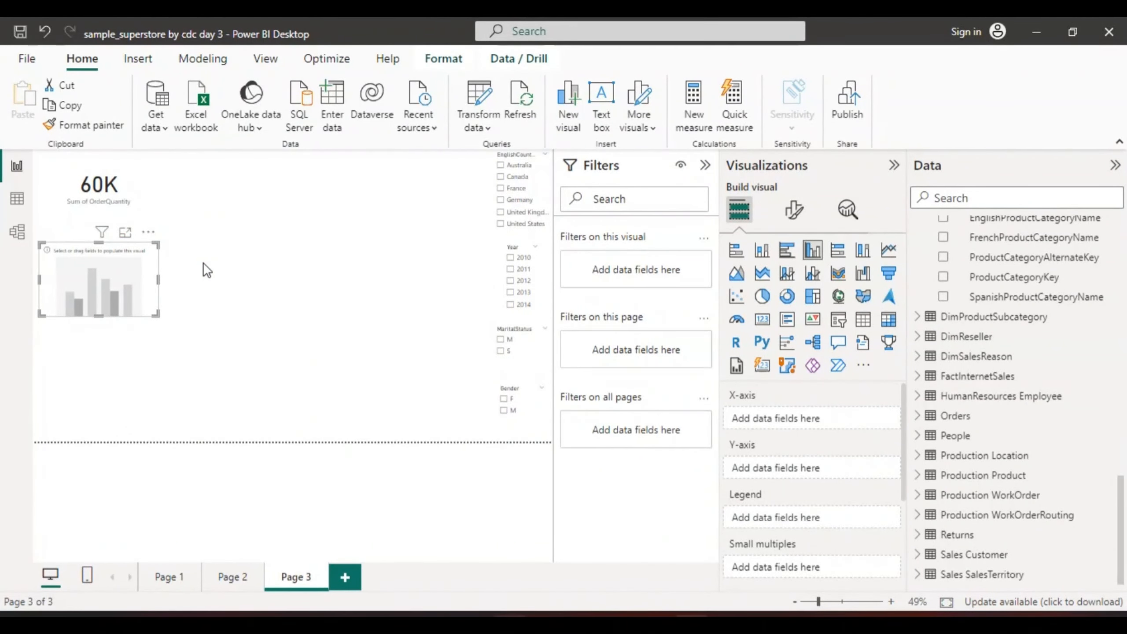
click(127, 280)
right_click(129, 283)
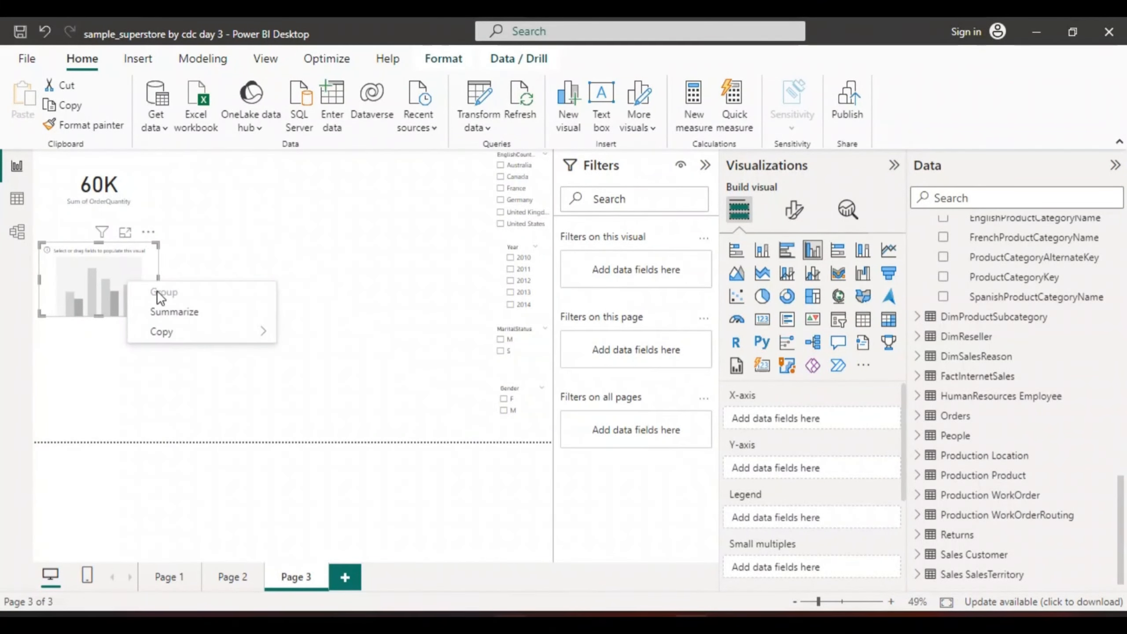
click(115, 286)
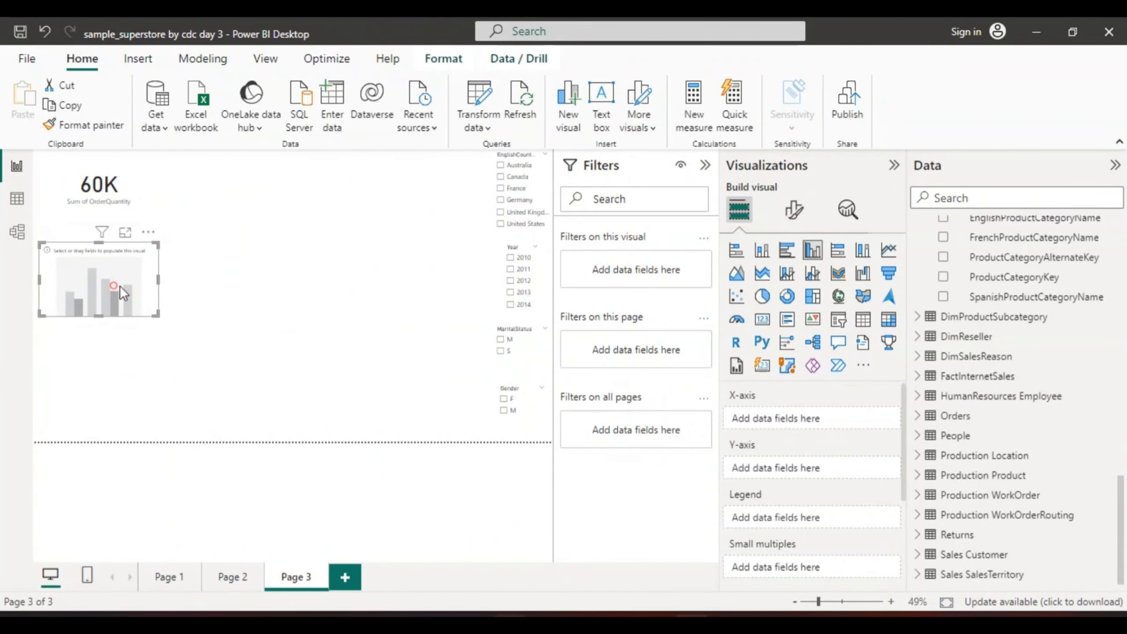
right_click(134, 284)
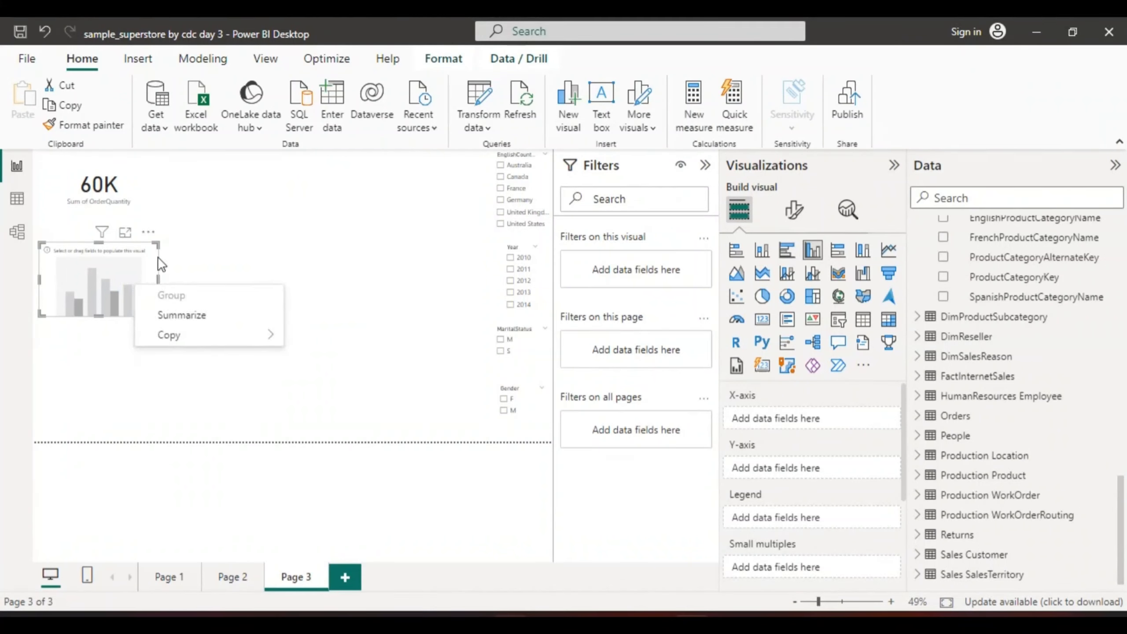
click(143, 231)
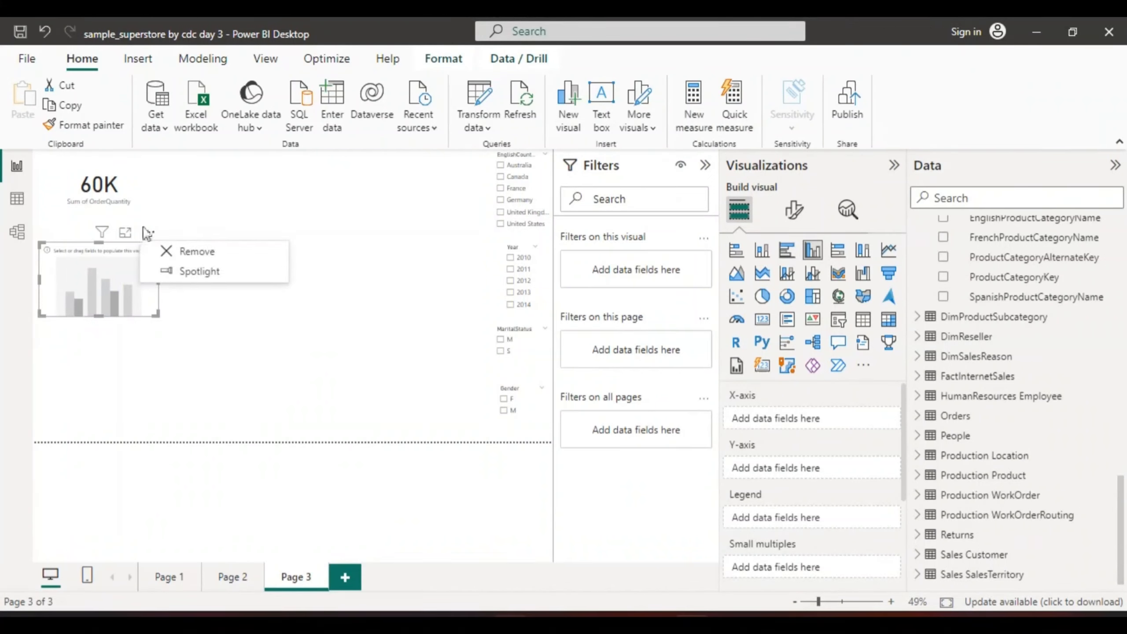
click(192, 253)
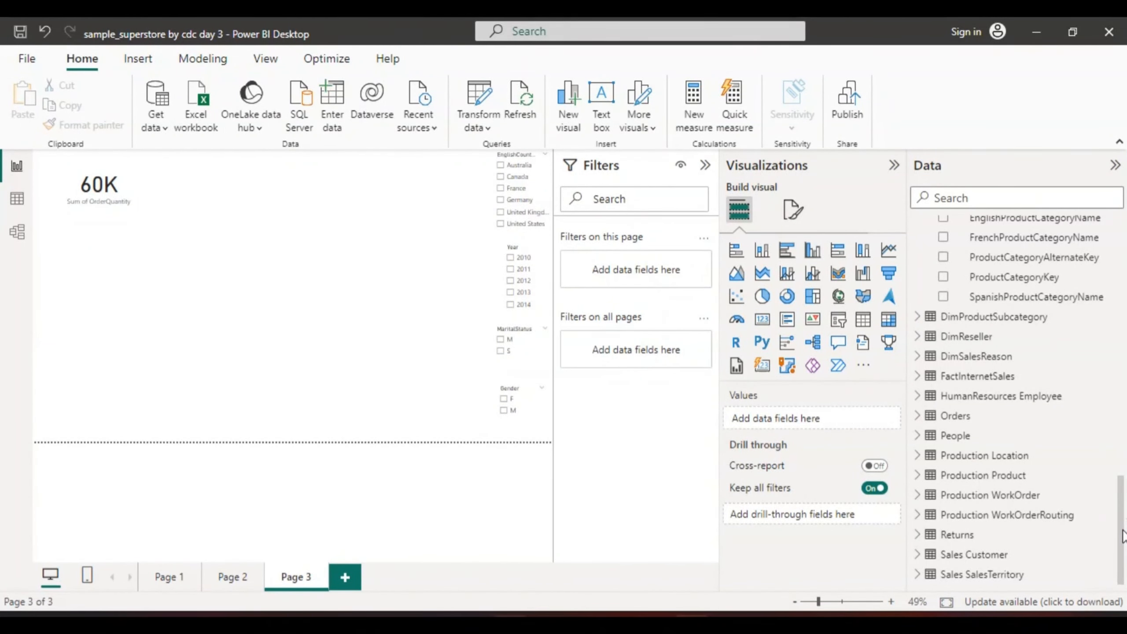
Create a table of EnglishProductSubcategoryName from DimProductSubcategory below the OrderQuantity card and extend the table downward
drag(1122, 513, 1114, 475)
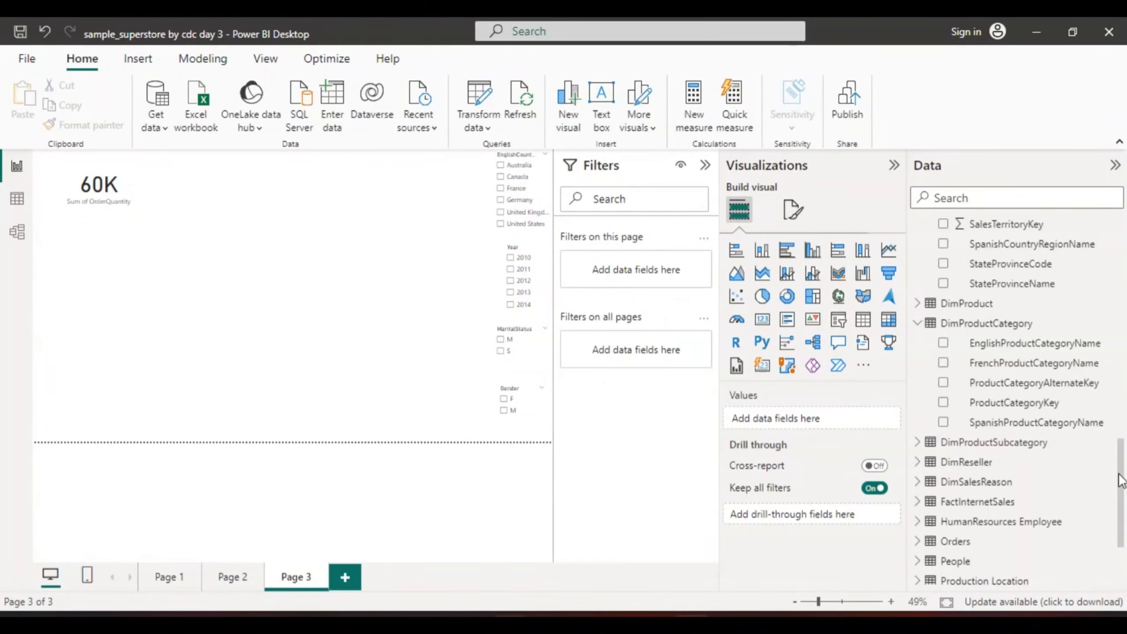
drag(1117, 472, 1122, 514)
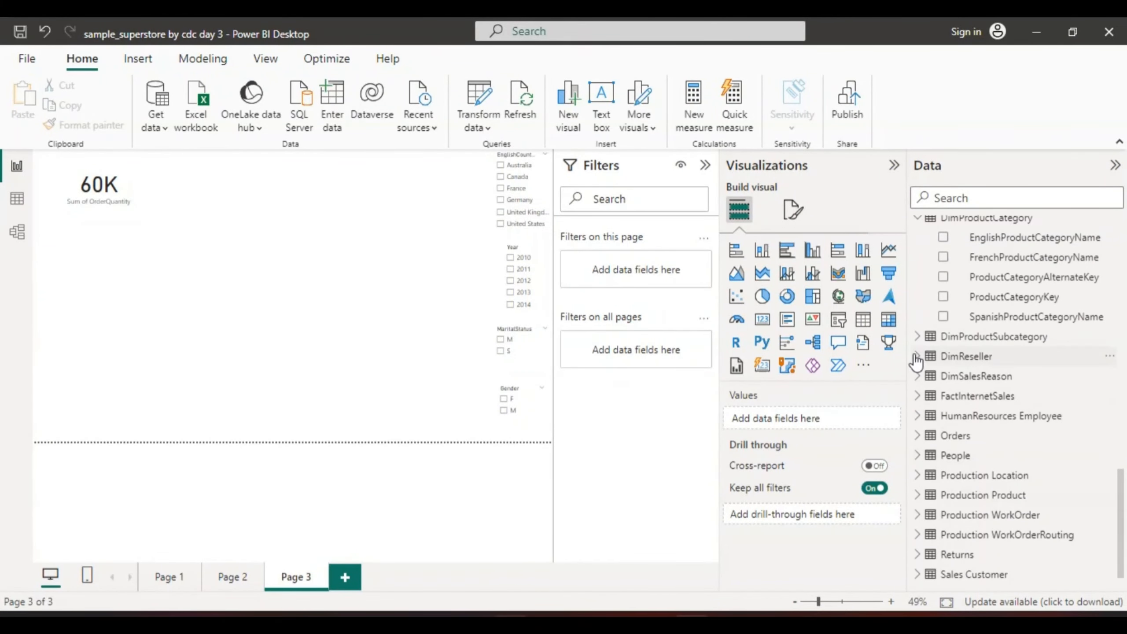
click(916, 336)
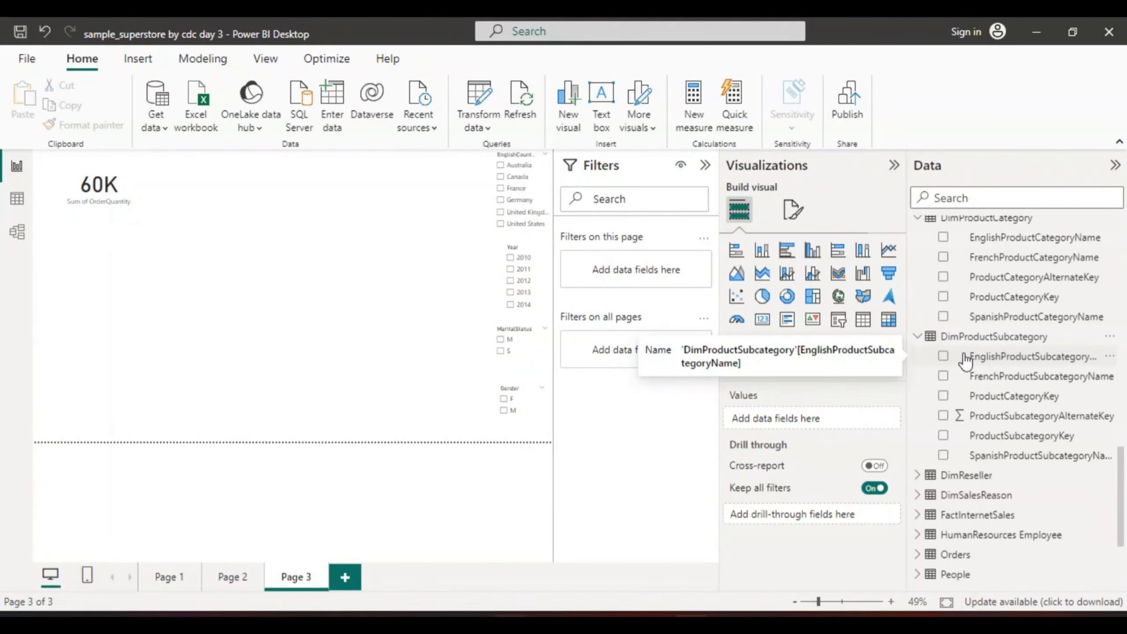
click(943, 358)
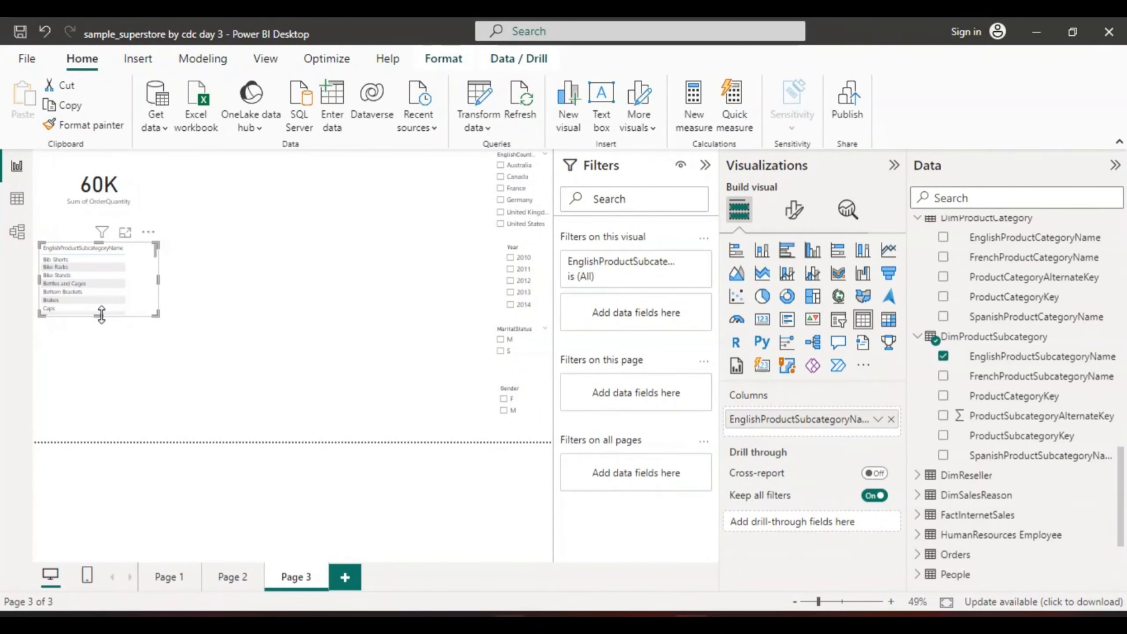
drag(102, 314, 111, 404)
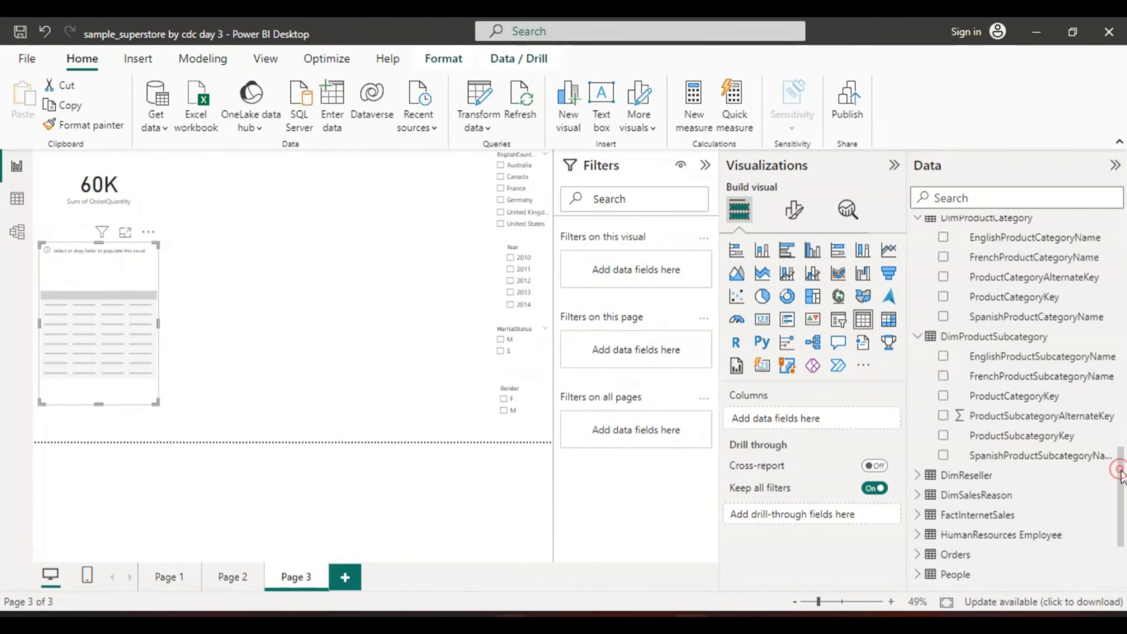
Look through the DimProduct and neighbouring table fields for a field to fill the empty table visual
drag(1122, 477, 1121, 436)
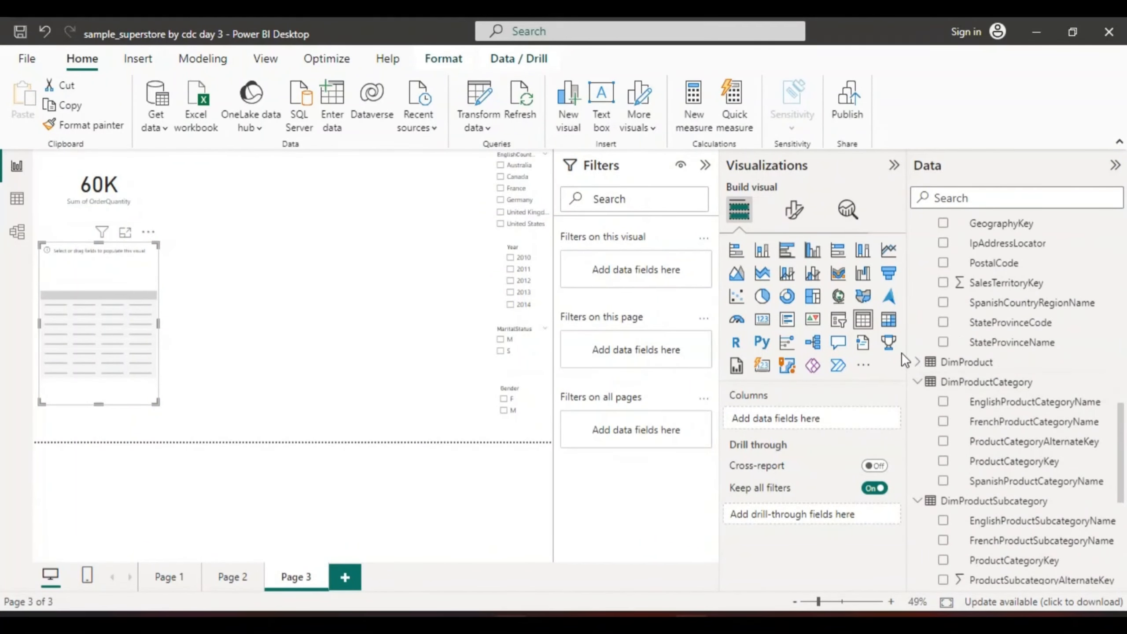
click(917, 364)
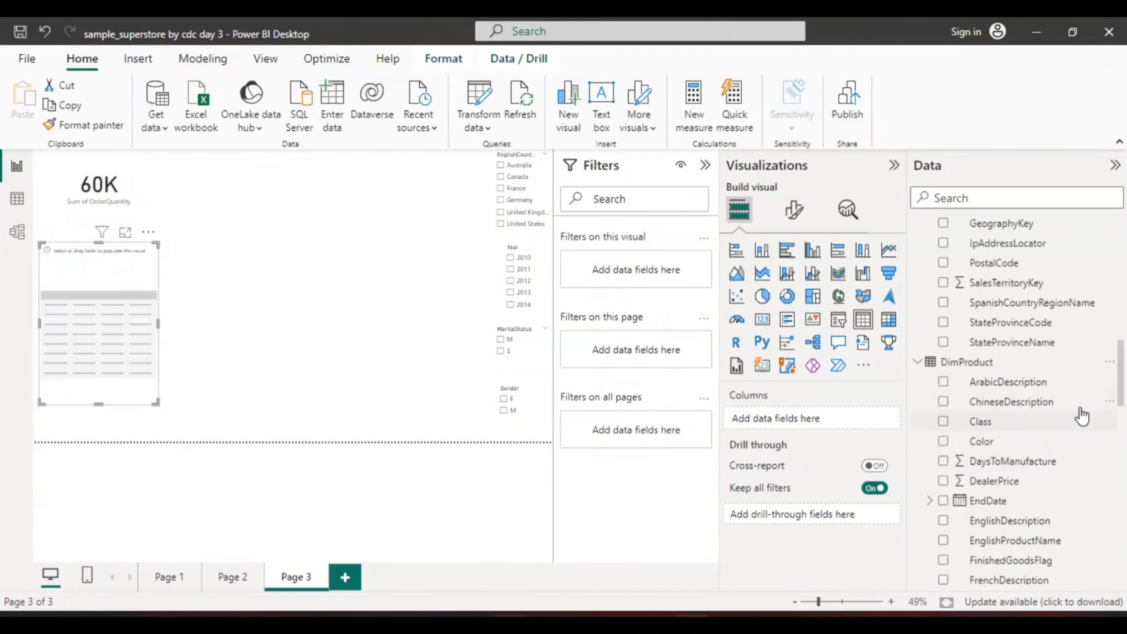
drag(1123, 390, 1113, 421)
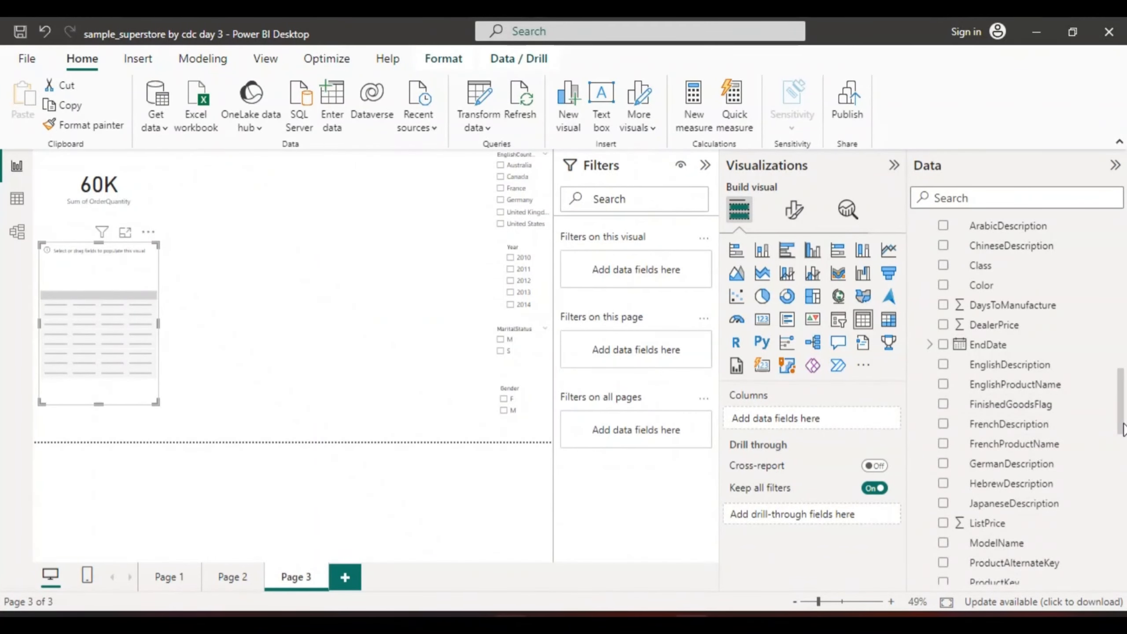
scroll(1121, 393, up, 3)
scroll(1122, 390, up, 4)
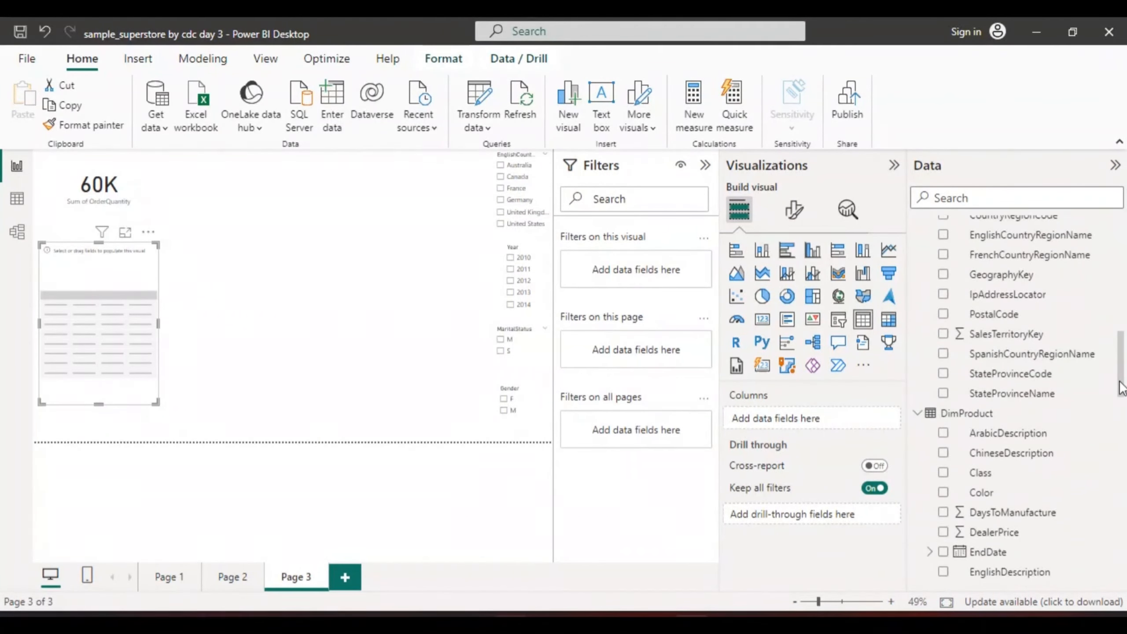
scroll(1118, 373, up, 2)
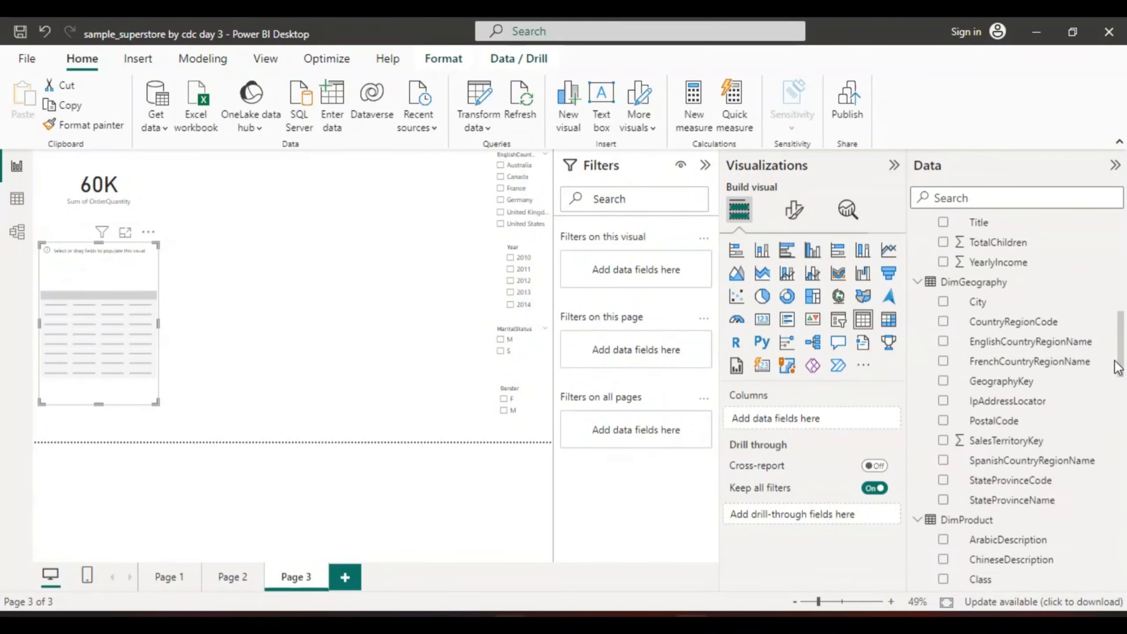
scroll(1115, 356, up, 1)
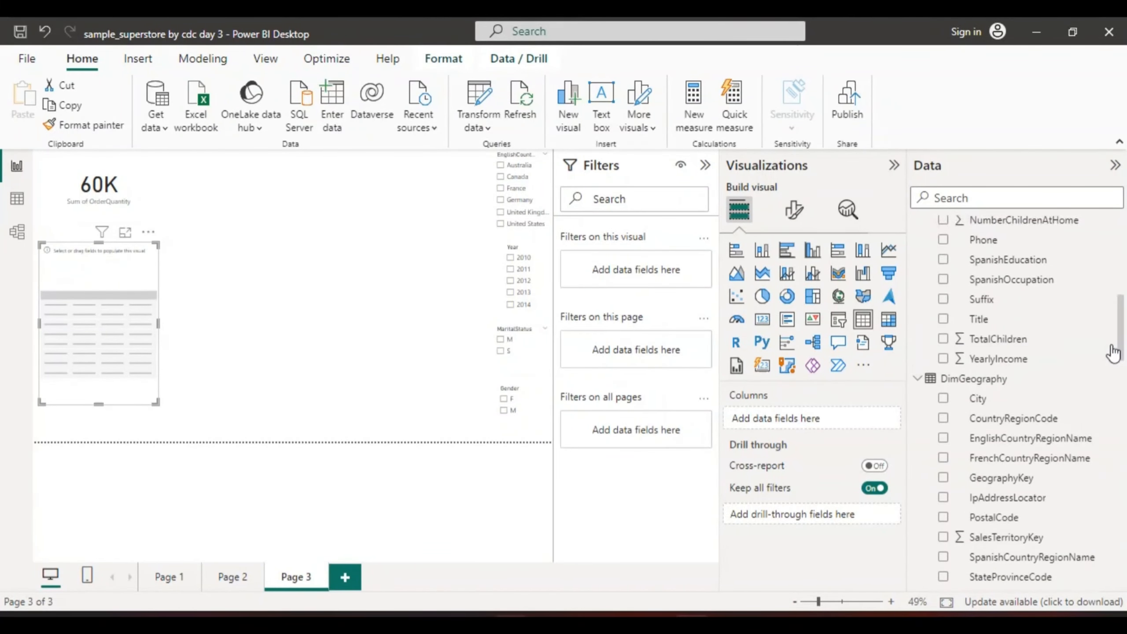
Inspect the data of the DimProductSubcategory and DimProductCategory tables, and return to the report page
click(16, 199)
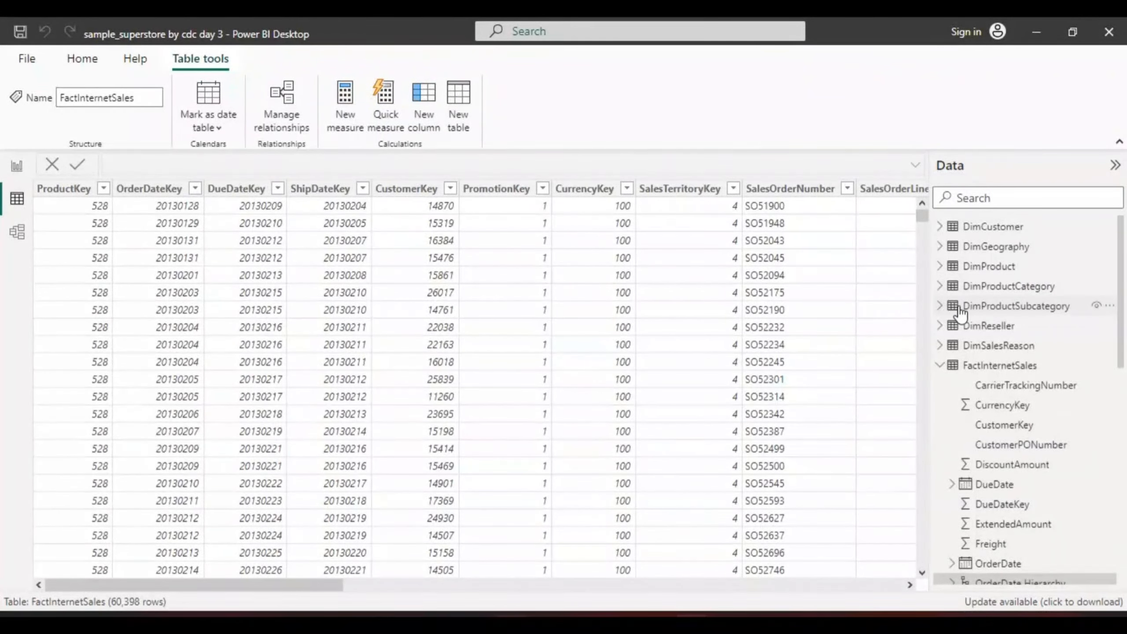
click(981, 309)
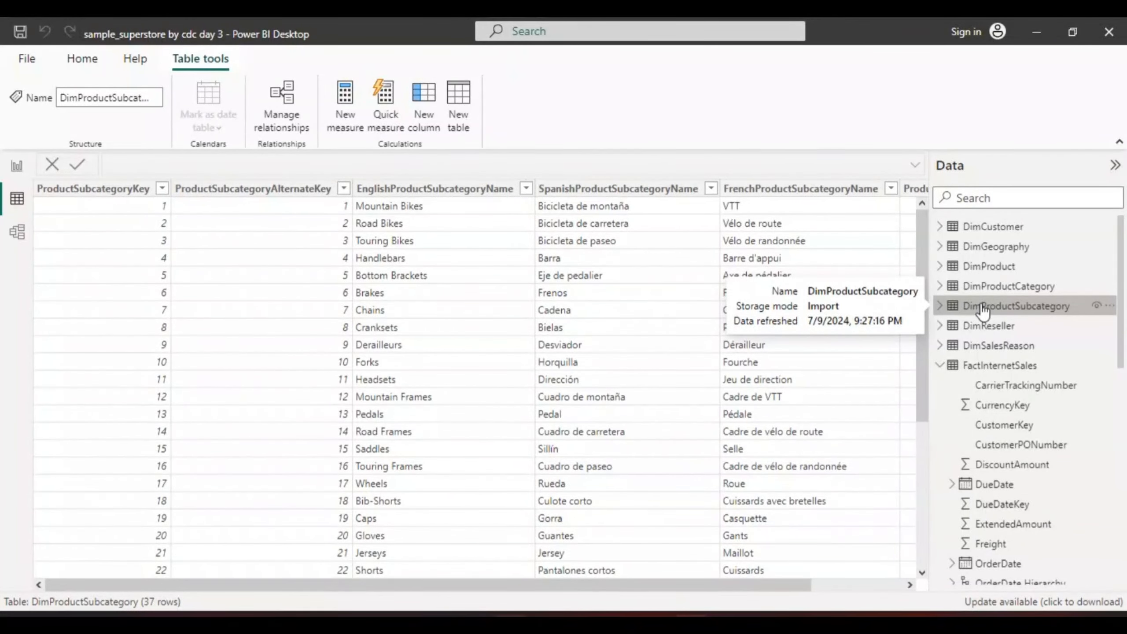
click(1002, 288)
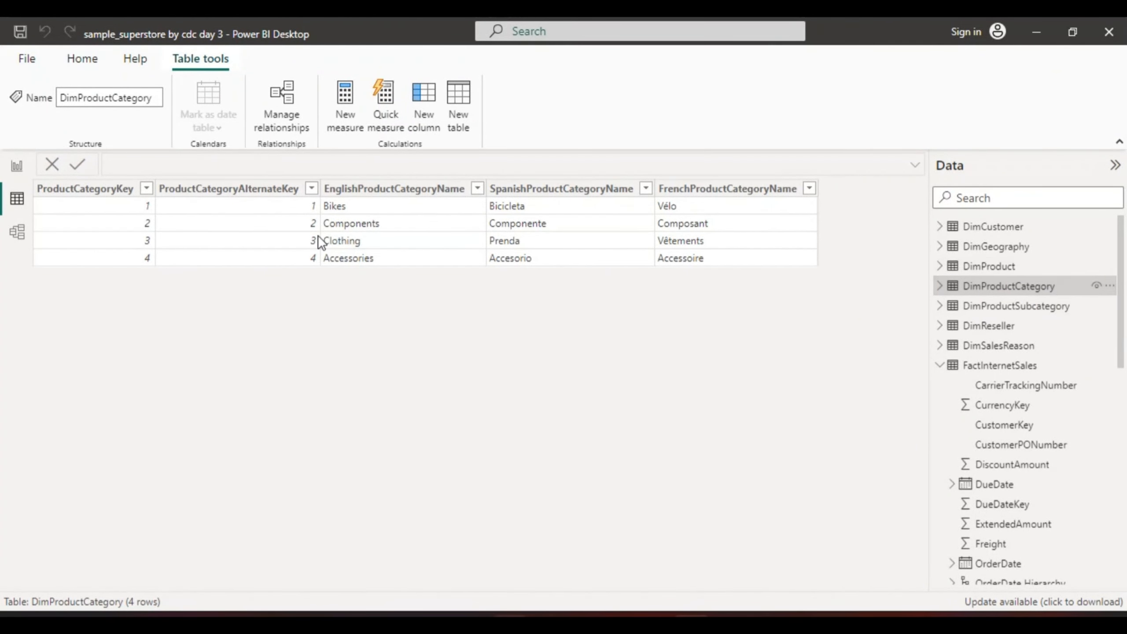
click(17, 165)
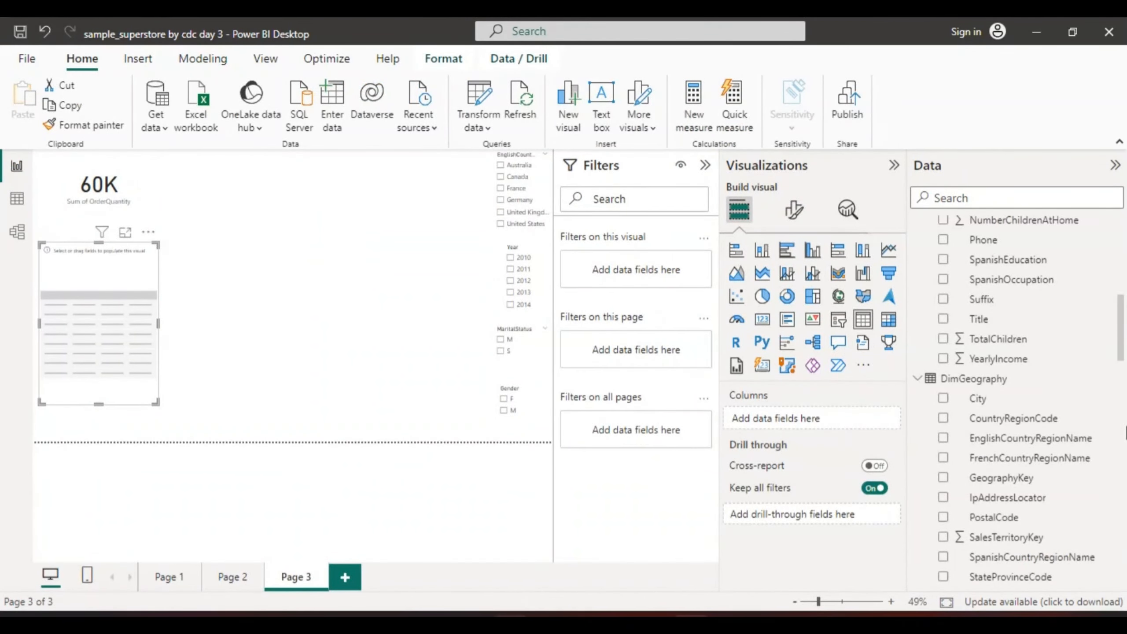
Fill the empty table visual with EnglishProductCategoryName from DimProductCategory
drag(1120, 358, 1126, 487)
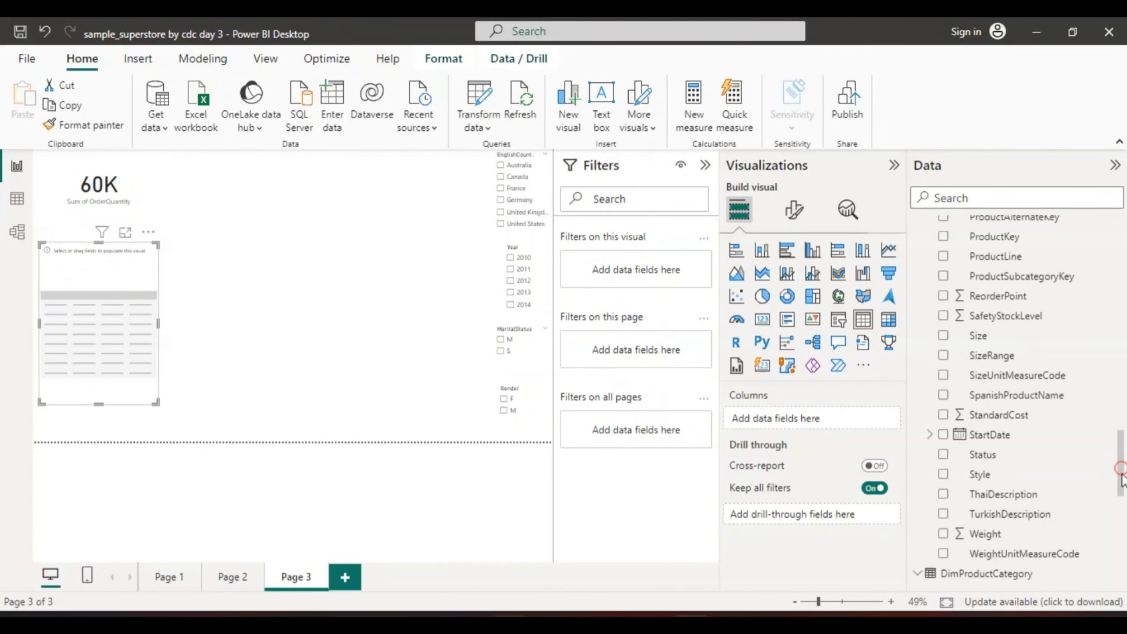
drag(1124, 475, 1123, 519)
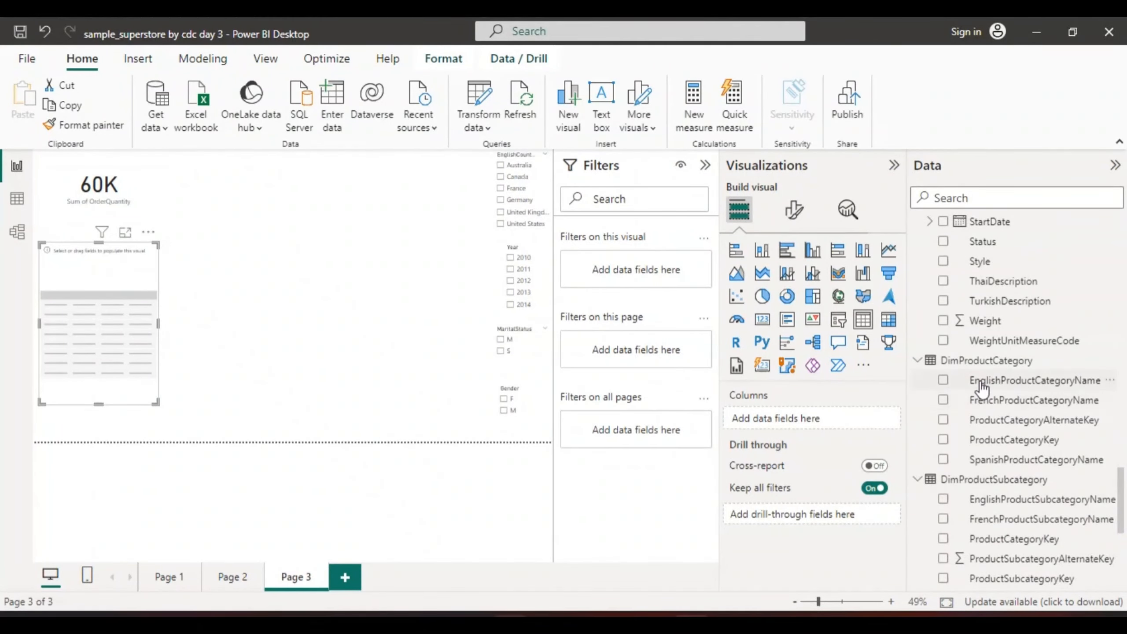
click(943, 381)
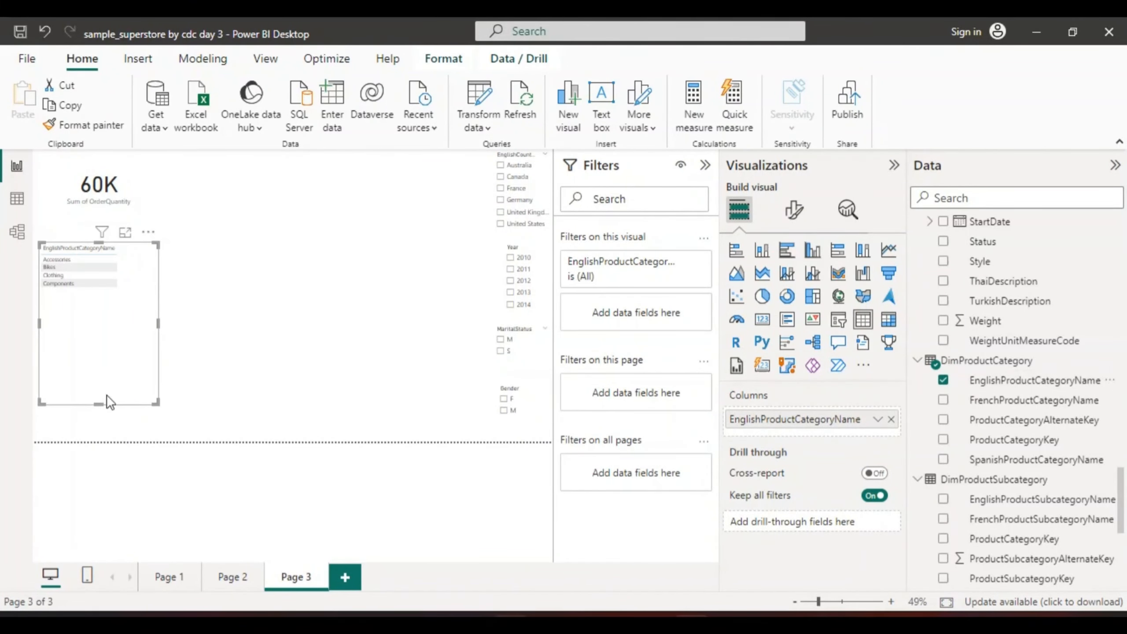
Add SalesAmount from FactInternetSales to the product category table, and resize the table shorter and wider to fit both columns
drag(95, 408, 86, 300)
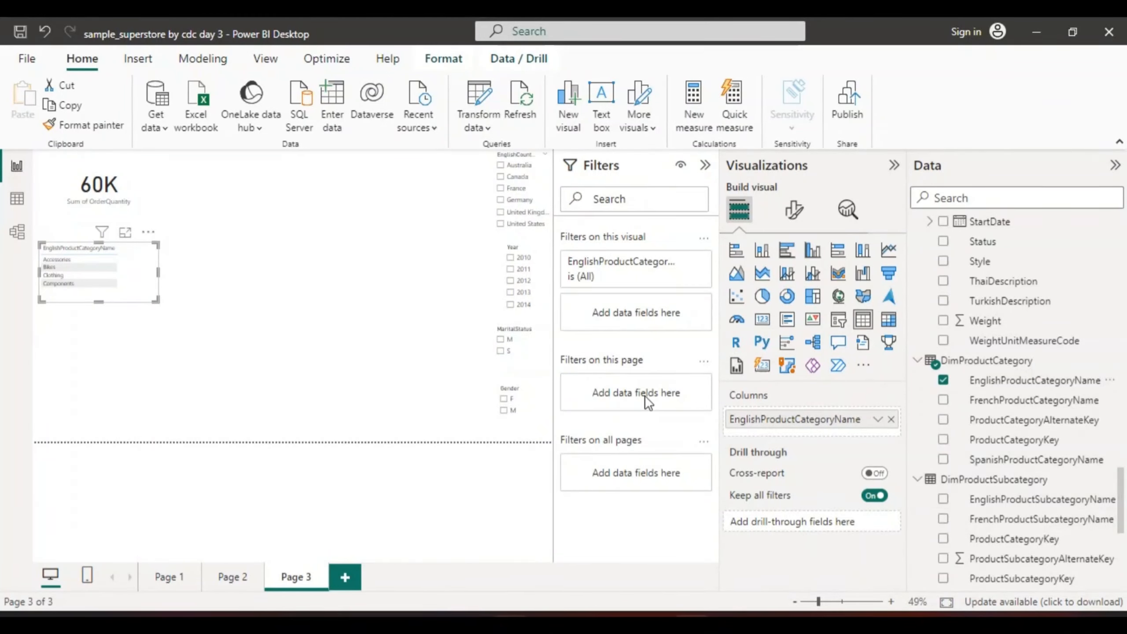
drag(99, 302, 98, 324)
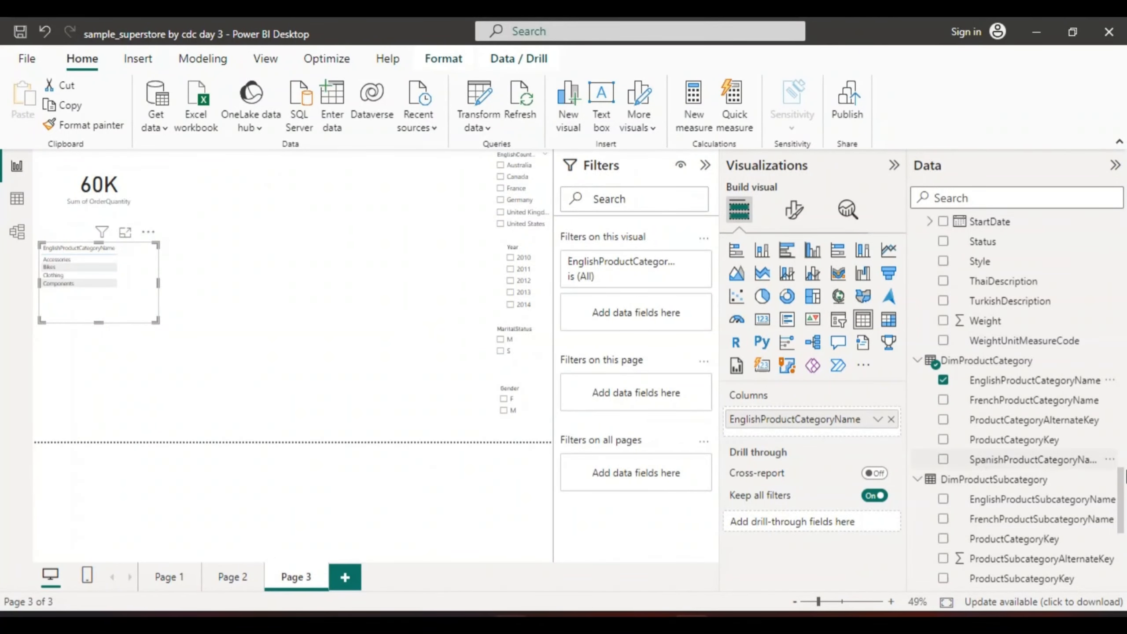
drag(1122, 501, 1125, 532)
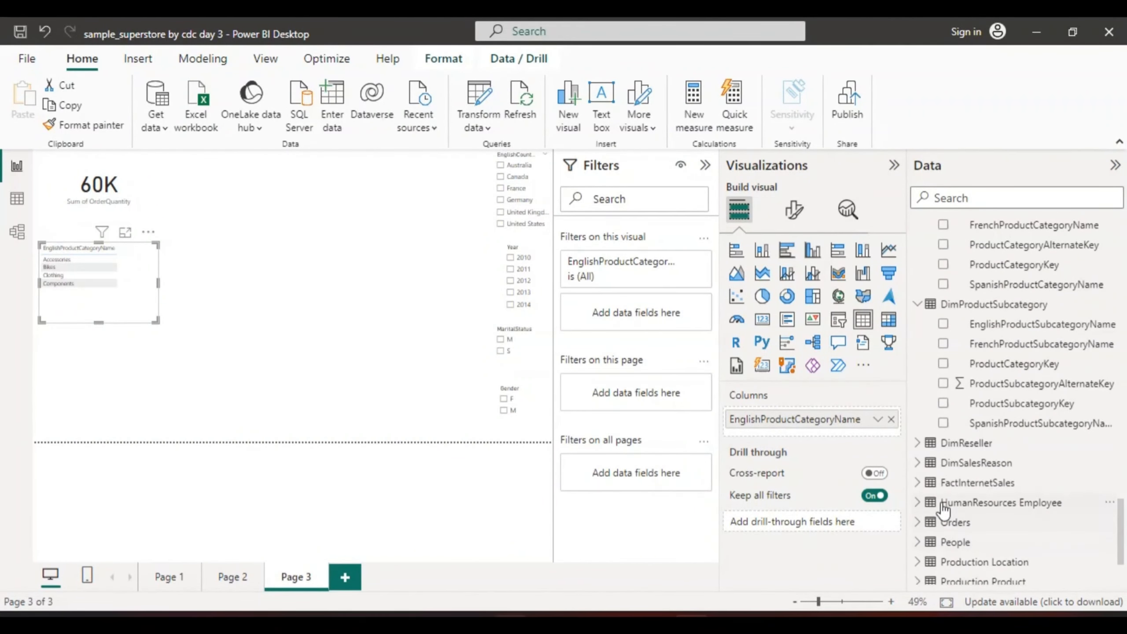
click(915, 484)
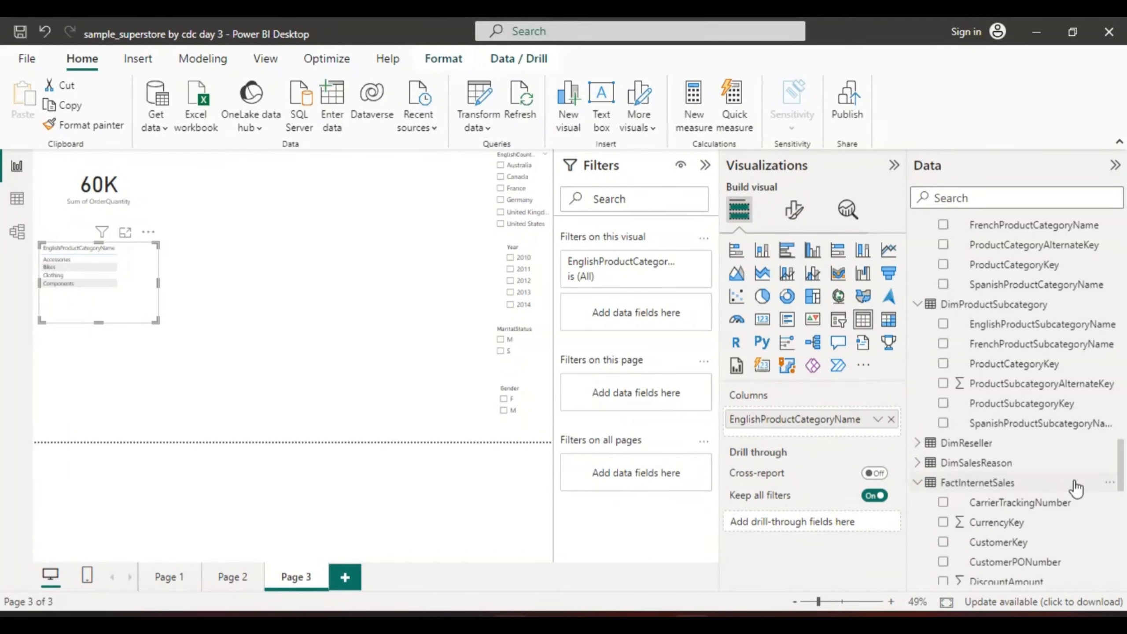
drag(1118, 459, 1120, 515)
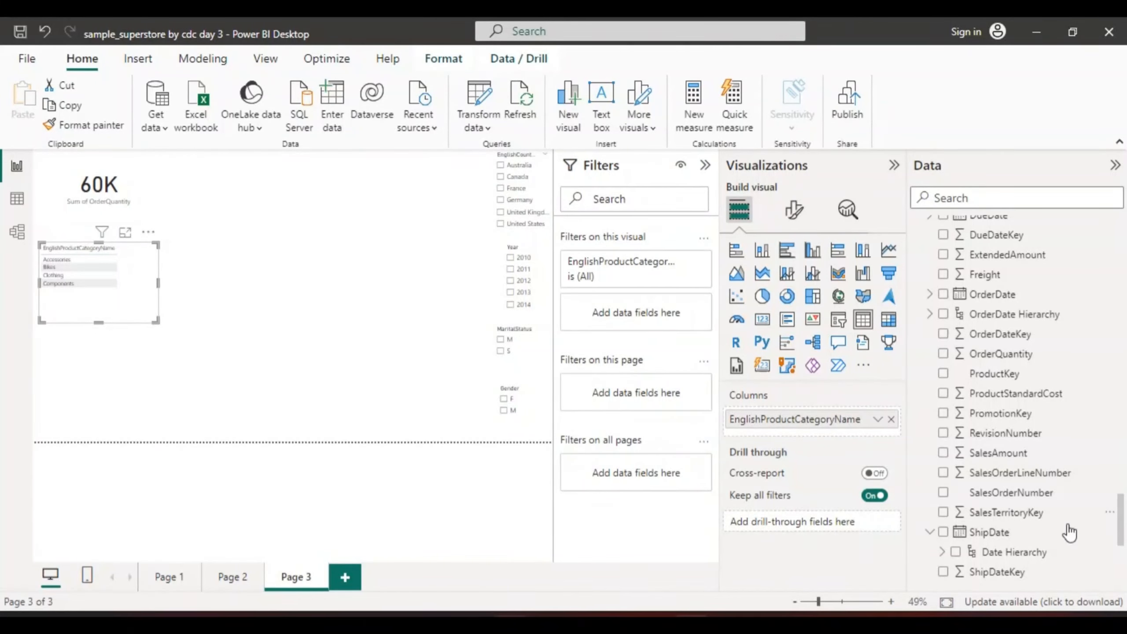
click(943, 453)
click(943, 453)
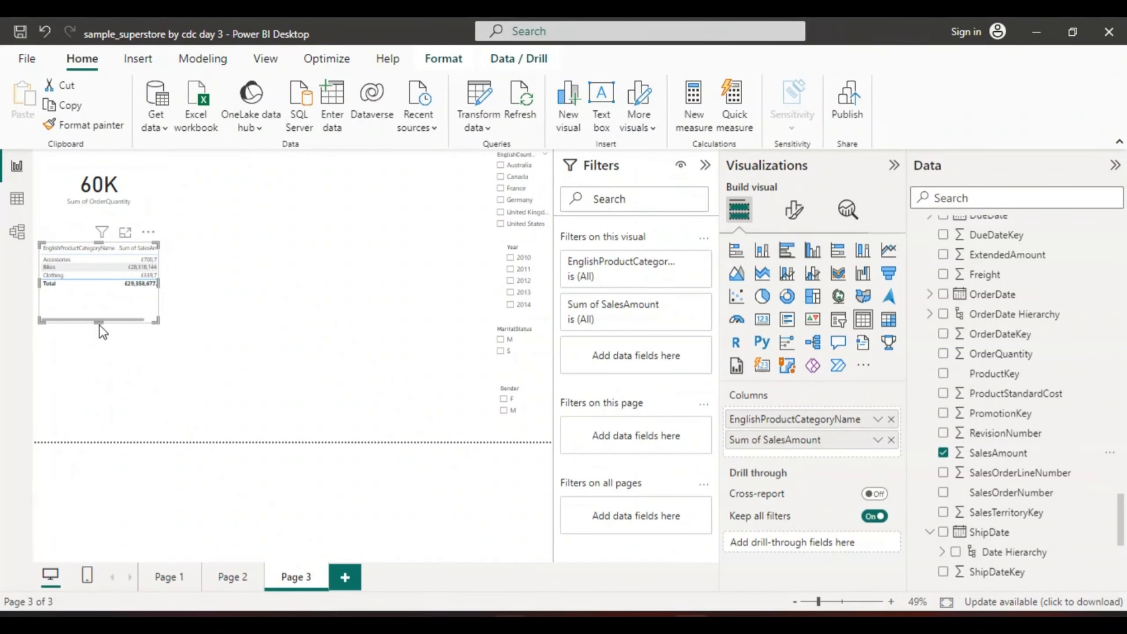
mouse_move(98, 322)
mouse_down()
mouse_move(101, 358)
mouse_move(102, 314)
mouse_up()
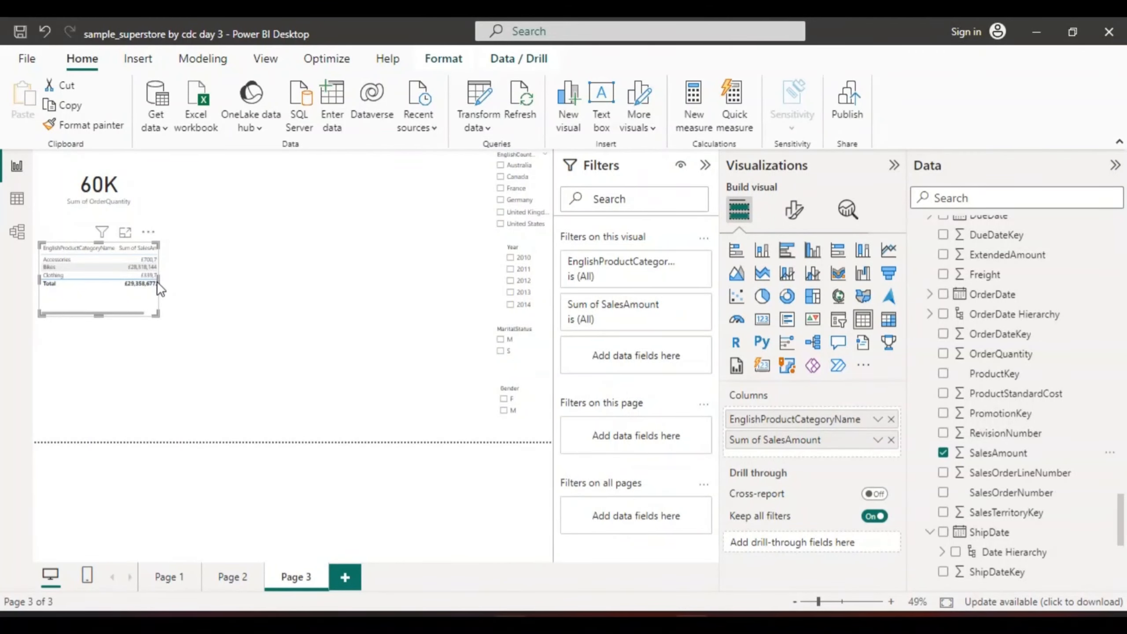
drag(156, 282, 178, 281)
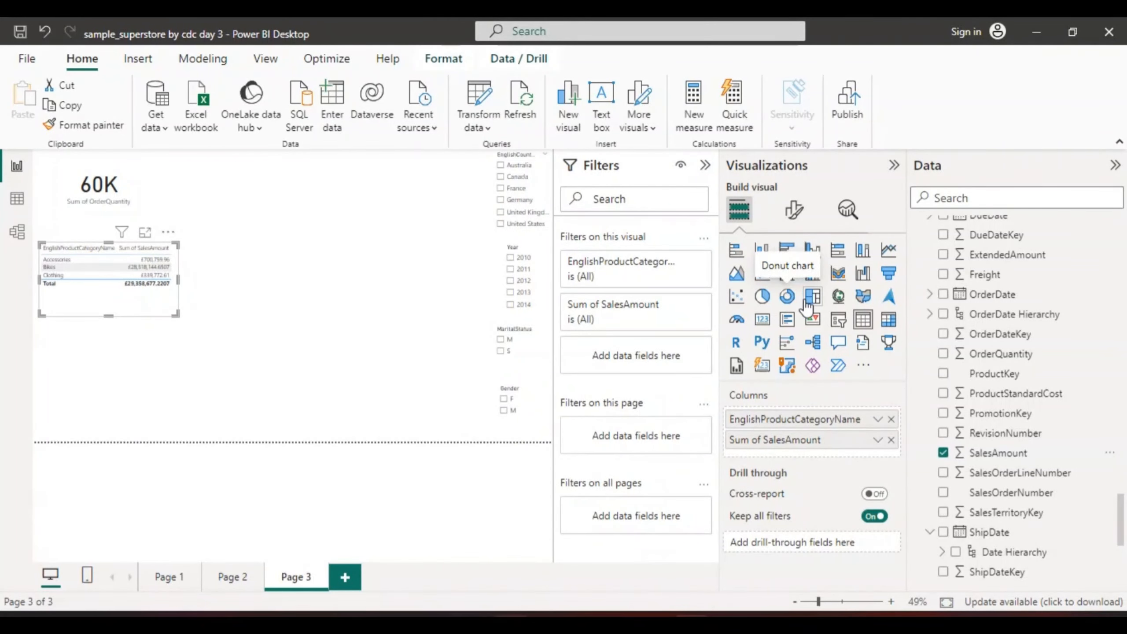
Convert the product category sales table into a donut chart and make the visual taller and narrower below the OrderQuantity card
click(787, 297)
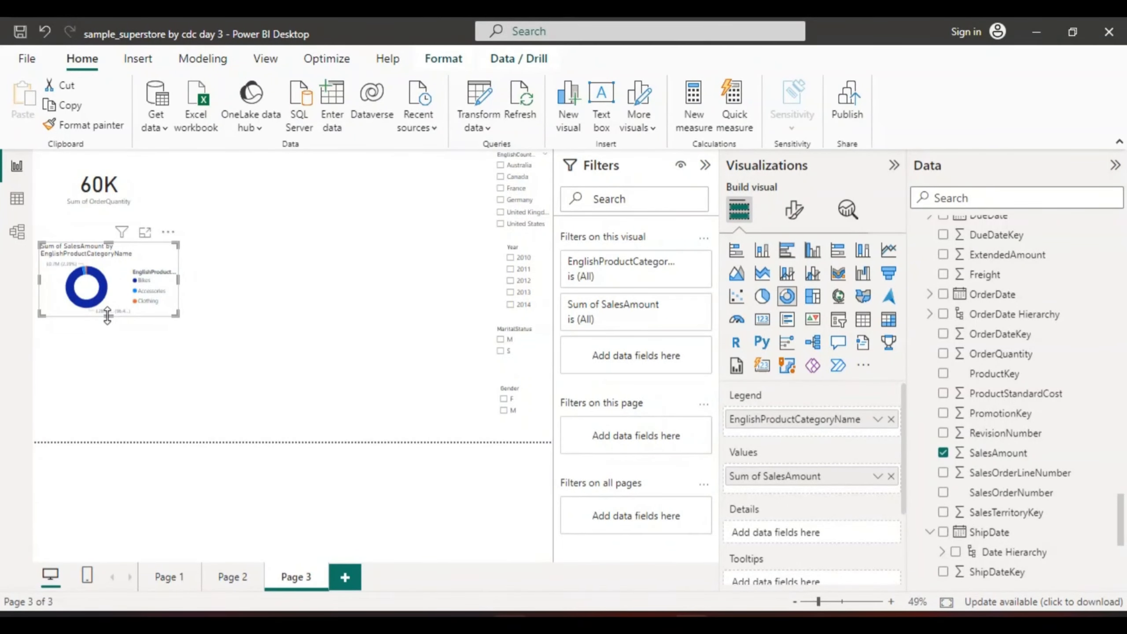
drag(107, 316, 107, 364)
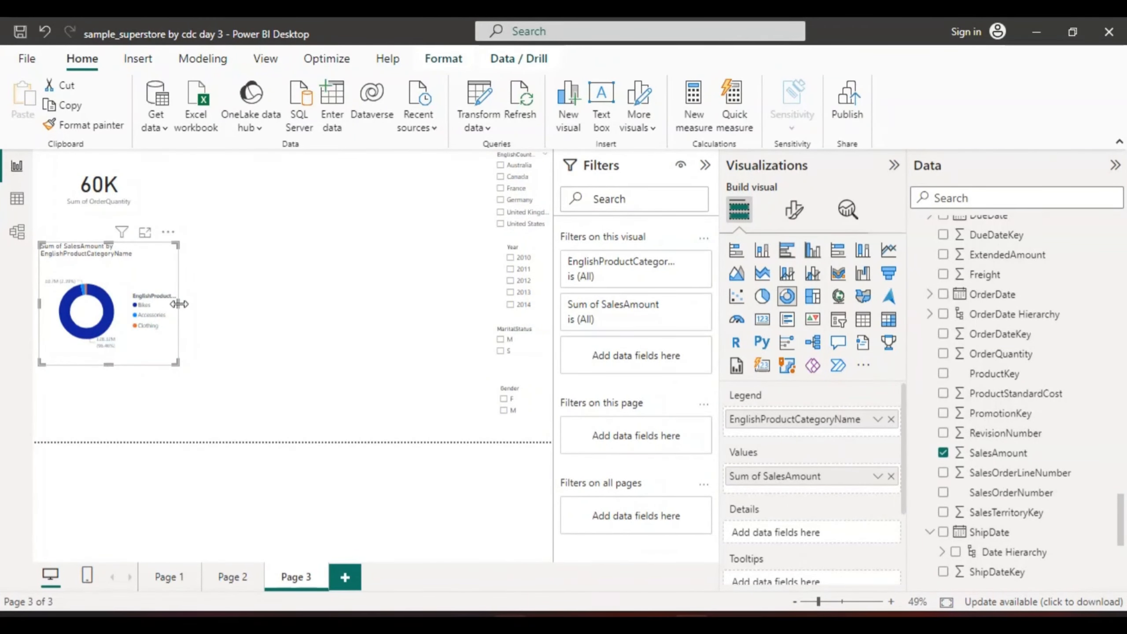
drag(178, 304, 149, 310)
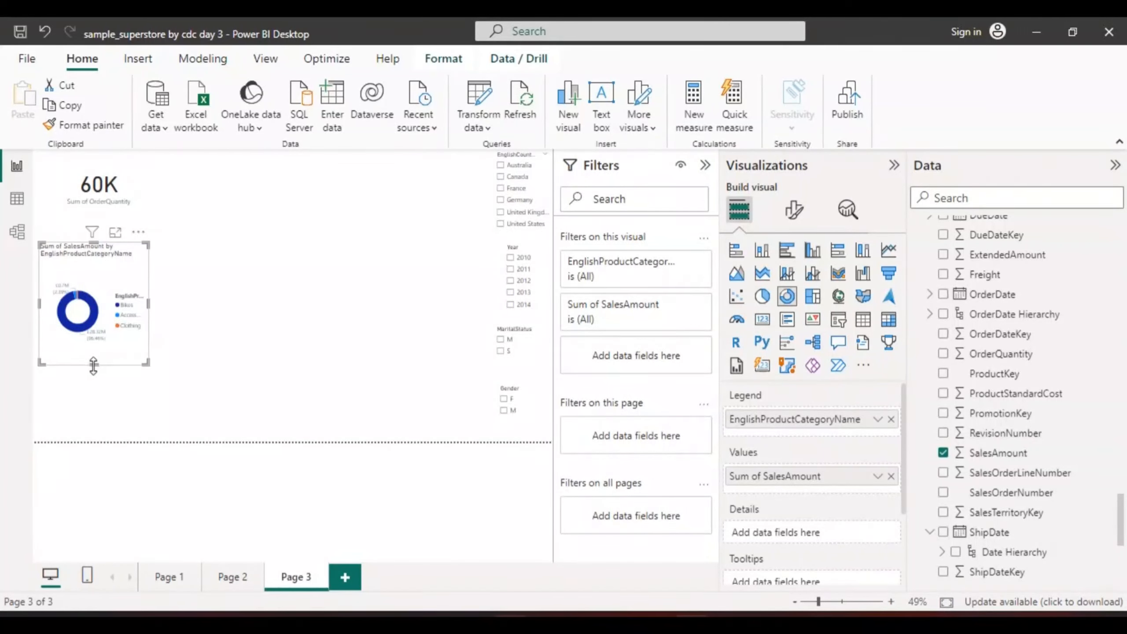
drag(93, 366, 95, 381)
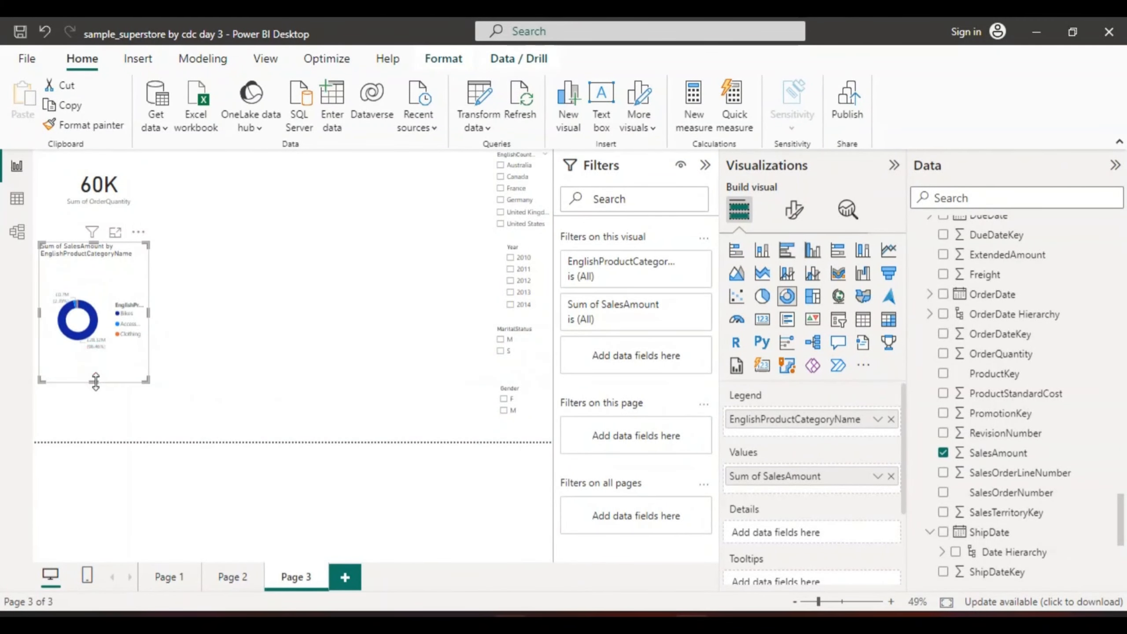
Open the donut chart in focus mode to examine the SalesAmount share of each product category
click(116, 232)
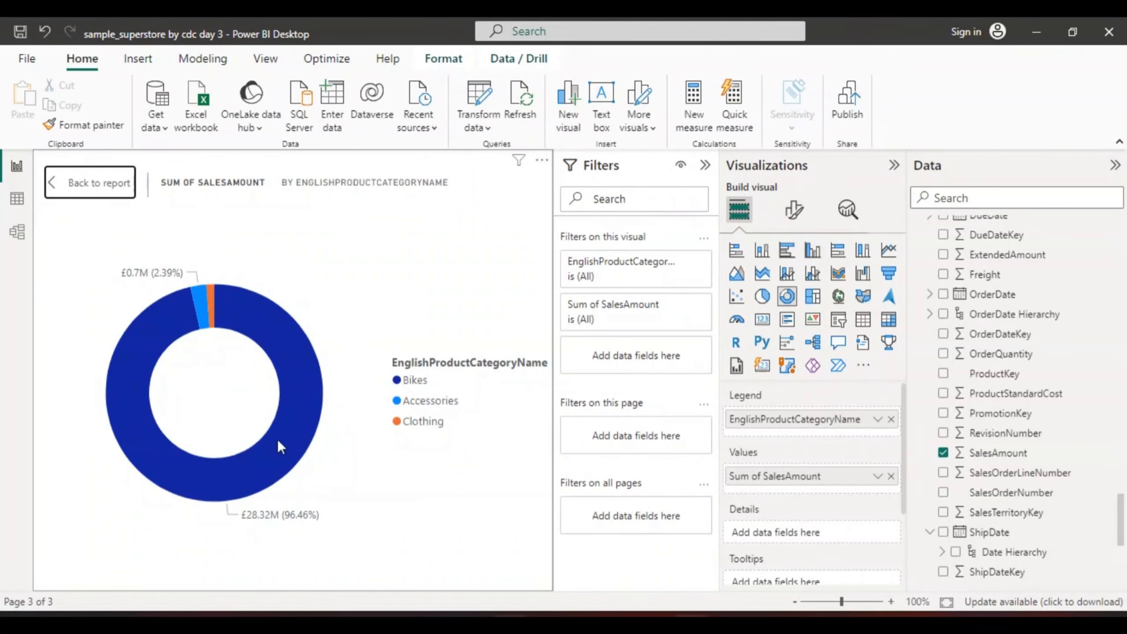
Return from focus mode to the report page, and make the donut chart shorter and move it down towards the page's lower edge
click(54, 184)
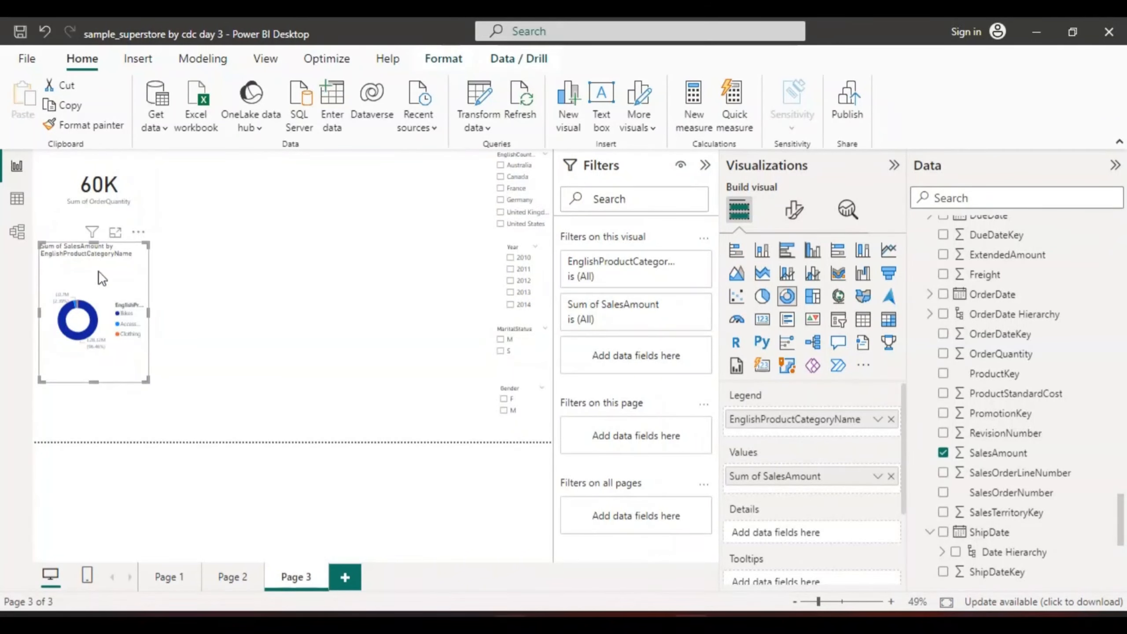
drag(97, 377, 80, 398)
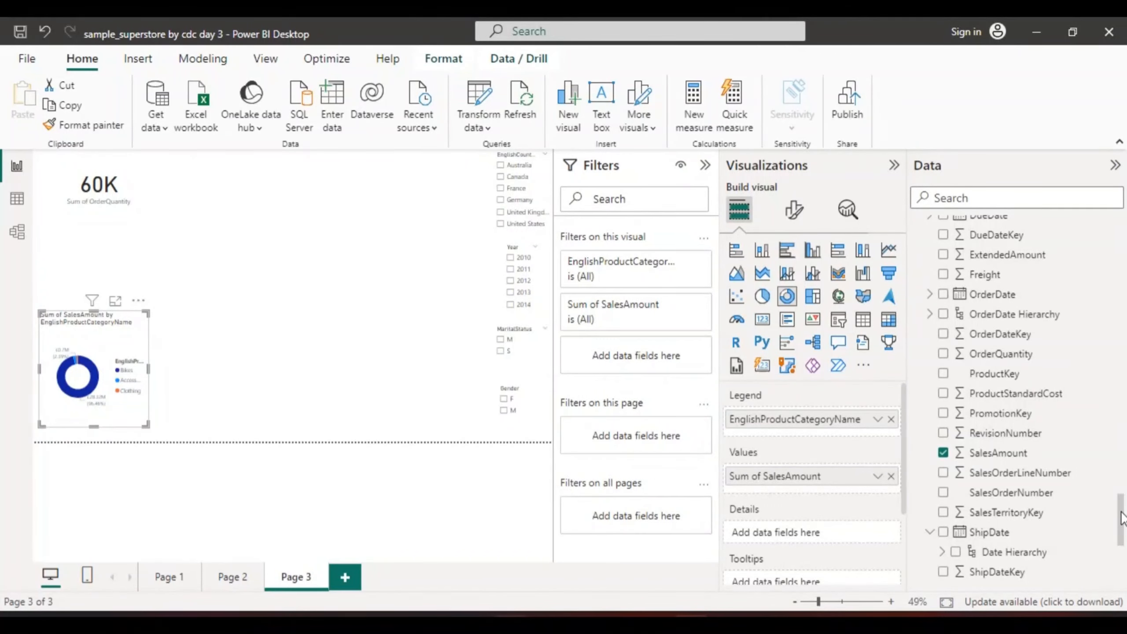
Create a new map visual from EnglishCountryRegionName in DimGeography, keeping that field out of the donut chart
mouse_move(1121, 517)
mouse_down()
mouse_move(1120, 493)
mouse_move(1121, 536)
mouse_up()
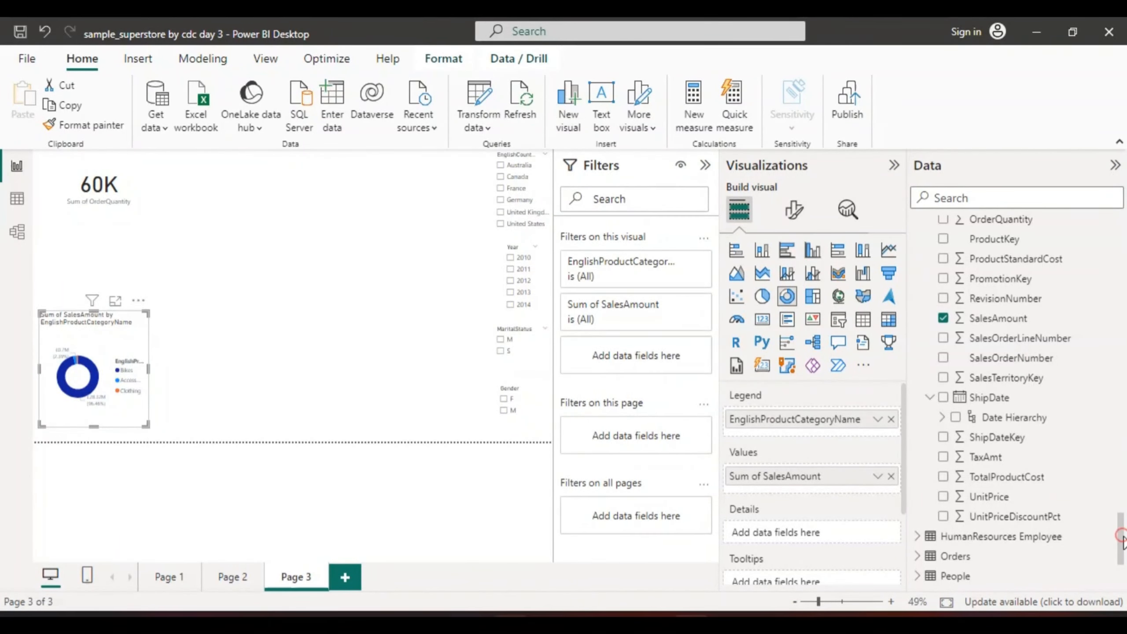
scroll(1125, 517, up, 3)
drag(1123, 520, 1112, 368)
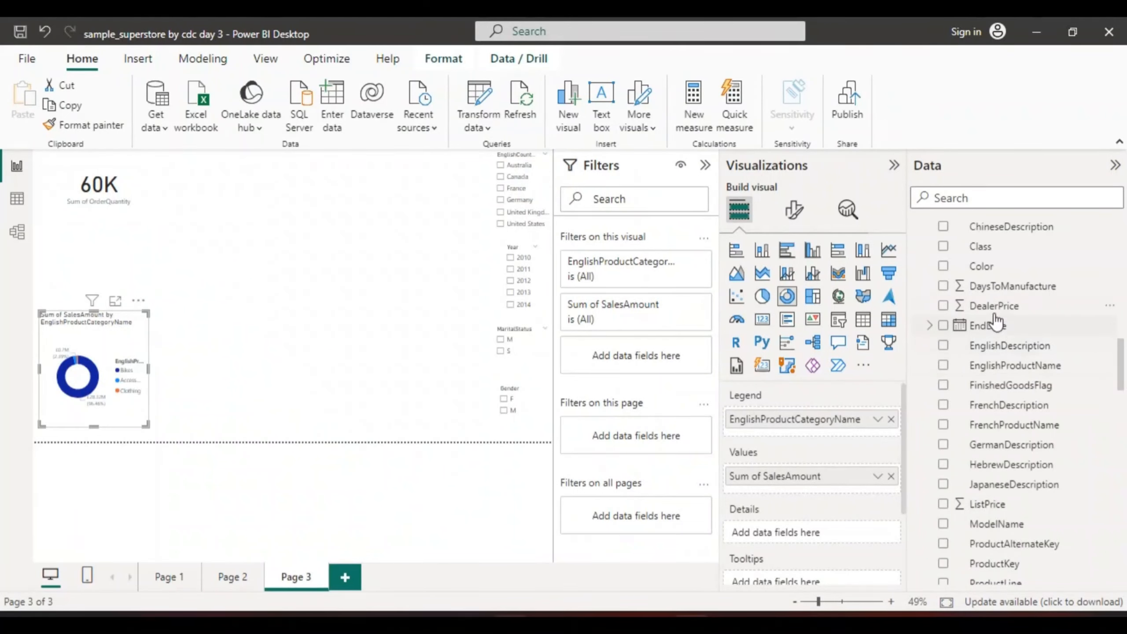
drag(1123, 369, 1123, 321)
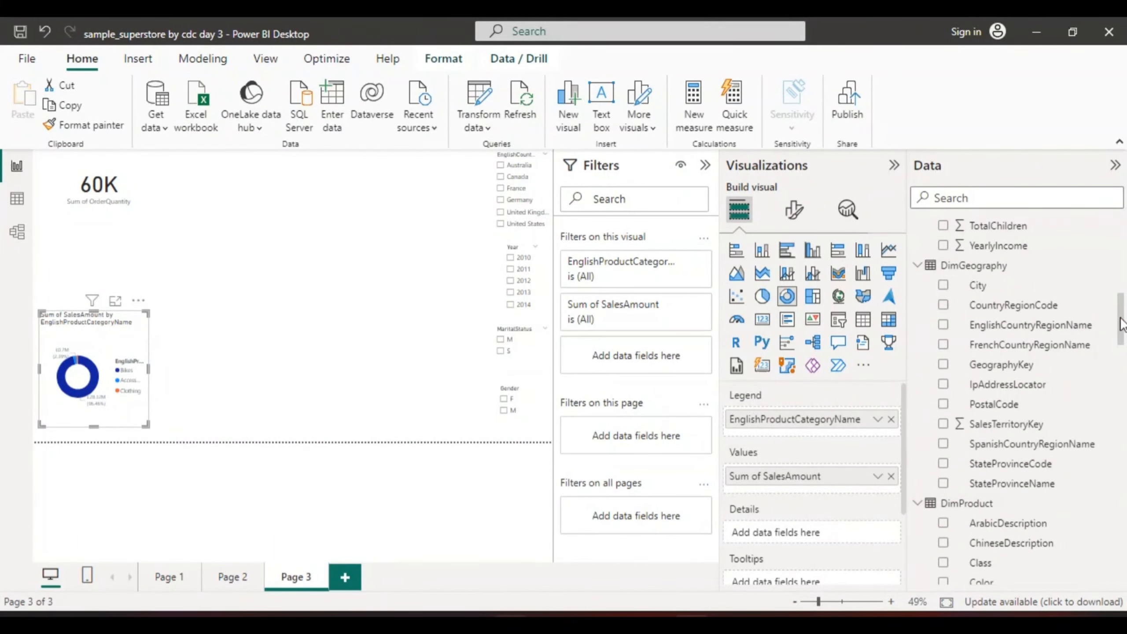
click(942, 325)
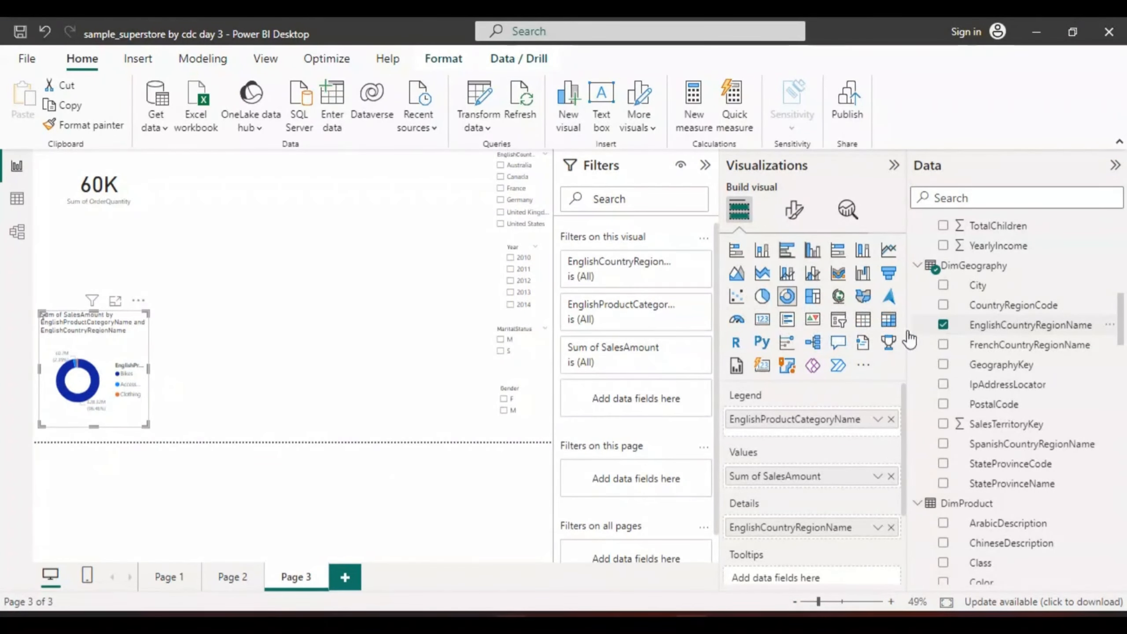
click(944, 327)
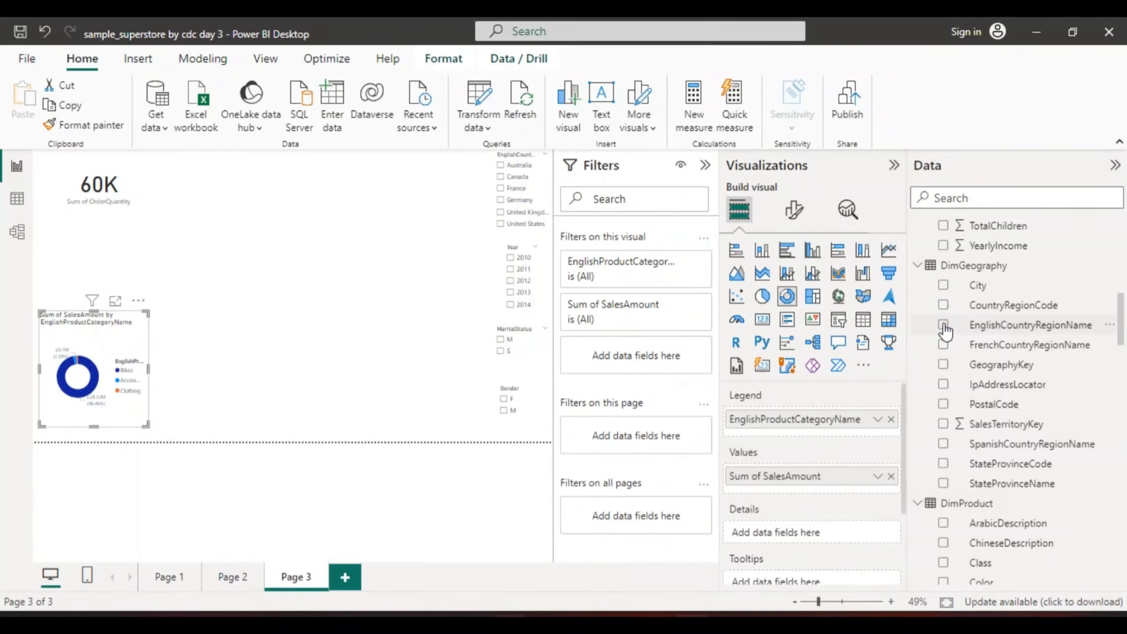
click(232, 266)
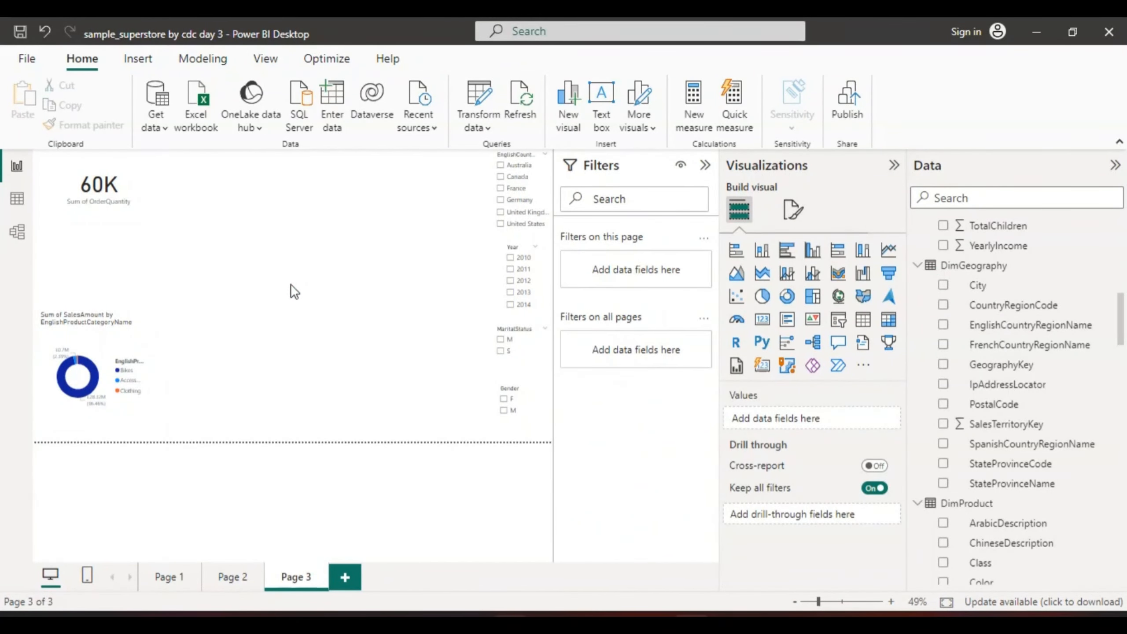
click(942, 324)
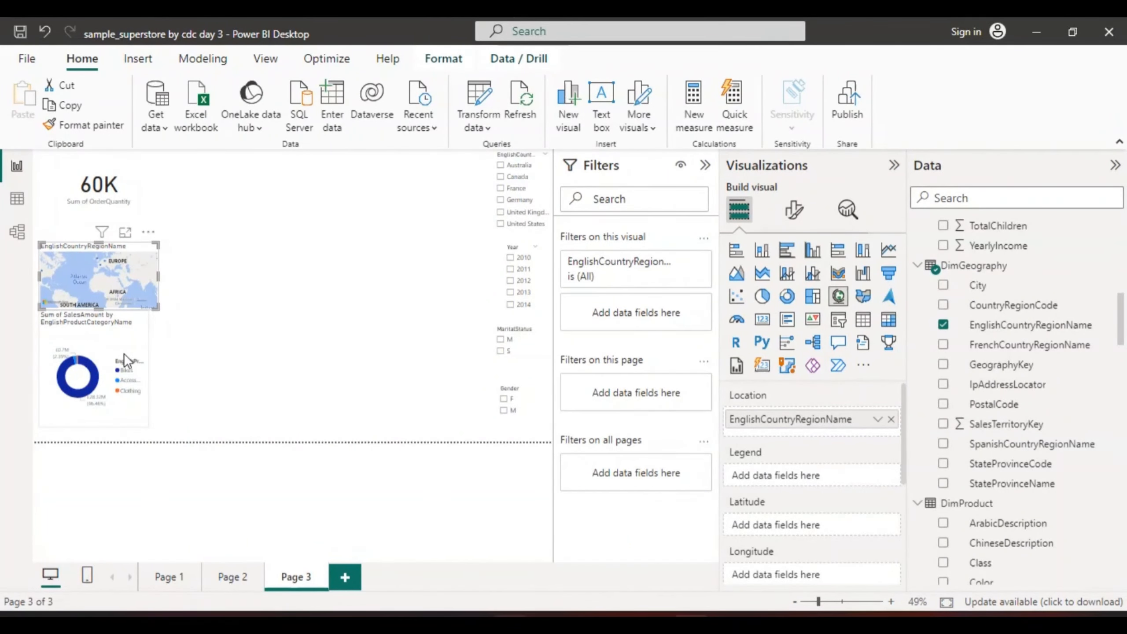
Move the donut chart next to the country slicer, and enlarge the country map downward and to the right
drag(123, 353, 415, 225)
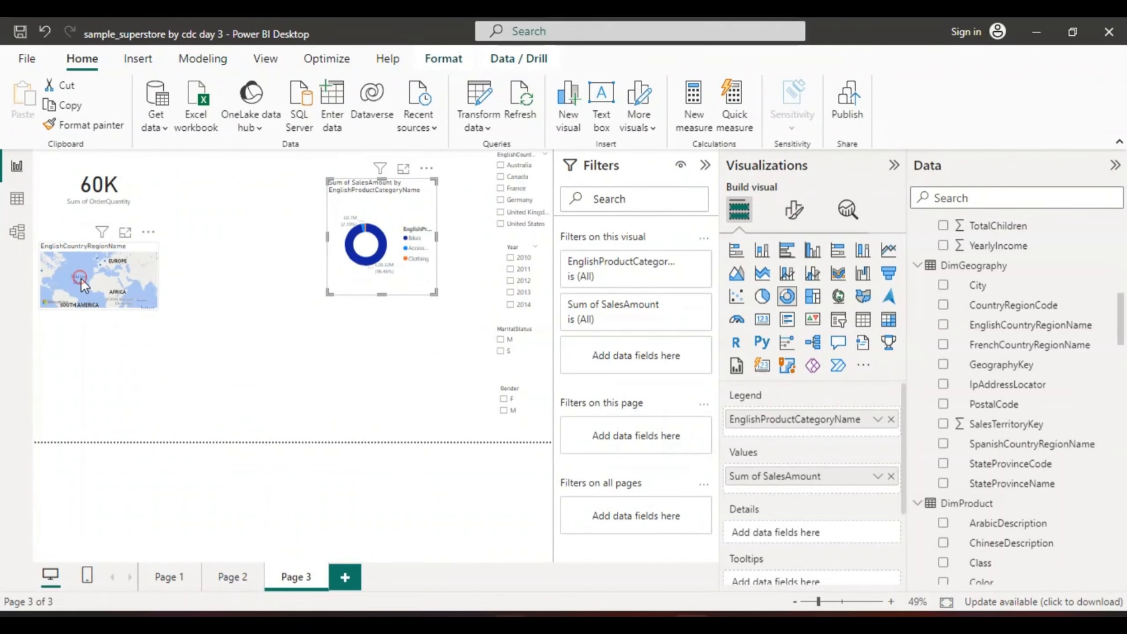
click(81, 278)
drag(100, 309, 109, 429)
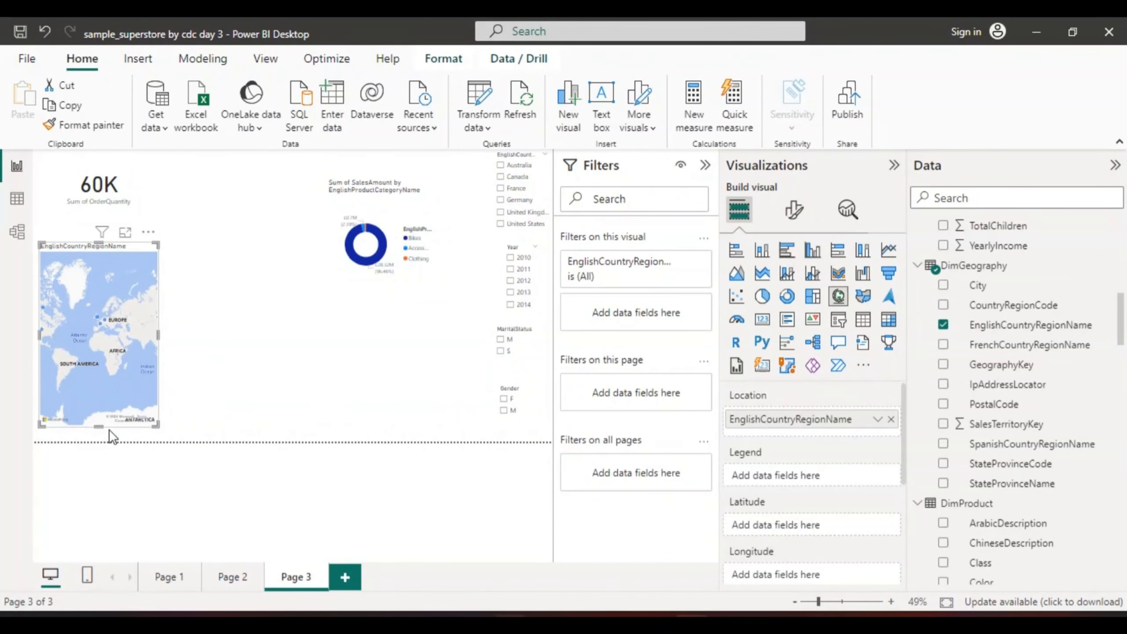
drag(158, 335, 247, 333)
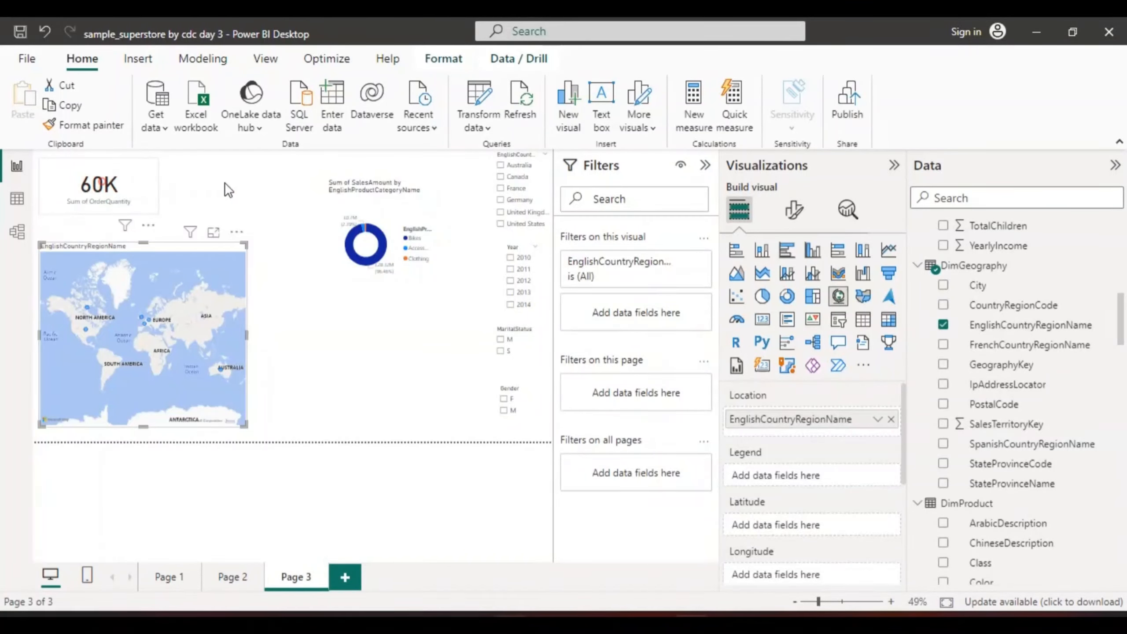
Move the OrderQuantity card below the donut chart, and extend the country map upward and further to the right
drag(107, 189, 342, 384)
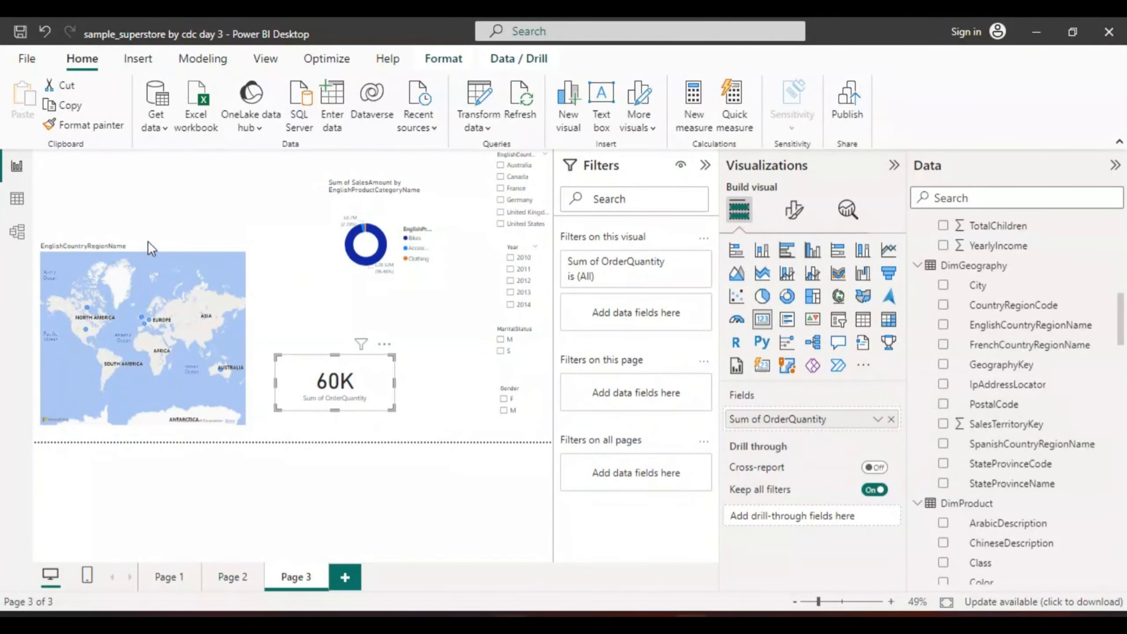
click(149, 259)
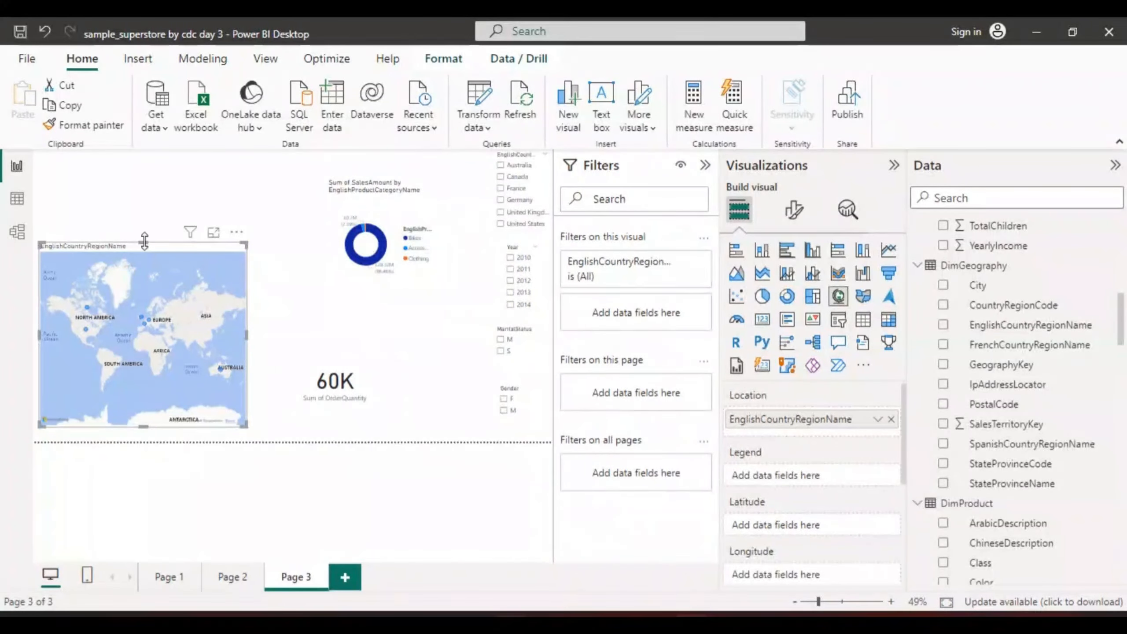
drag(143, 245, 151, 193)
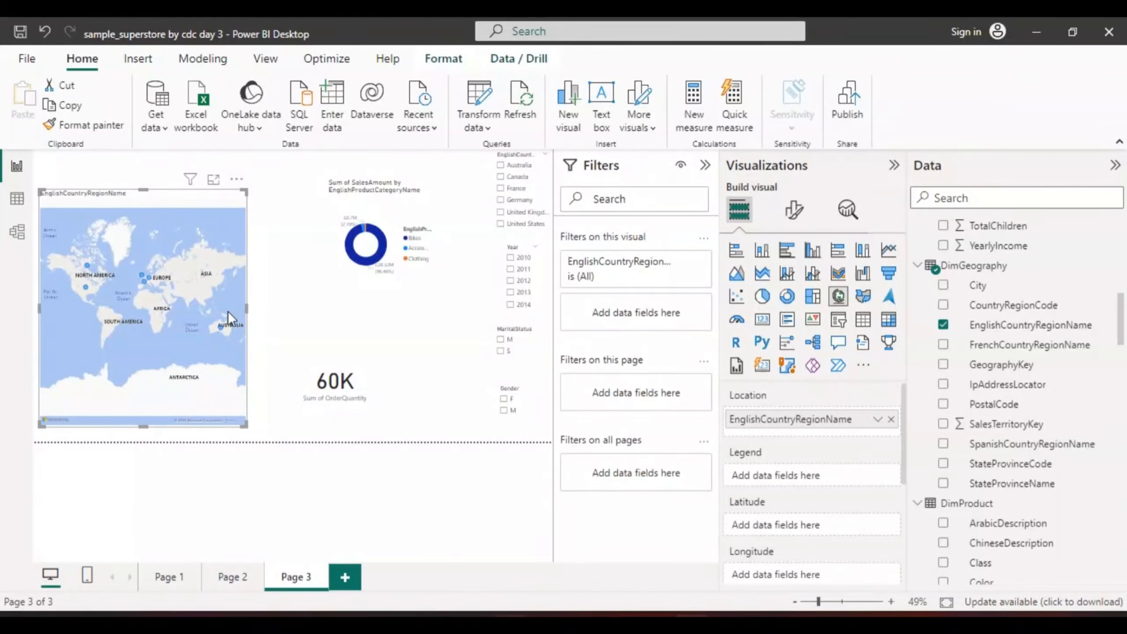
click(268, 310)
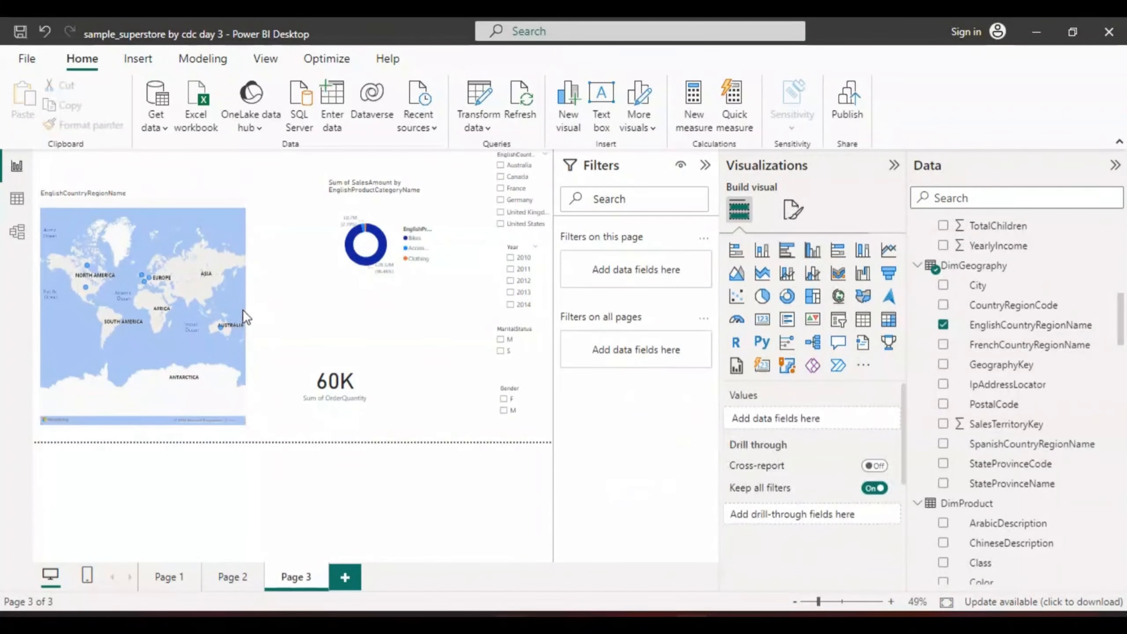
click(231, 299)
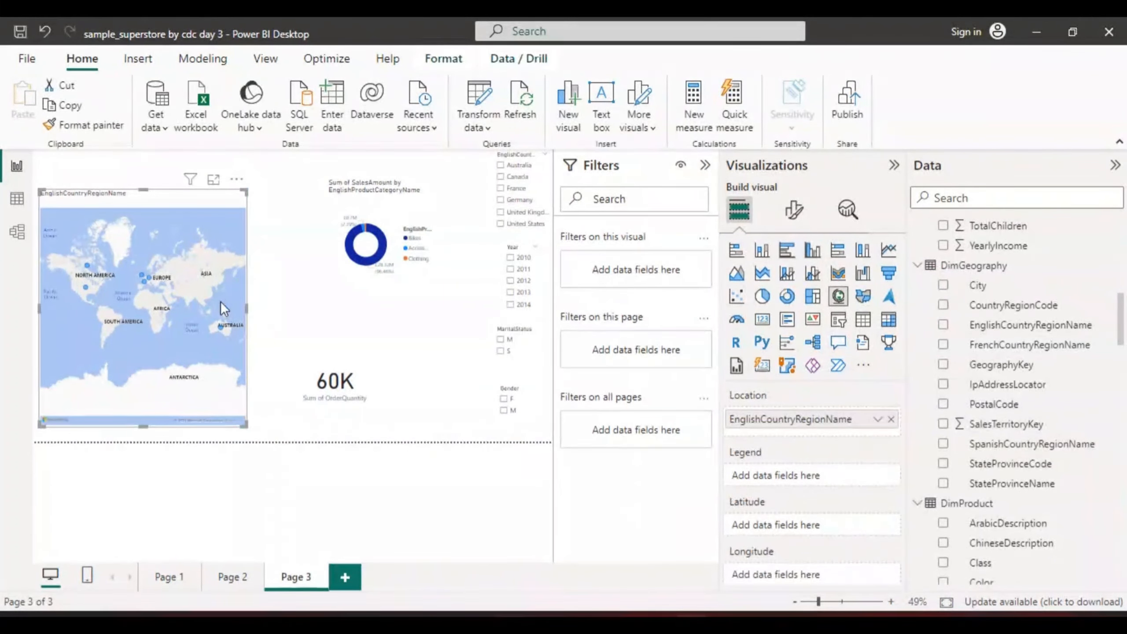
drag(246, 305, 273, 306)
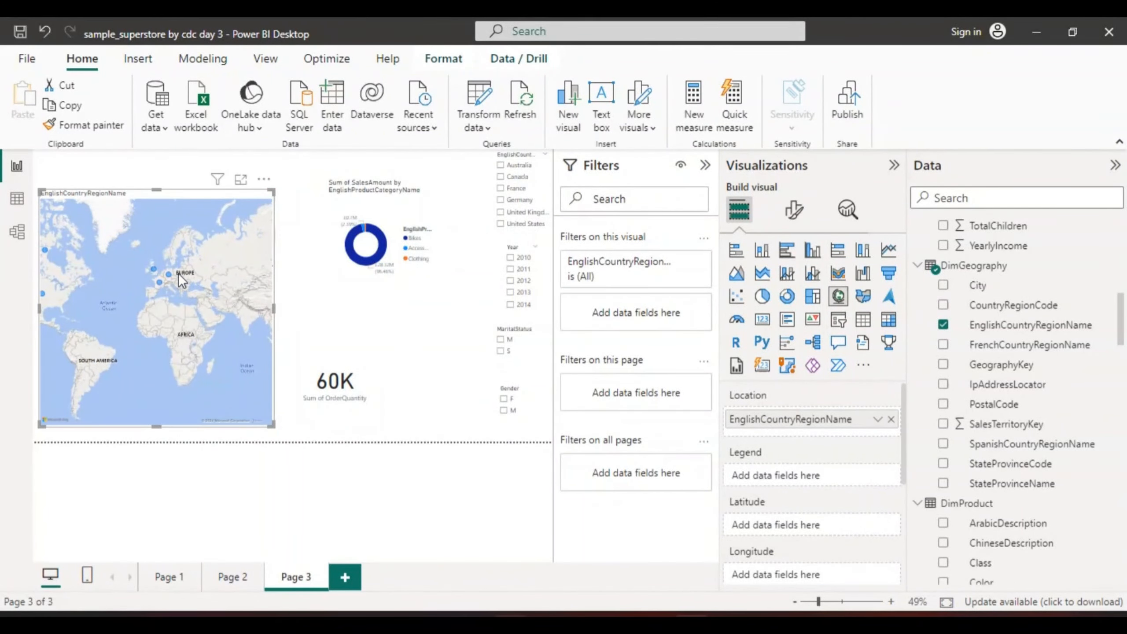
mouse_move(152, 268)
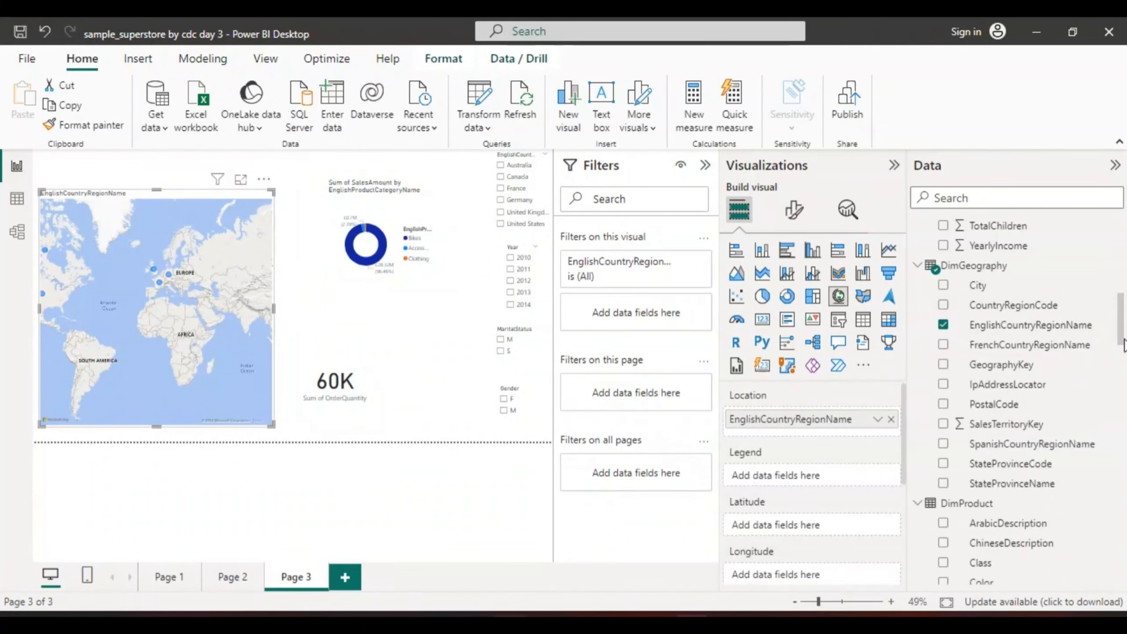
Shift the OrderQuantity card slightly down towards the page's lower edge
drag(1124, 346, 1125, 547)
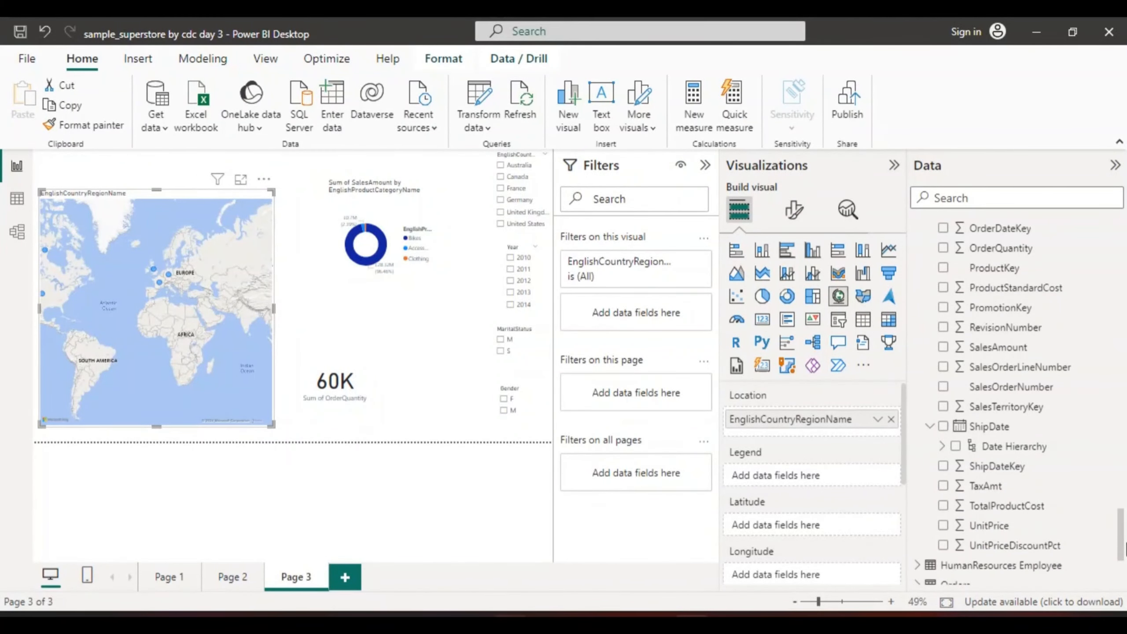
scroll(1122, 543, down, 2)
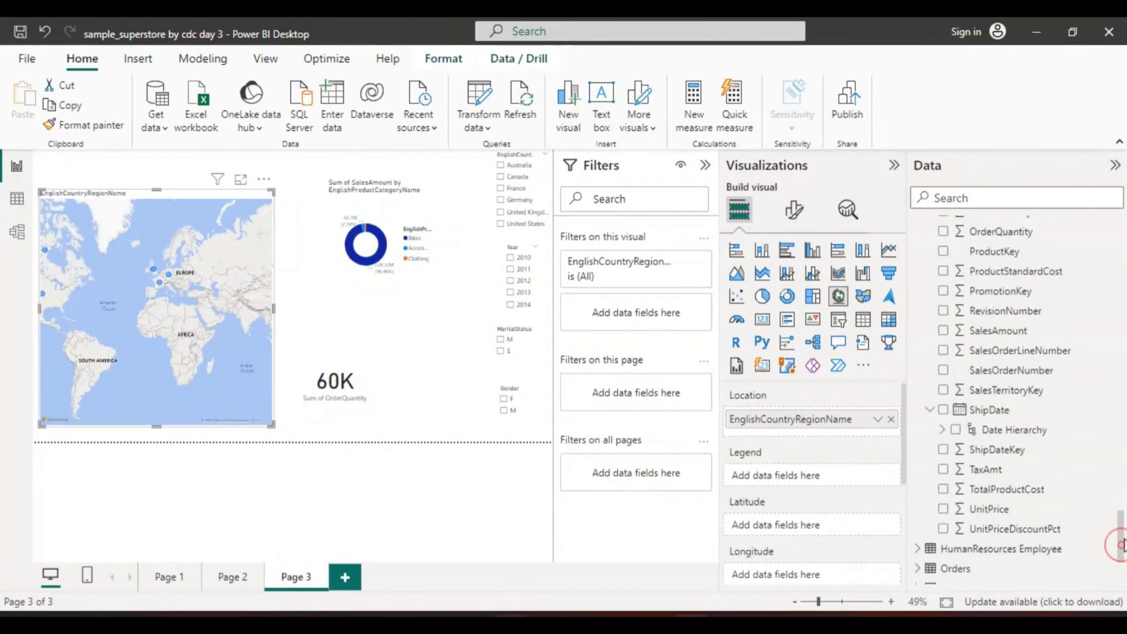
scroll(1121, 546, up, 1)
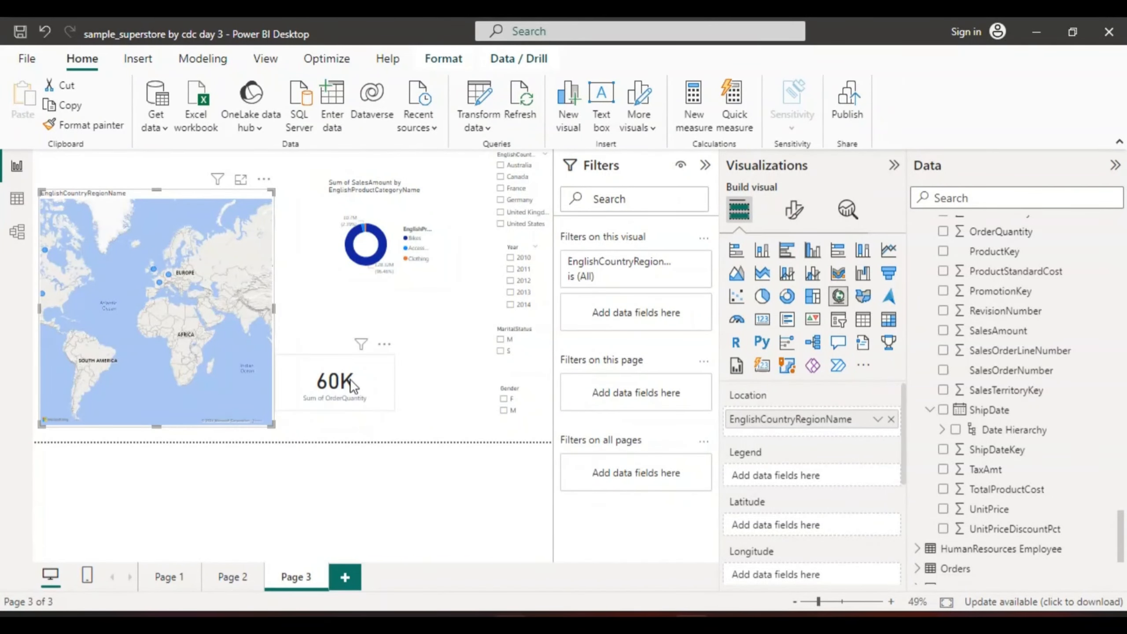
mouse_move(349, 396)
mouse_down()
mouse_move(357, 412)
mouse_move(353, 399)
mouse_up()
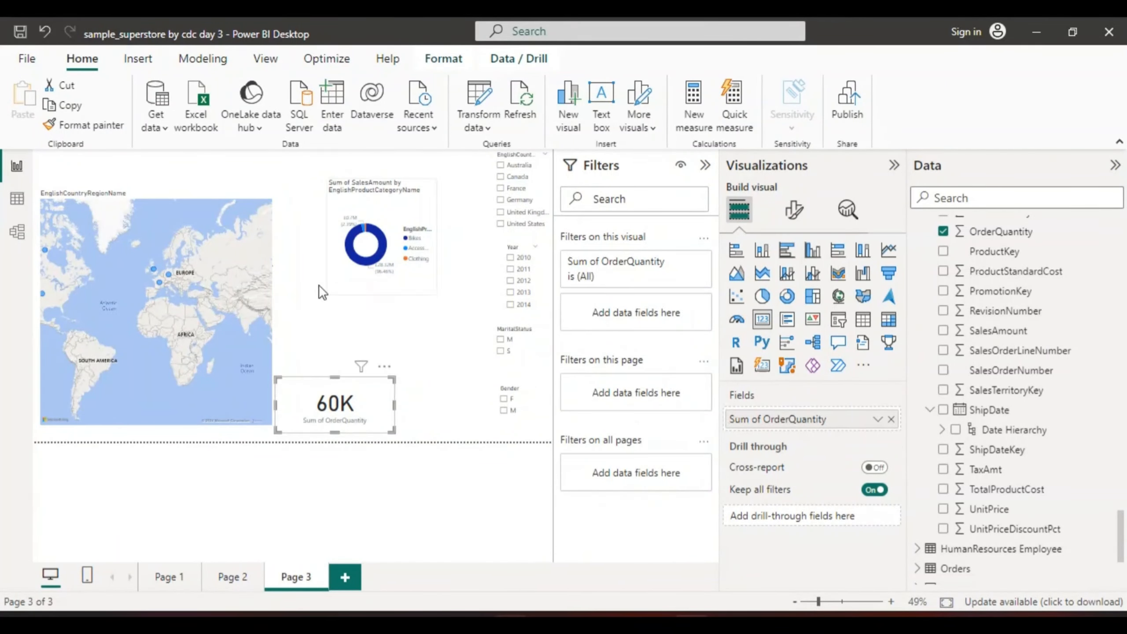
Create a card visual showing SalesAmount from FactInternetSales
click(318, 303)
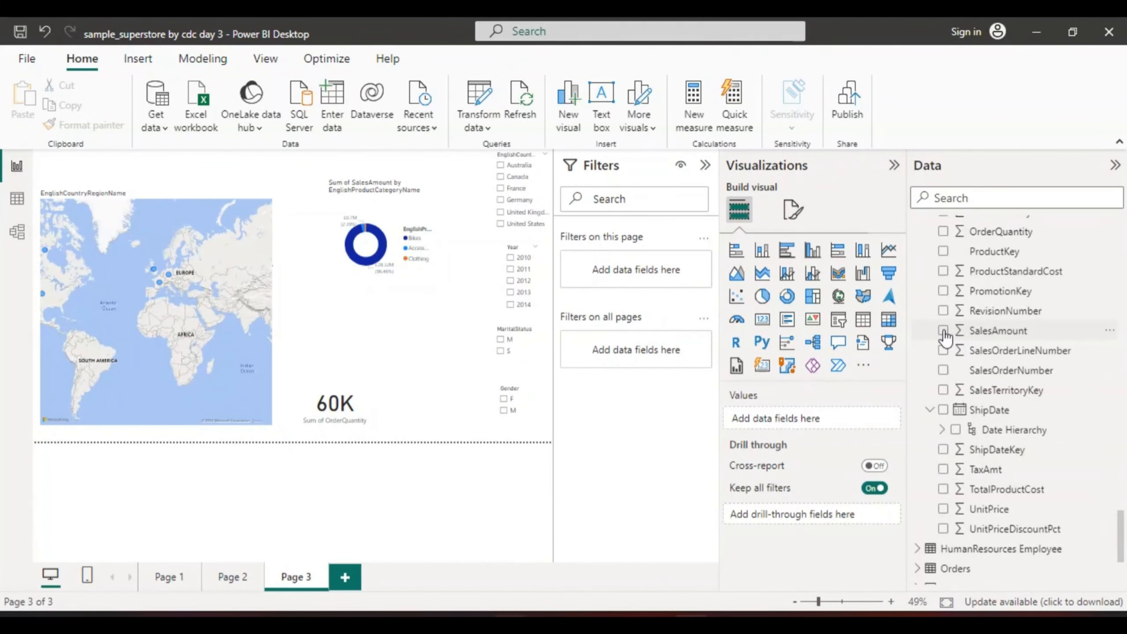
click(983, 334)
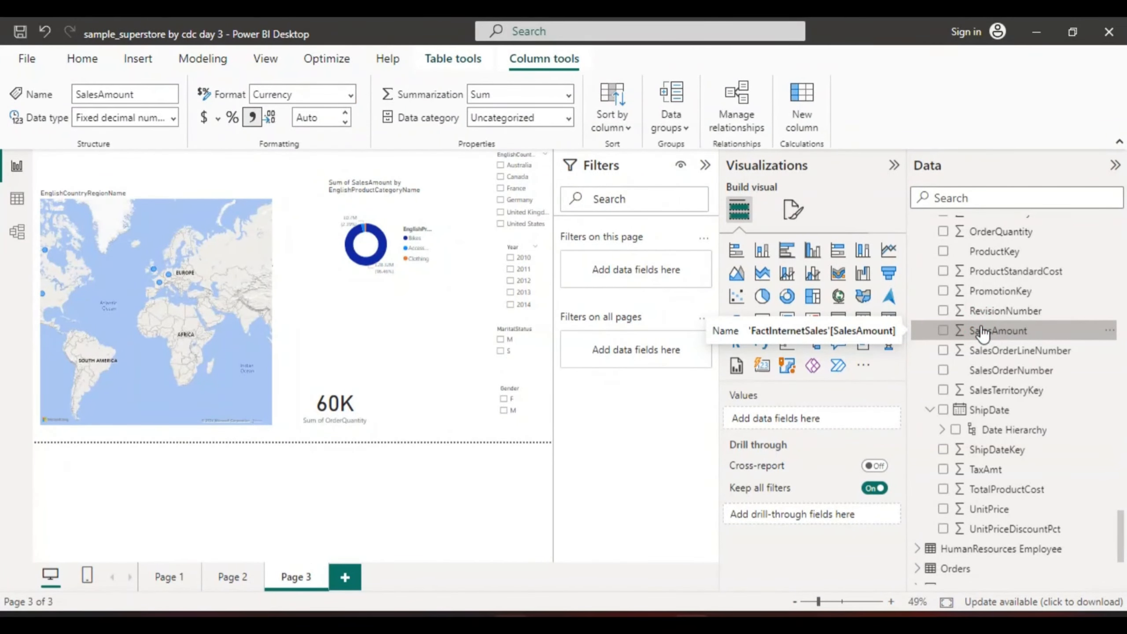
click(413, 346)
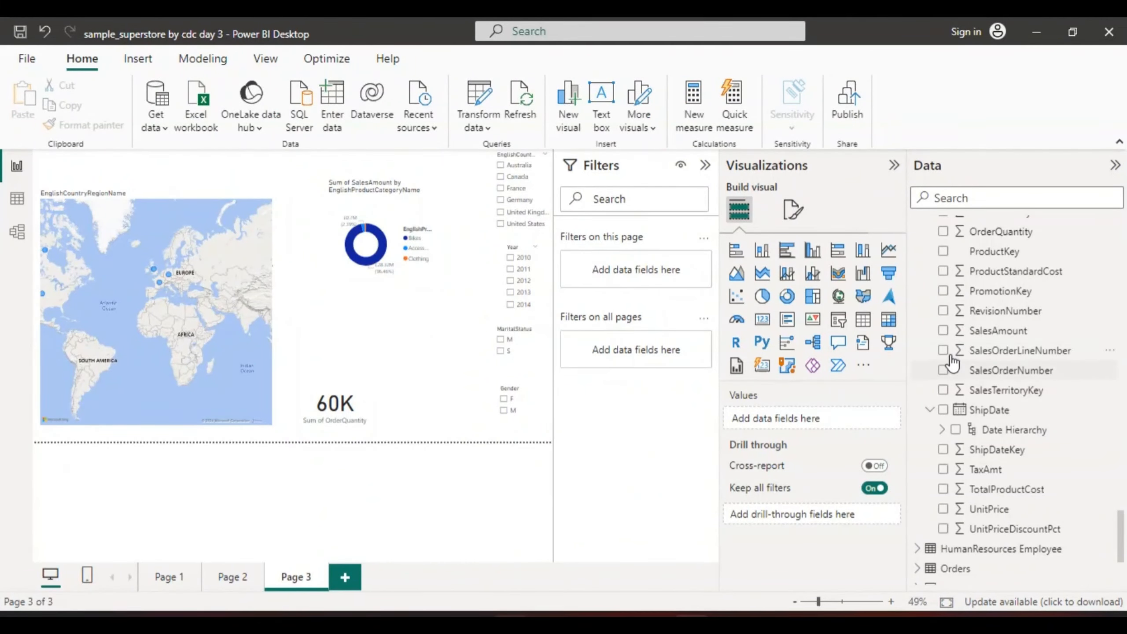
click(942, 330)
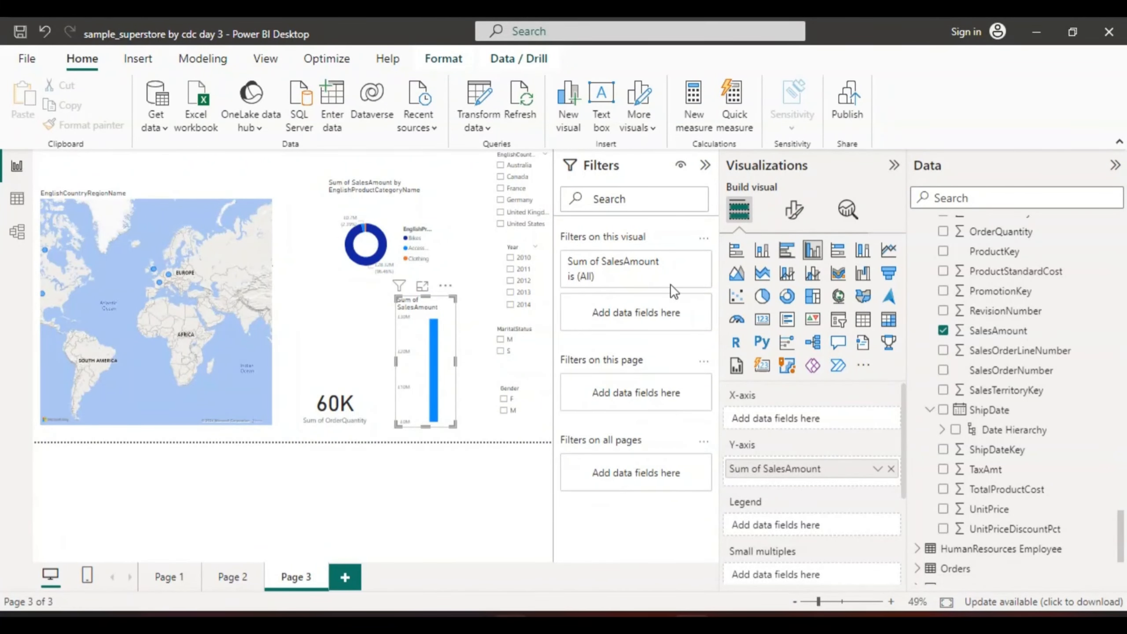
click(761, 321)
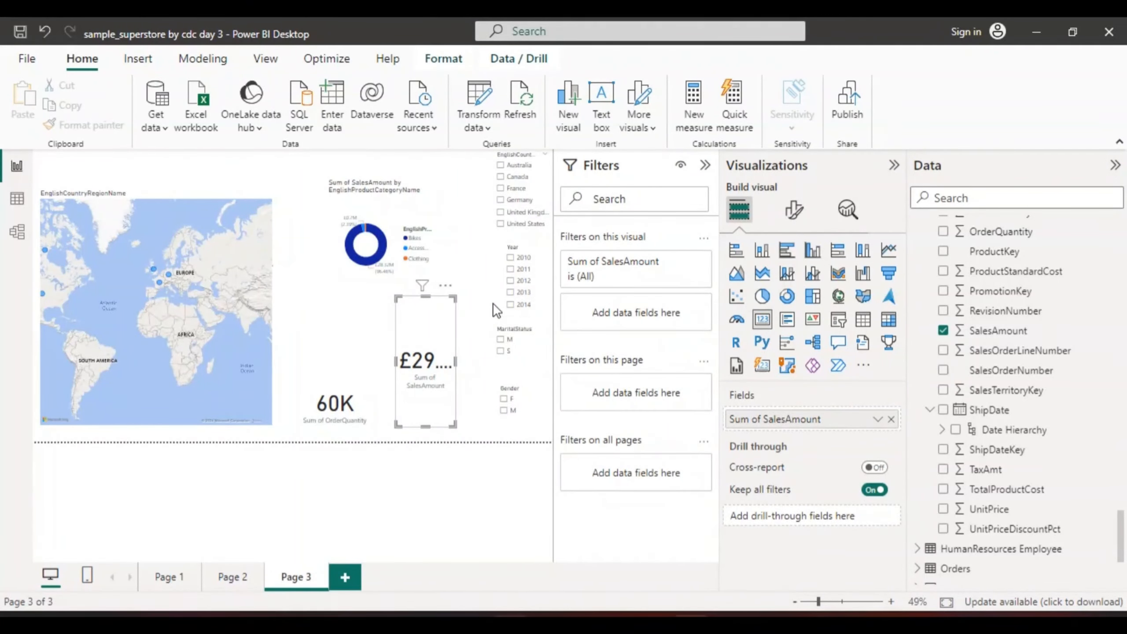
Make the SalesAmount card wider and shorter beside the OrderQuantity card, and place the donut chart right next to the map
drag(455, 358, 501, 360)
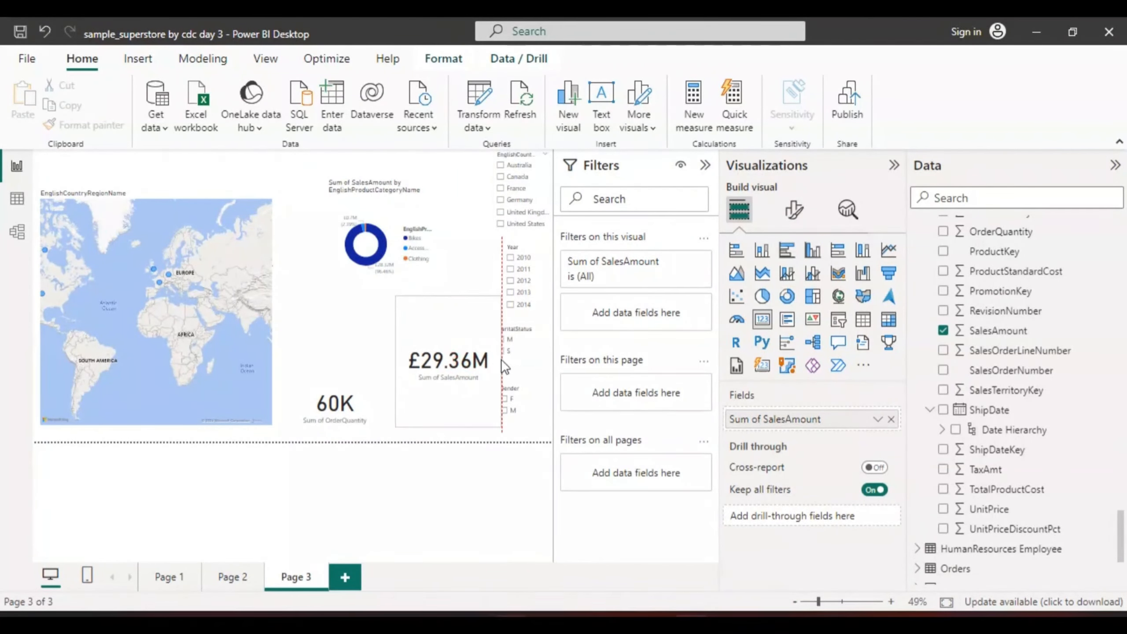
drag(448, 296, 410, 377)
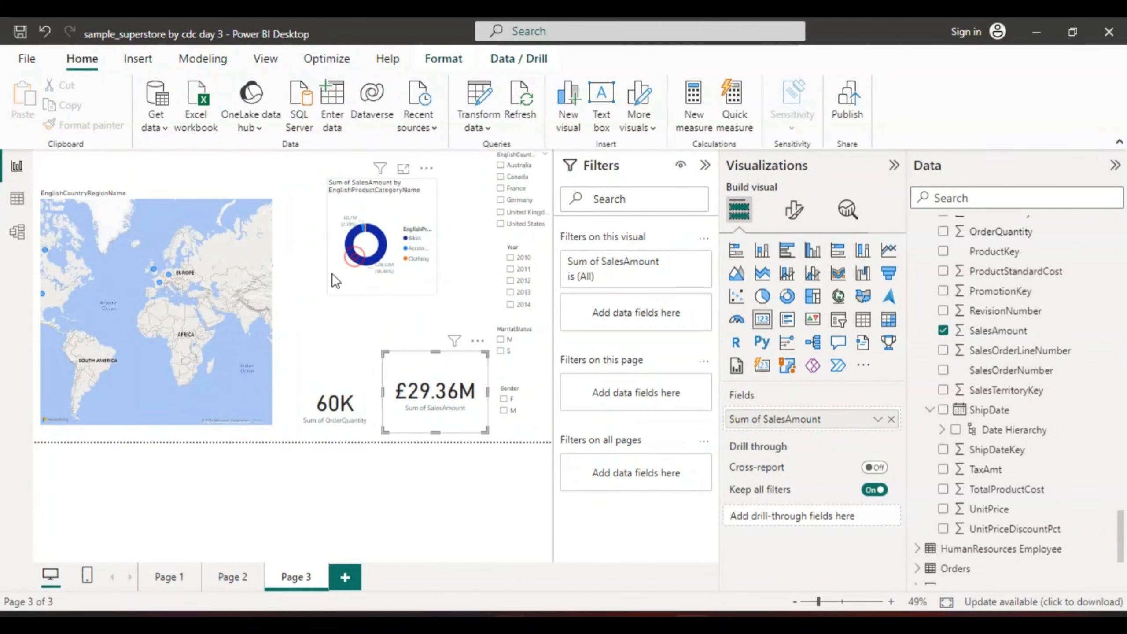
drag(358, 266, 312, 285)
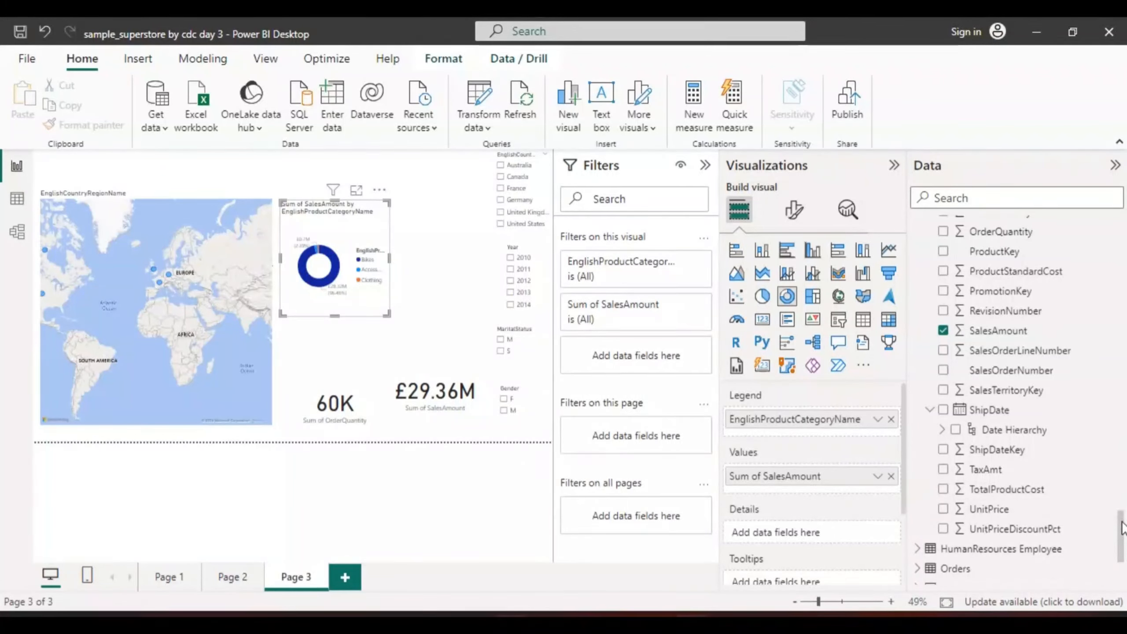
Look through the fields of the dimension and fact tables, including those in DimReseller and DimSalesReason
drag(1120, 528, 1096, 303)
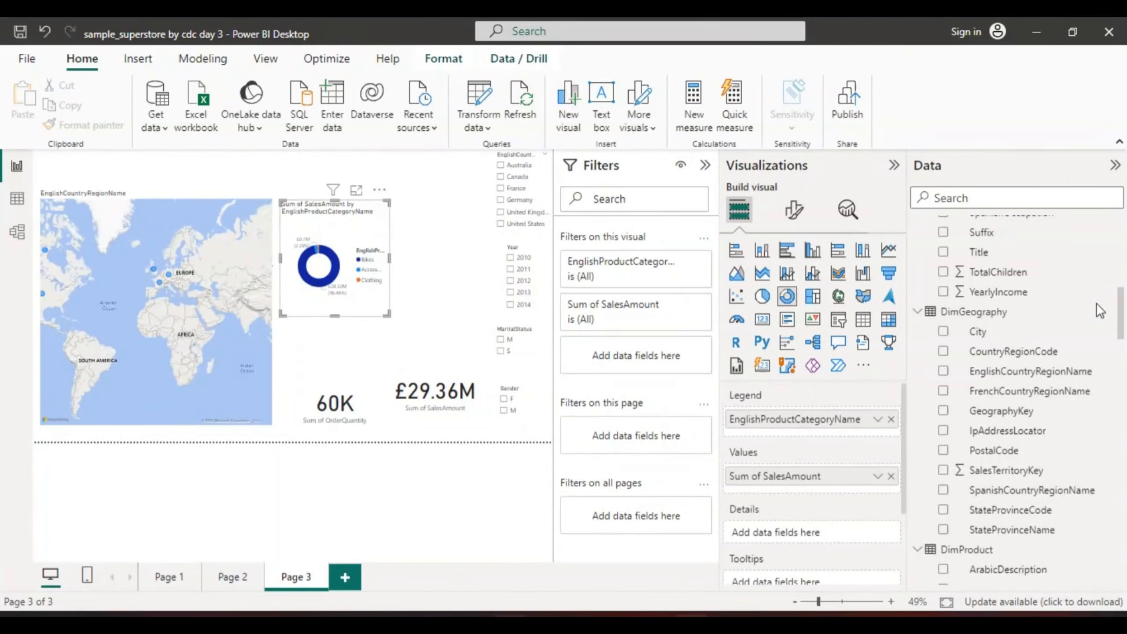
drag(1096, 304, 1089, 269)
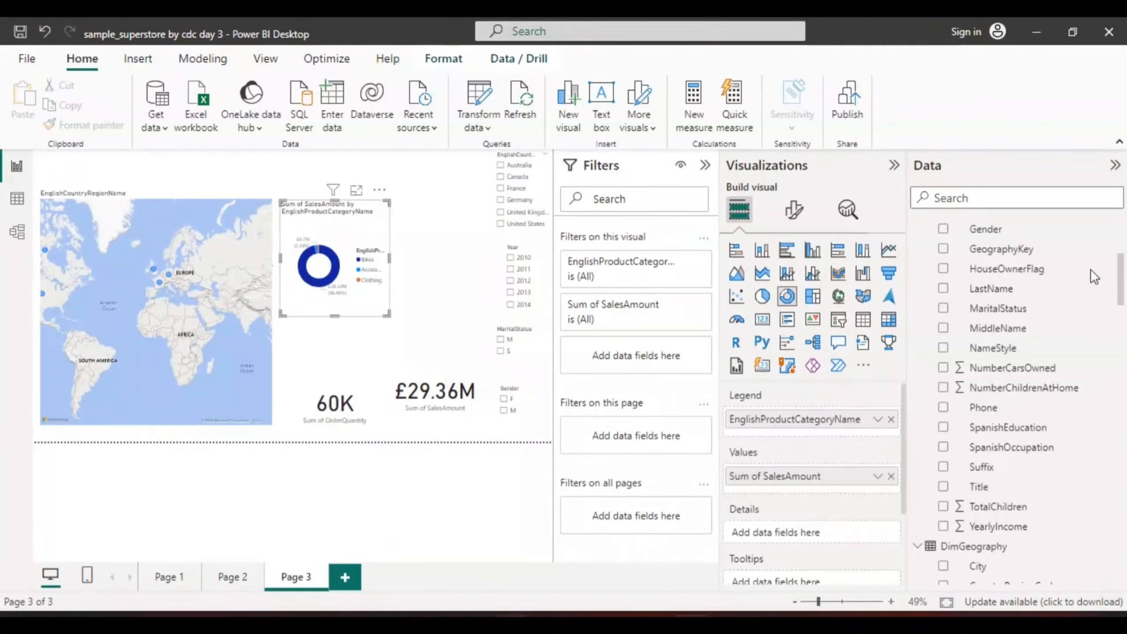
scroll(1089, 269, up, 5)
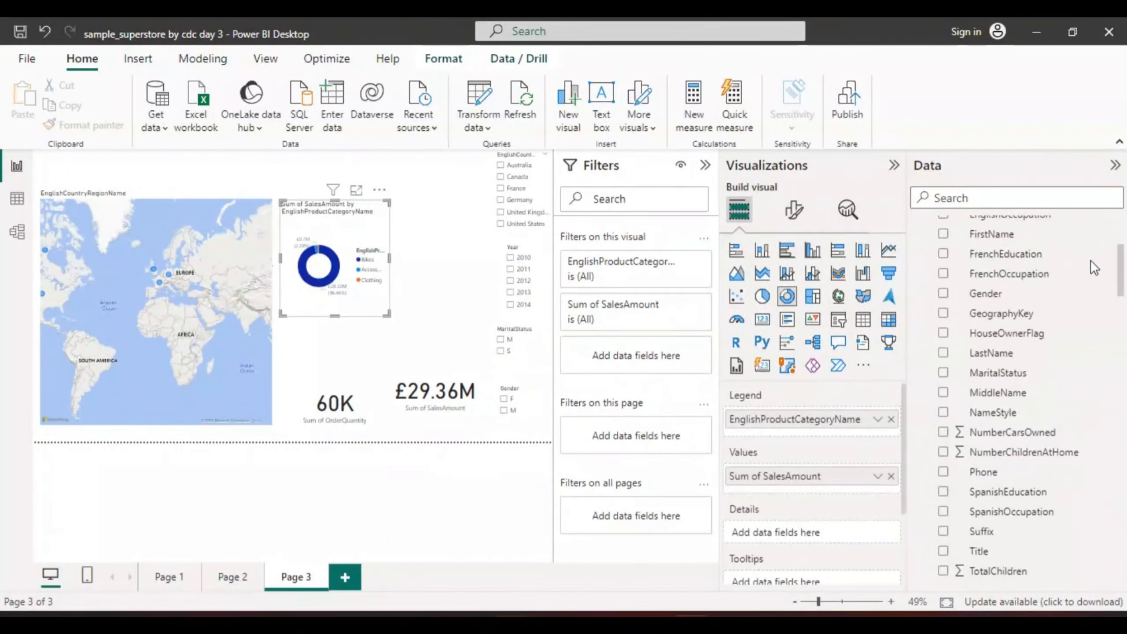
scroll(1091, 266, down, 15)
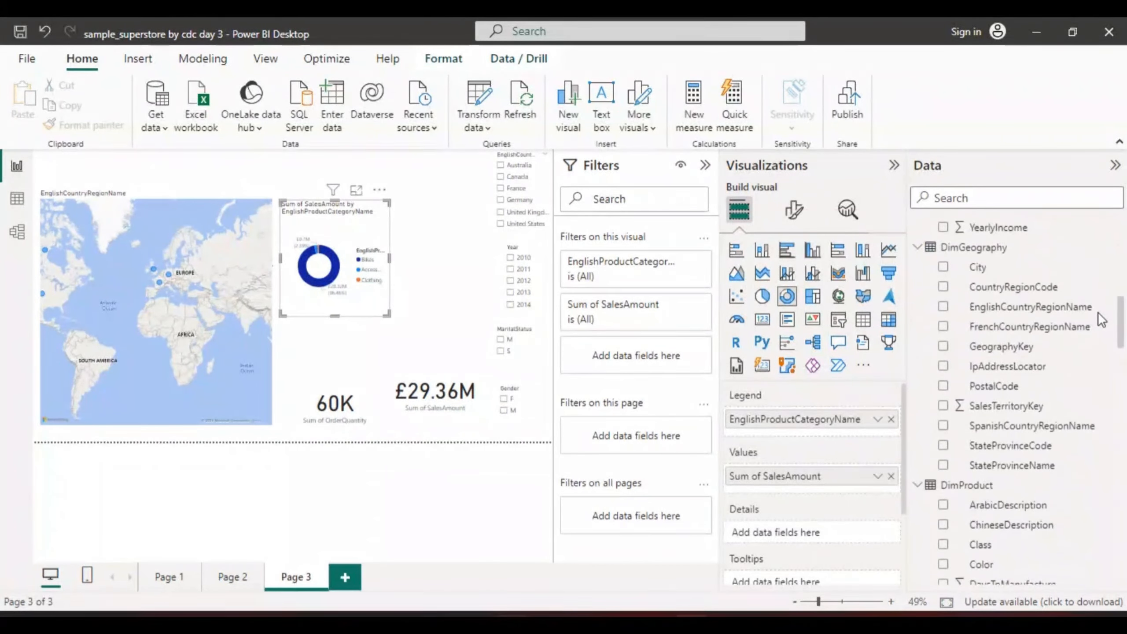
scroll(1105, 345, down, 20)
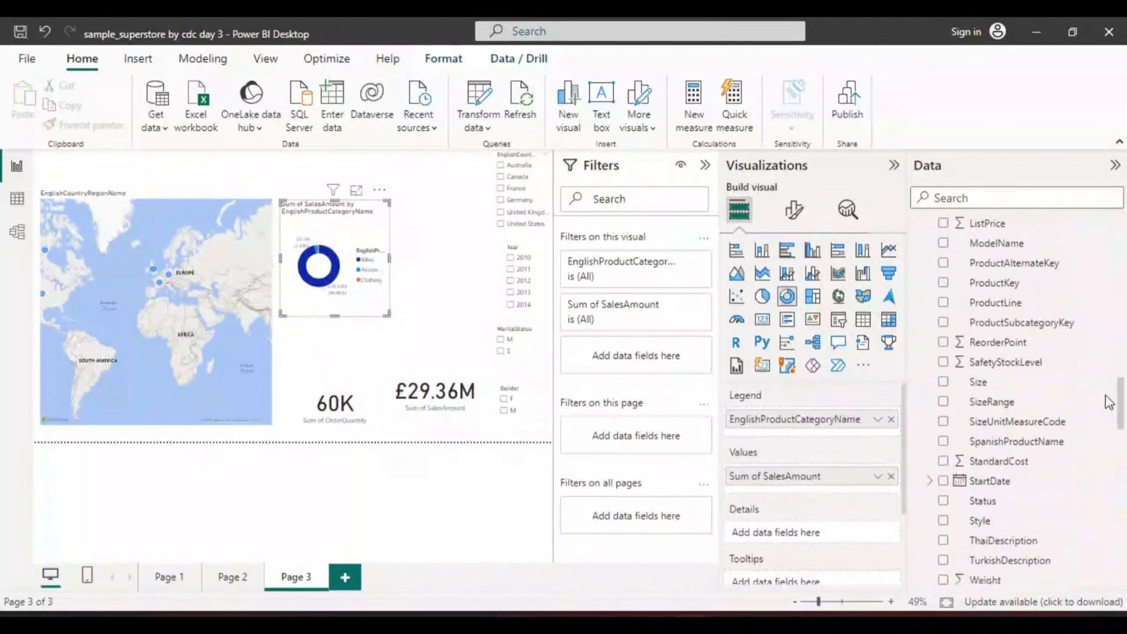
scroll(1108, 414, down, 13)
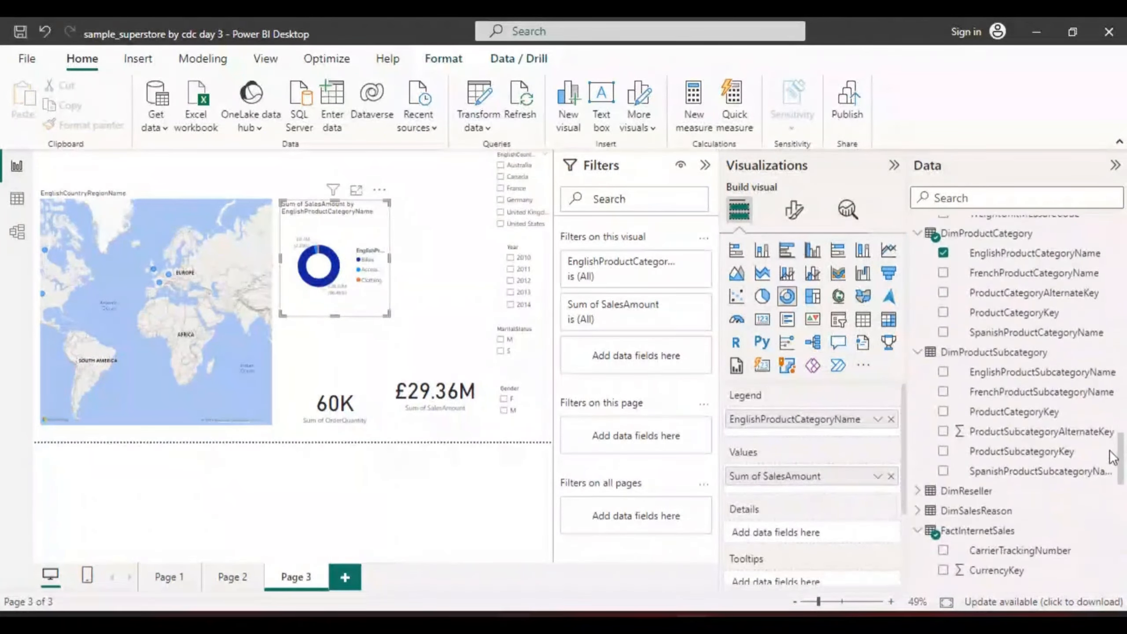
scroll(1111, 459, down, 3)
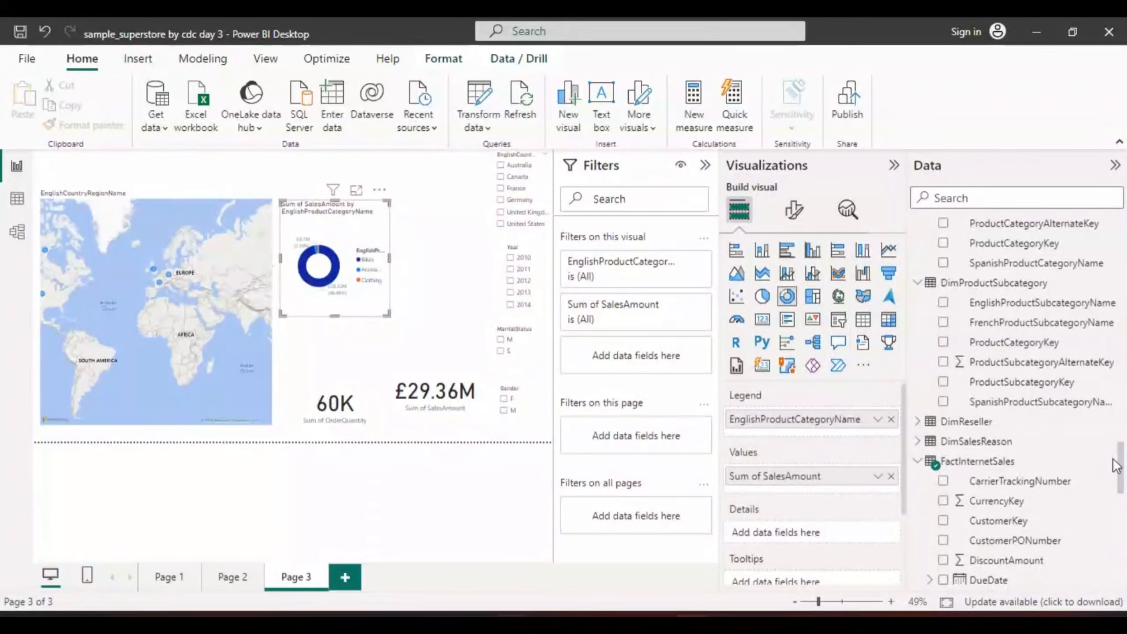
click(918, 421)
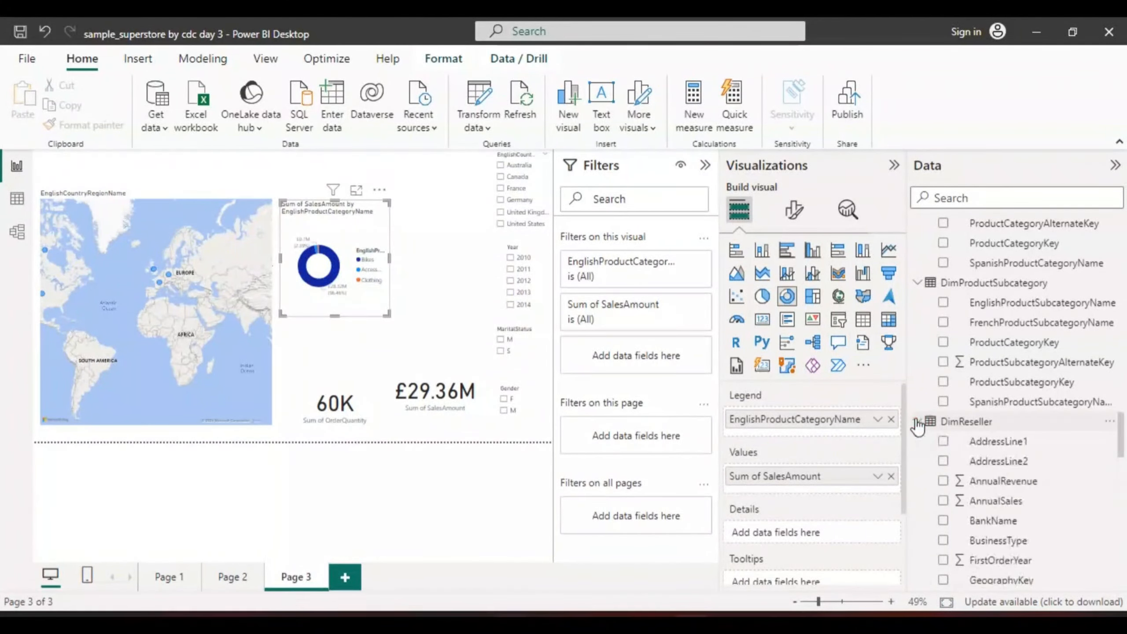
scroll(1119, 433, down, 8)
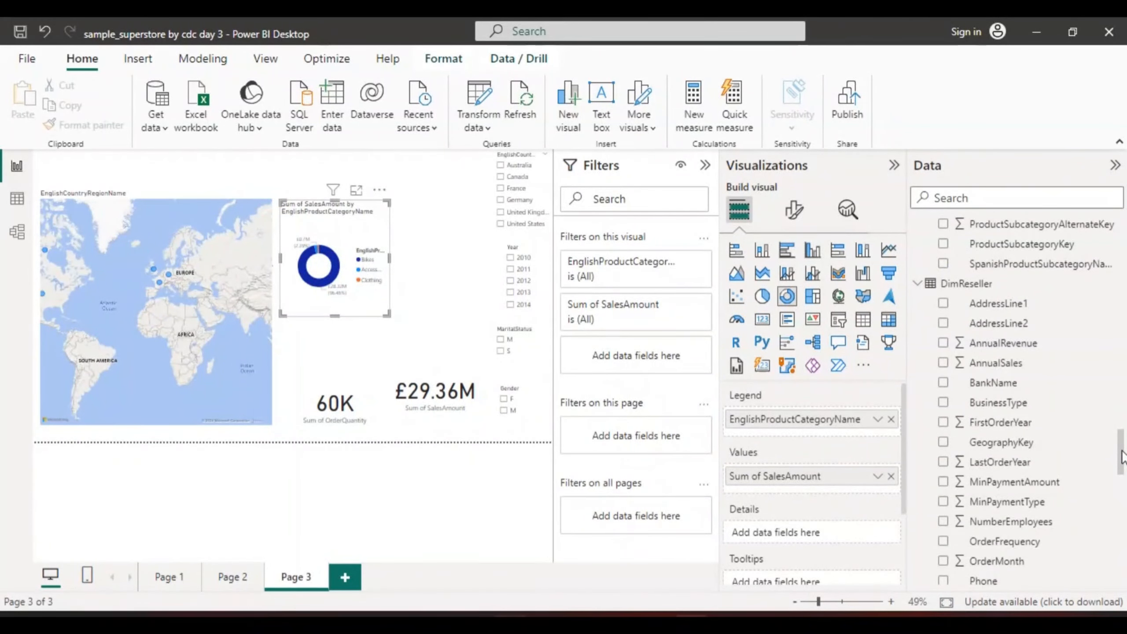
drag(1121, 458, 1123, 495)
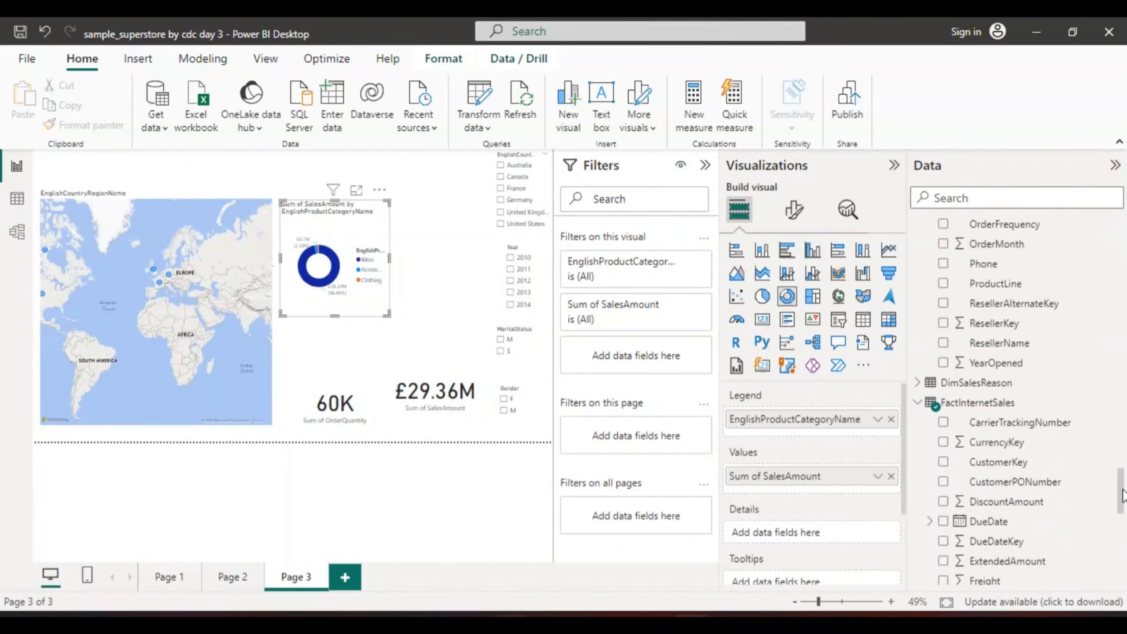
click(917, 384)
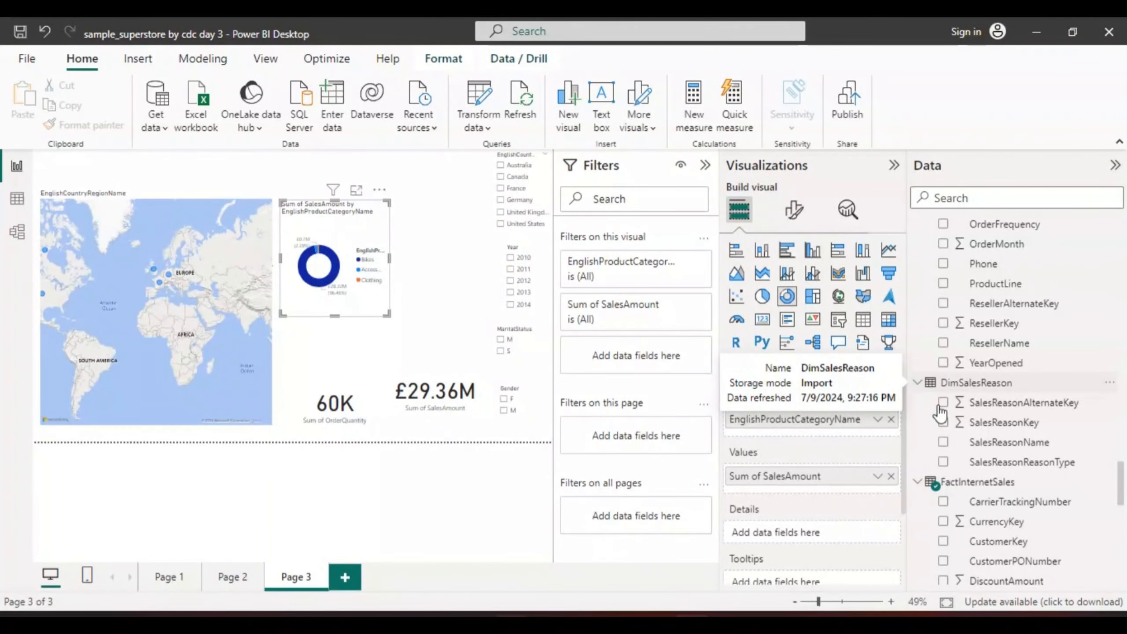
drag(1122, 481, 1125, 546)
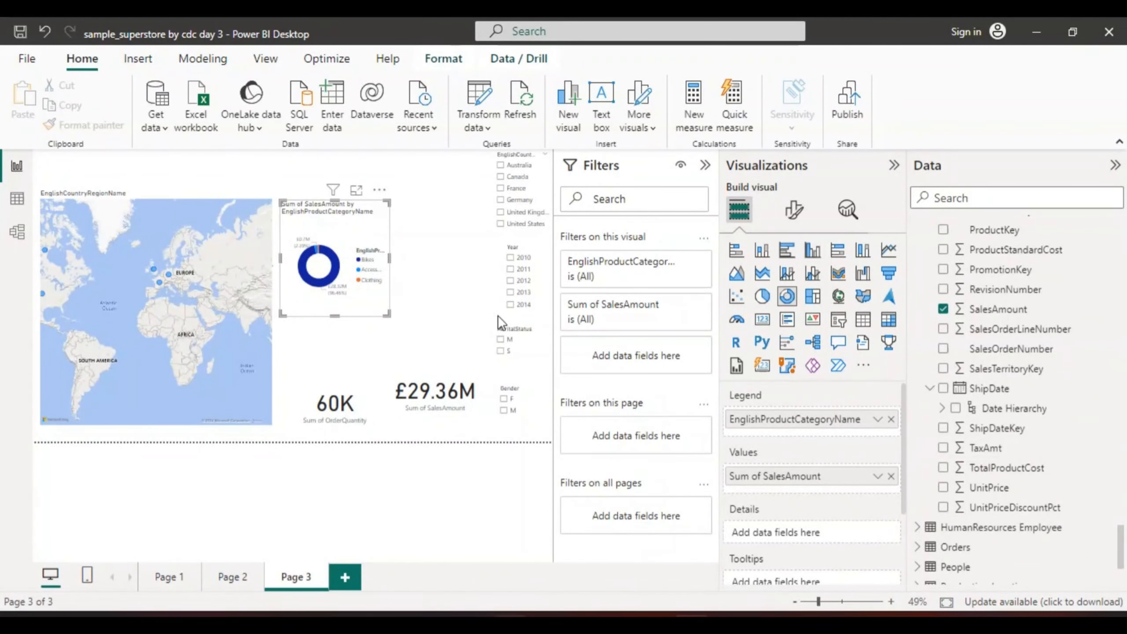
Arrange the country, year, MaritalStatus and Gender slicers in a two-by-two grid beside the donut chart, and place both cards side by side beneath
drag(515, 201, 431, 217)
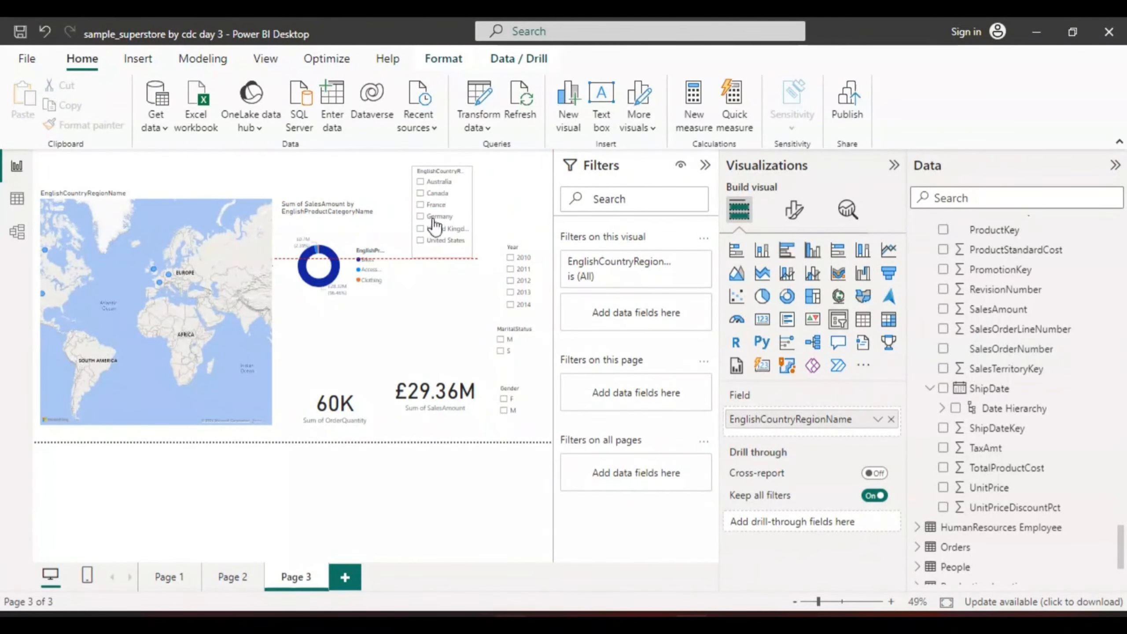
drag(513, 267, 507, 202)
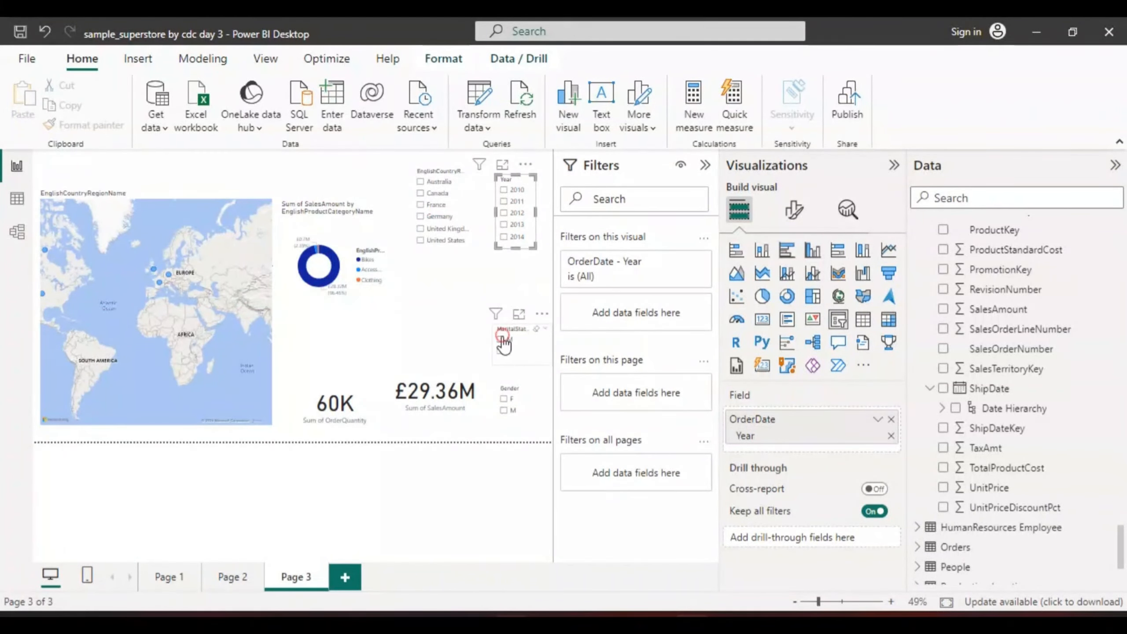
drag(503, 343, 423, 281)
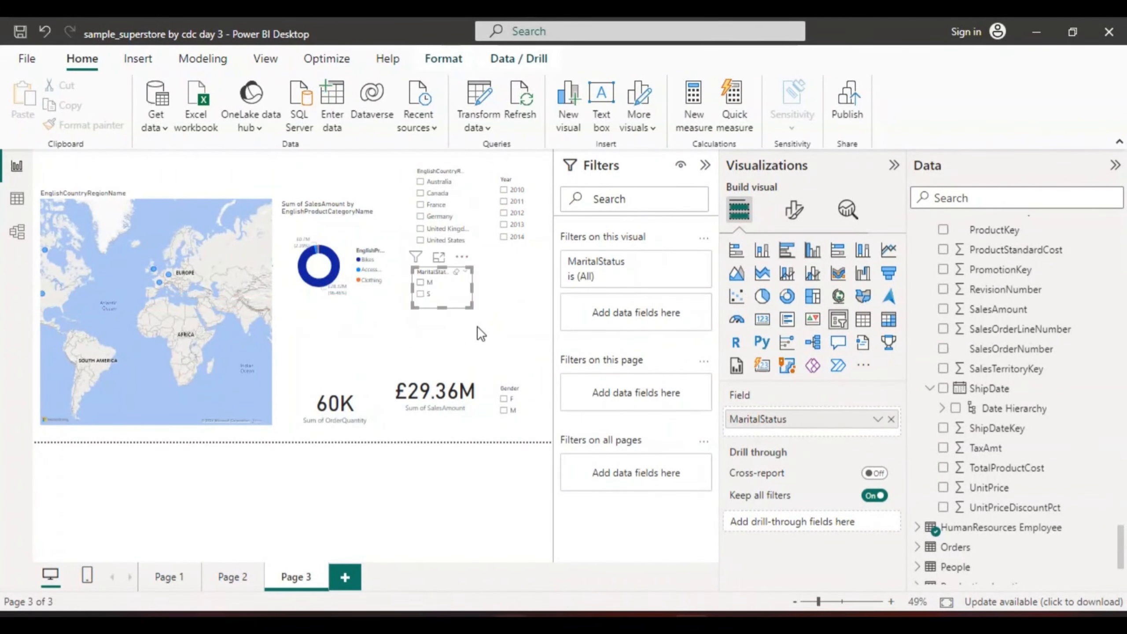
drag(505, 411, 505, 300)
drag(350, 406, 352, 364)
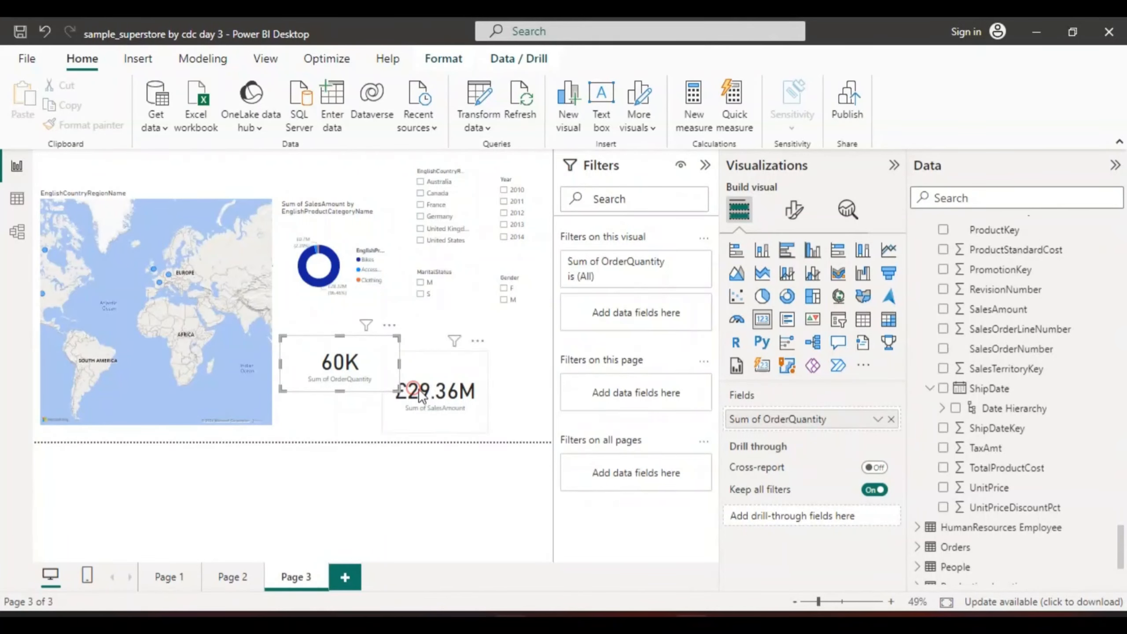
drag(418, 388, 449, 373)
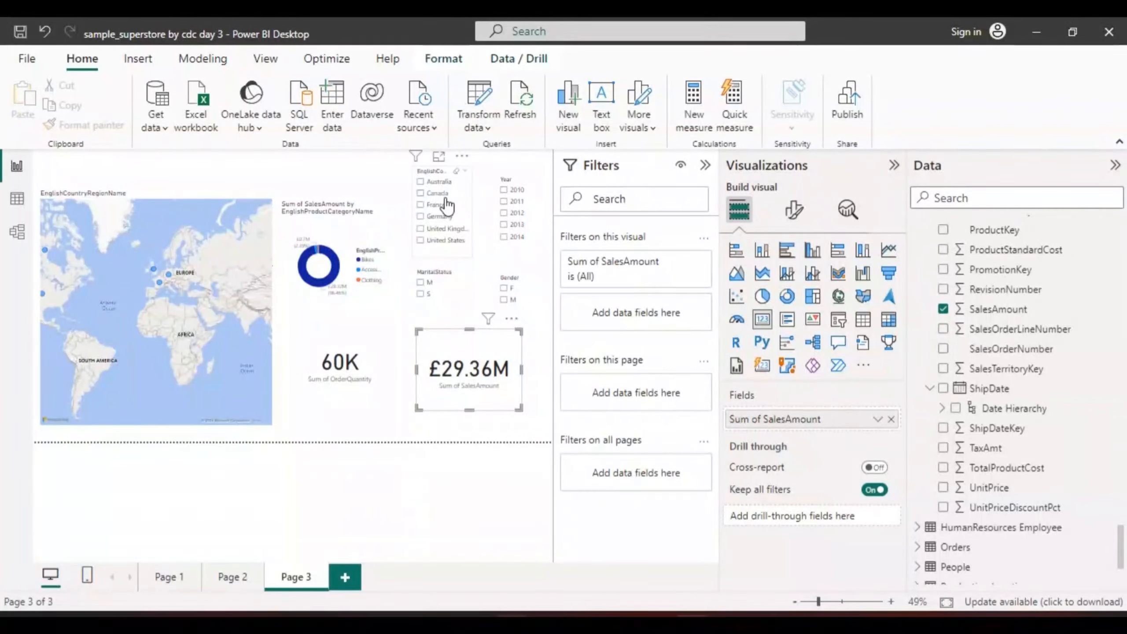
Filter the page to Australia with the country slicer, and extend the donut chart's height upward
click(423, 189)
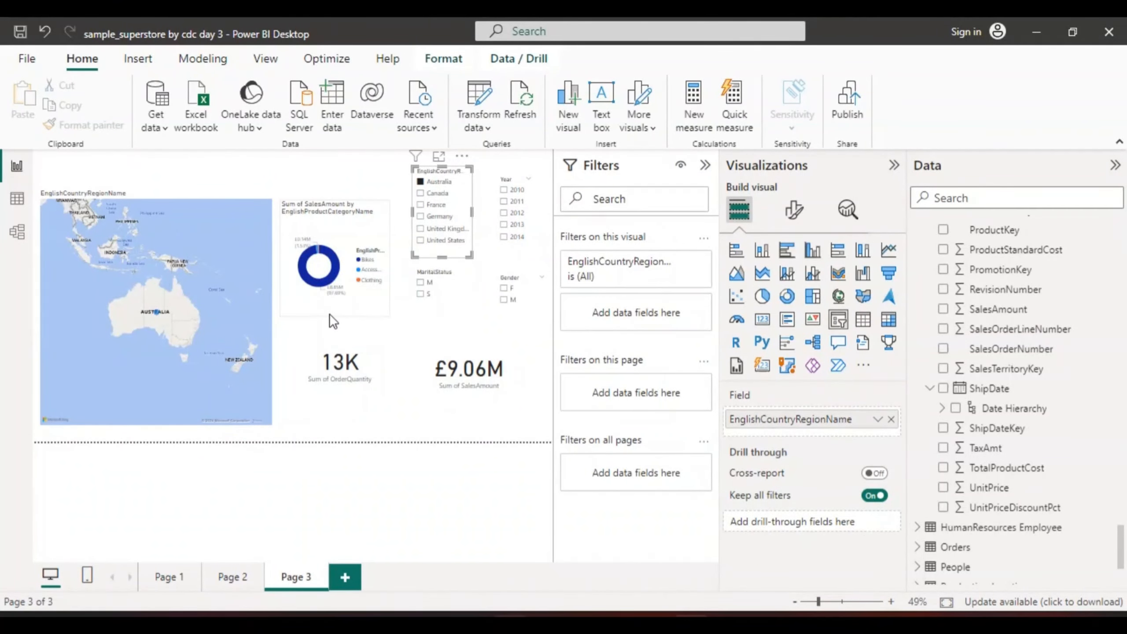
click(330, 330)
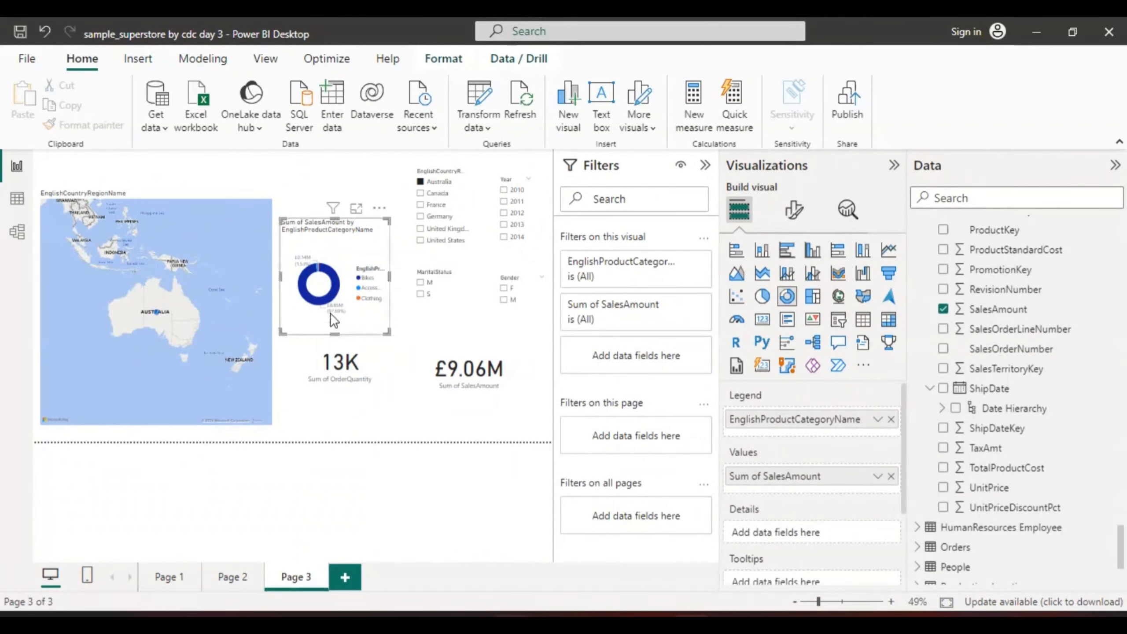
drag(335, 218, 335, 181)
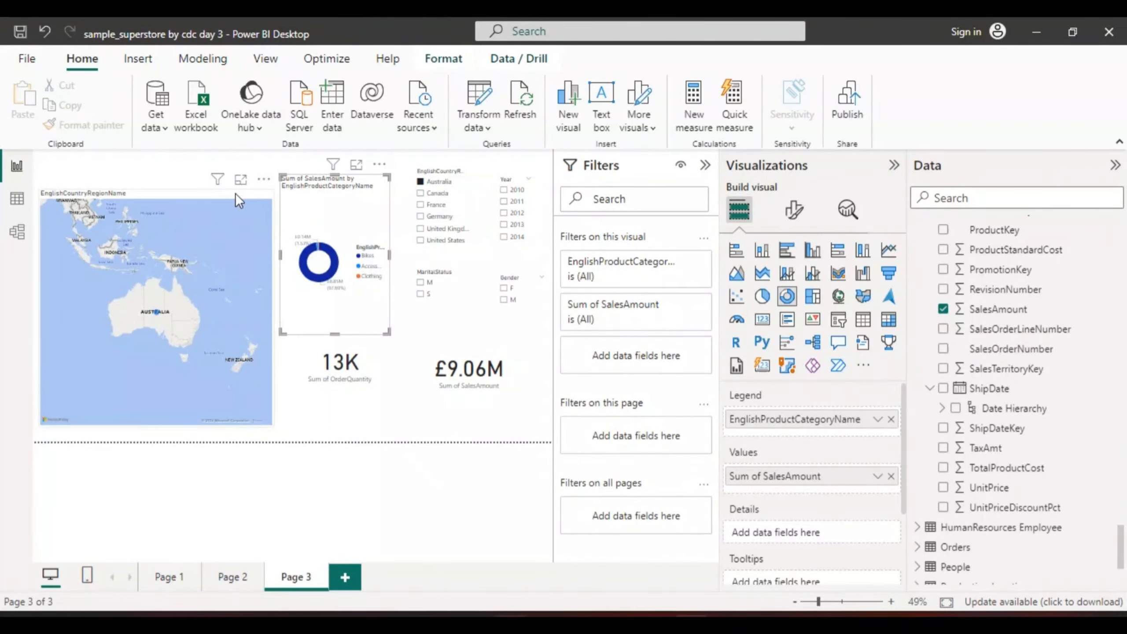
Move the country map up to the page's upper edge and shorten it from below to free space underneath
drag(207, 301, 196, 280)
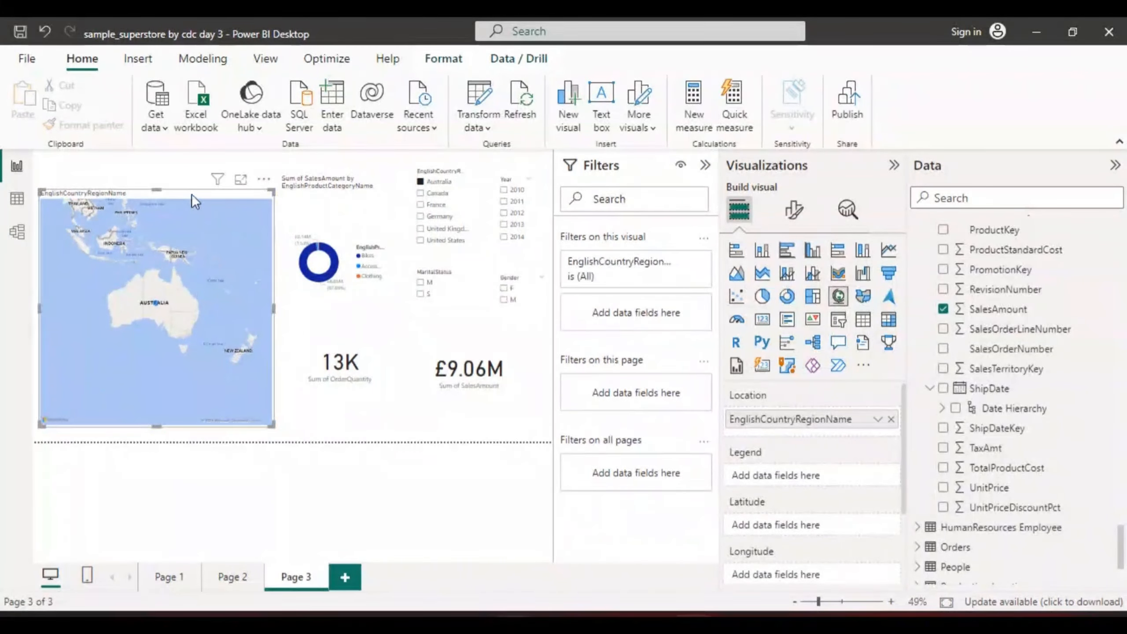
drag(191, 191, 197, 158)
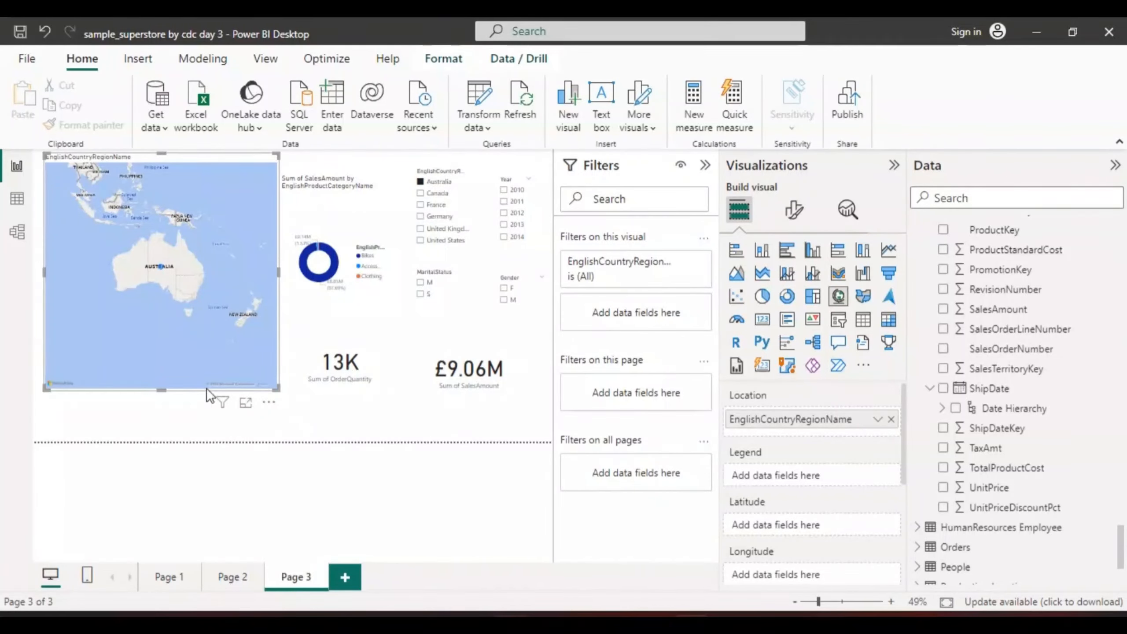
drag(161, 390, 160, 369)
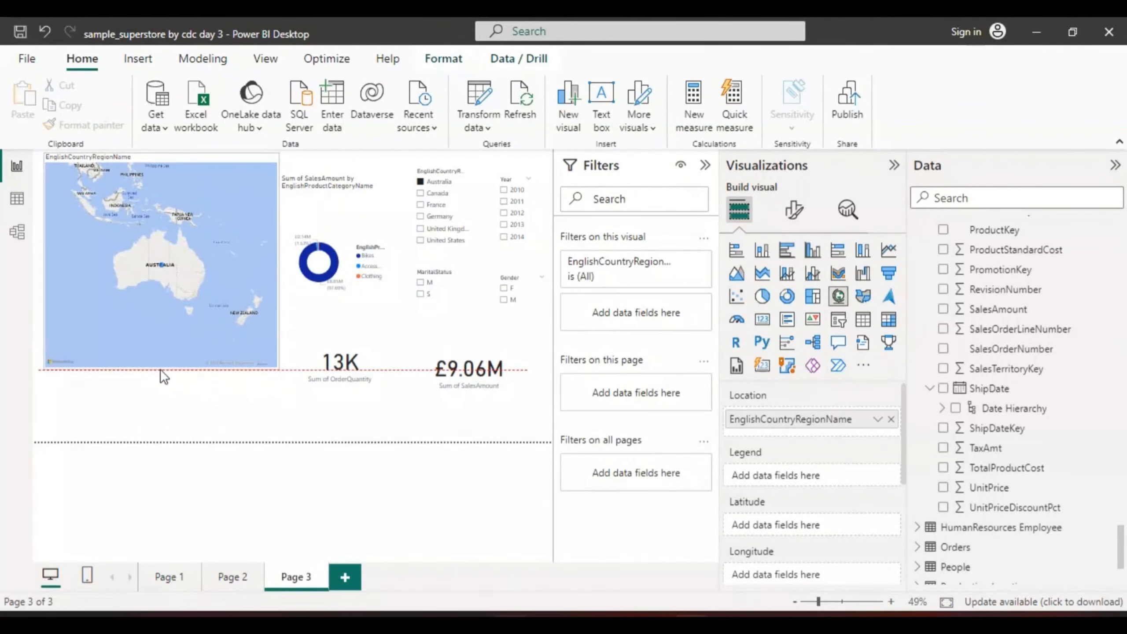
Move the donut chart beneath the map and reshape it into a wide, short visual ending at the map's right edge
drag(322, 239, 279, 346)
mouse_move(291, 273)
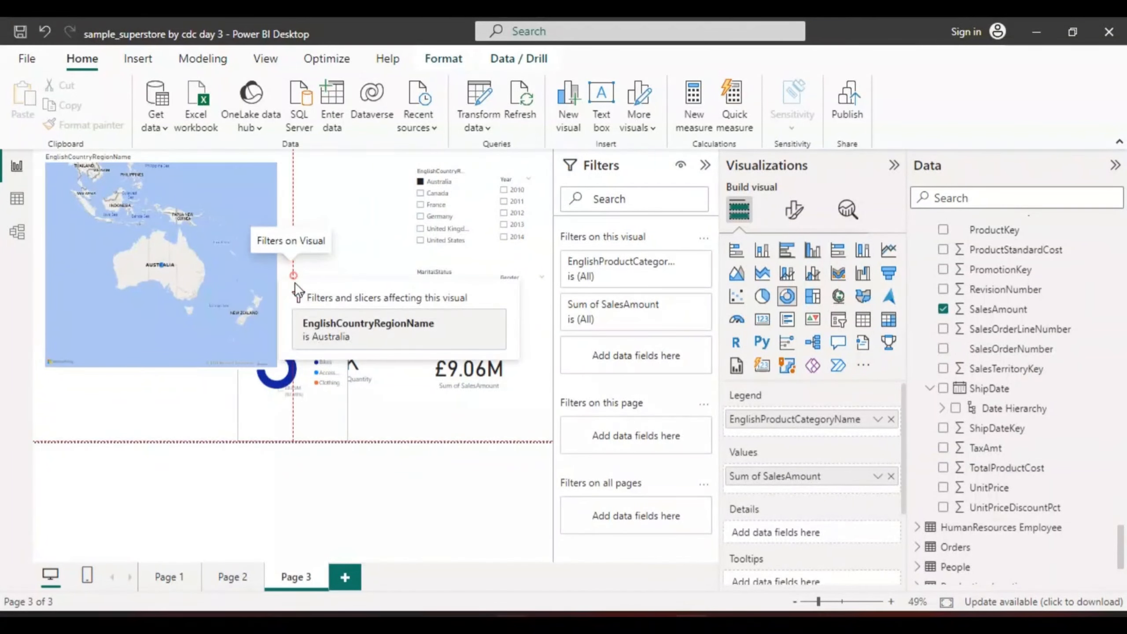
click(316, 233)
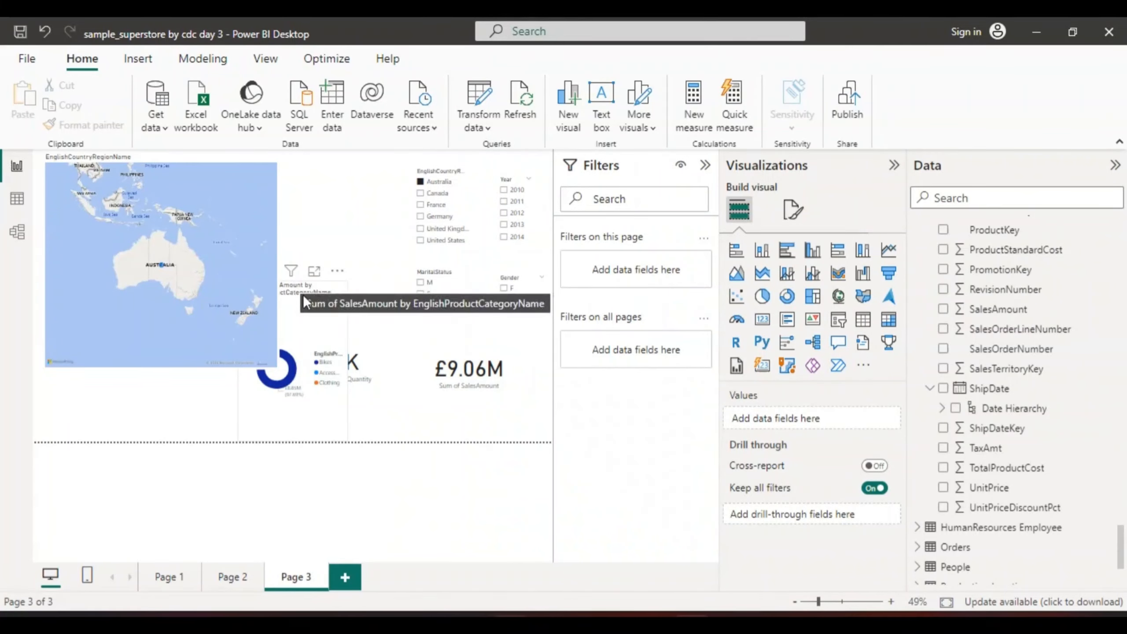
click(302, 307)
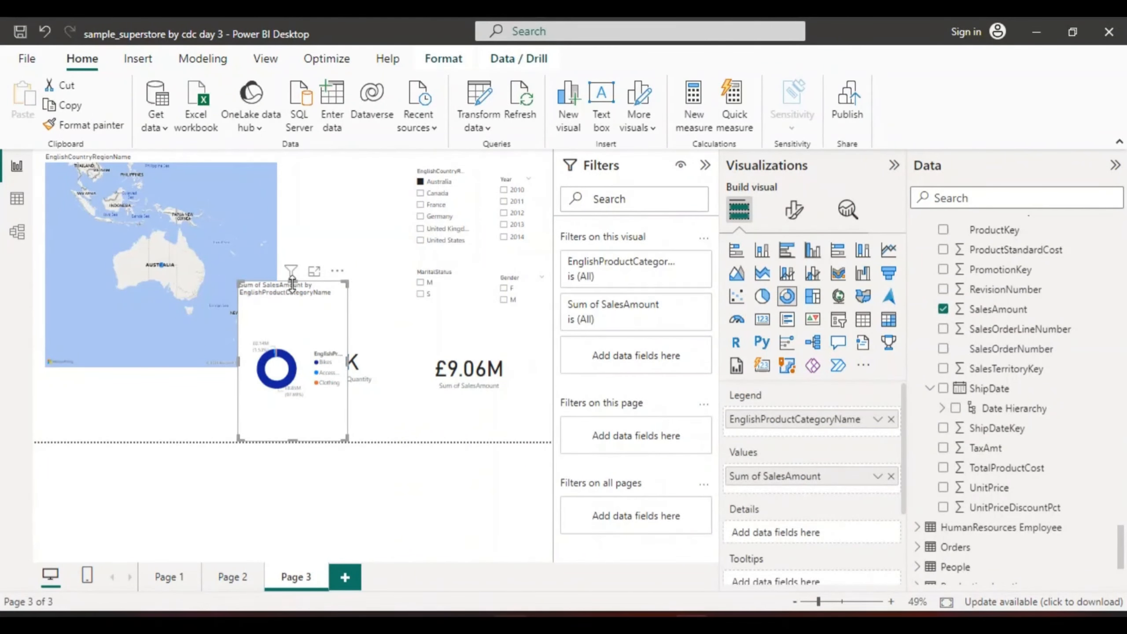
drag(291, 282, 291, 365)
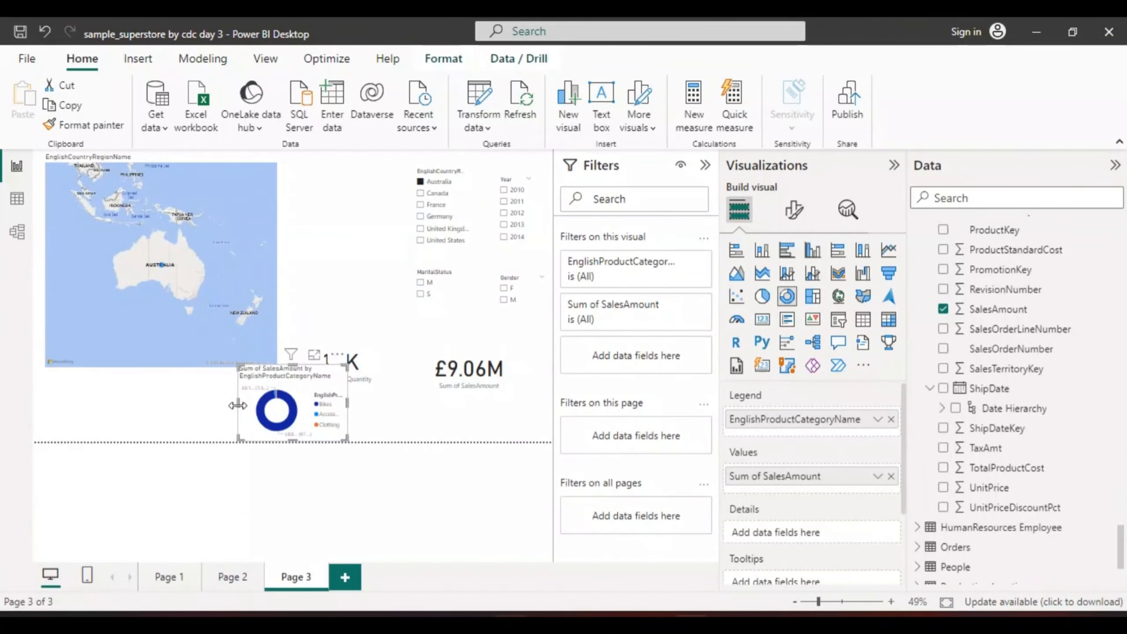
drag(239, 409, 99, 398)
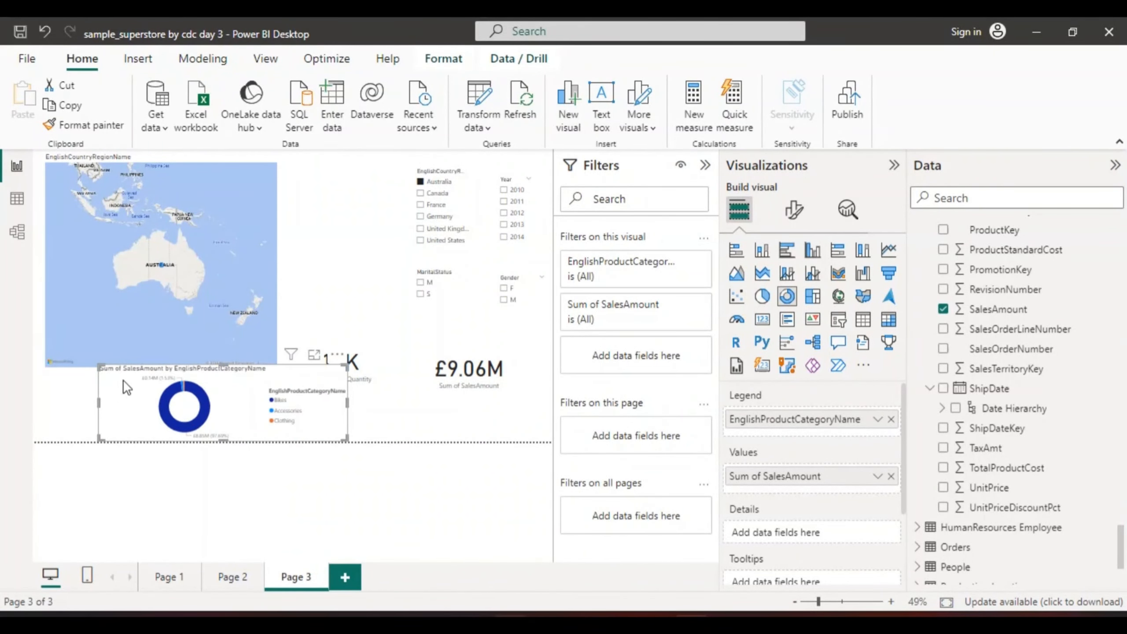
drag(231, 390, 186, 411)
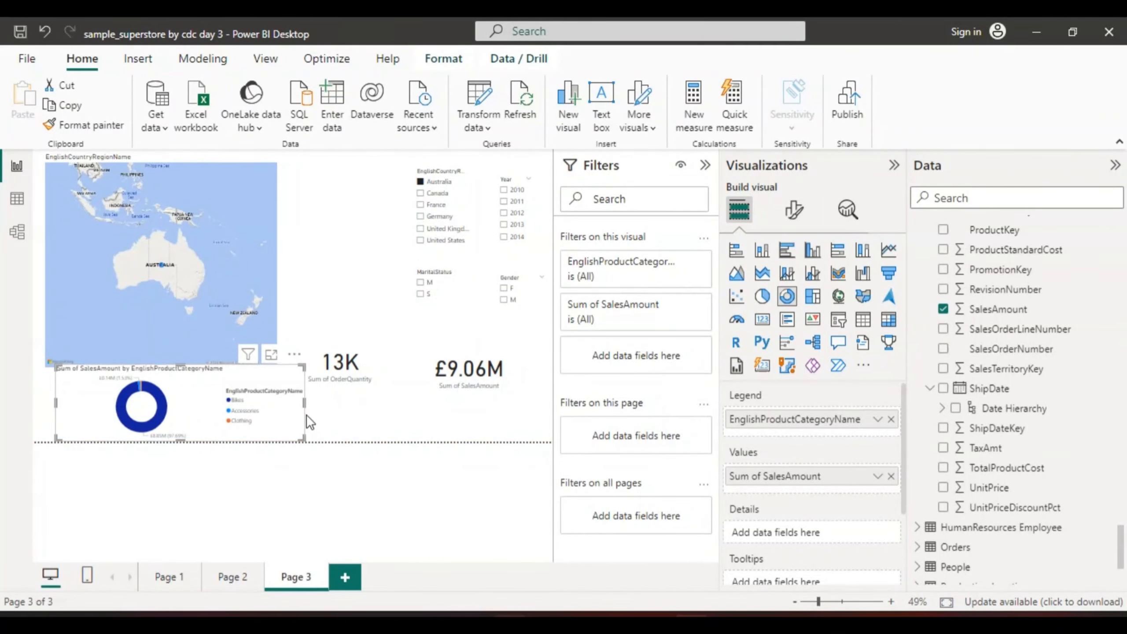
drag(305, 403, 274, 403)
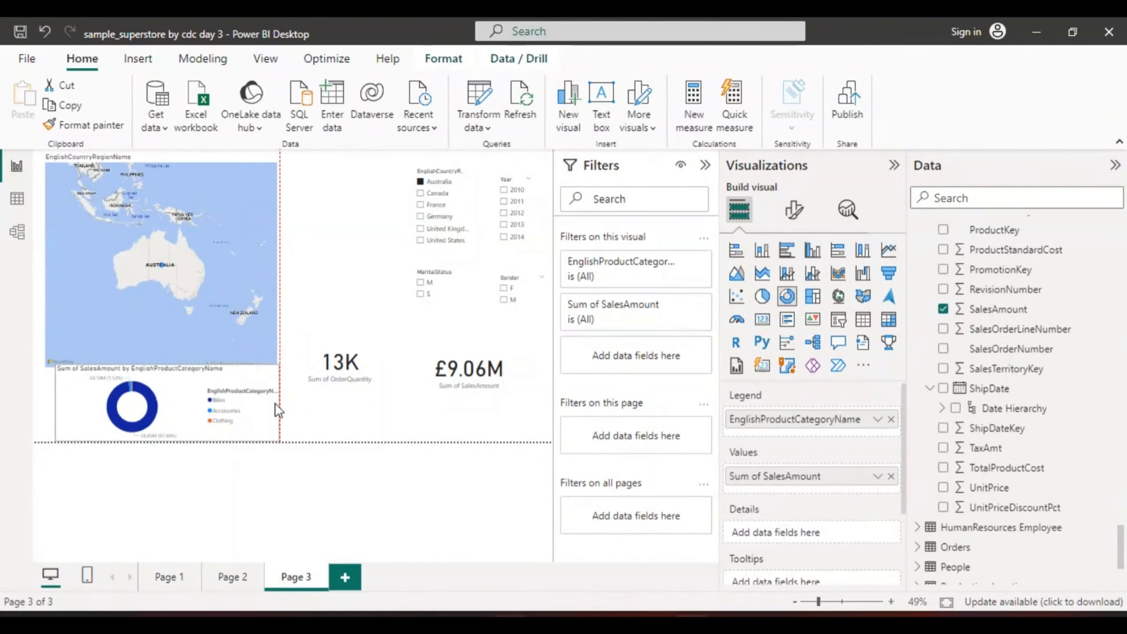
Shorten the map slightly so it clears the donut chart, and align the donut chart with both side edges of the map
click(206, 304)
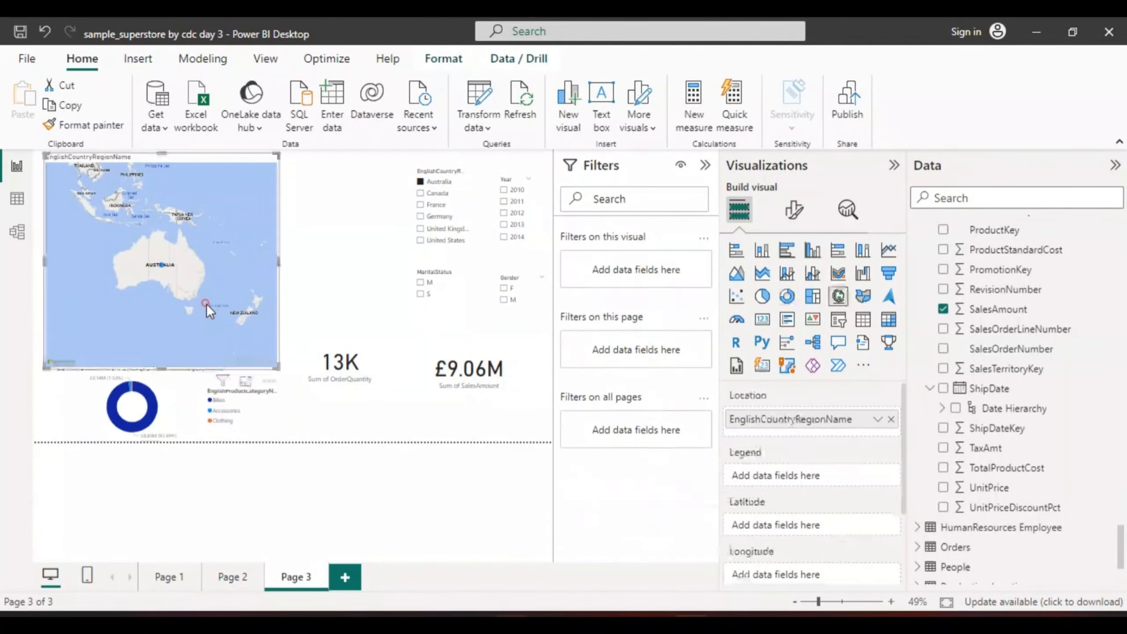
drag(165, 365, 161, 360)
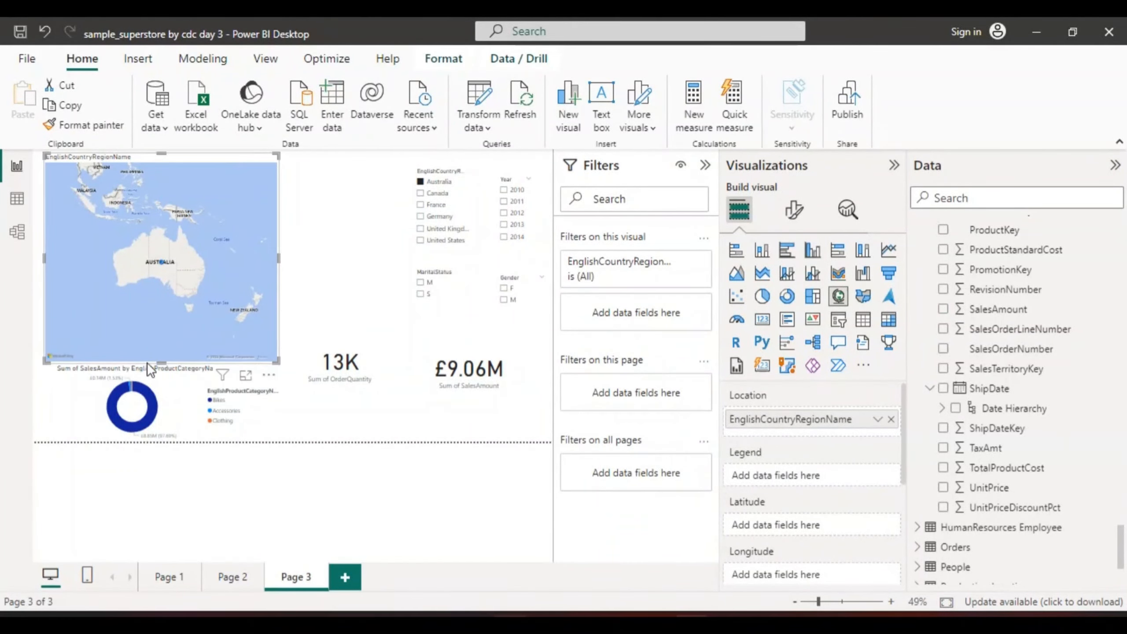
drag(78, 397, 70, 394)
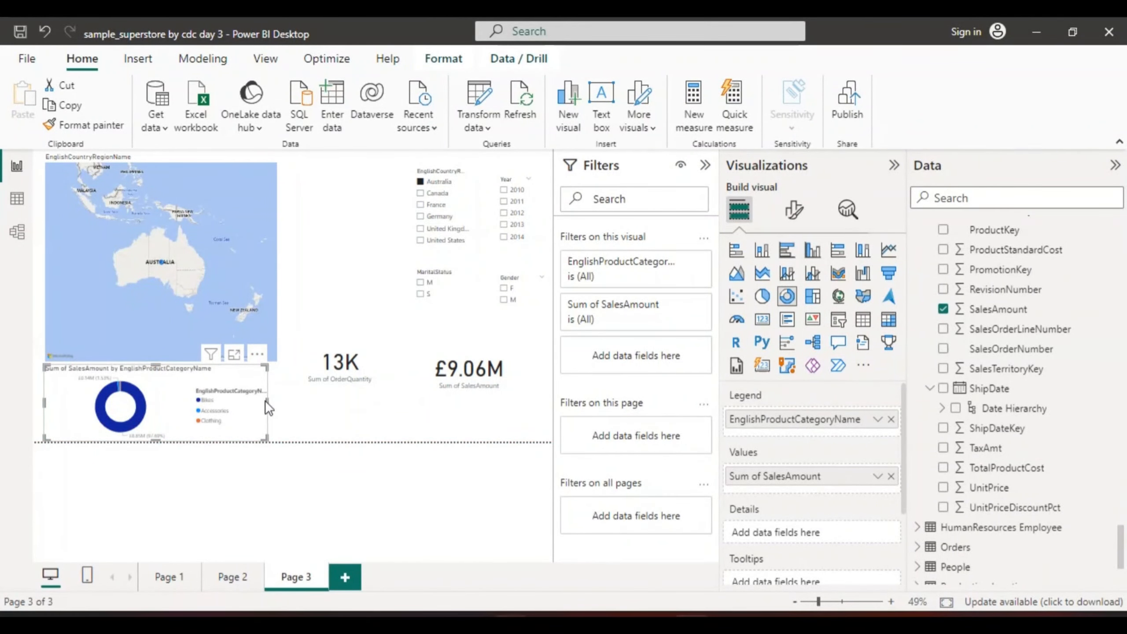
drag(264, 401, 274, 404)
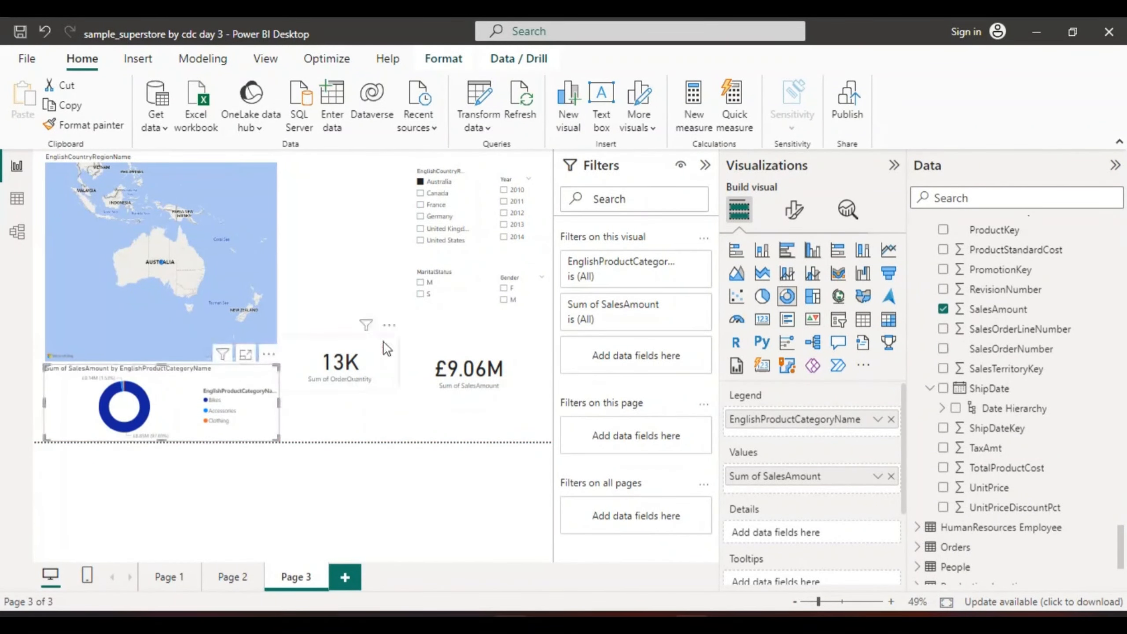
Move the country, year, MaritalStatus and Gender slicers closer to the map, keeping them in two rows of two
drag(429, 209, 338, 211)
drag(511, 215, 432, 202)
drag(433, 286, 345, 276)
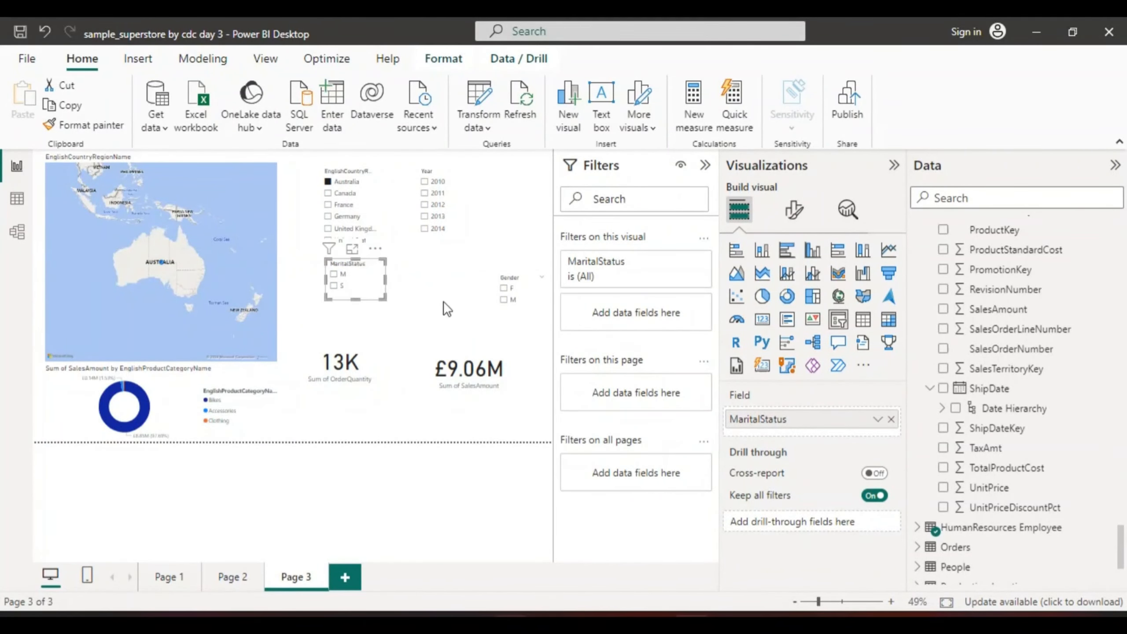
drag(509, 297, 429, 286)
Move the OrderQuantity and SalesAmount cards lower on the page, extend both upward, and align their lower edges
drag(355, 361, 373, 386)
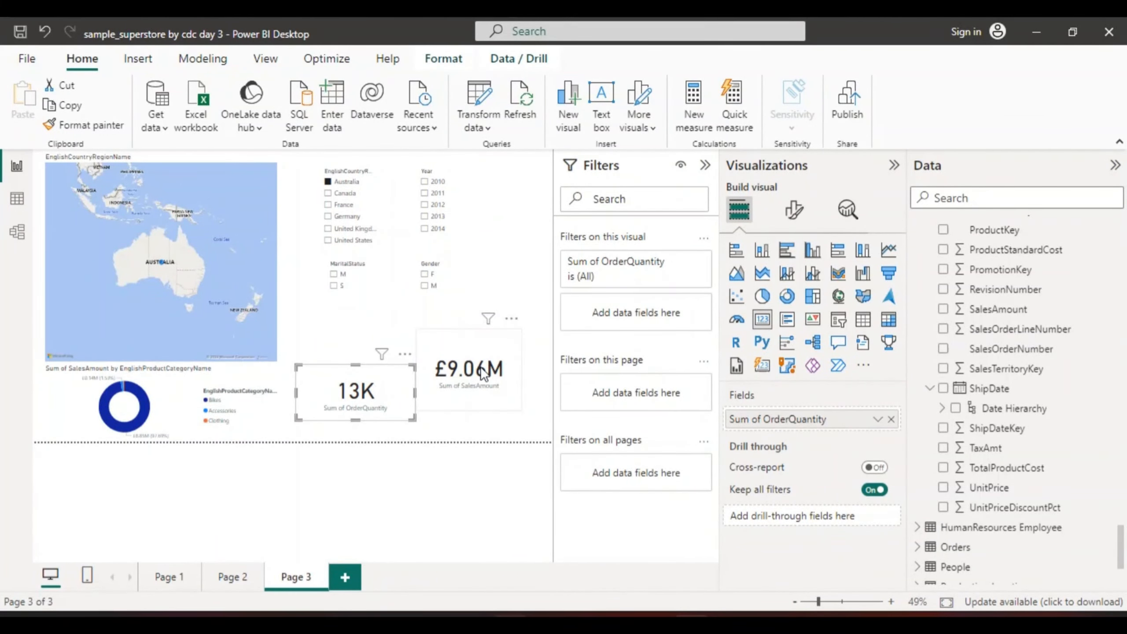
drag(481, 366, 494, 399)
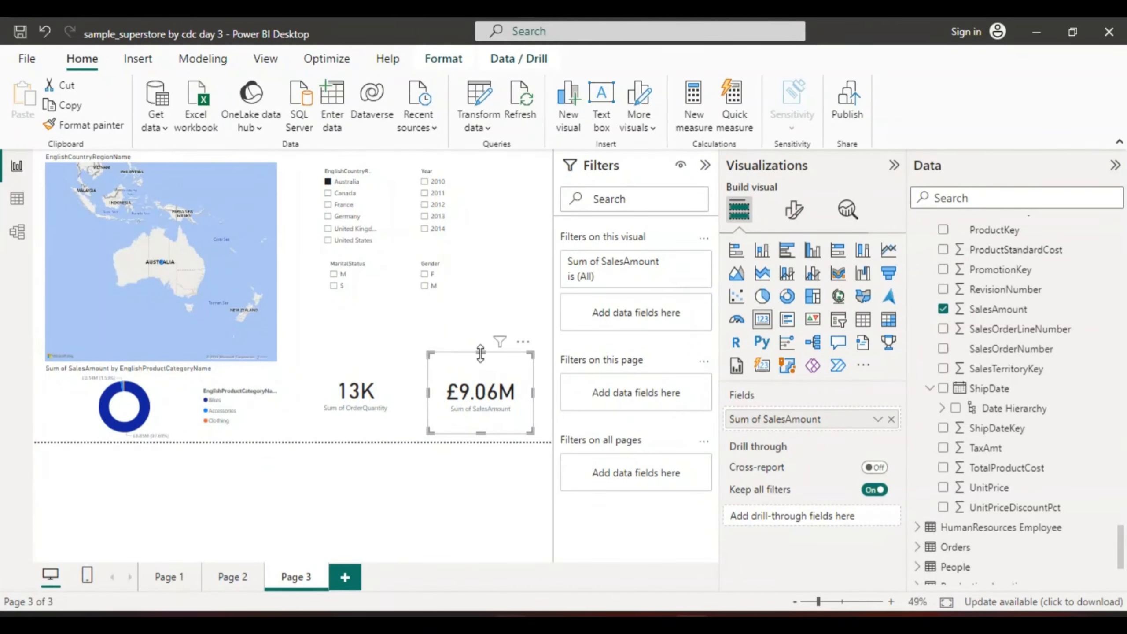
drag(481, 352, 481, 327)
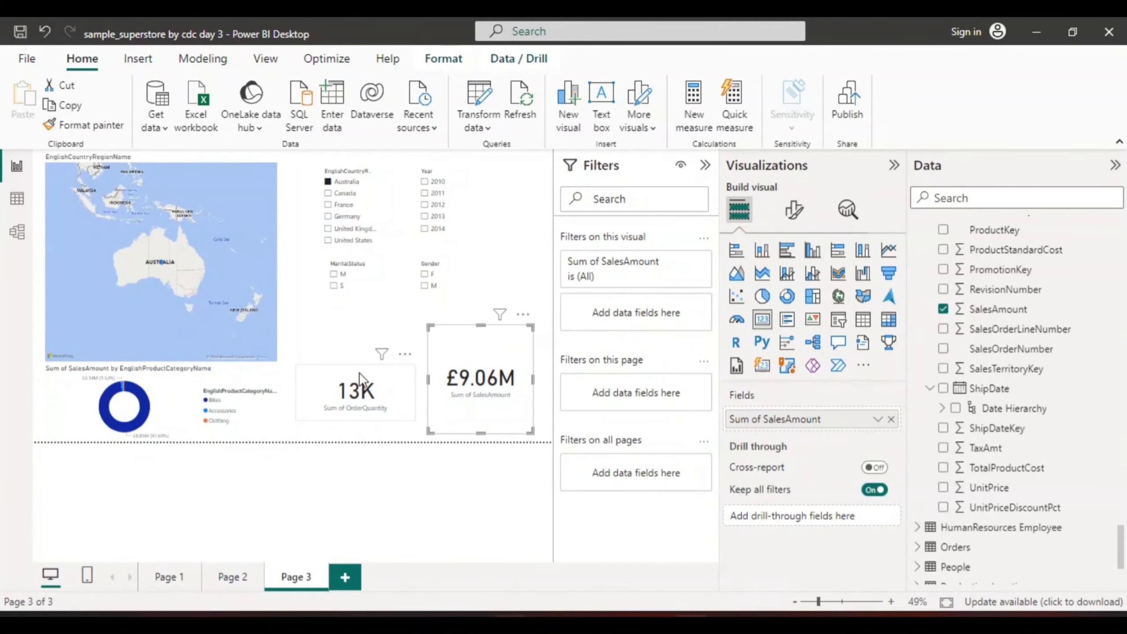
click(359, 385)
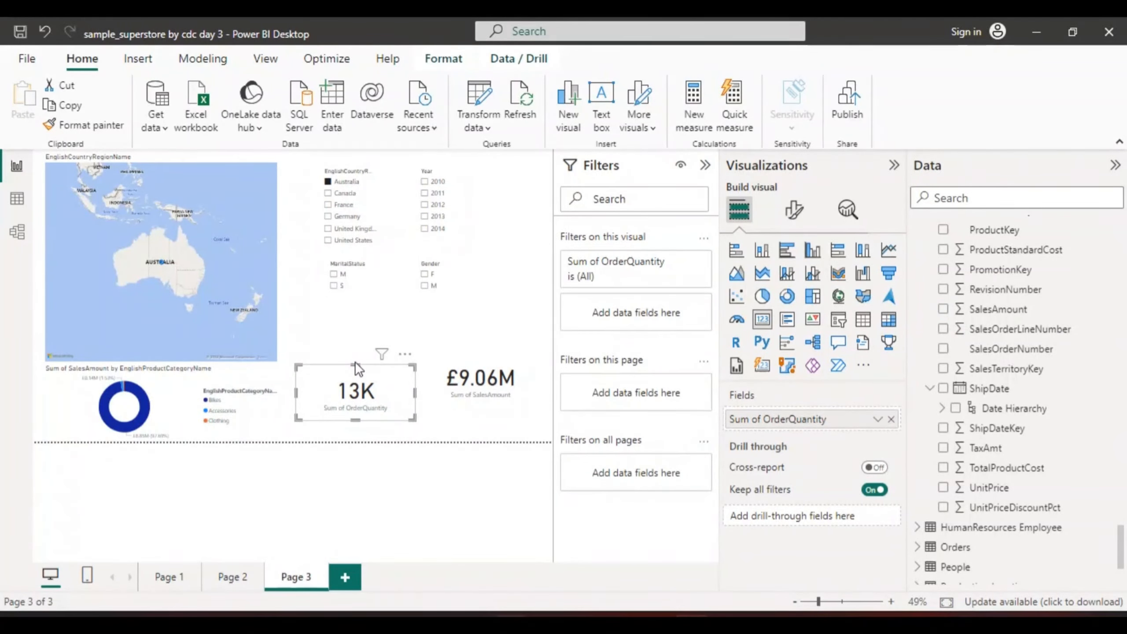
drag(356, 362, 360, 330)
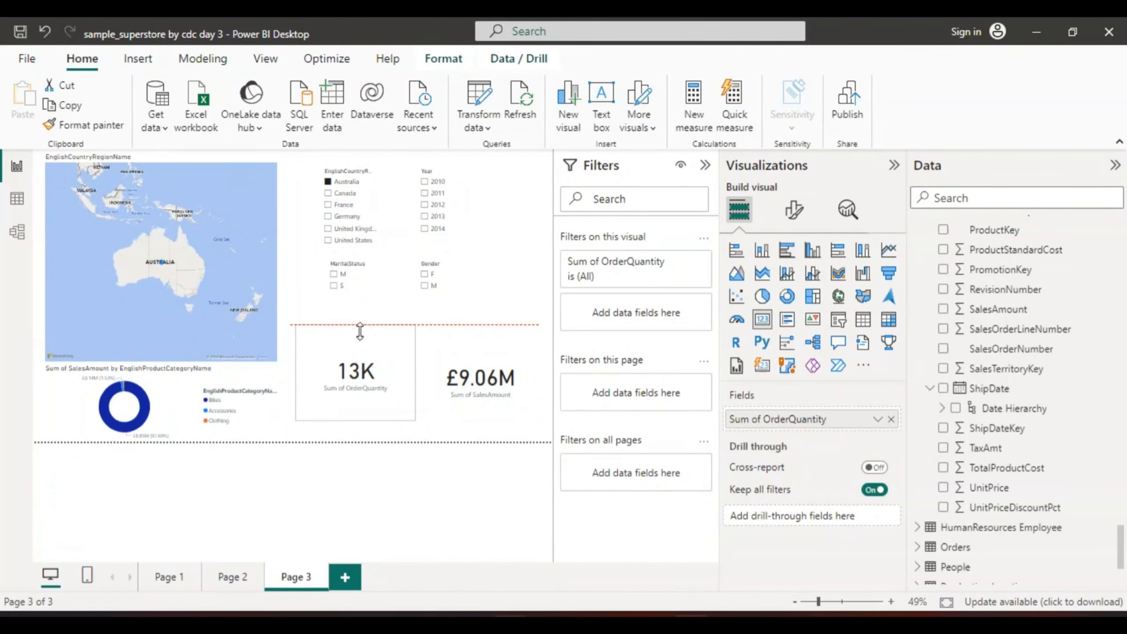
drag(389, 379, 404, 400)
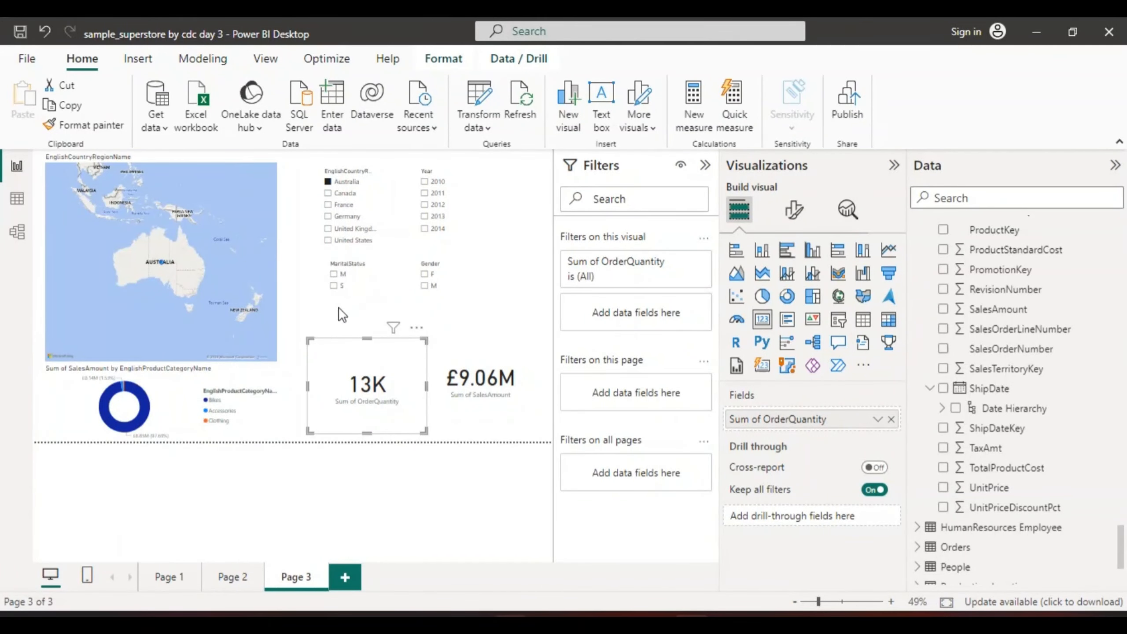
Filter the page to MaritalStatus S, Gender F and the year 2010 with the slicers
click(333, 286)
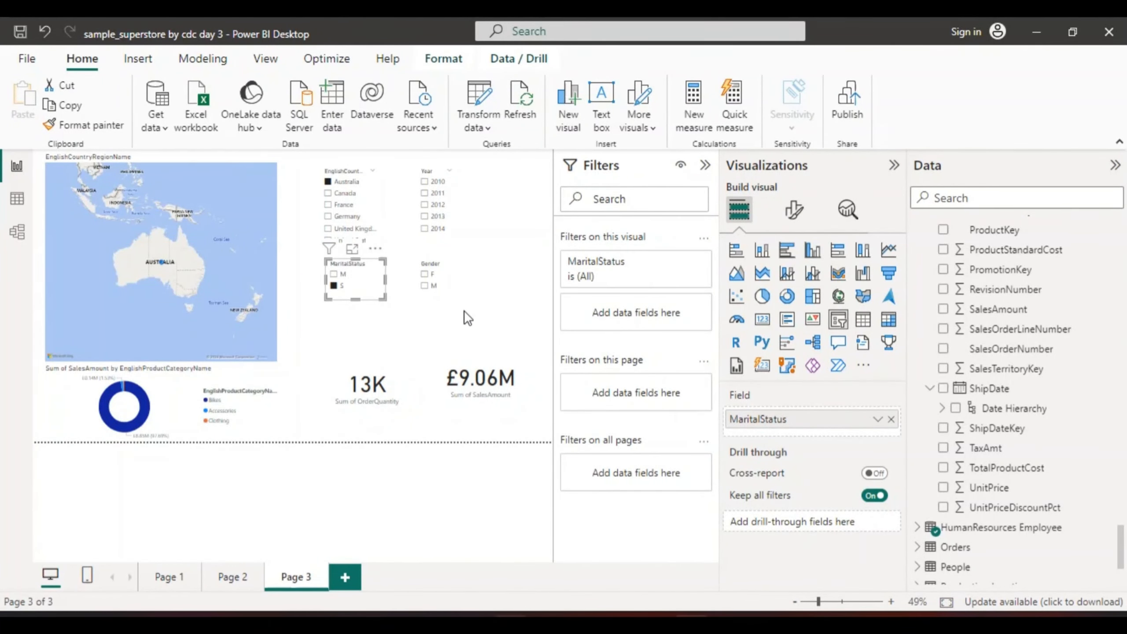
click(425, 276)
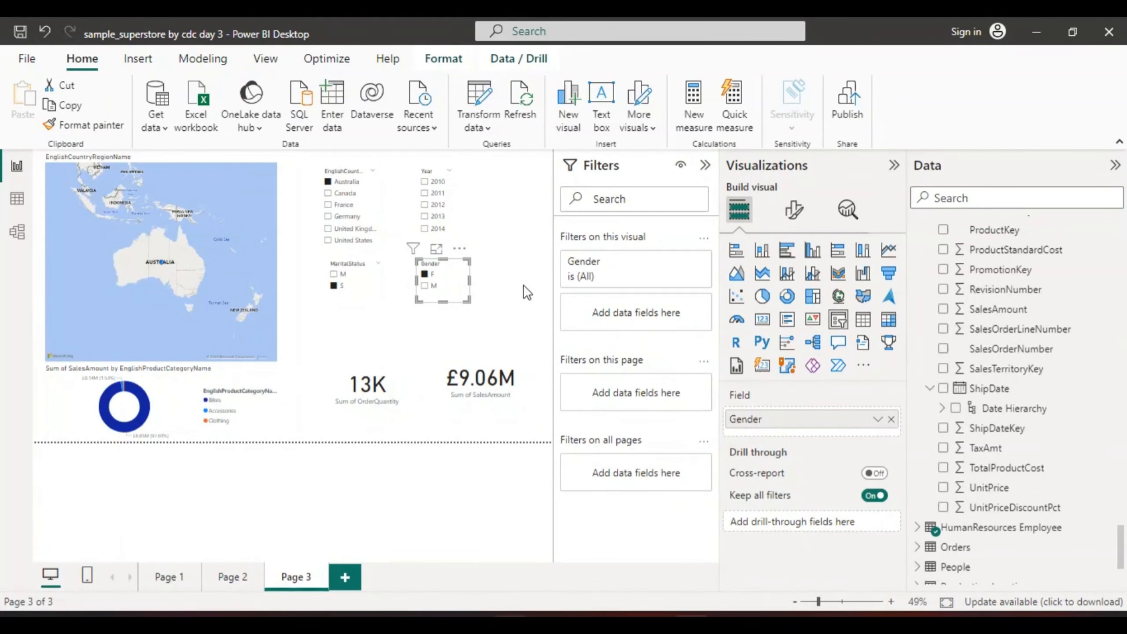
click(424, 181)
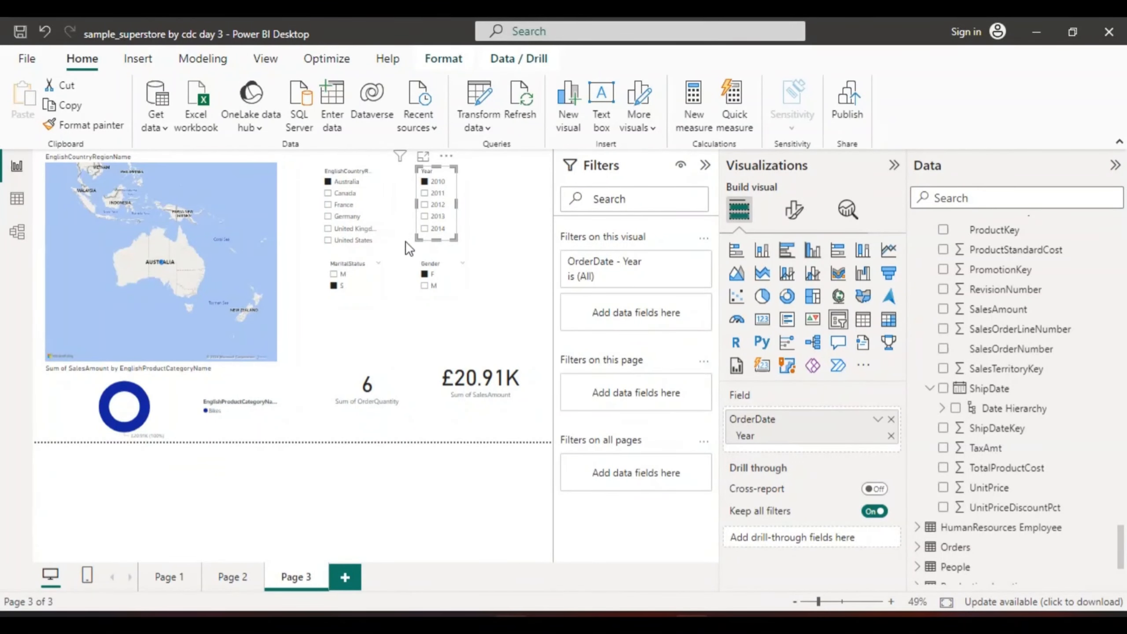
Switch the country slicer through Canada, France, Germany and the United Kingdom in turn
click(328, 195)
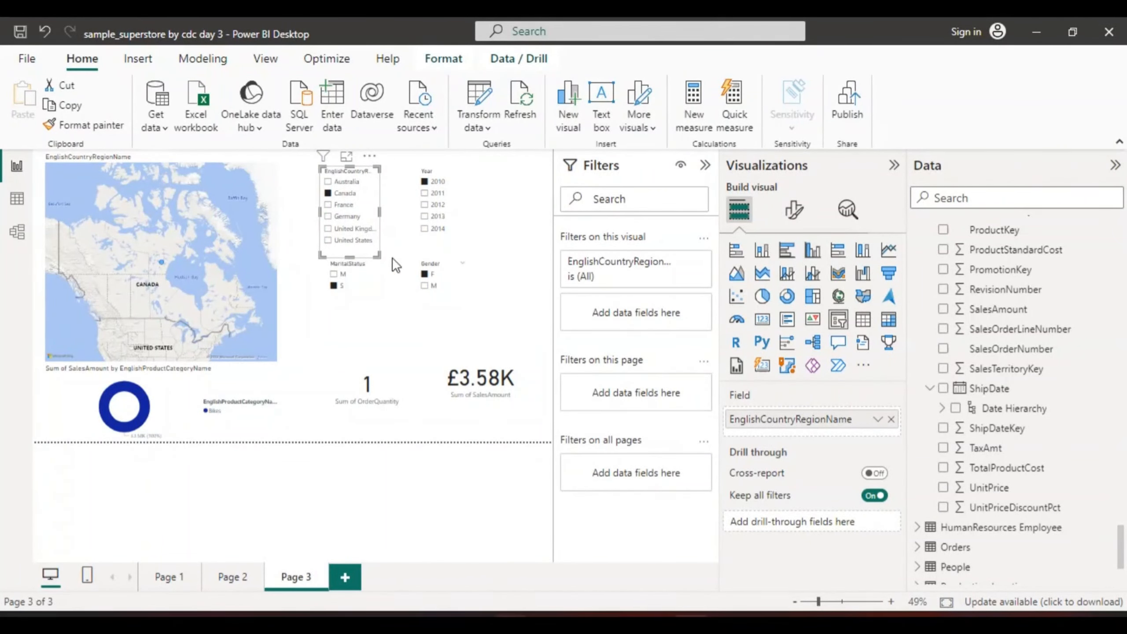
click(329, 204)
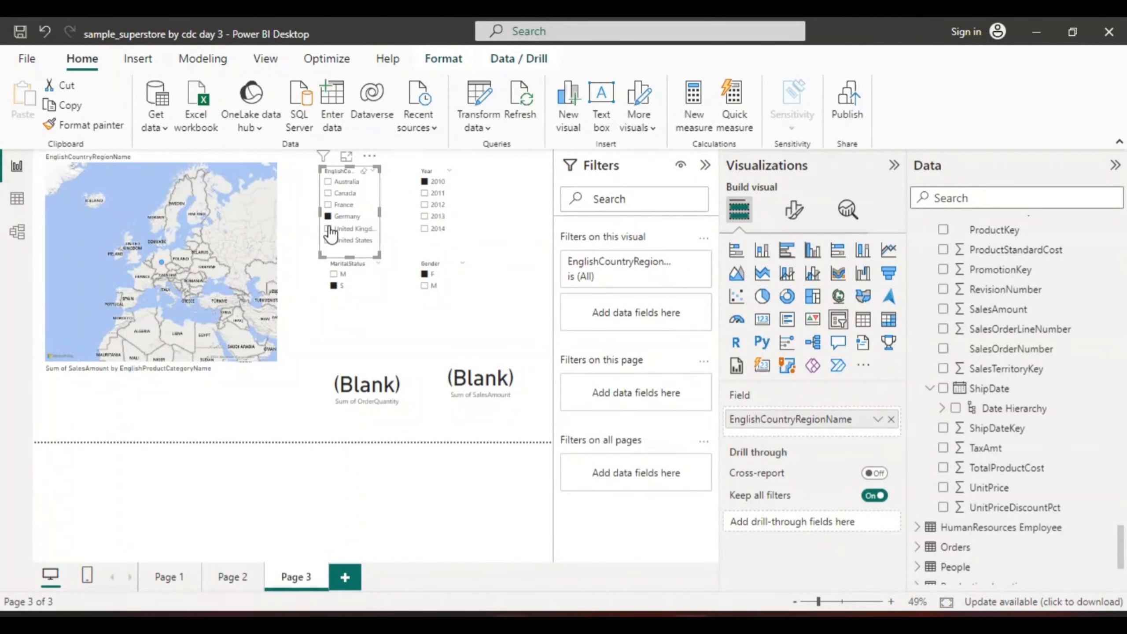
click(328, 228)
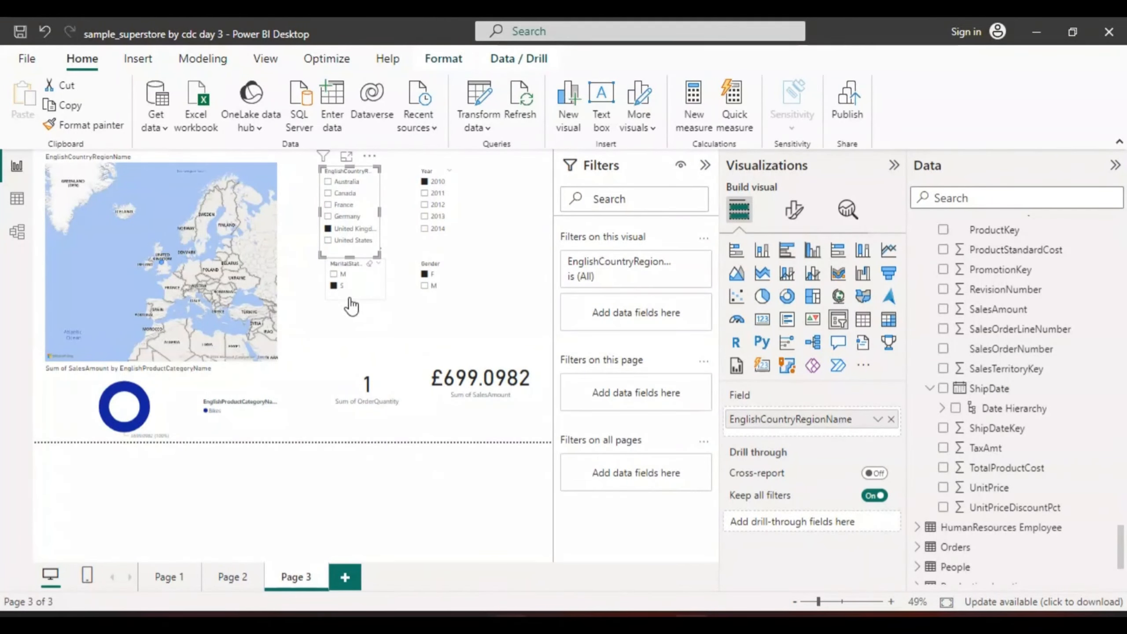
Filter the year slicer to 2012 and select both Australia and Canada in the country slicer
click(422, 204)
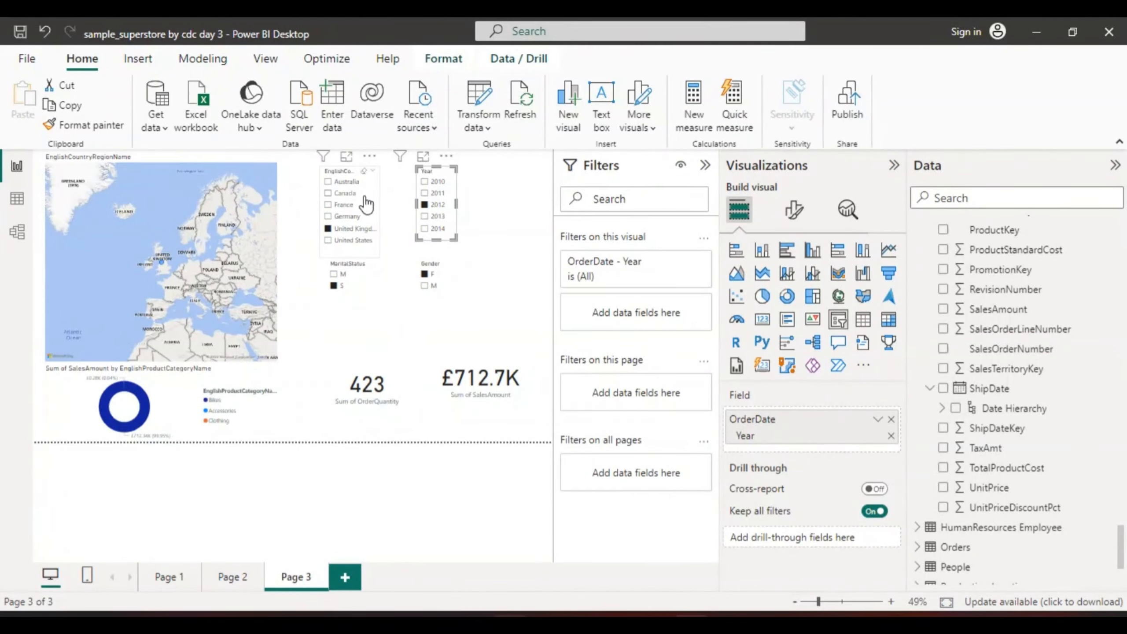
click(328, 182)
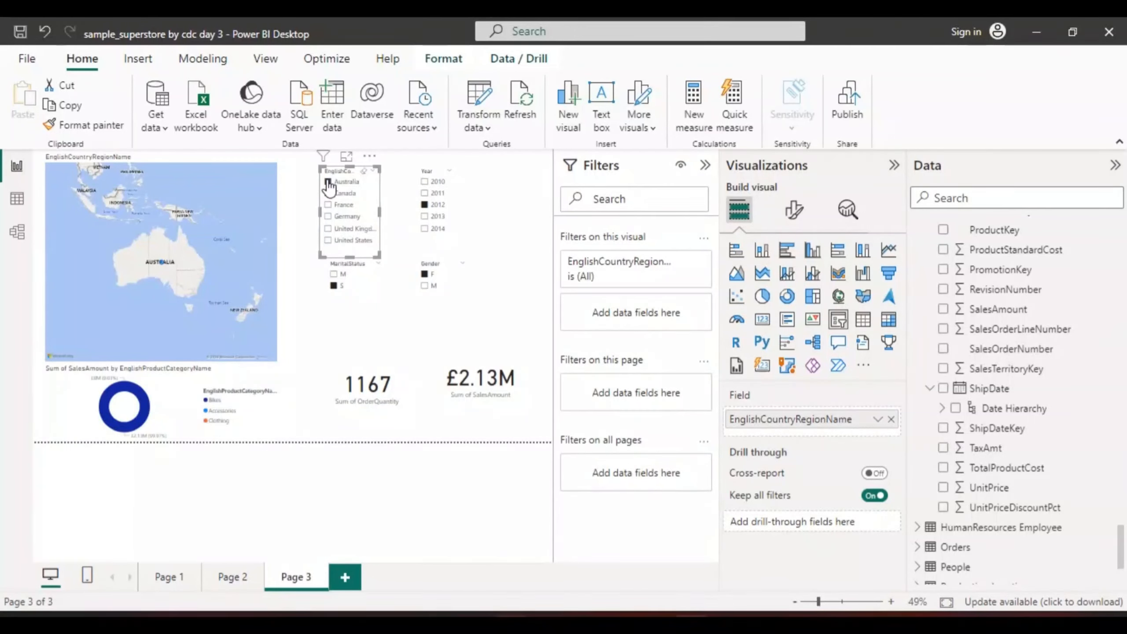
ctrl+click(328, 193)
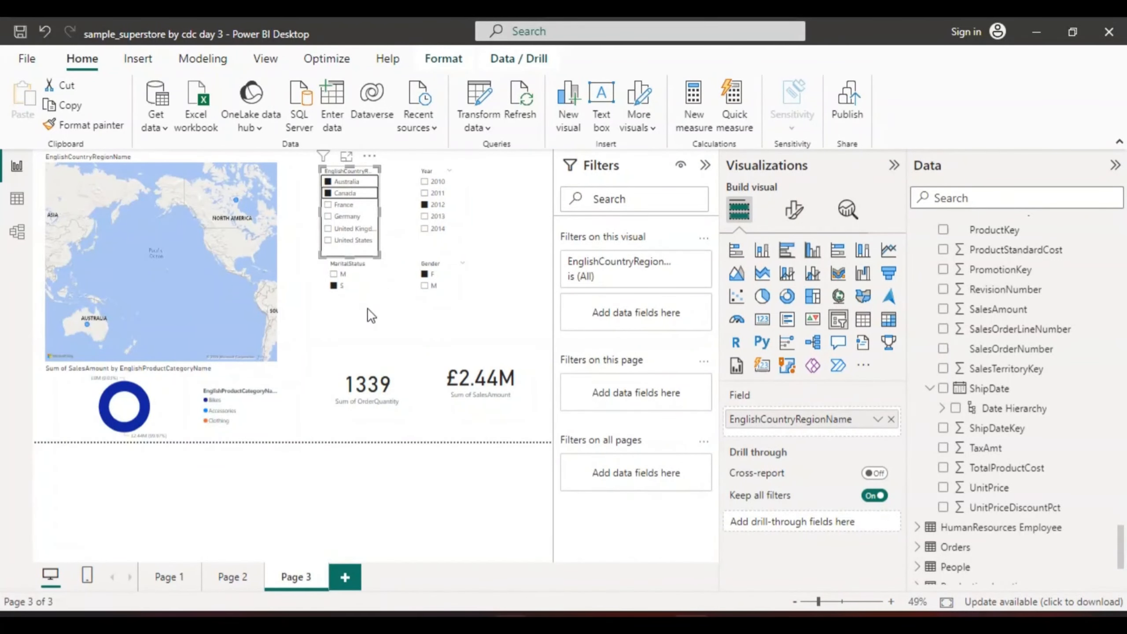
Select 2010 and 2011 together in the year slicer, and include both M and S in the MaritalStatus slicer
click(425, 189)
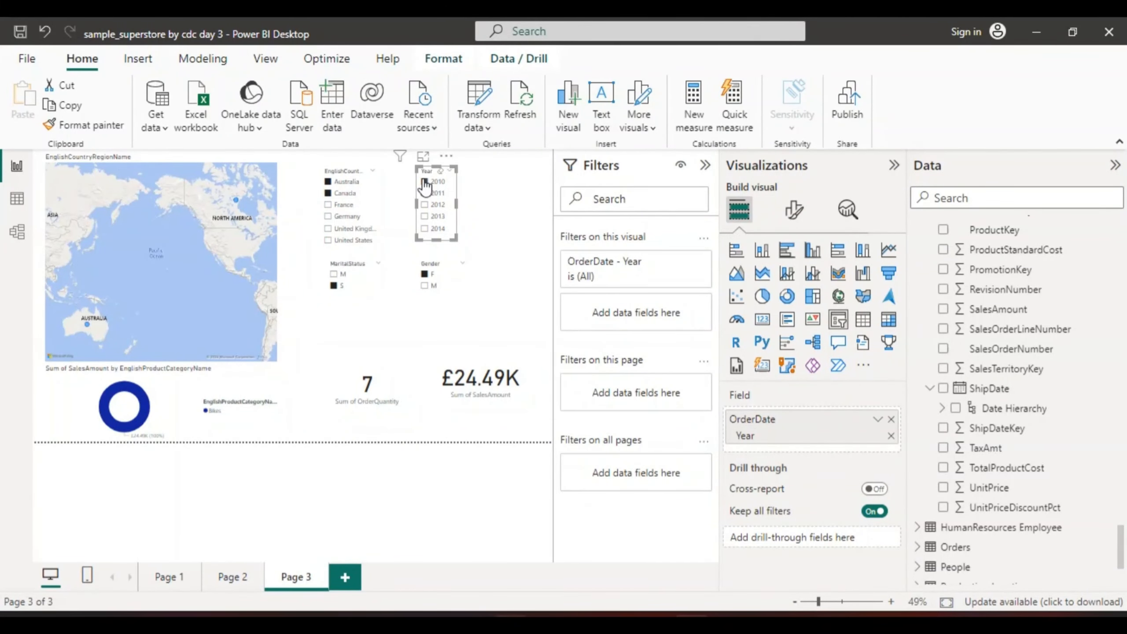
ctrl+click(424, 193)
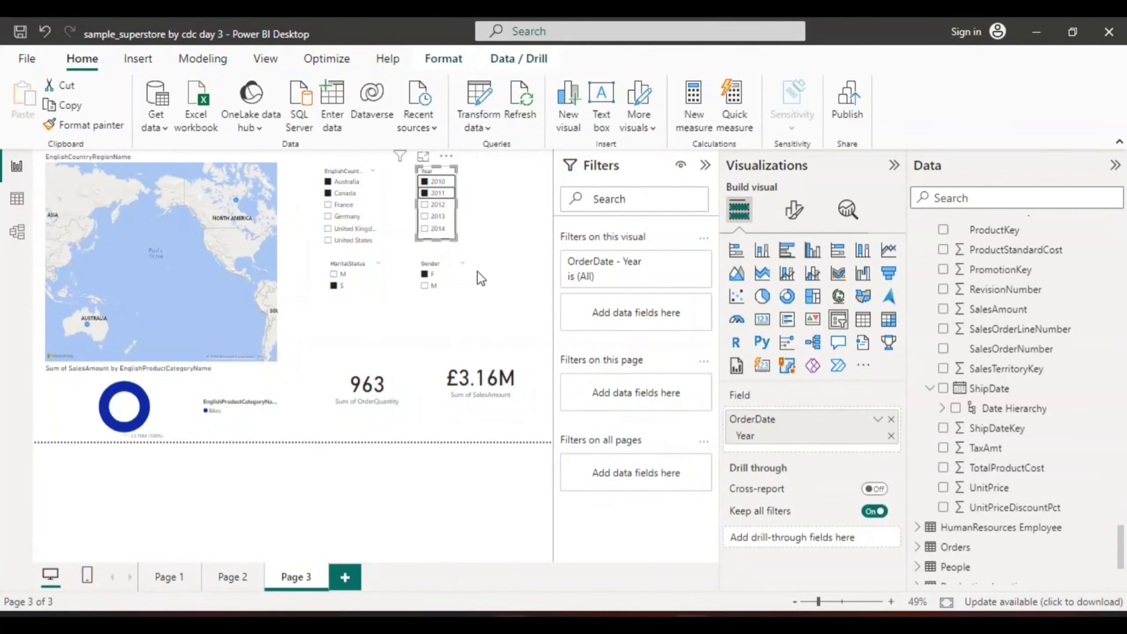
click(335, 274)
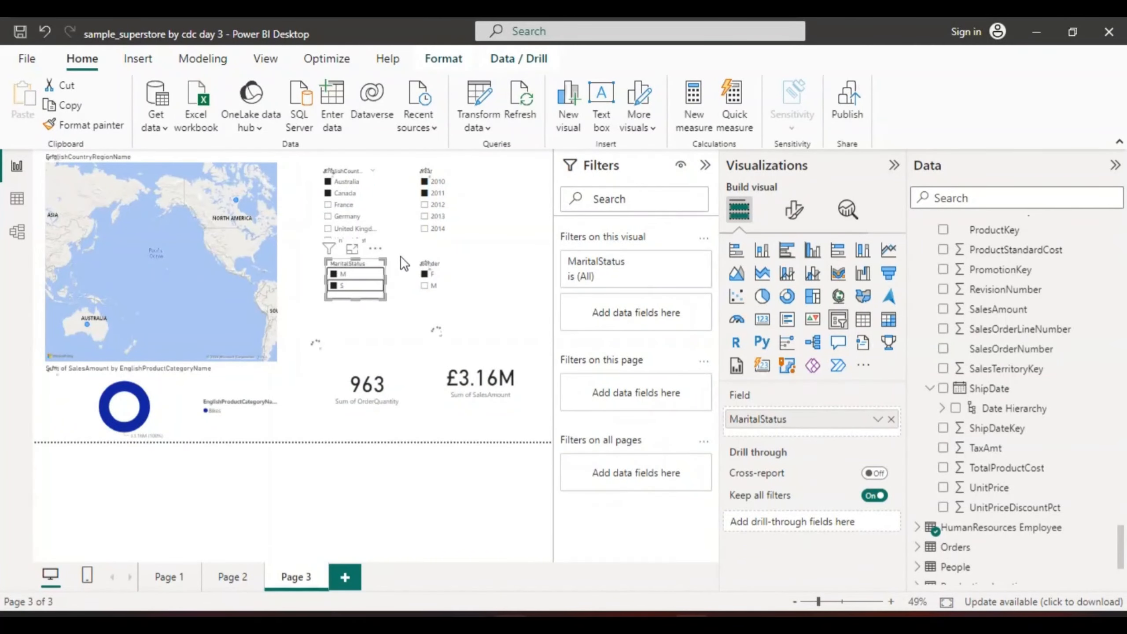
Clear all selections in the year, country, MaritalStatus and Gender slicers
click(430, 186)
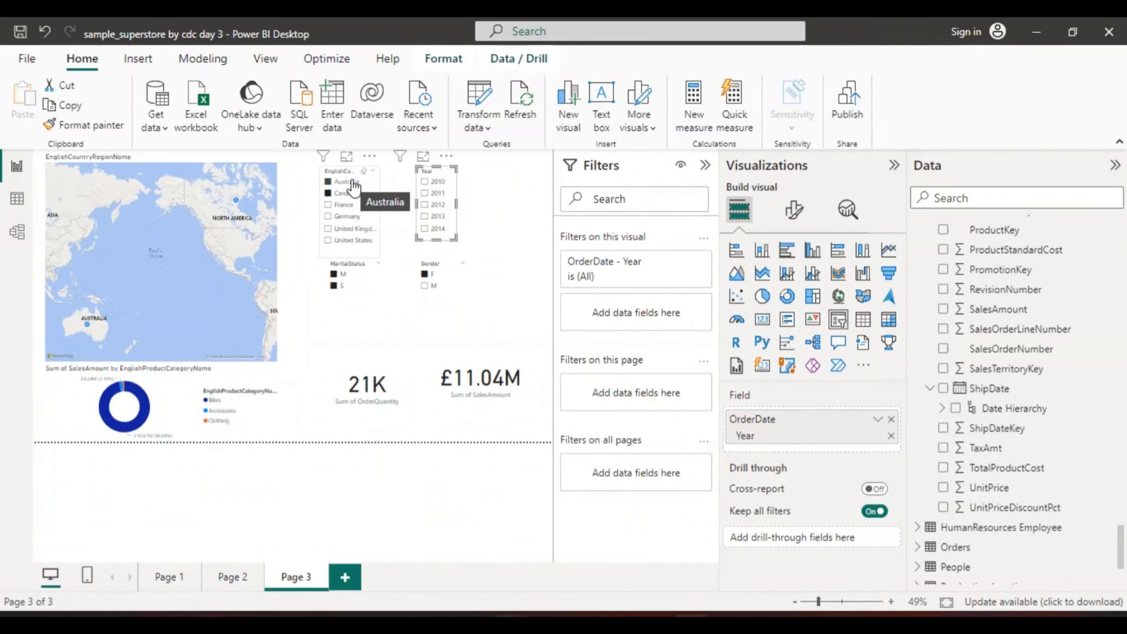
click(327, 180)
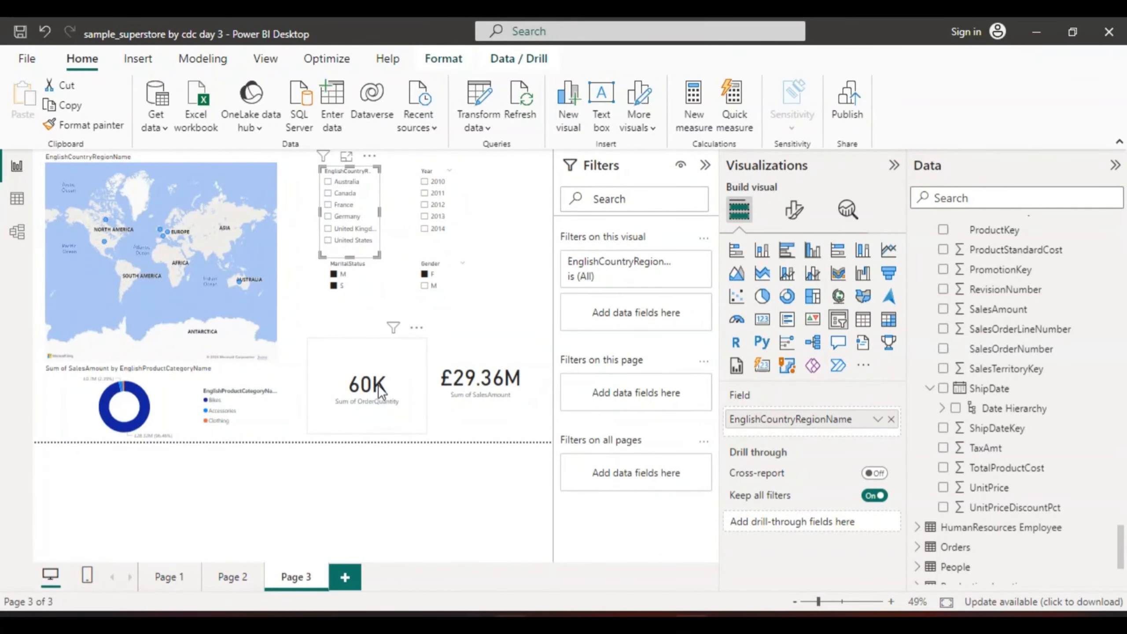
click(332, 273)
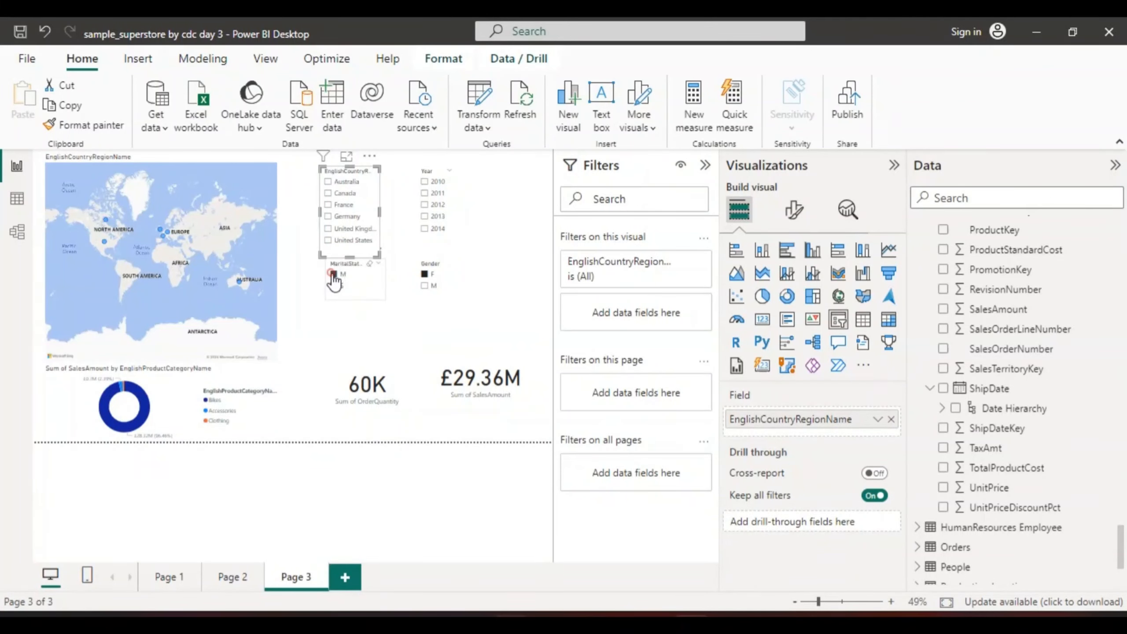
click(424, 276)
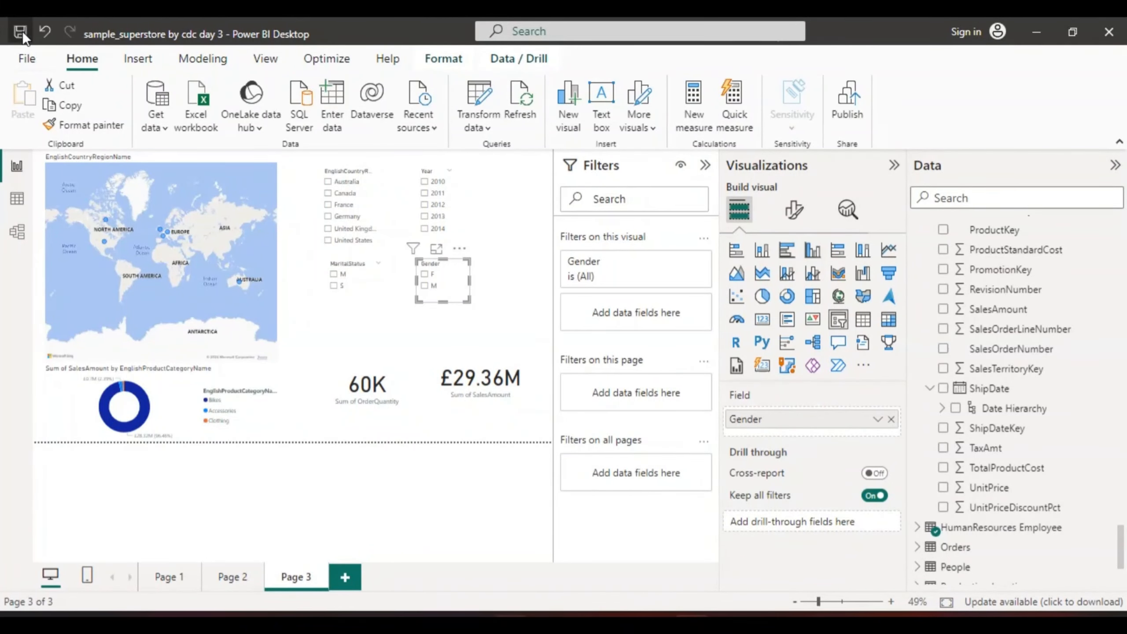
Save the report under its existing file name
click(24, 58)
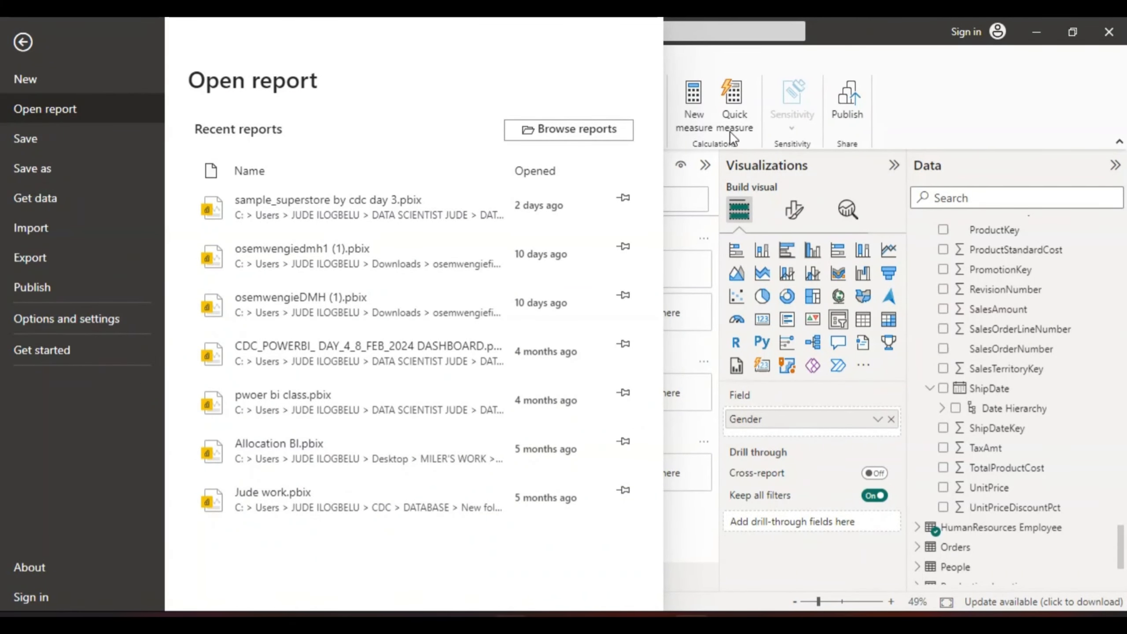
click(25, 40)
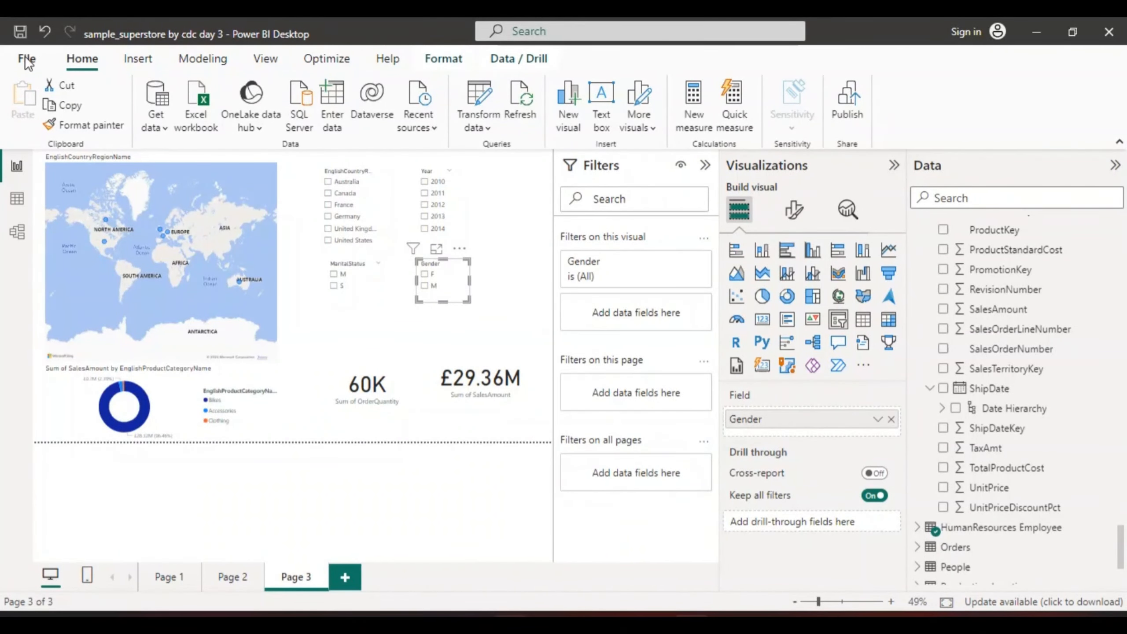
click(21, 32)
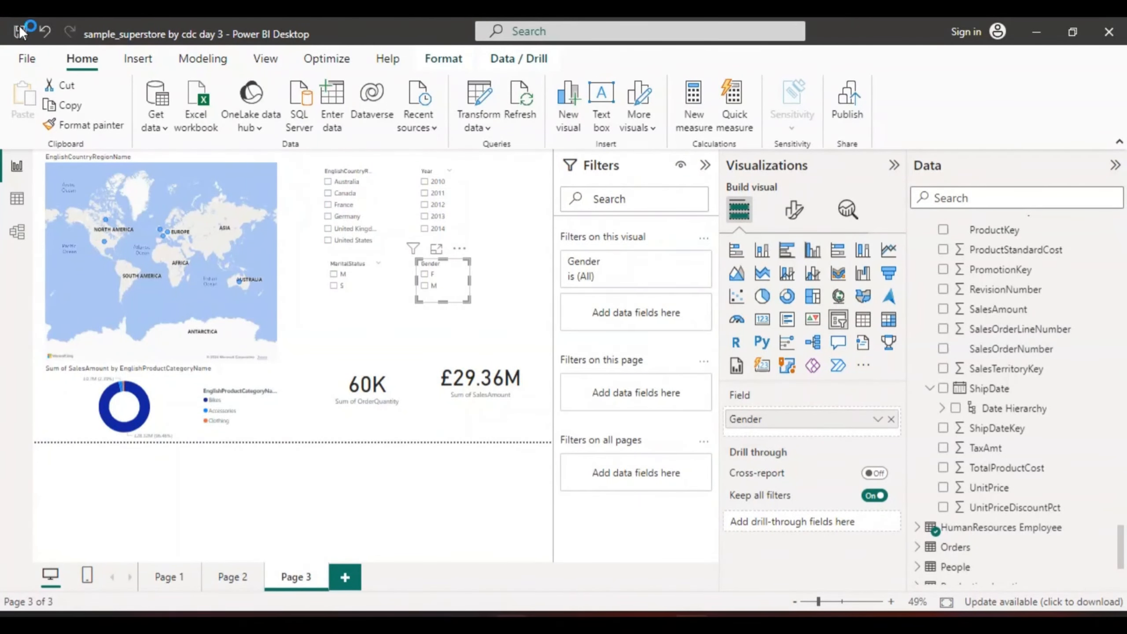